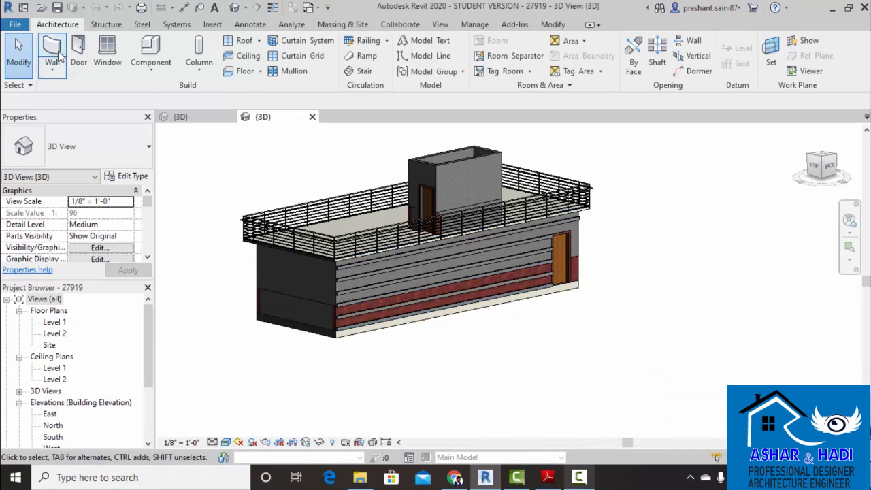
Draw a Generic - 8" basic wall about 40' 6" long in front of the building in the 3D view.
click(57, 46)
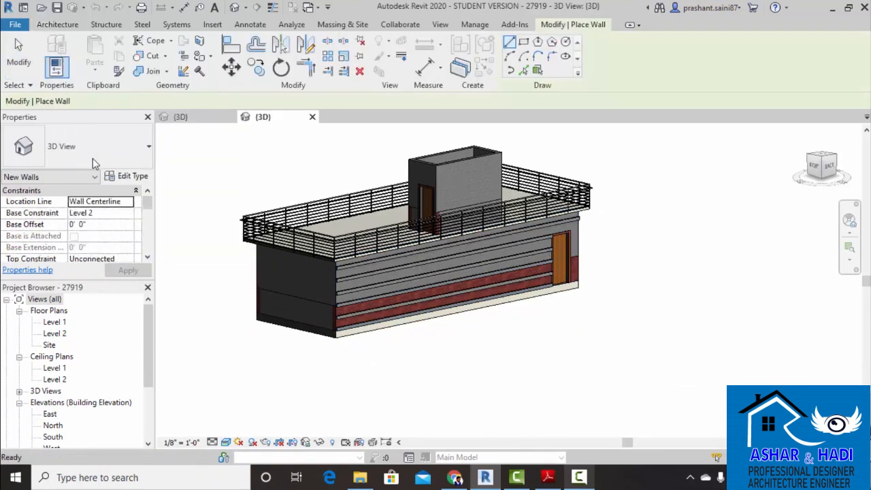
click(113, 151)
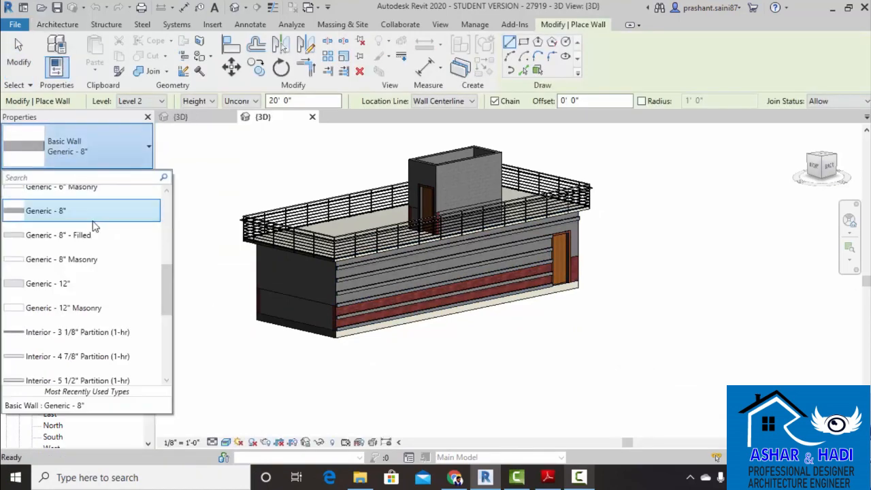
click(68, 213)
middle_drag(409, 300, 397, 315)
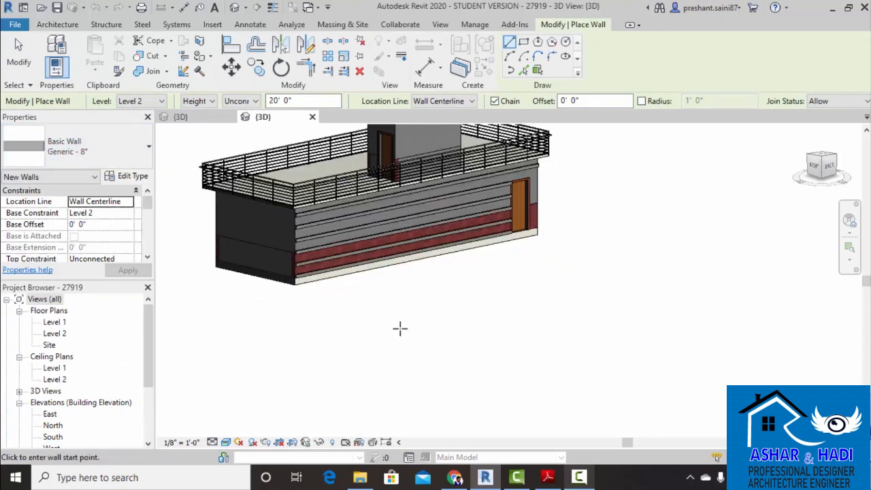
click(393, 325)
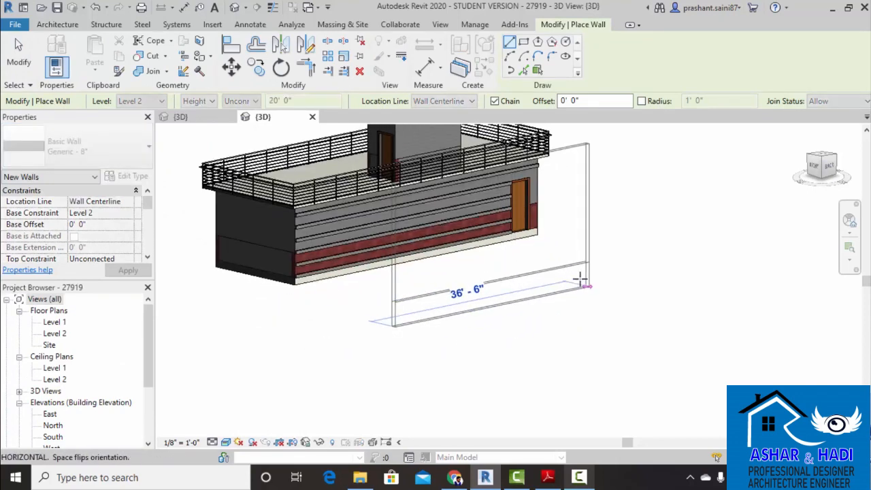
click(612, 294)
key(Escape)
key(Escape)
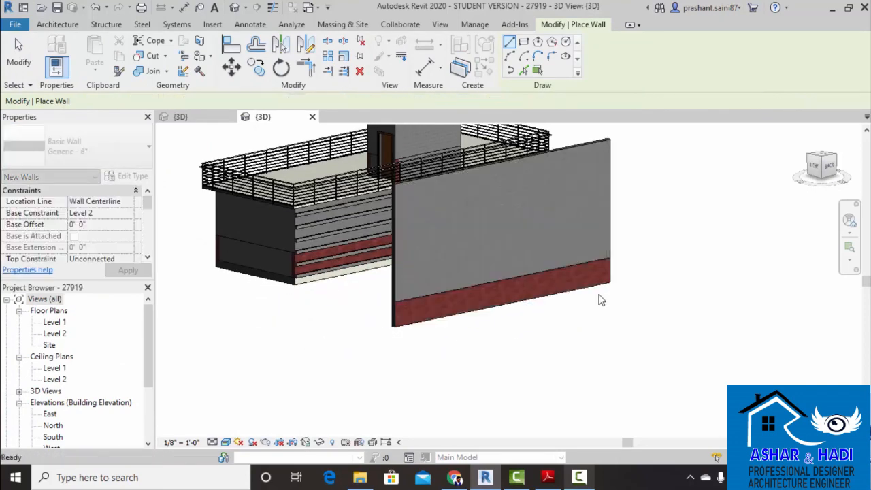
Delete the freestanding Generic - 8" wall beside the building.
middle_drag(500, 277, 481, 333)
scroll(422, 290, down, 2)
middle_drag(444, 313, 466, 294)
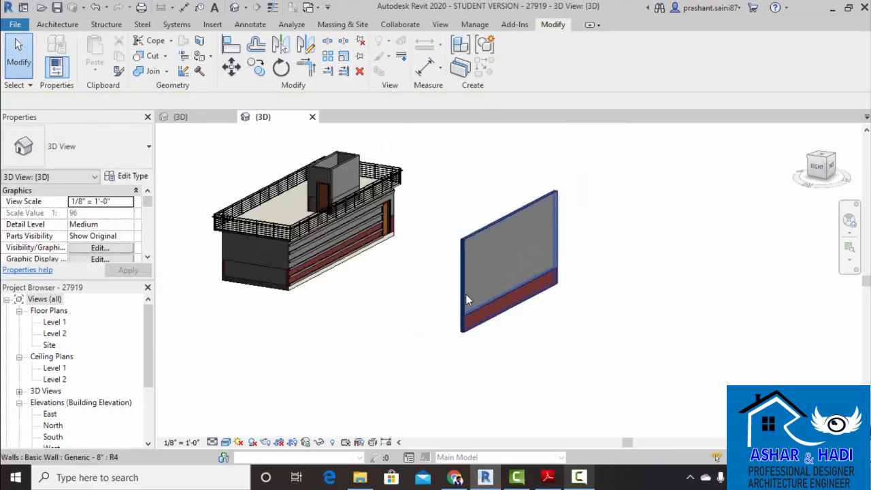
click(470, 253)
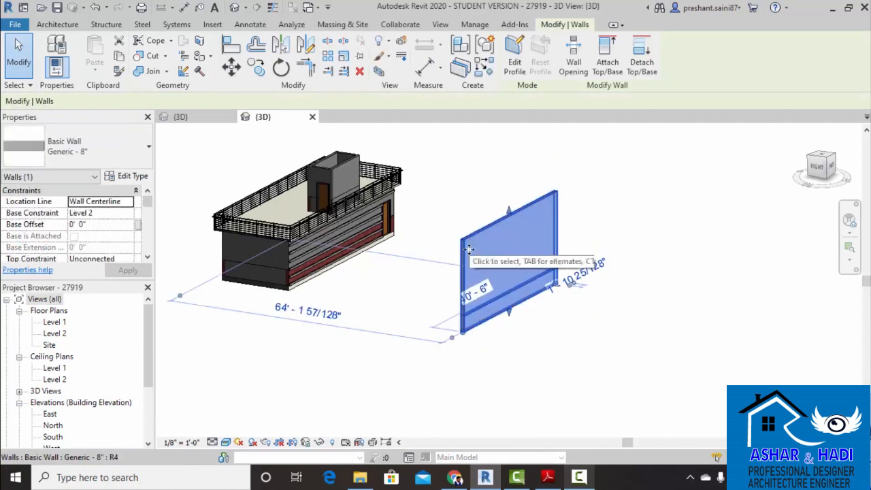
scroll(481, 273, down, 1)
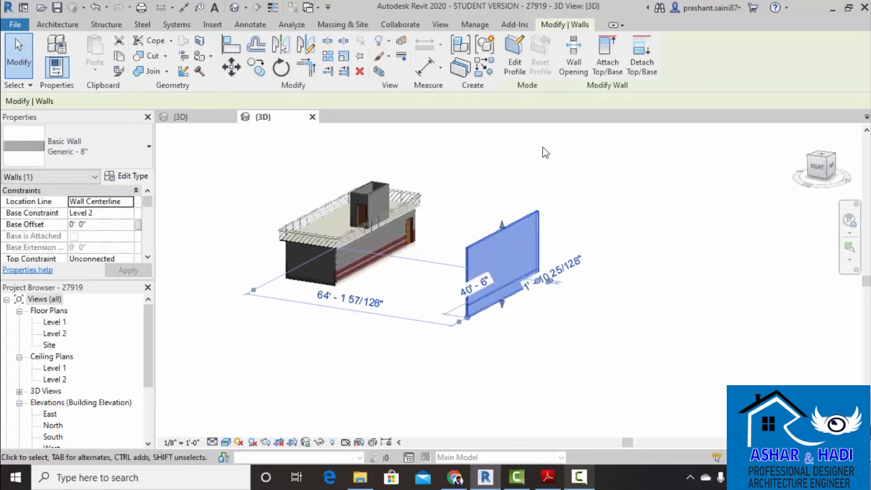
key(Delete)
scroll(430, 265, up, 3)
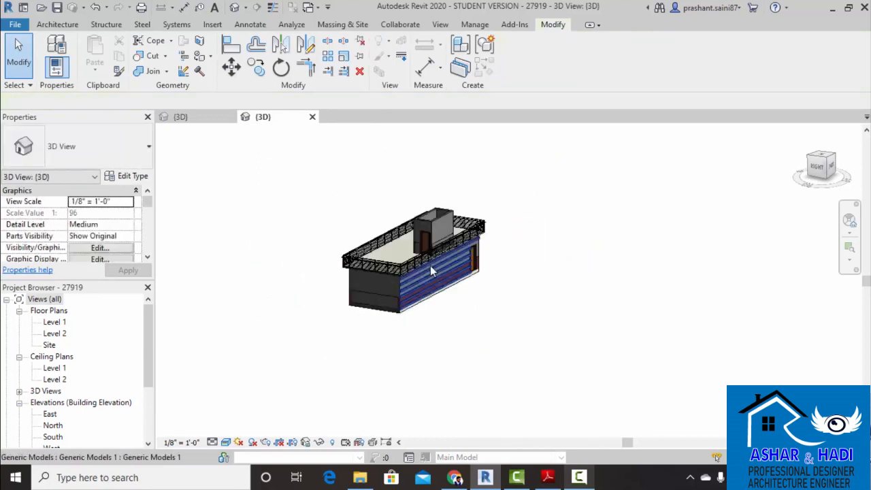
shift+middle_drag(447, 299, 474, 294)
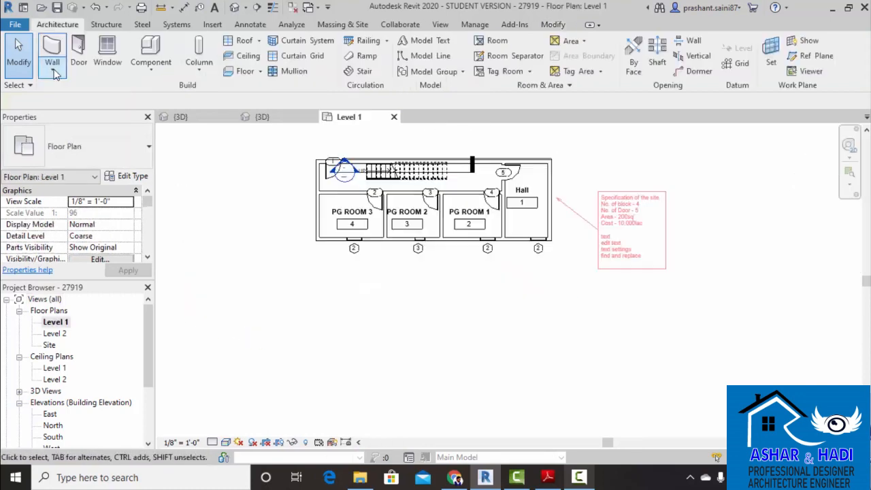
Draw a single straight Generic - 8" Masonry wall on Level 1, just below PG ROOM 3.
click(53, 71)
click(82, 93)
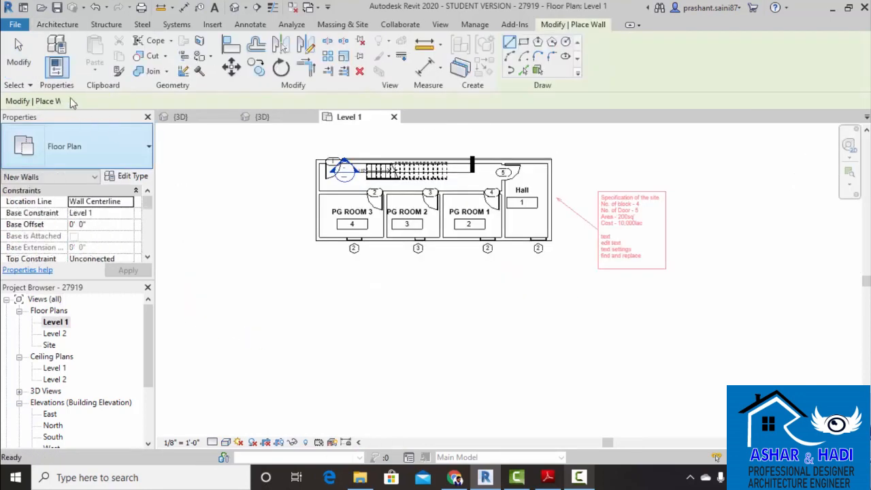
click(83, 154)
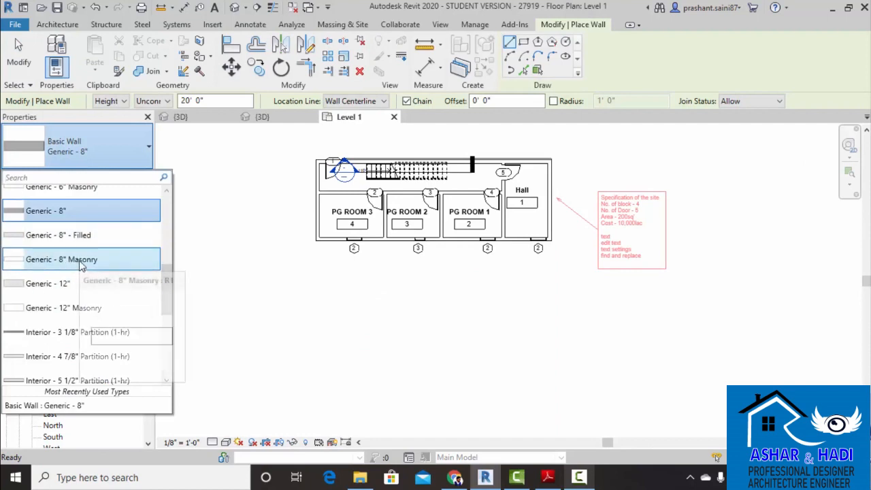
click(81, 260)
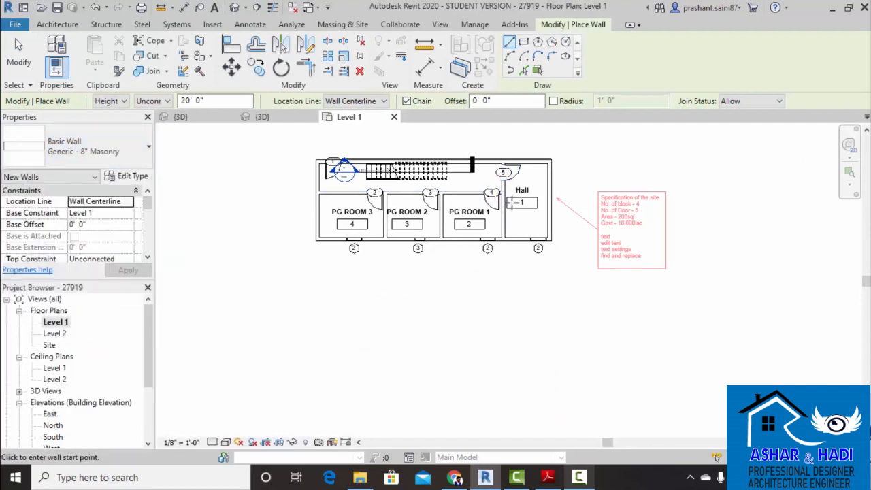
middle_drag(541, 235, 448, 214)
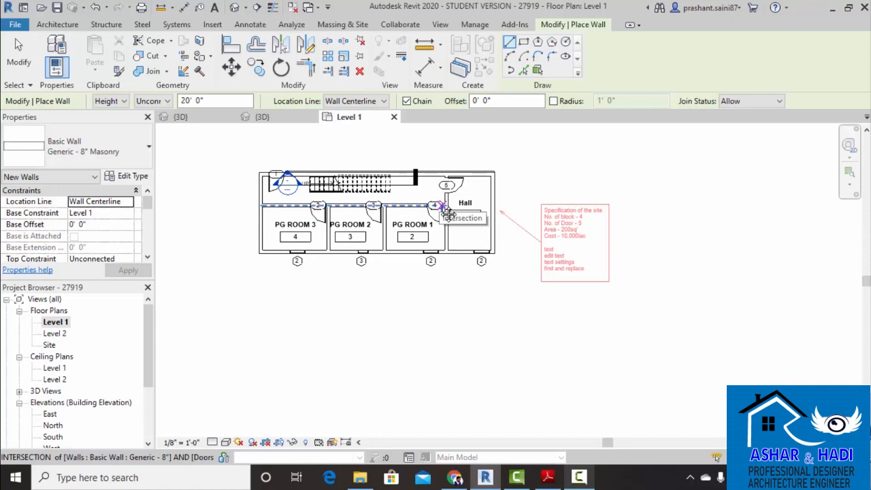
middle_drag(534, 196, 531, 212)
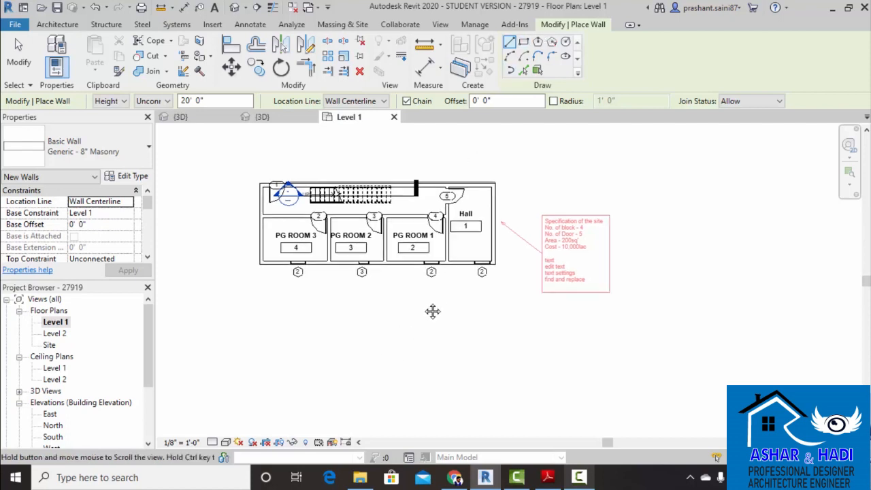
middle_drag(431, 309, 458, 276)
click(303, 284)
click(360, 284)
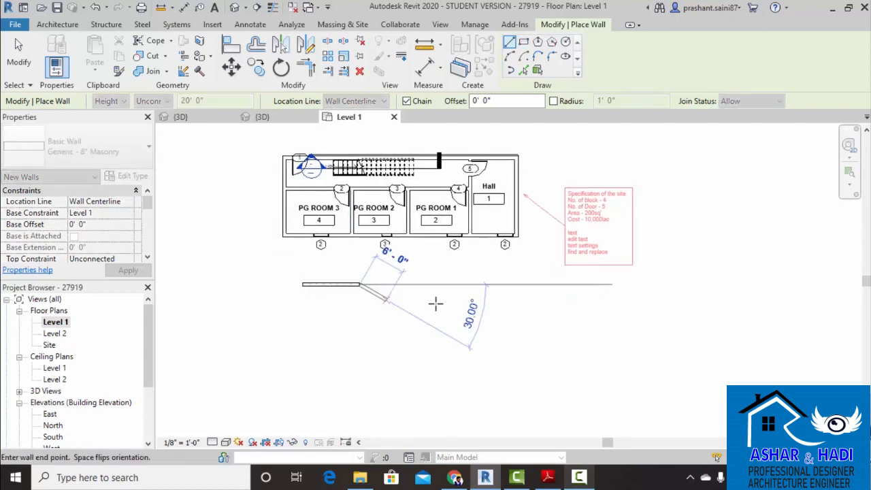
key(Escape)
key(Escape)
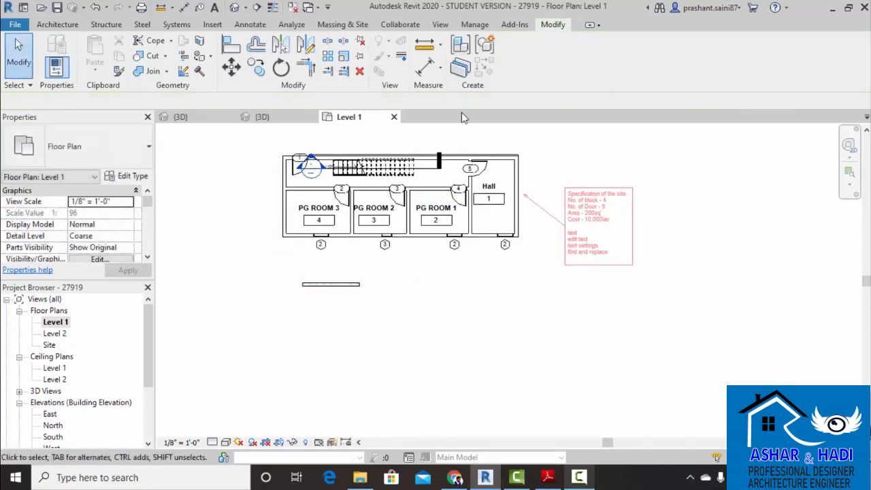
Draw a small rectangle of Generic - 8" Masonry walls beside the single straight wall, below the building plan.
click(66, 26)
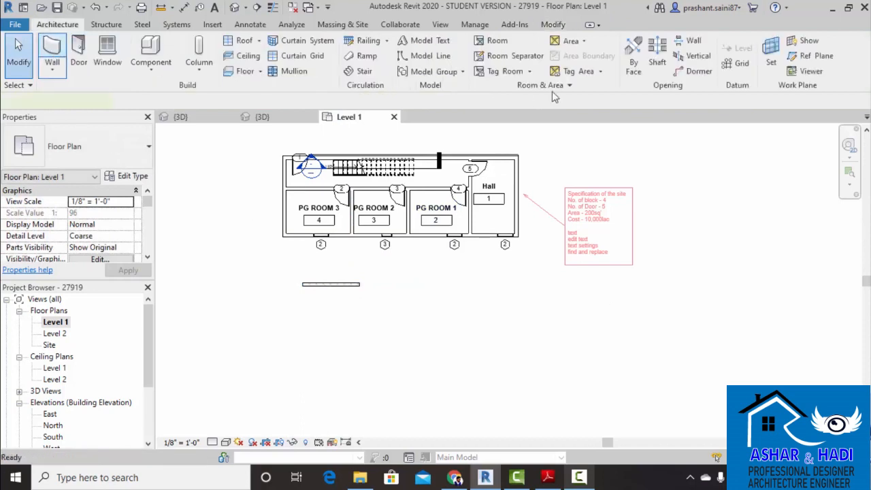
key(w)
key(a)
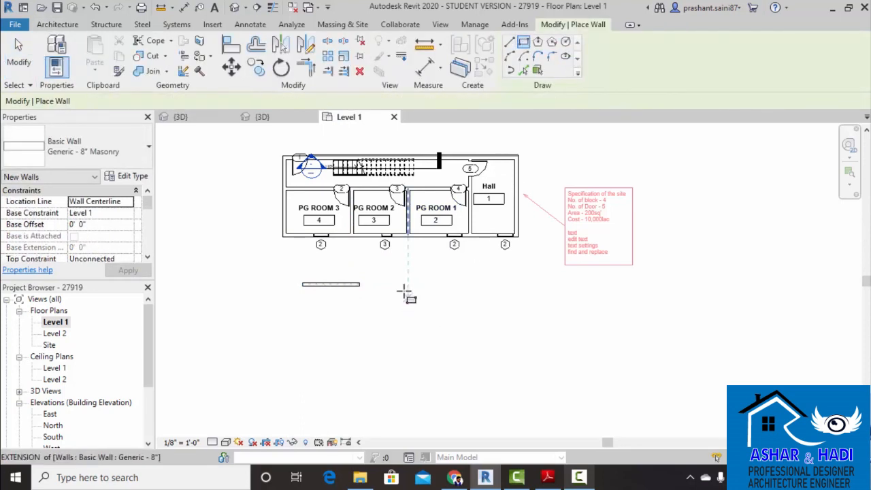
click(394, 280)
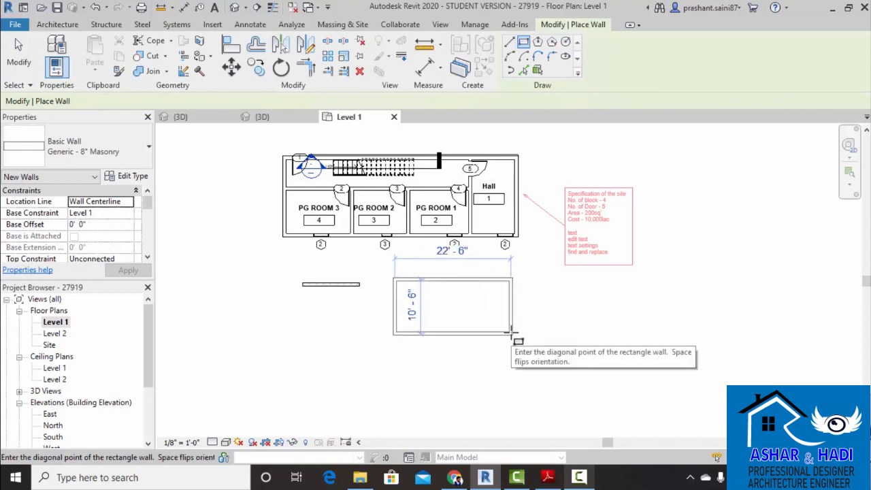
click(440, 303)
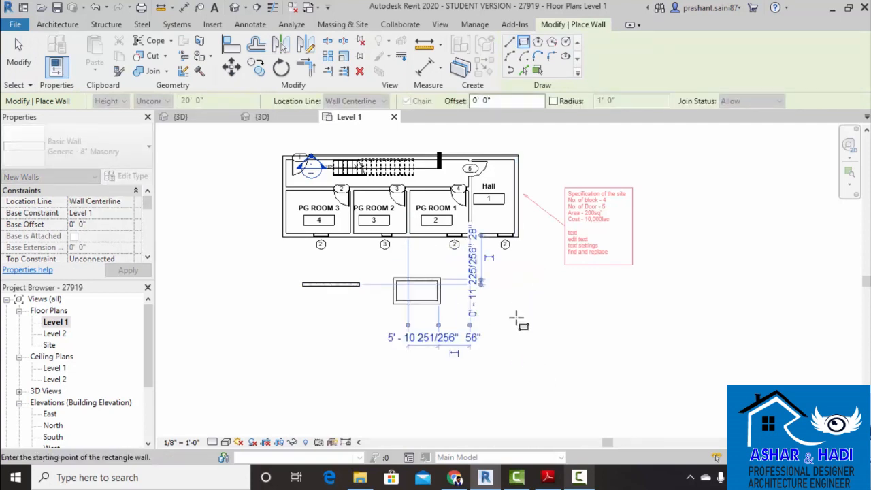
click(505, 260)
key(Escape)
key(Escape)
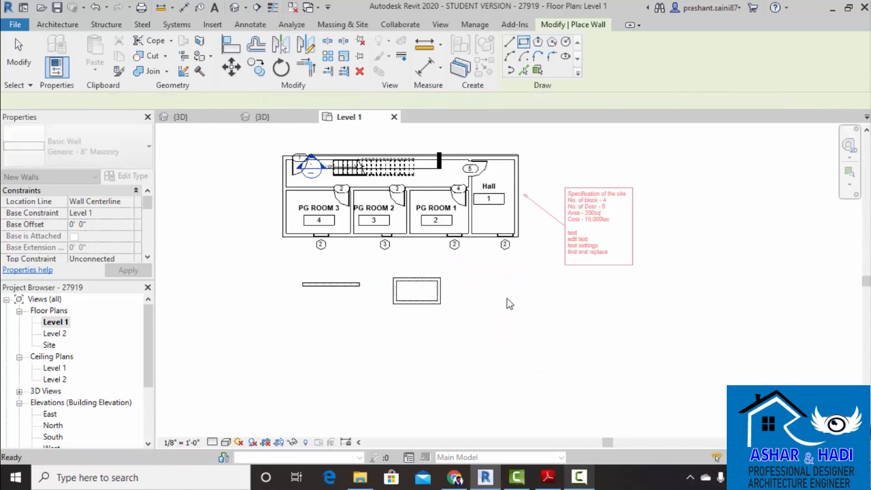
Draw a larger rectangle of Generic - 8" Masonry walls, about 23' by 13' 6", to the right of the small one.
middle_drag(509, 303, 493, 303)
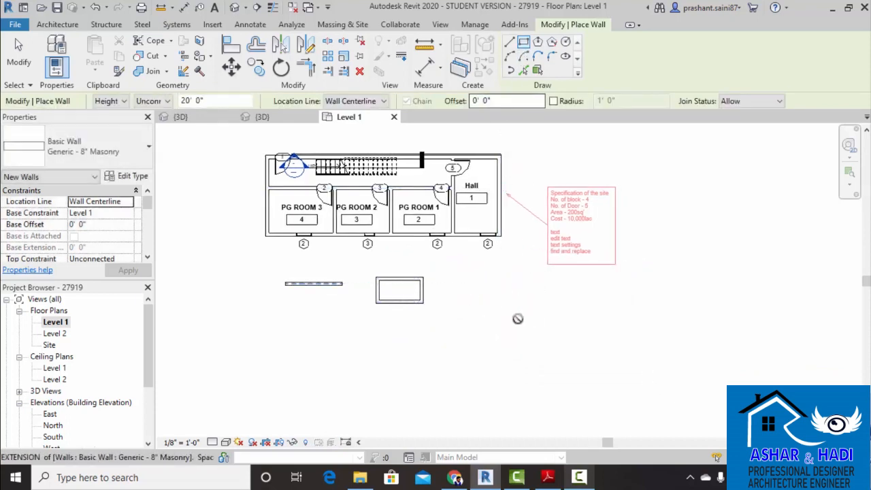
click(478, 283)
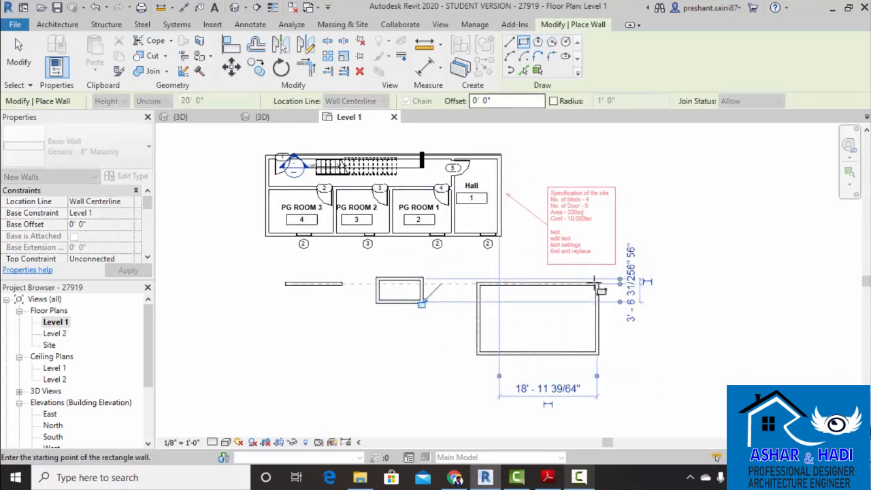
click(597, 328)
key(Escape)
Set the larger wall rectangle's horizontal length to 30' by repositioning its right wall.
click(598, 326)
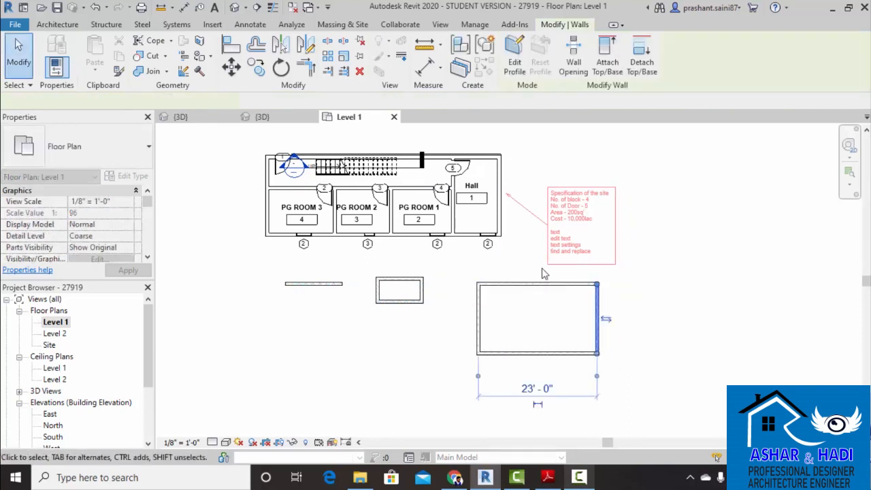
click(537, 389)
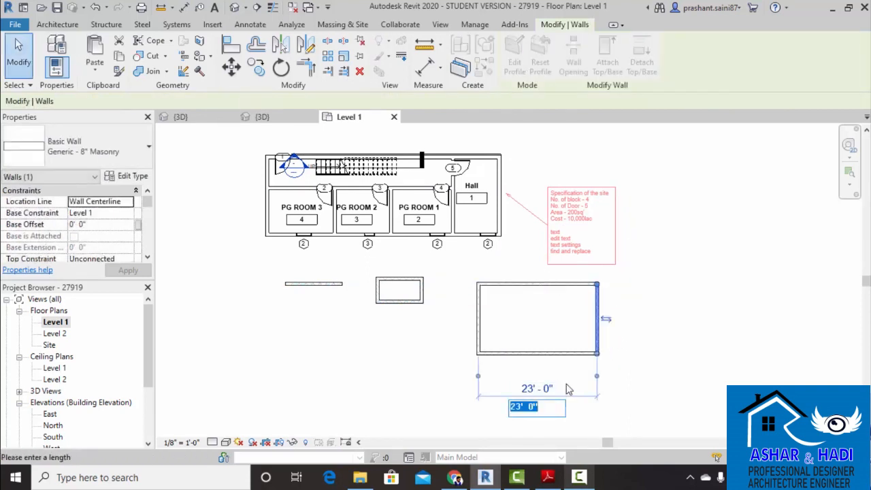
text(')
key(Return)
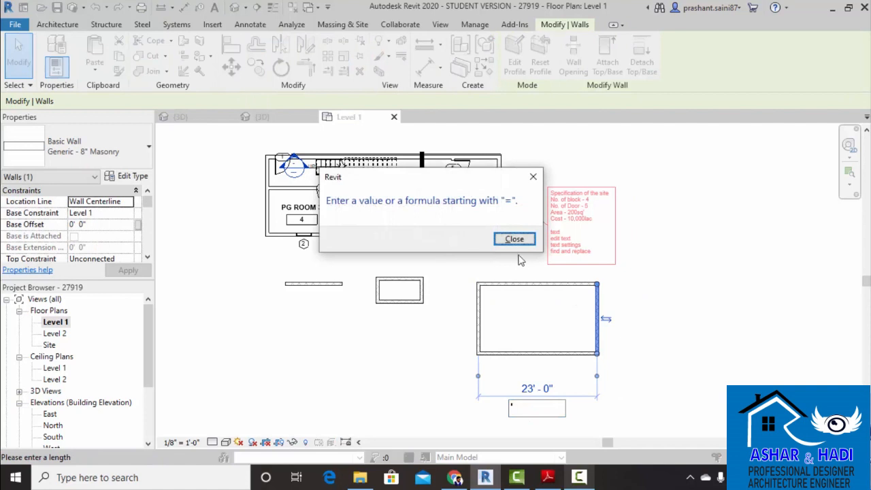
click(524, 240)
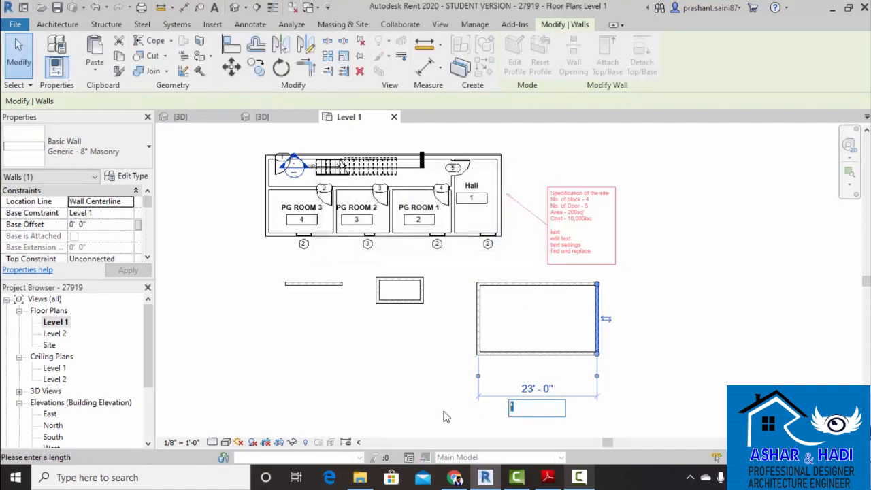
text(30)
key(Return)
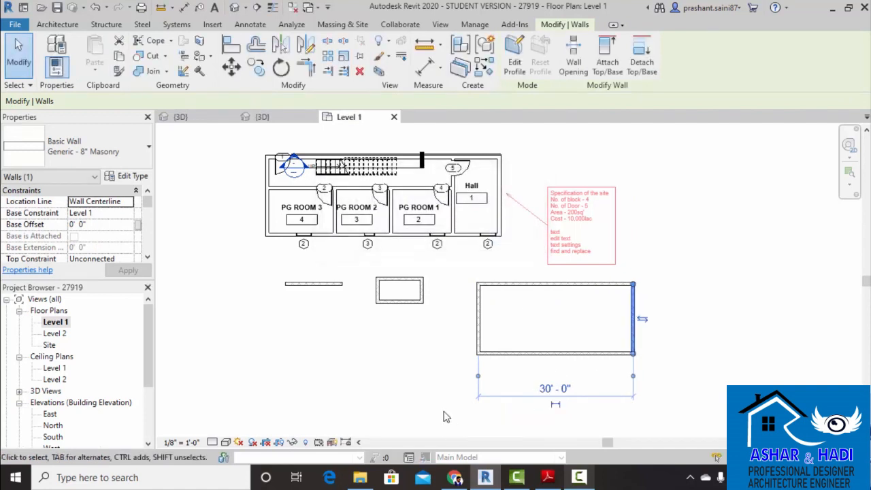
click(670, 371)
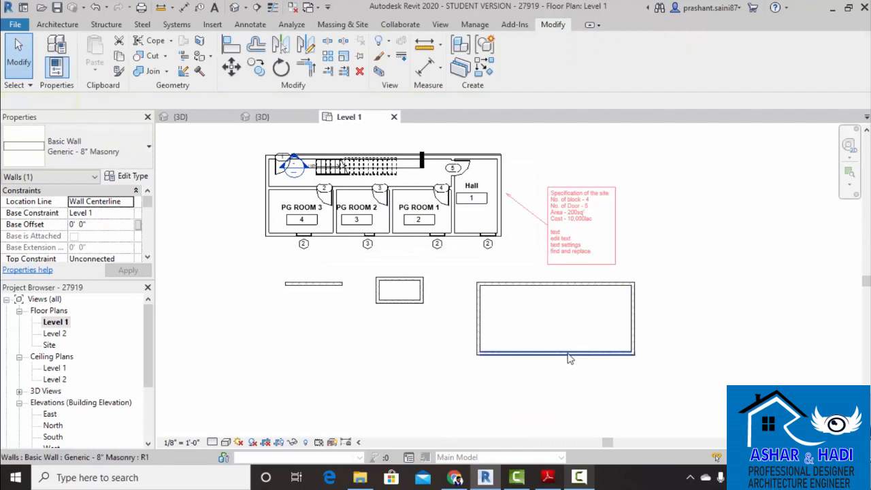
Set the larger wall rectangle's vertical dimension to 10' by repositioning its lower wall.
click(635, 318)
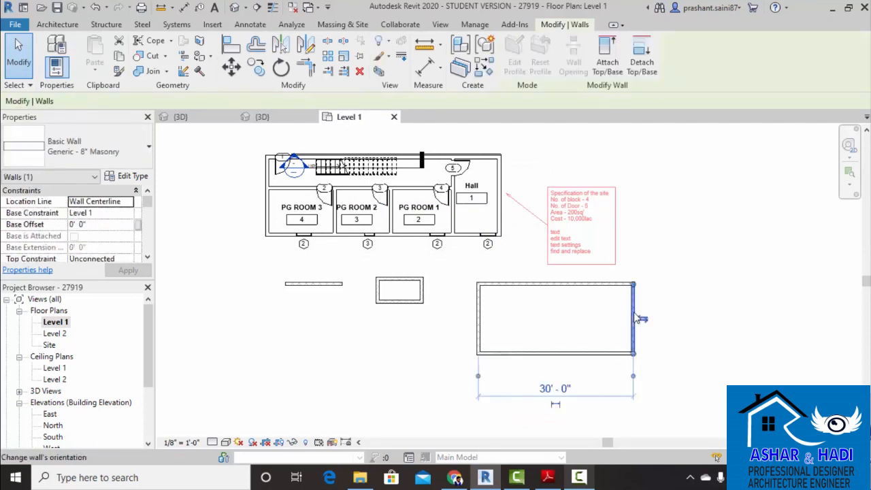
click(568, 381)
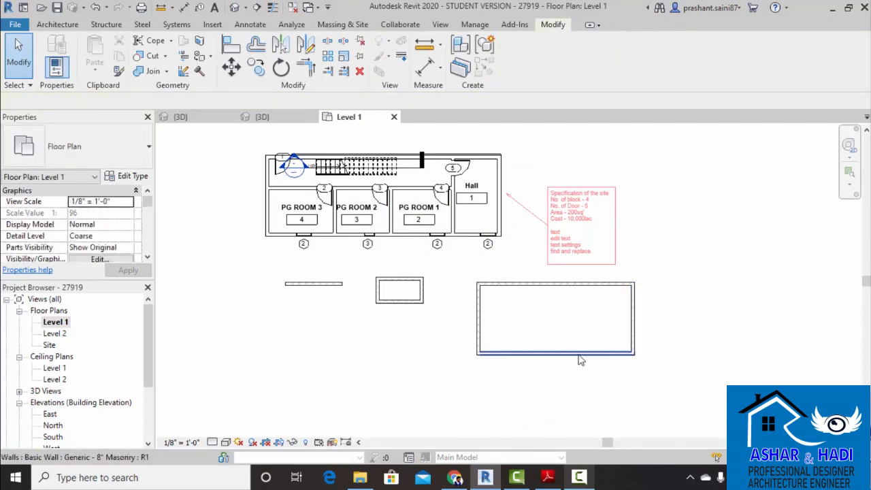
click(579, 354)
click(426, 318)
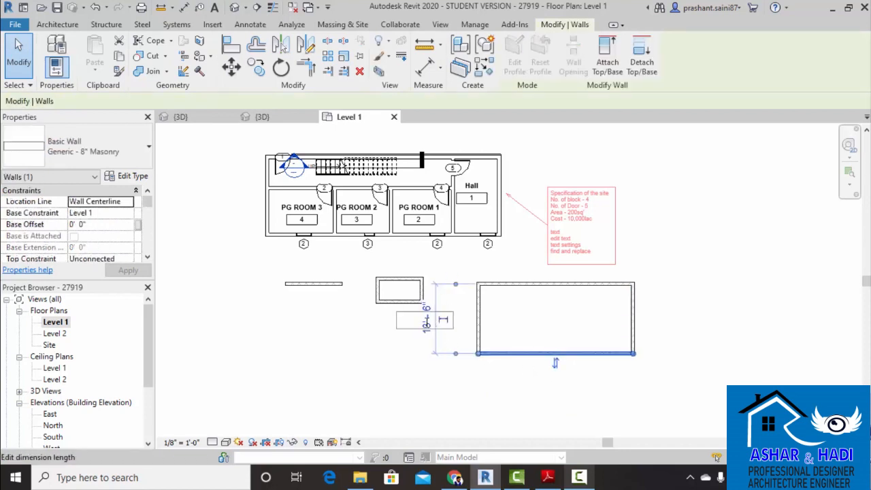
text(10')
key(Return)
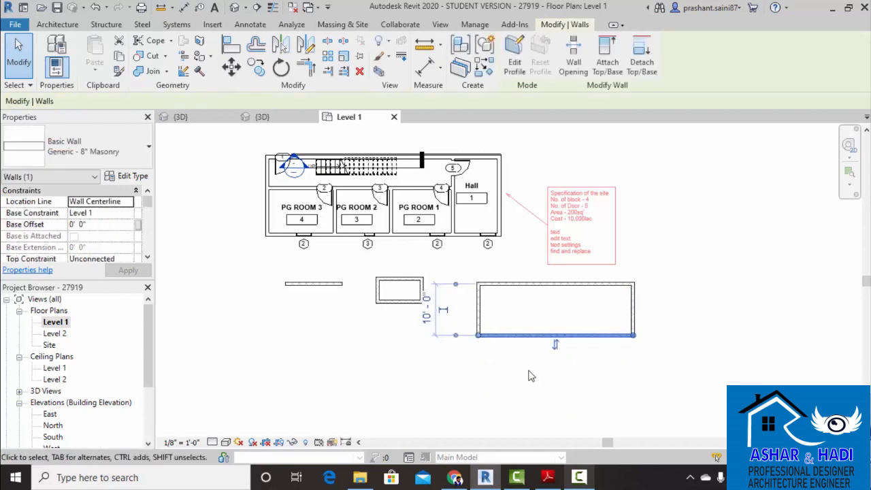
click(602, 392)
scroll(488, 305, up, 5)
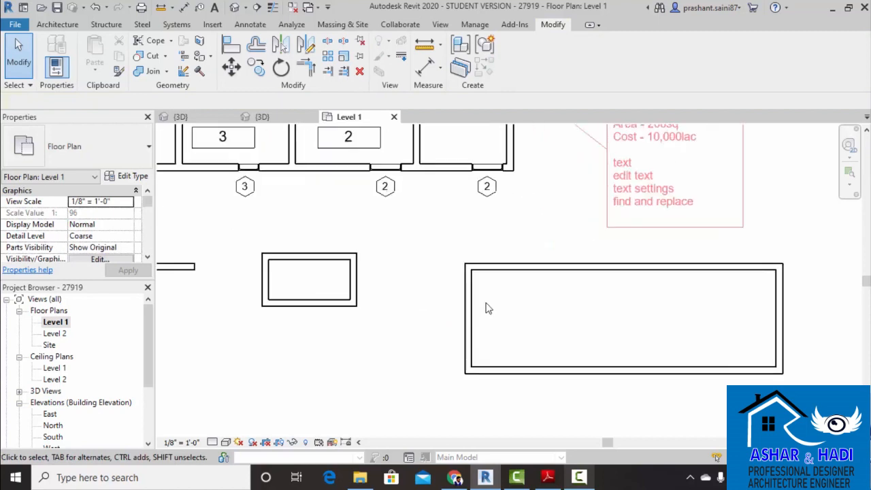
Examine which wall lines the temporary vertical dimension of the larger wall rectangle is measured between at its left corners.
mouse_move(475, 255)
middle_down()
mouse_move(475, 290)
mouse_move(453, 243)
middle_up()
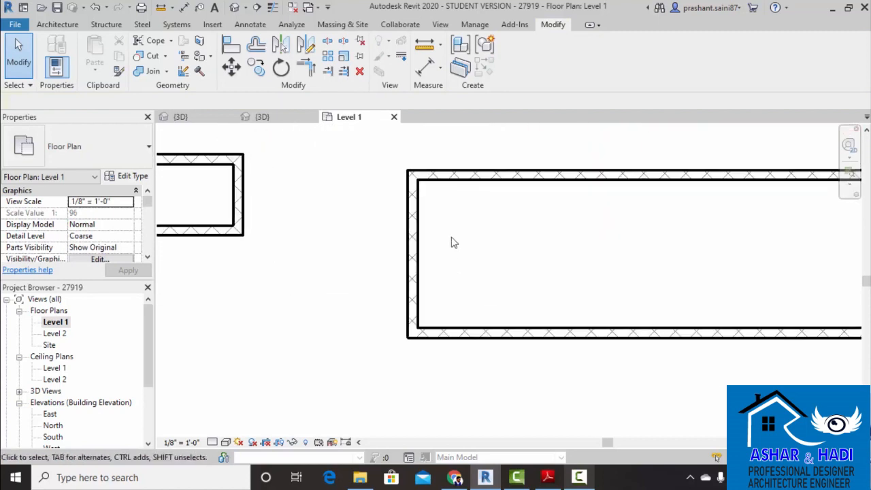
click(506, 186)
scroll(522, 197, down, 4)
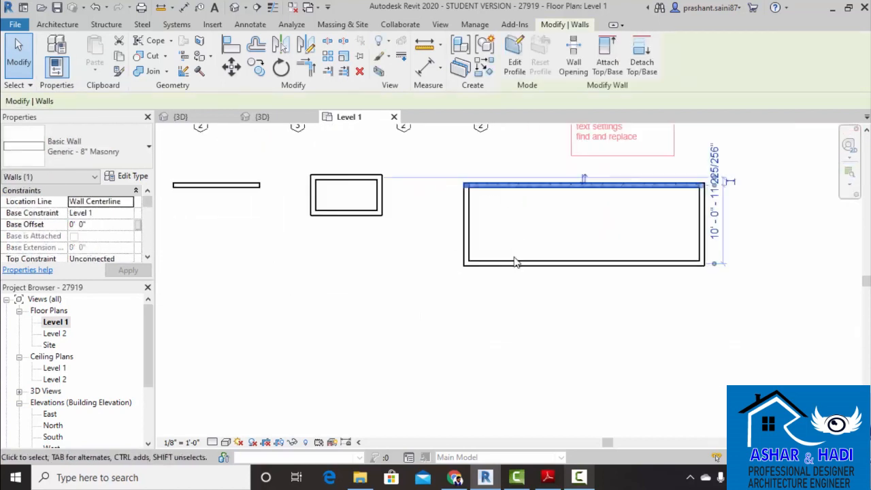
click(468, 235)
middle_drag(458, 225, 576, 282)
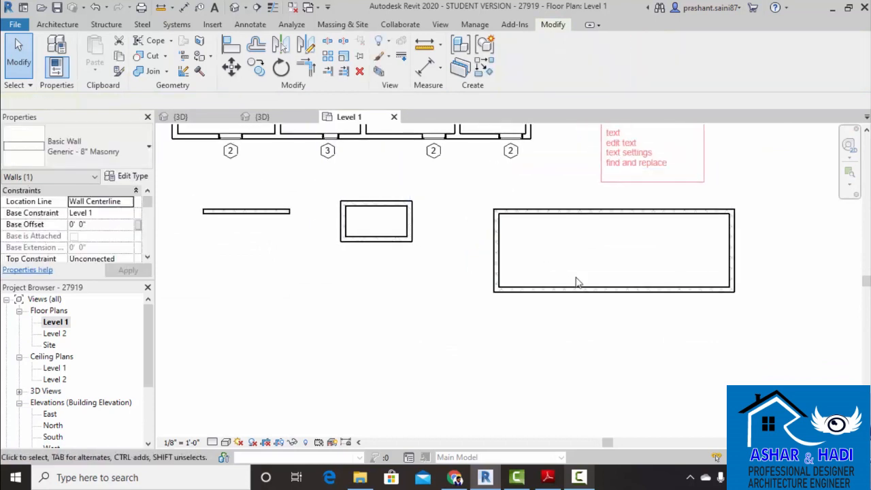
click(591, 290)
scroll(537, 249, up, 6)
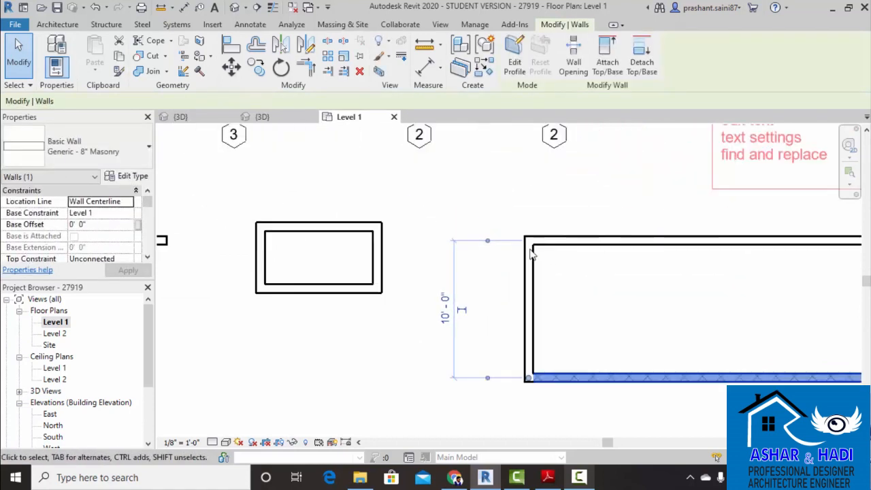
mouse_move(519, 245)
middle_down()
mouse_move(463, 228)
mouse_move(473, 197)
middle_up()
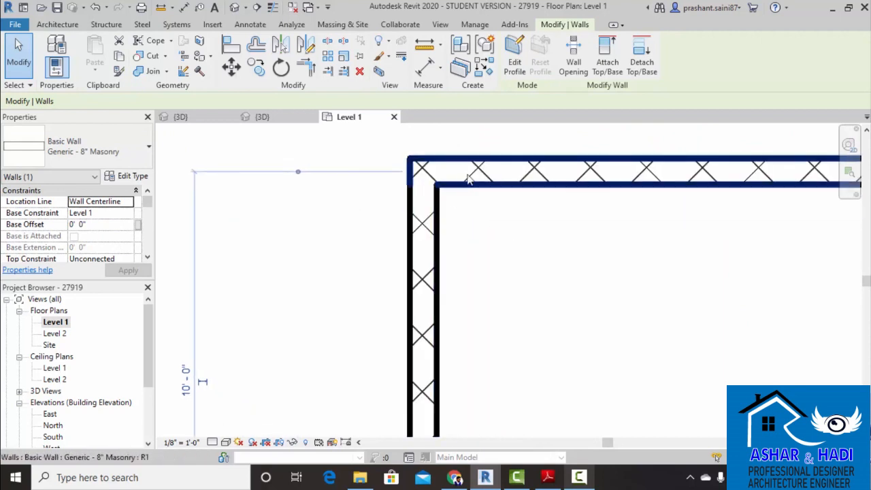
scroll(459, 175, down, 2)
scroll(389, 372, up, 3)
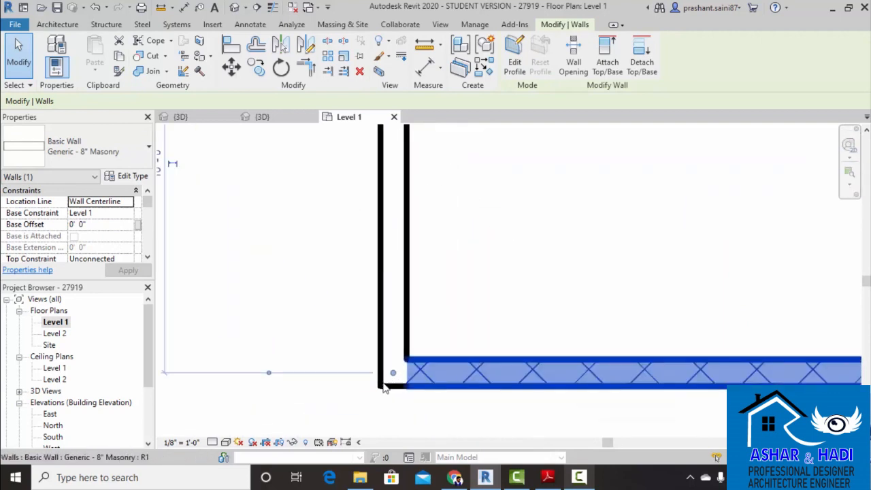
scroll(449, 371, down, 3)
click(488, 322)
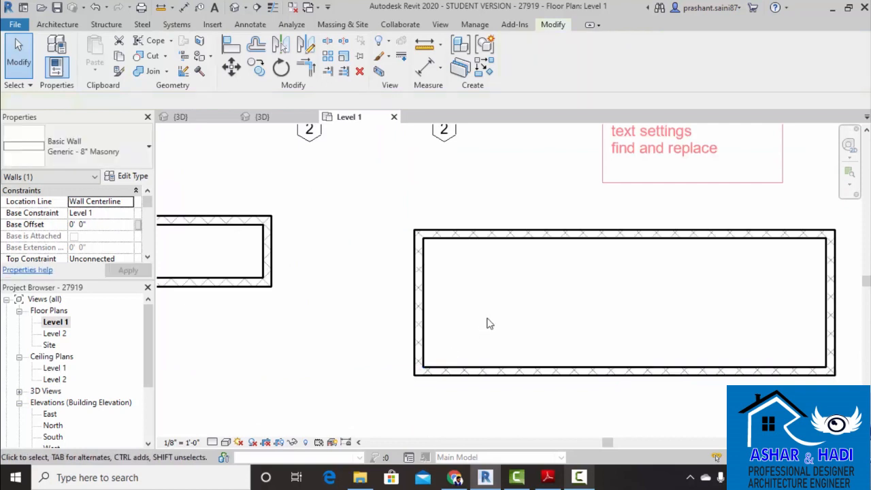
Try to move the witness line of the lower wall's temporary dimension on the larger rectangle to a different wall reference.
scroll(455, 283, up, 1)
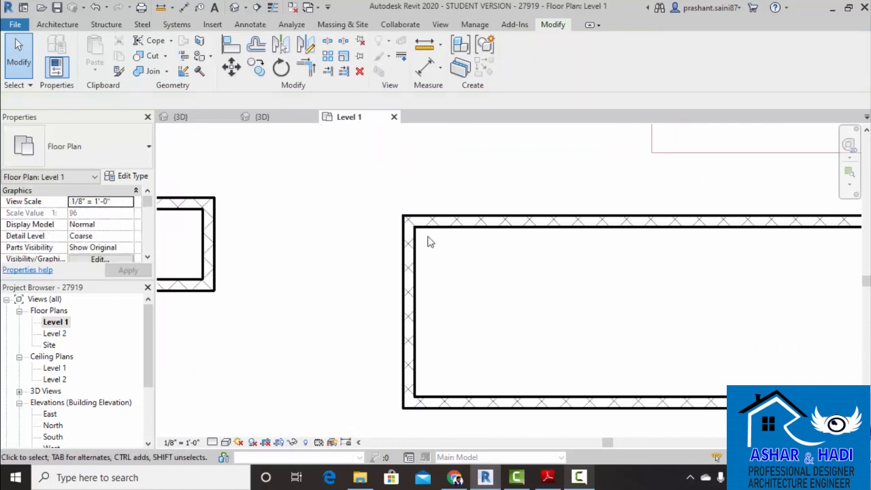
scroll(429, 242, up, 2)
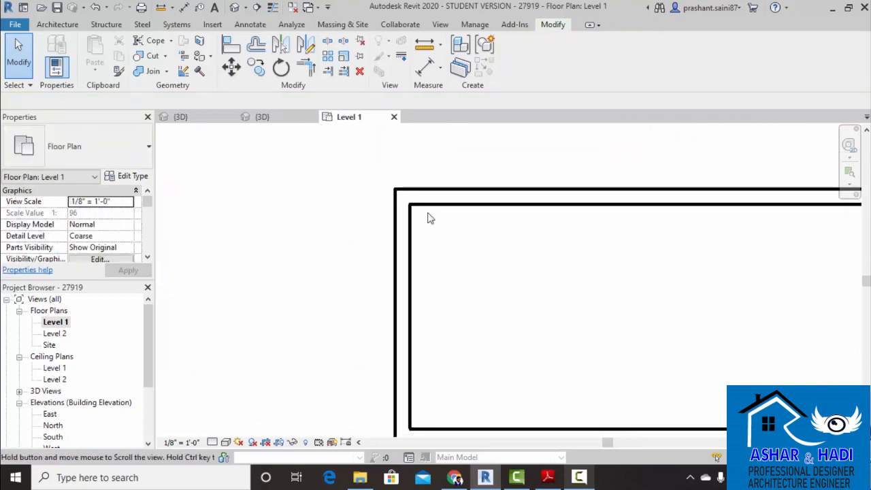
click(427, 198)
scroll(427, 201, down, 2)
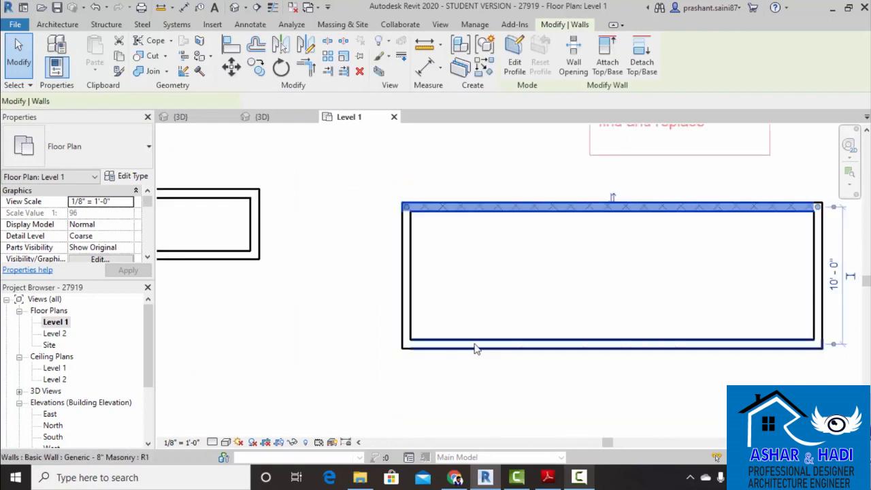
click(476, 343)
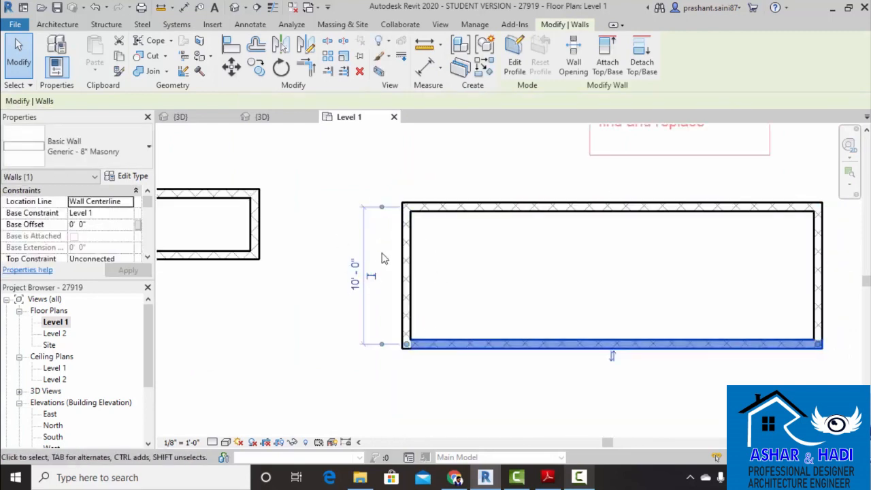
drag(385, 213, 385, 217)
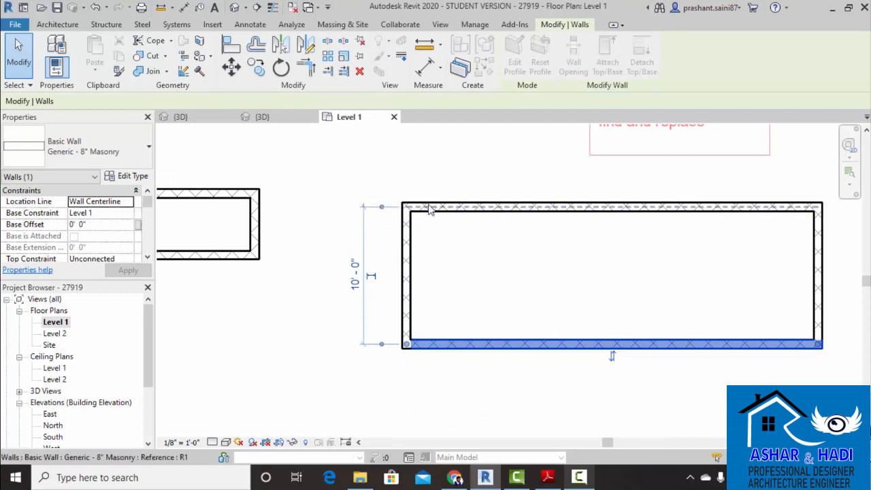
click(256, 196)
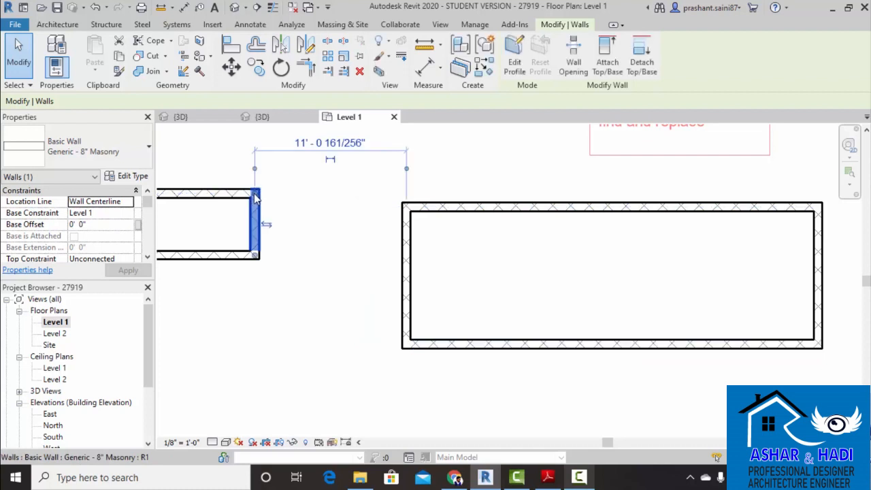
key(Escape)
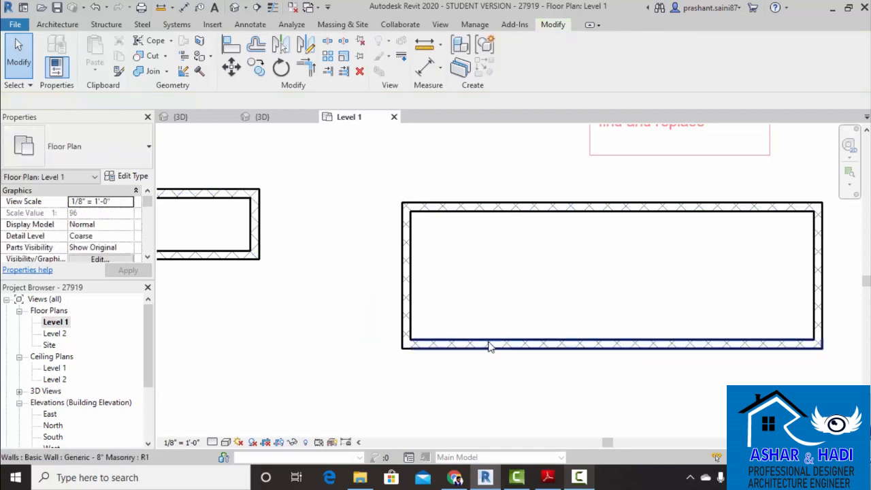
click(486, 342)
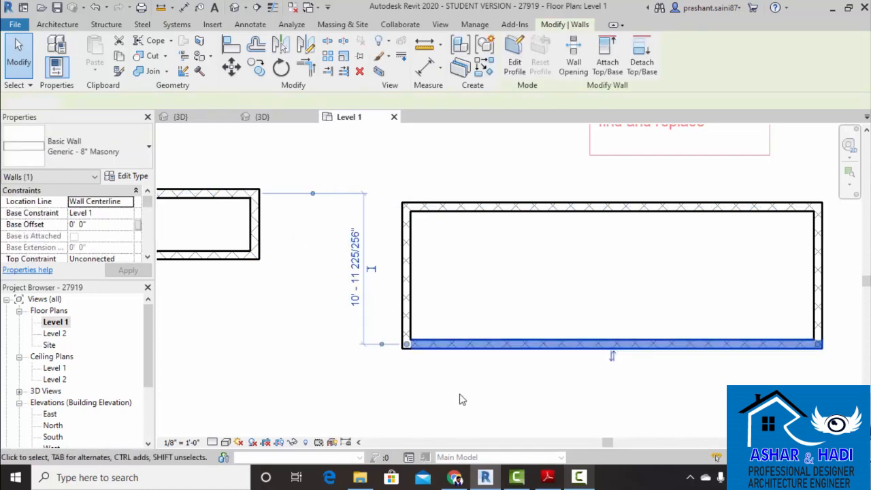
key(Escape)
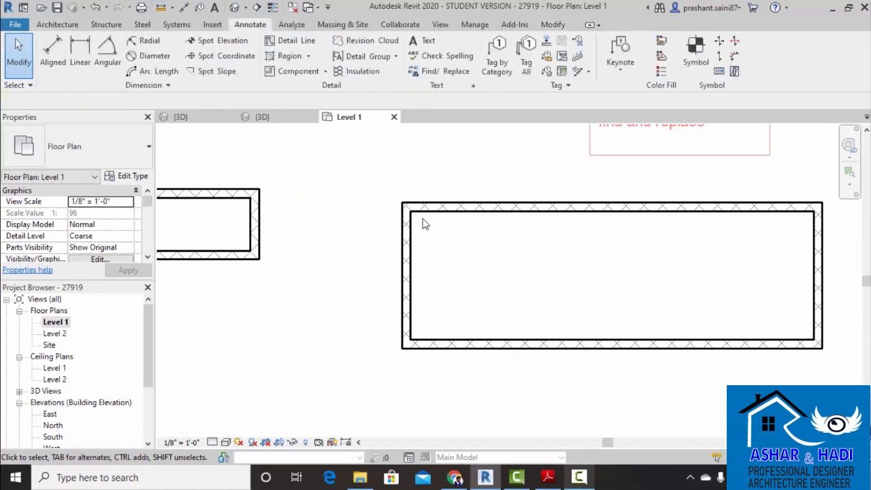
Place an aligned vertical dimension, using Wall faces, between the outer faces of the larger rectangle's lower and upper walls, left of it.
click(48, 51)
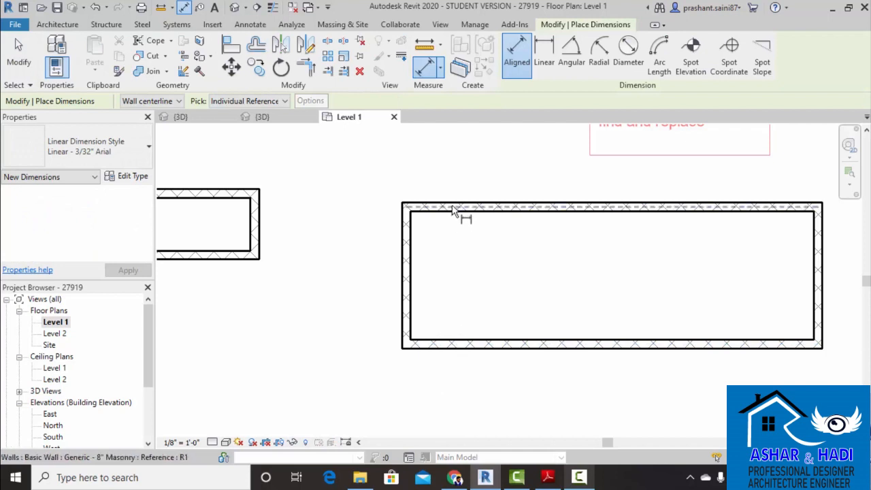
click(150, 101)
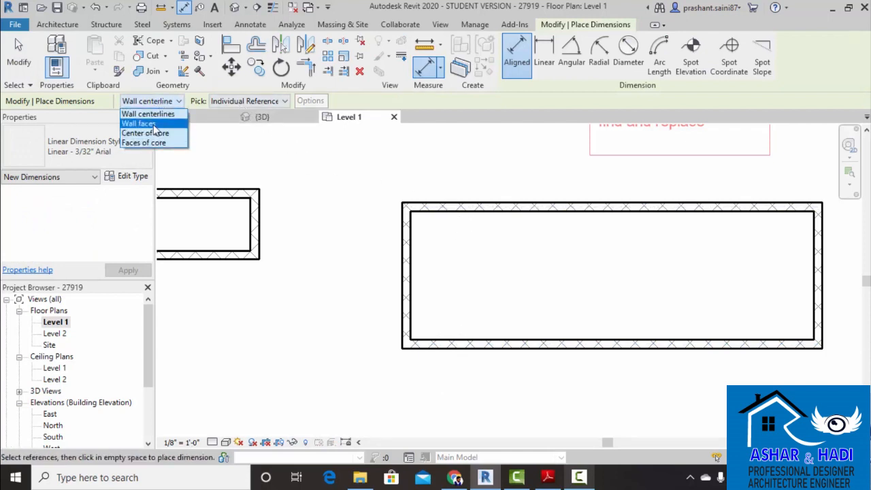
click(140, 123)
click(436, 340)
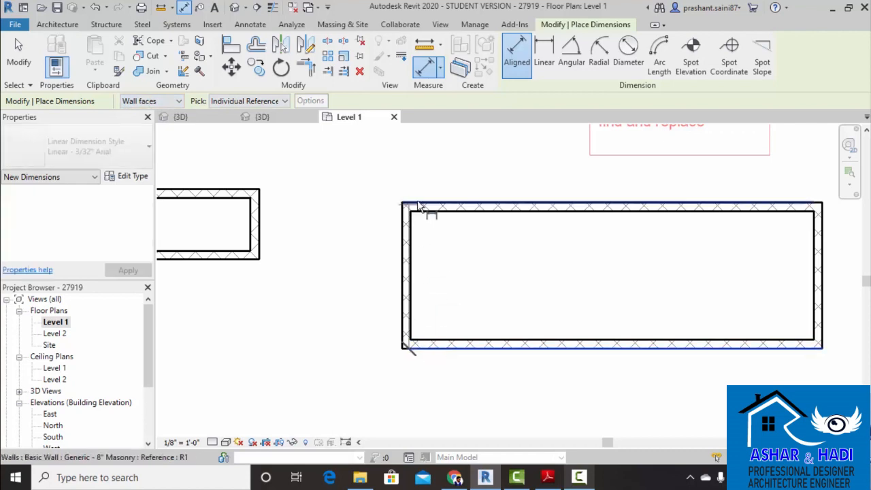
click(427, 202)
click(359, 265)
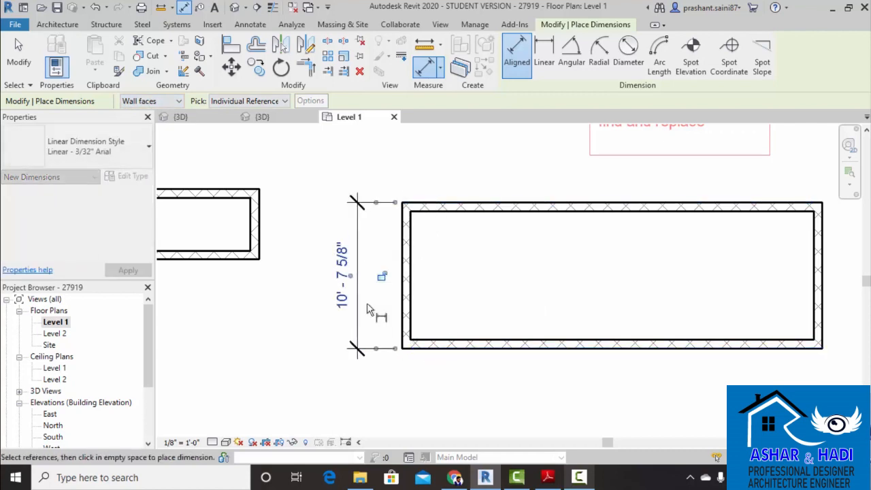
key(Escape)
key(Escape)
Set the larger rectangle's outer-face vertical dimension to 10' by repositioning its lower wall.
click(420, 342)
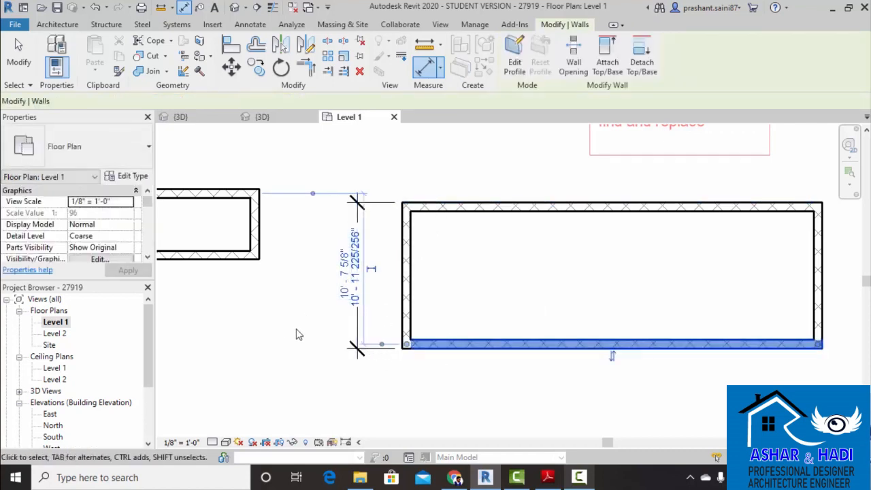
scroll(359, 281, up, 2)
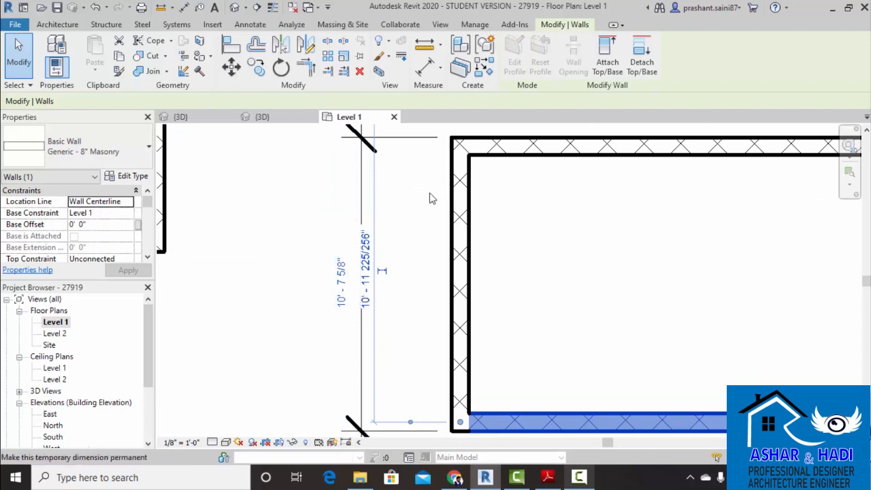
scroll(399, 219, down, 2)
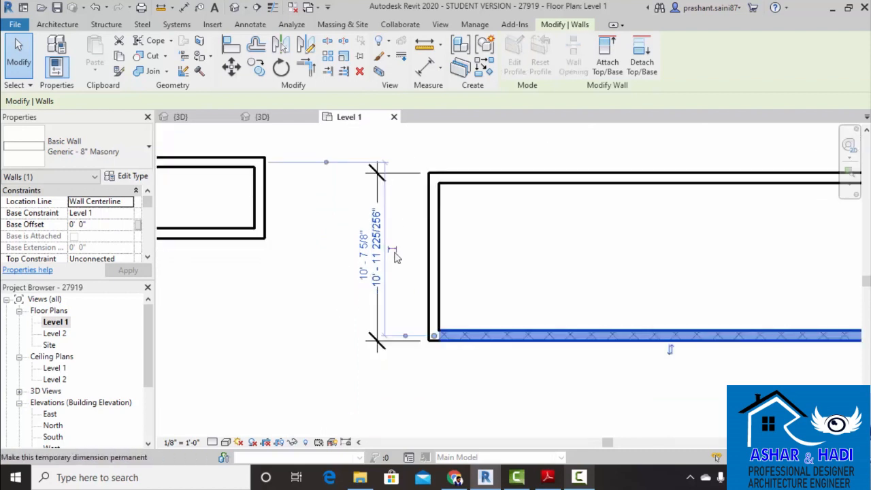
click(360, 249)
text(10)
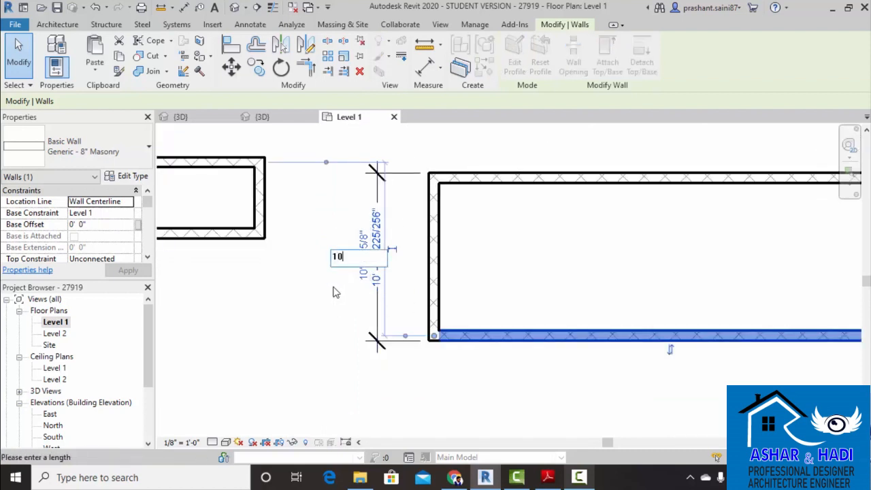
text(')
key(Return)
click(469, 362)
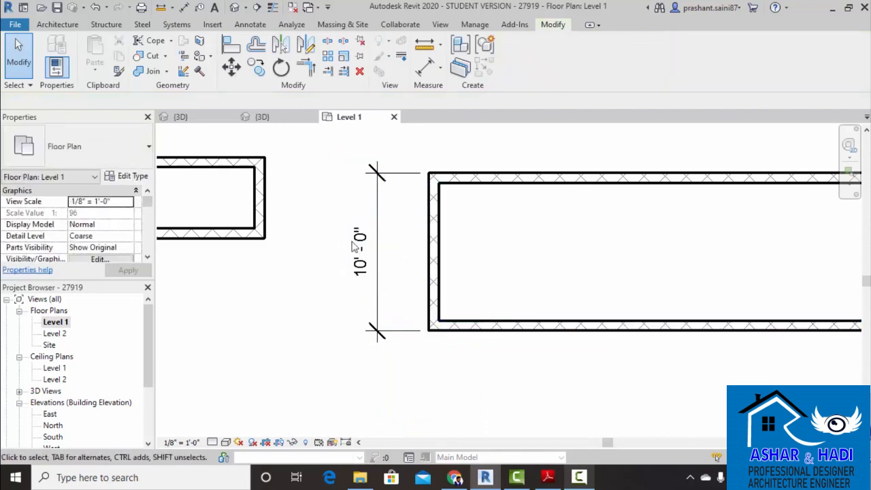
Draw a six-sided inscribed polygon of Generic - 8" Masonry walls with a 10' radius to the right of the larger rectangle.
scroll(286, 333, down, 4)
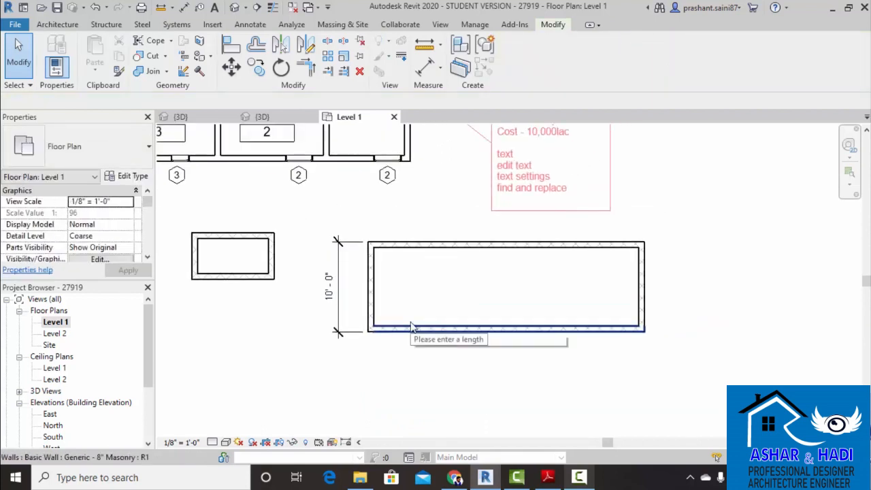
middle_drag(462, 289, 395, 298)
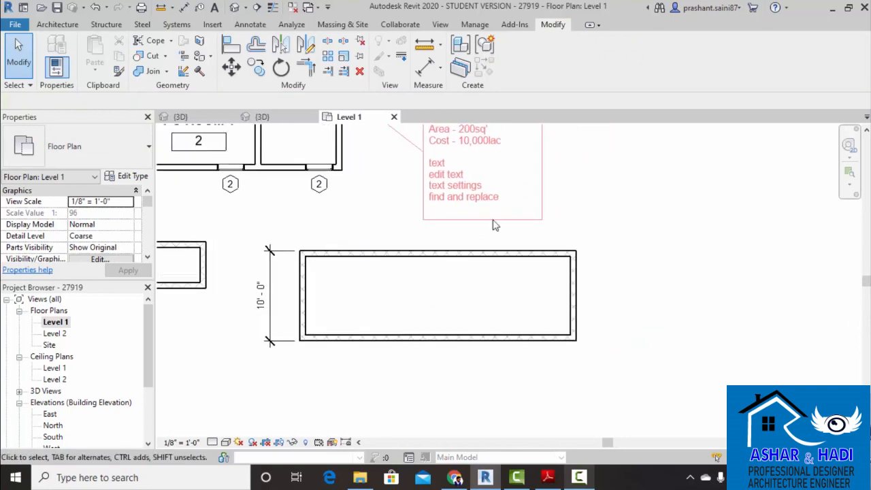
click(68, 26)
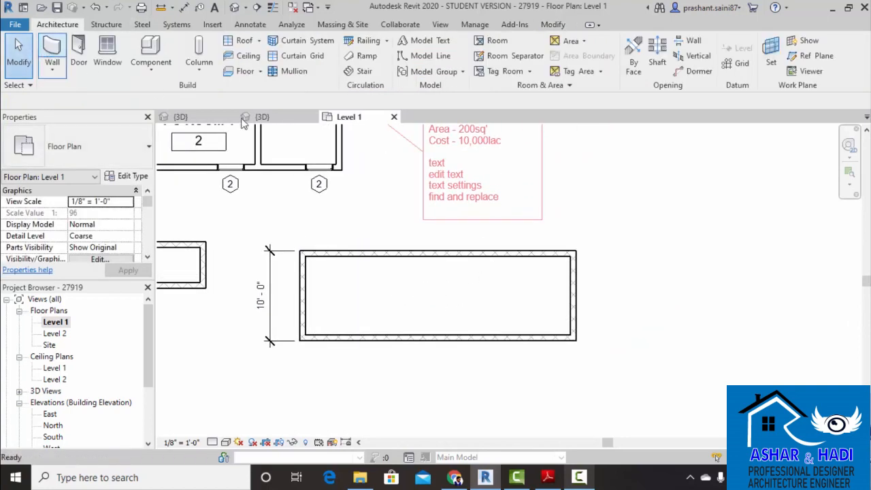
click(53, 56)
scroll(369, 263, down, 2)
middle_drag(441, 328, 426, 328)
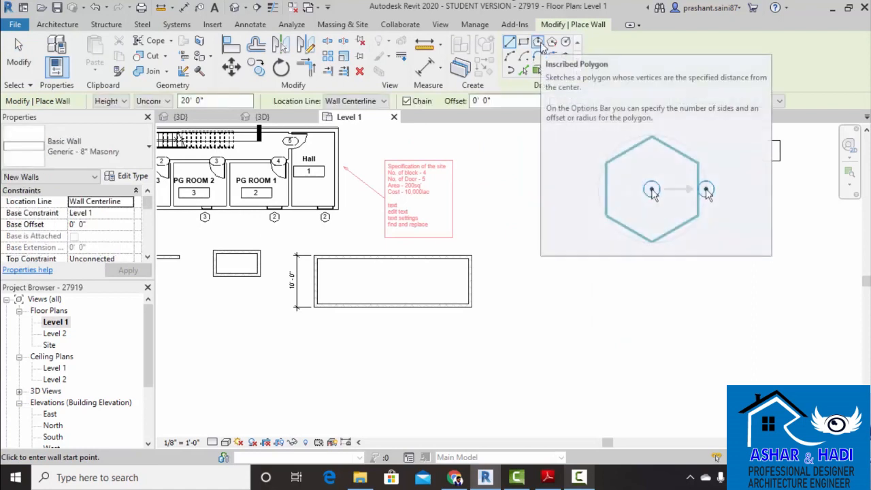
click(538, 43)
click(542, 267)
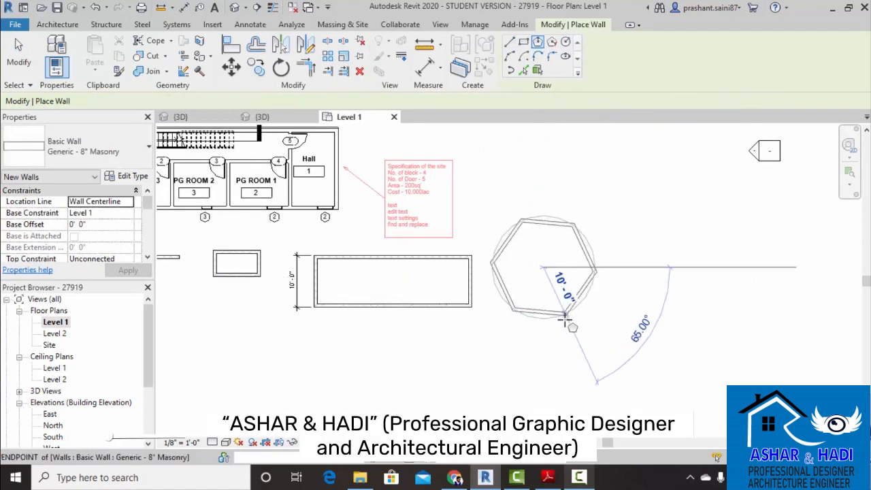
click(565, 320)
Draw a smaller six-sided circumscribed polygon of Generic - 8" Masonry walls to the right of the first hexagon.
click(556, 45)
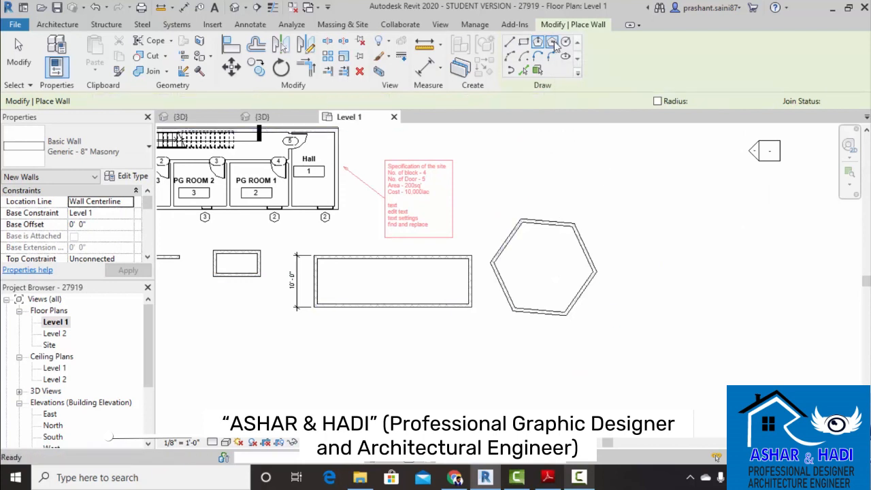
click(651, 270)
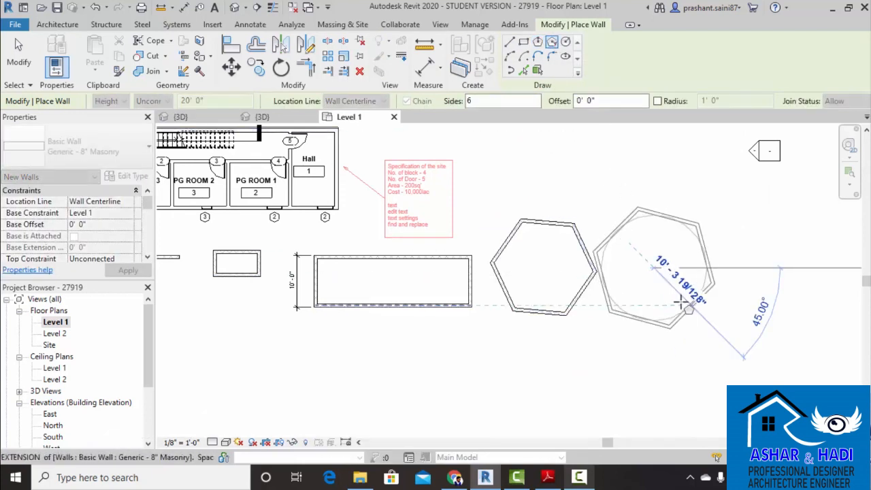
click(679, 298)
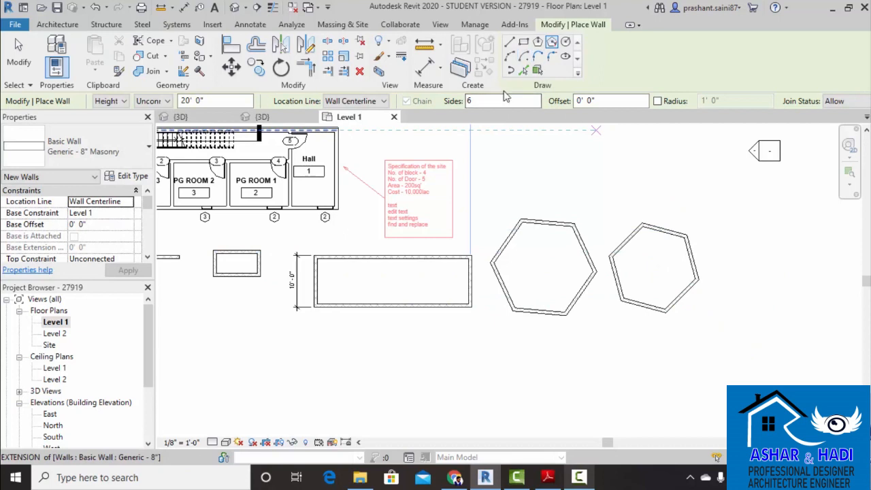
Draw a ten-sided circumscribed polygon of Generic - 8" Masonry walls below the larger rectangle.
text(10)
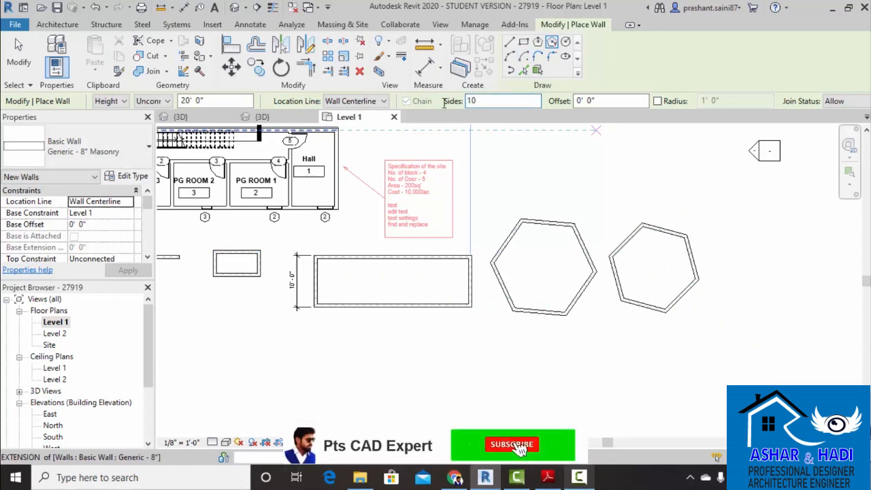
middle_drag(395, 278, 419, 242)
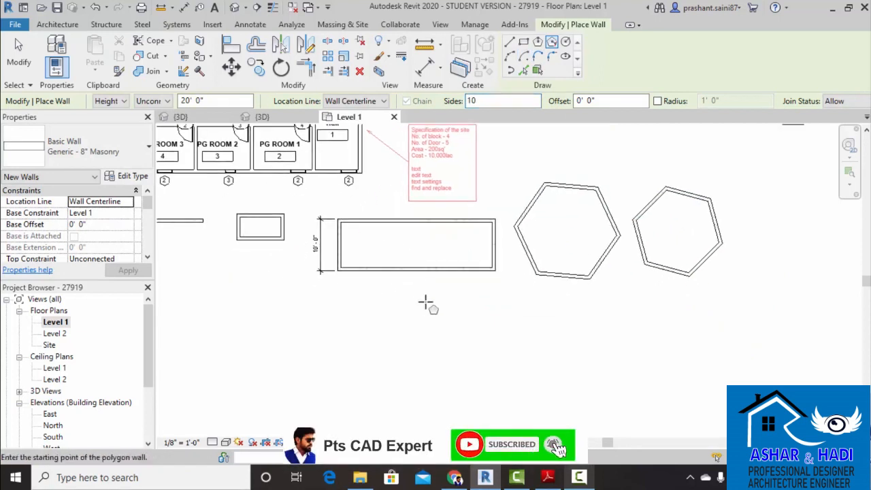
click(454, 330)
click(474, 359)
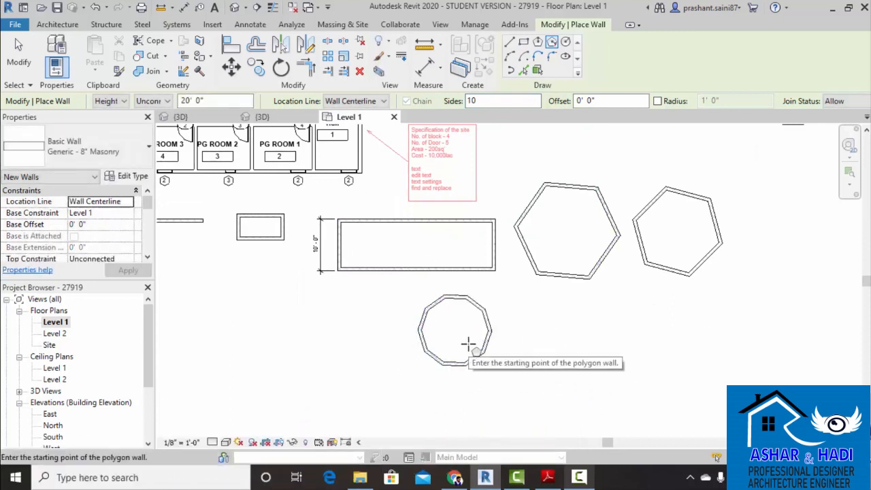
Draw a circular wall with a radius of about 9' 8" to the right of the ten-sided polygon and view the walls in 3D.
click(567, 42)
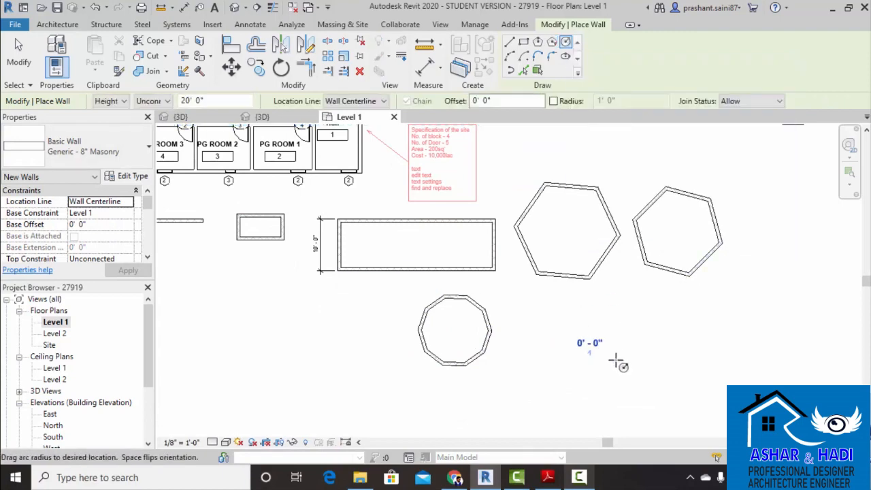
click(589, 350)
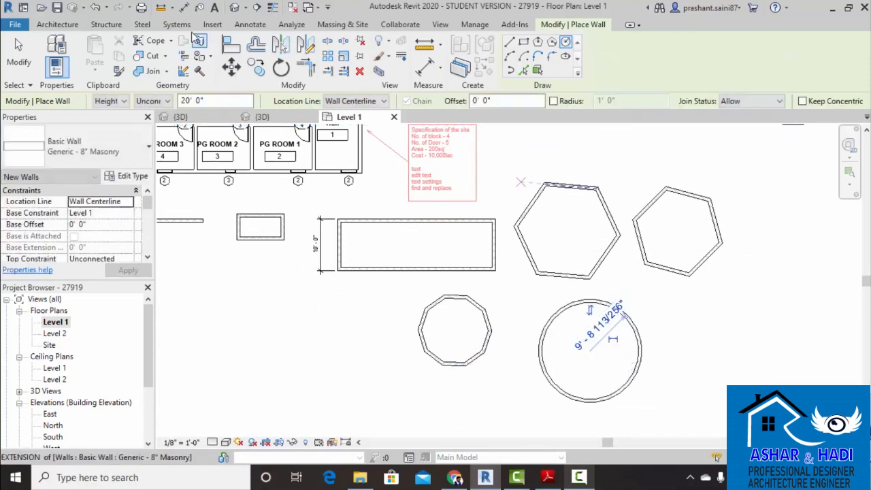
click(235, 8)
scroll(505, 262, down, 2)
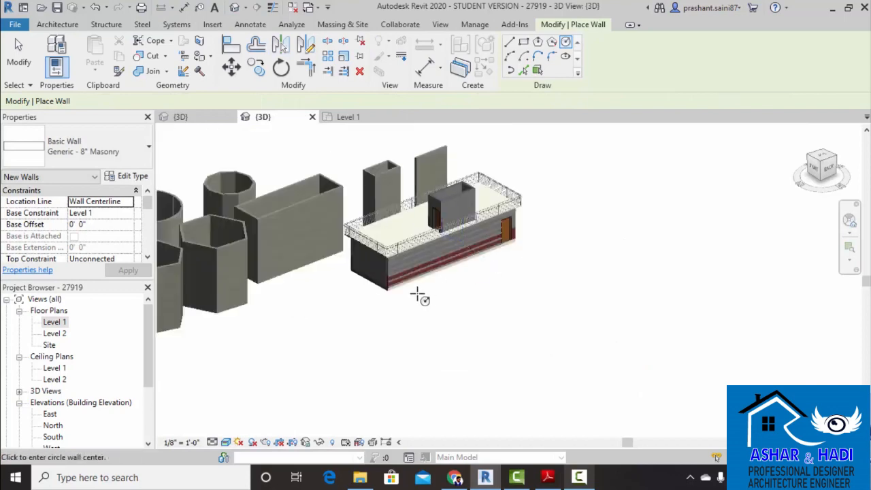
middle_drag(452, 296, 602, 315)
scroll(402, 300, up, 1)
middle_drag(400, 304, 437, 292)
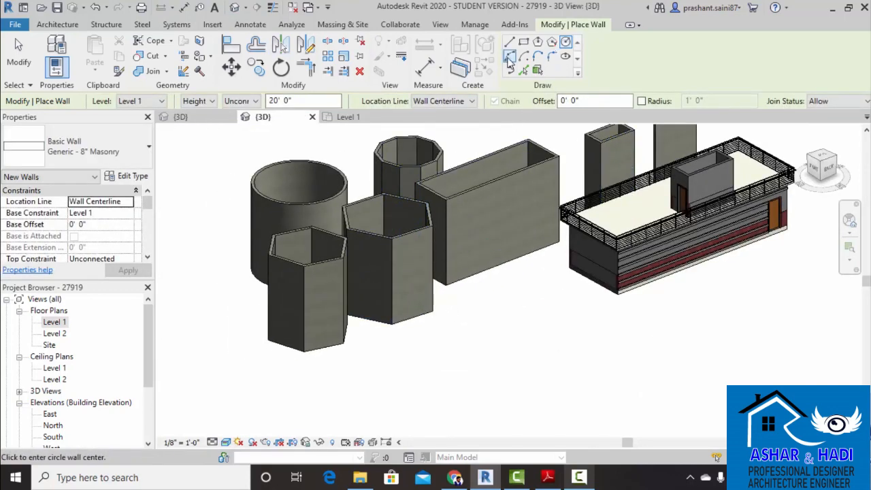
Draw a start-end-radius arc wall with endpoints about 25' apart in front of the large rectangular walls in the 3D view.
click(509, 57)
click(440, 355)
click(524, 315)
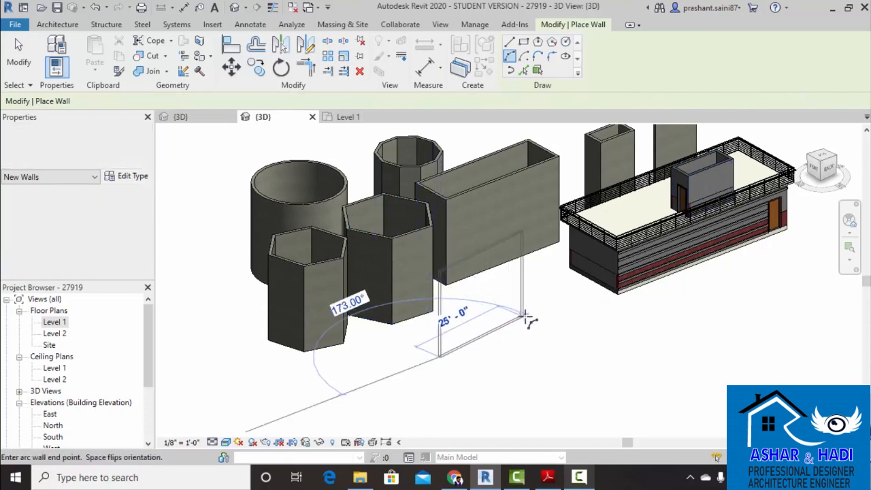
click(524, 315)
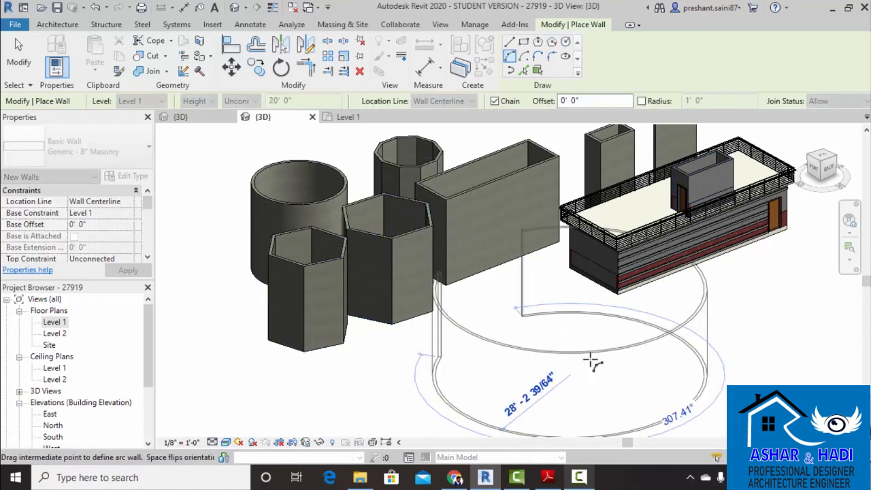
click(502, 334)
shift+middle_drag(502, 334, 531, 334)
scroll(531, 313, up, 5)
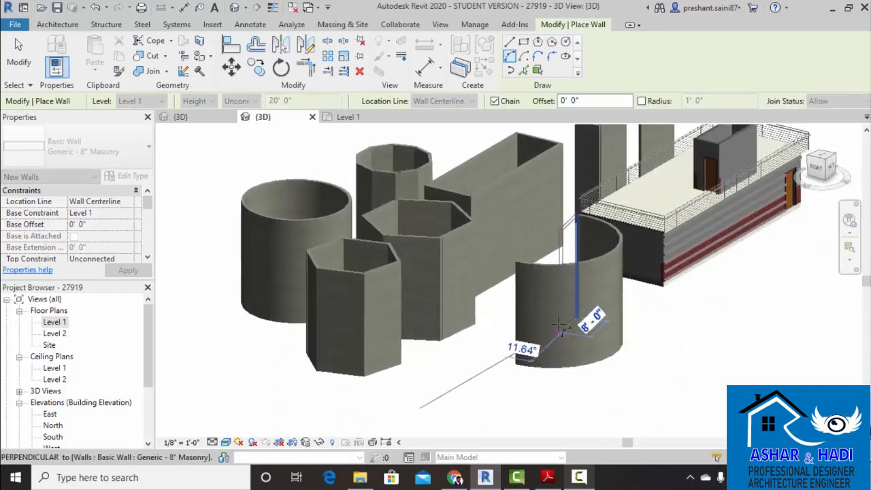
scroll(536, 288, down, 3)
key(Escape)
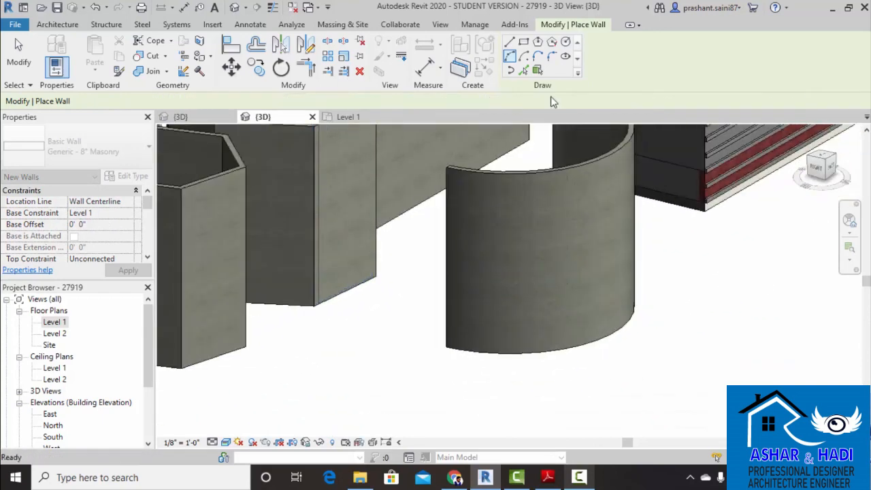
Draw a center-ends arc wall with a radius of about 5' 10", spanning about 155°, in front of the first arc wall.
click(524, 56)
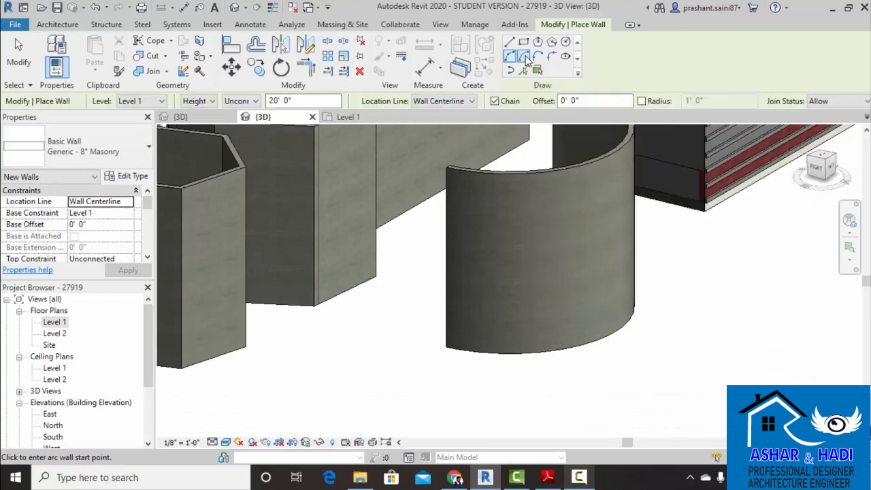
scroll(468, 353, down, 2)
click(462, 365)
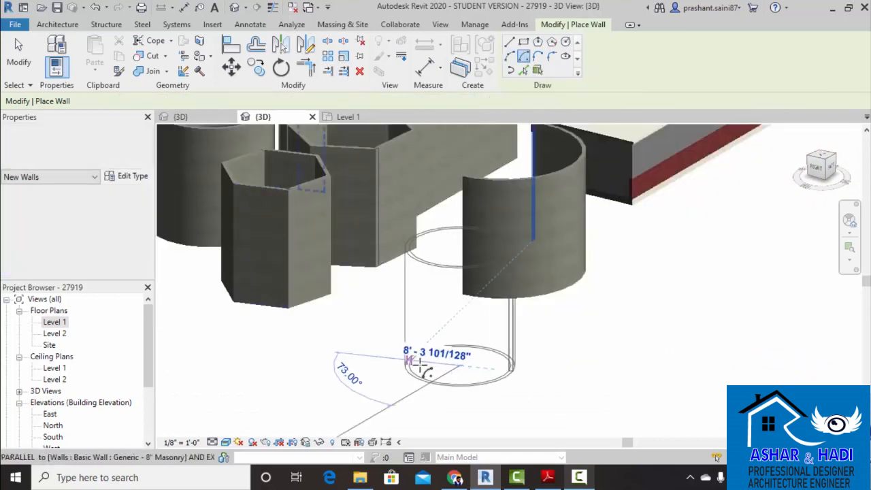
click(421, 366)
click(572, 386)
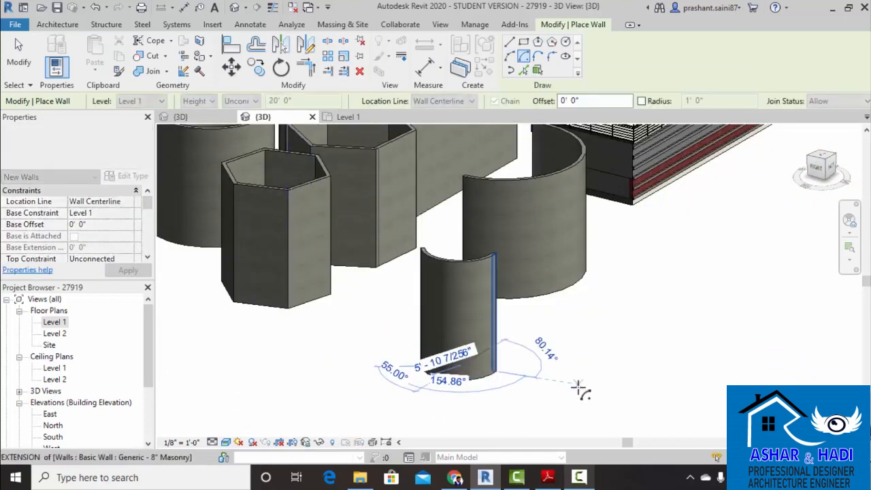
scroll(479, 327, up, 2)
End wall placement and open the Level 1 floor plan.
double_click(54, 322)
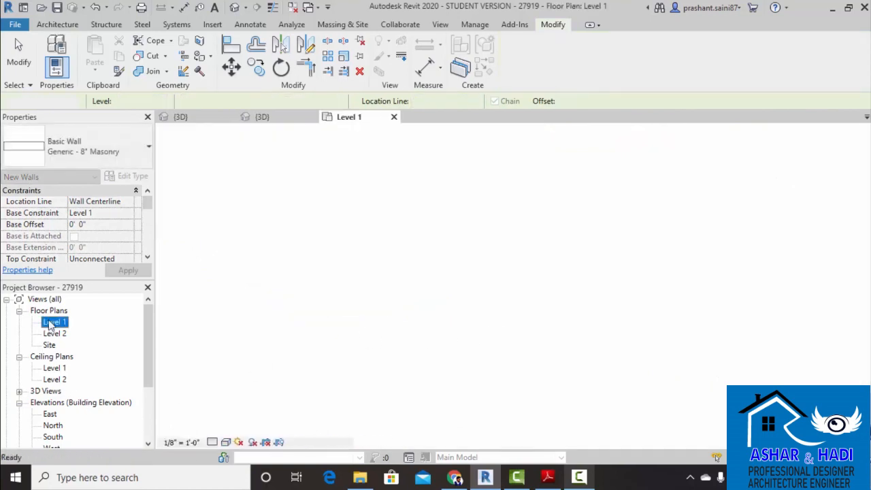
key(Escape)
key(Escape)
scroll(647, 199, down, 2)
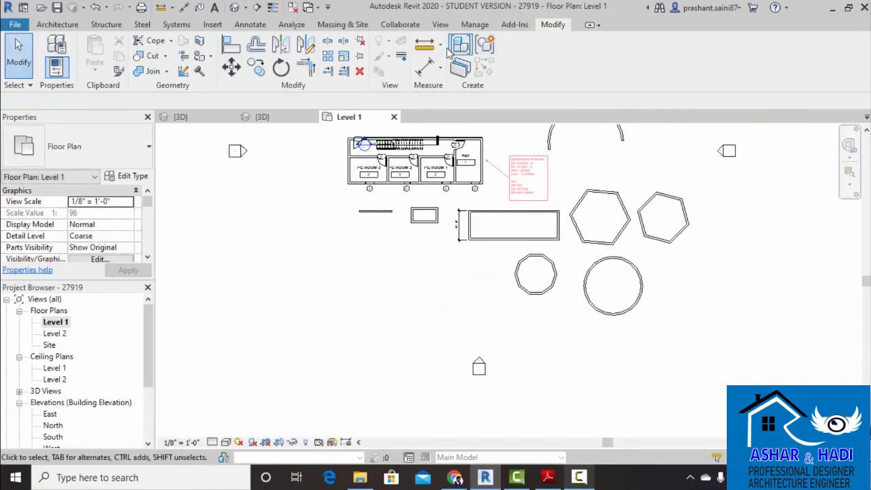
Draw a Tangent End Arc wall curving downward from the left end of the straight wall, without continuing the chain.
click(57, 24)
key(w)
key(a)
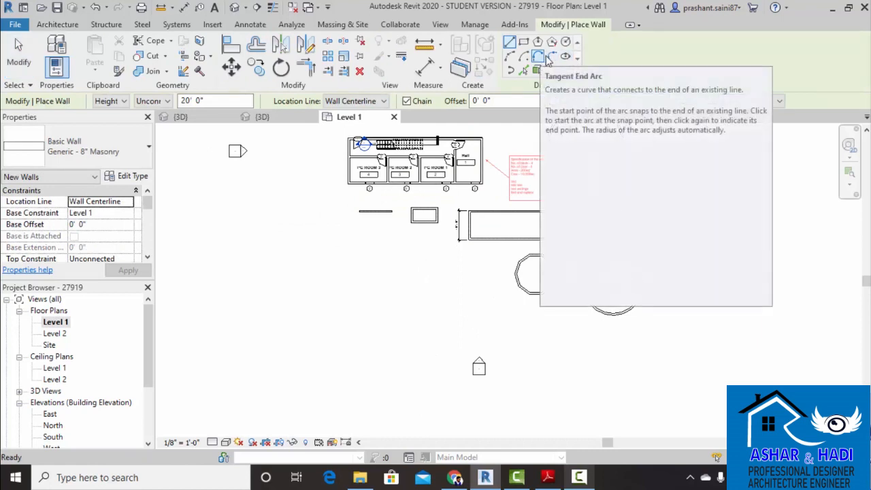
scroll(551, 189, down, 2)
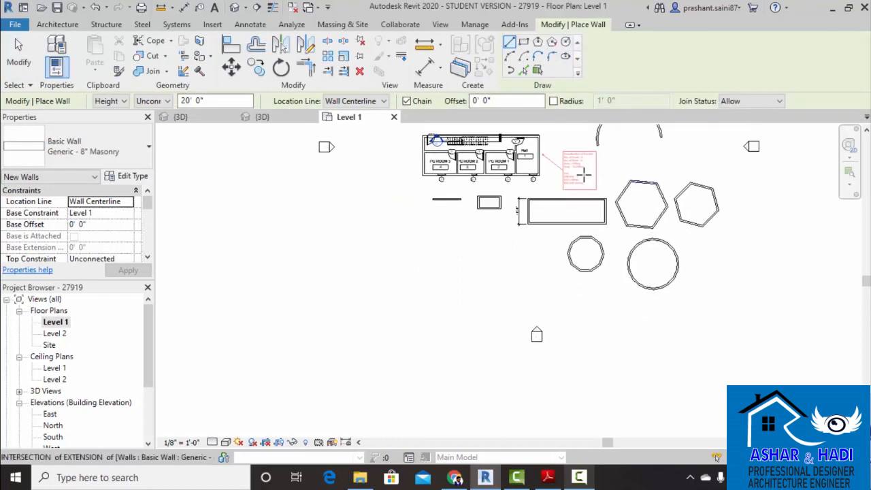
click(539, 57)
scroll(449, 195, up, 2)
scroll(453, 194, up, 2)
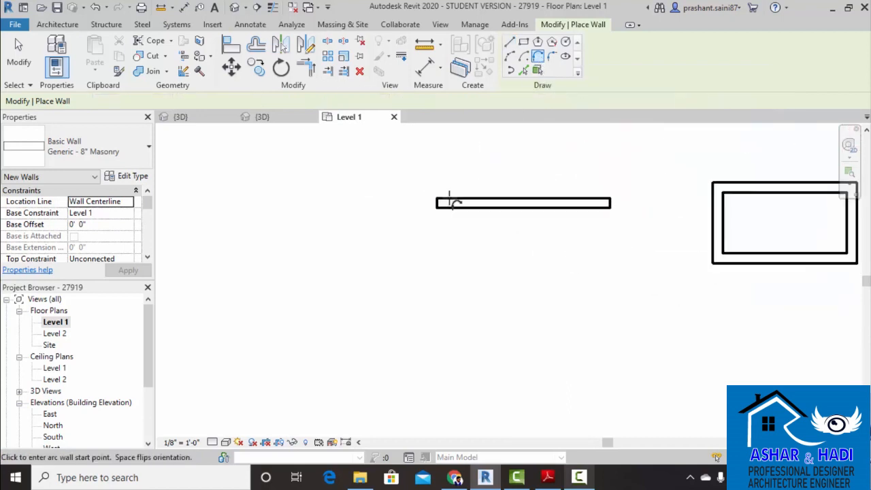
middle_drag(452, 198, 422, 236)
click(411, 240)
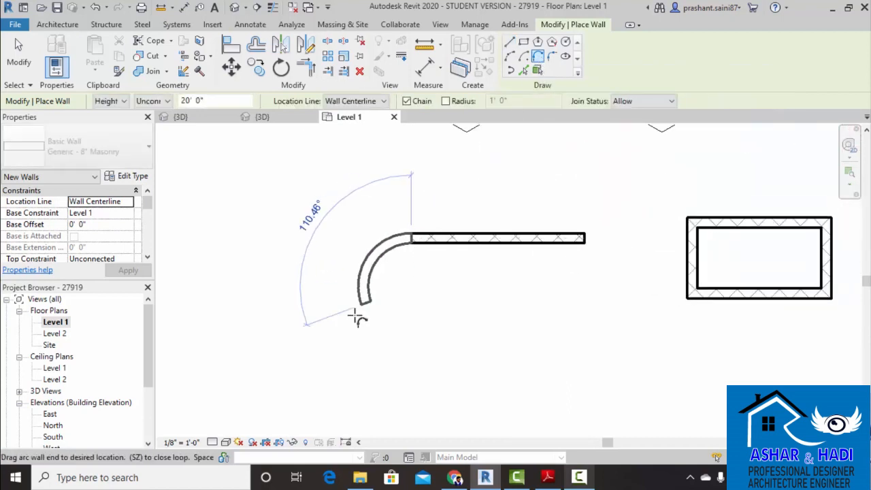
scroll(373, 328, down, 5)
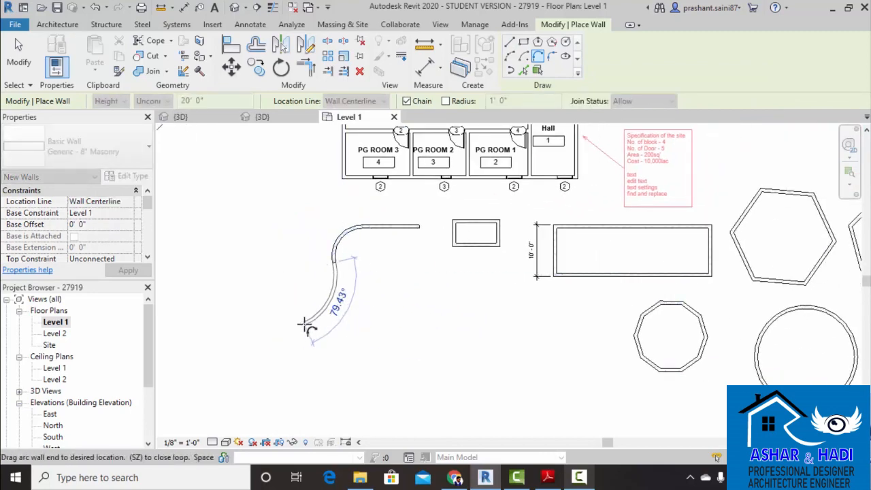
key(Escape)
Draw a second tangent end arc wall curving upward from the straight wall's right end, and finish wall placement.
scroll(319, 218, up, 2)
middle_drag(481, 265, 364, 265)
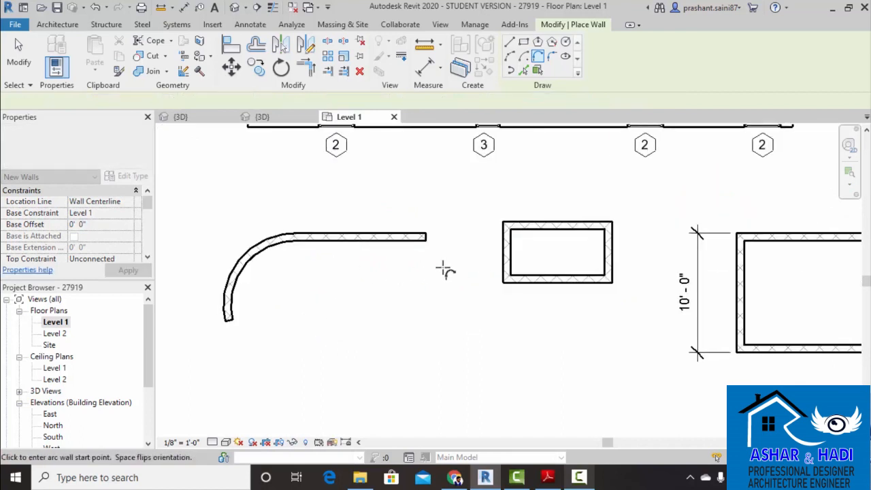
click(426, 237)
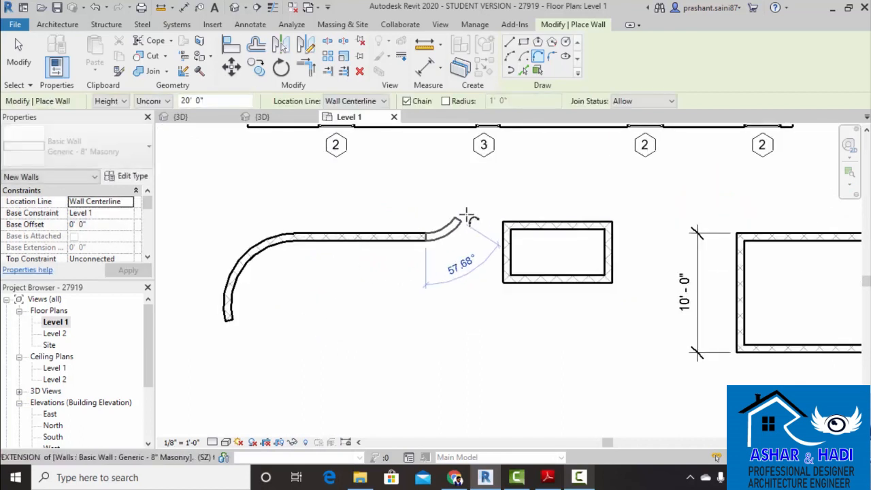
click(507, 179)
key(Escape)
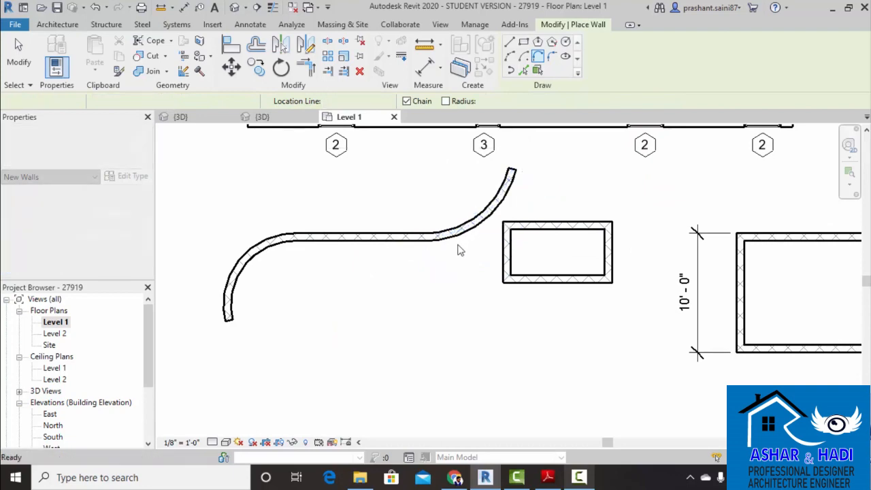
key(Escape)
Examine the S-shaped wall with its two tangent arcs from several sides in the 3D view.
click(262, 116)
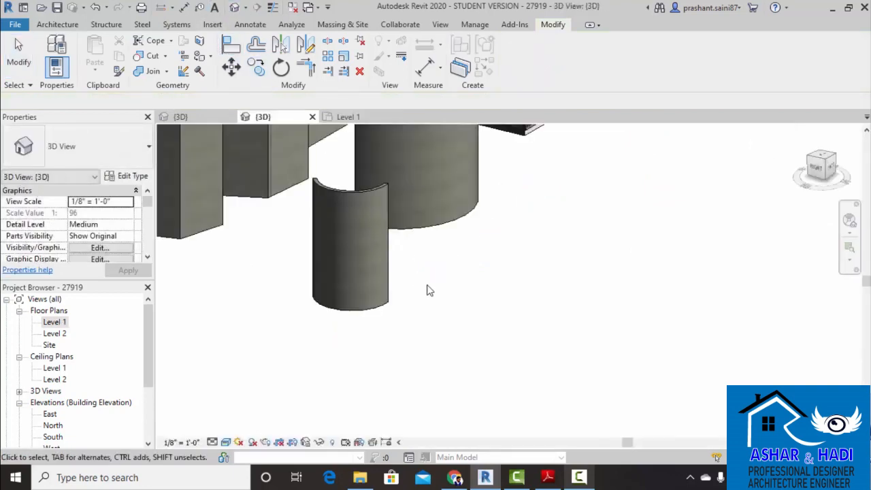
scroll(415, 303, down, 3)
shift+middle_drag(398, 318, 542, 352)
shift+middle_drag(669, 266, 265, 323)
scroll(622, 224, up, 3)
scroll(488, 239, up, 5)
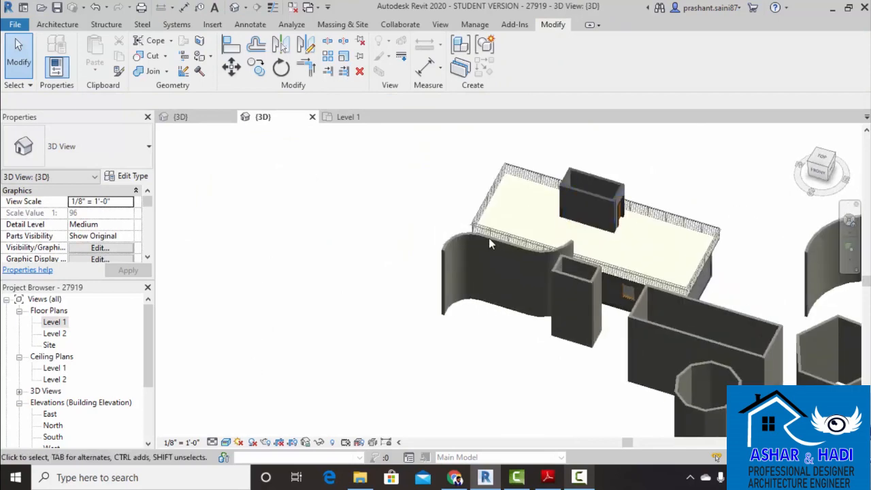
shift+middle_drag(486, 307, 518, 226)
scroll(432, 288, up, 6)
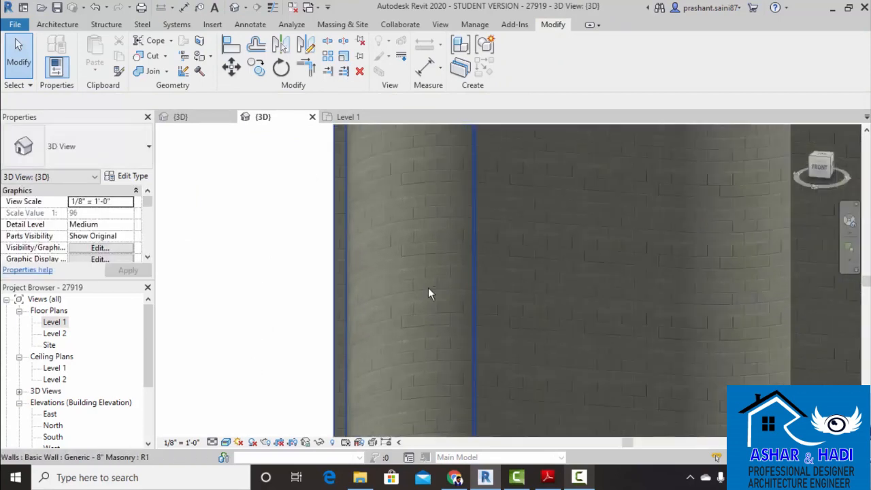
shift+middle_drag(430, 293, 472, 294)
scroll(471, 294, down, 10)
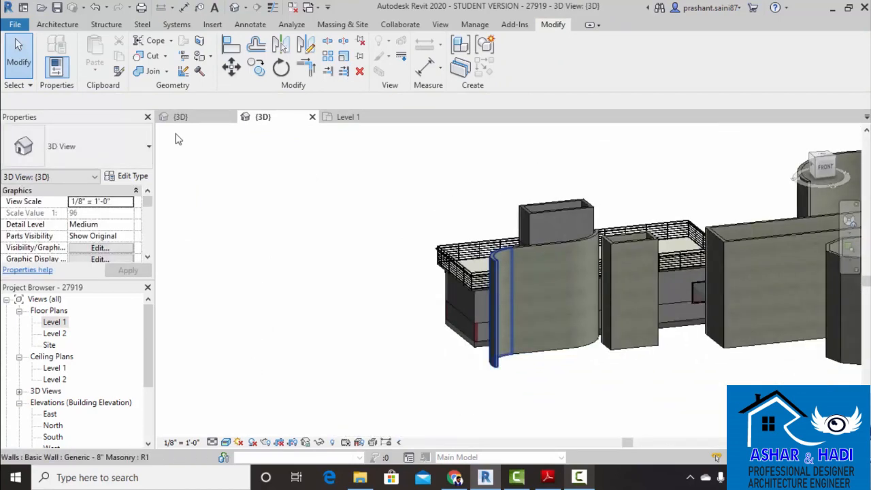
On the Level 1 floor plan, round the larger rectangle's upper-right wall corner with a Fillet Arc of about 4' 6" radius.
double_click(57, 322)
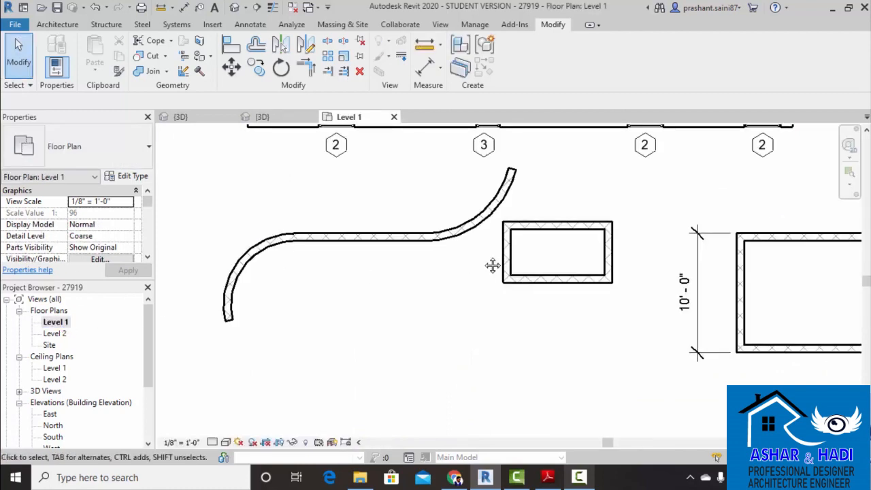
click(73, 25)
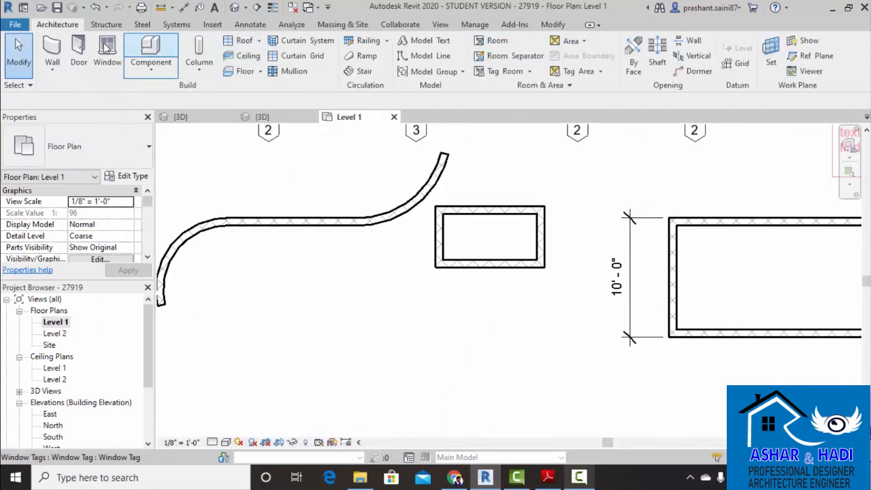
click(60, 49)
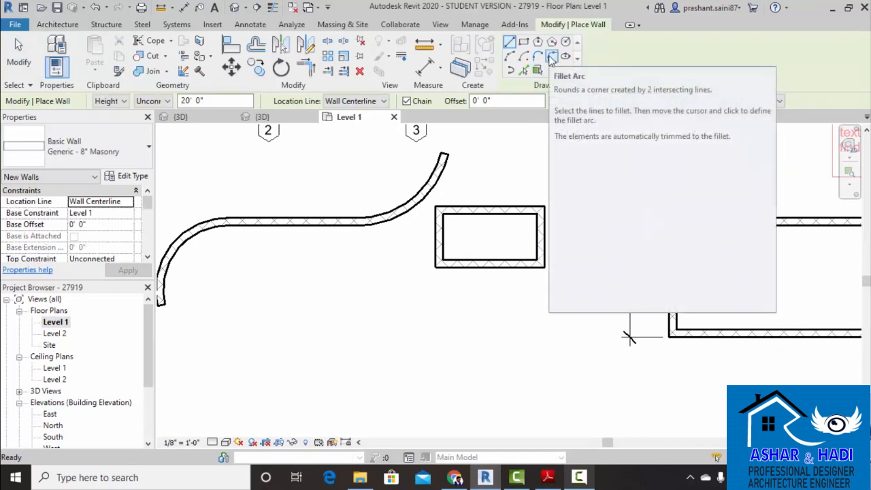
click(552, 57)
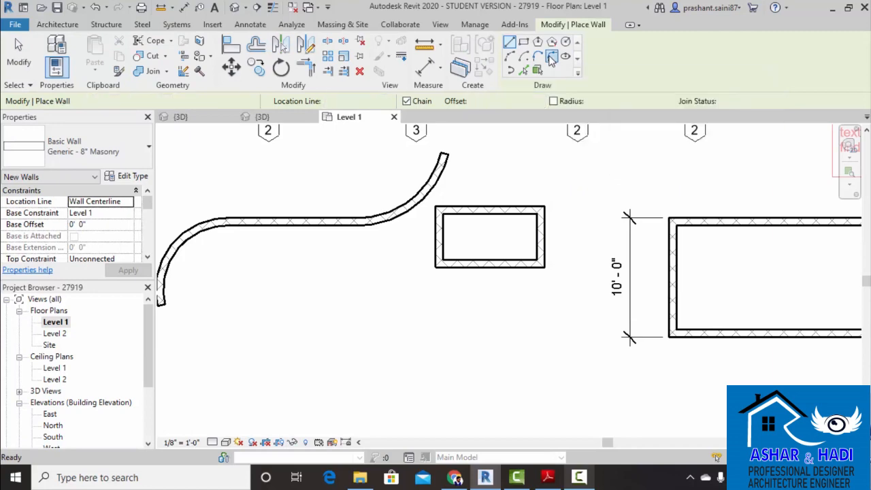
scroll(529, 207, down, 3)
middle_drag(742, 204, 616, 243)
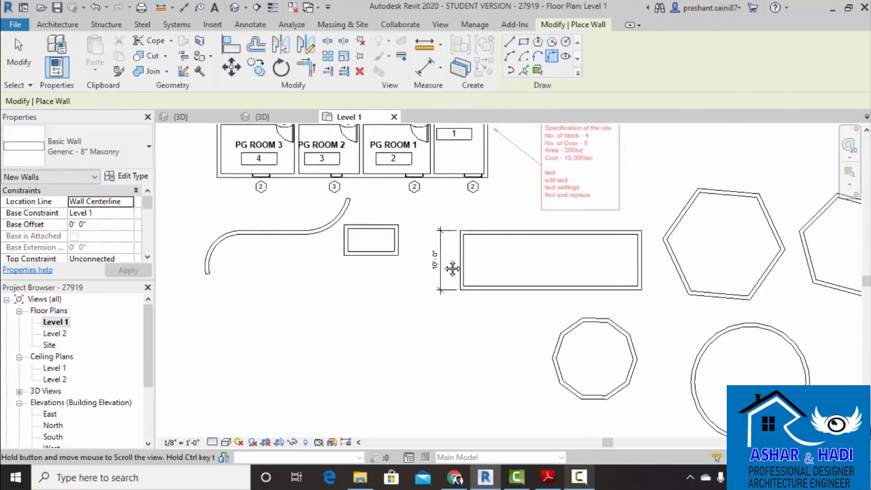
scroll(617, 241, up, 2)
click(615, 232)
click(655, 272)
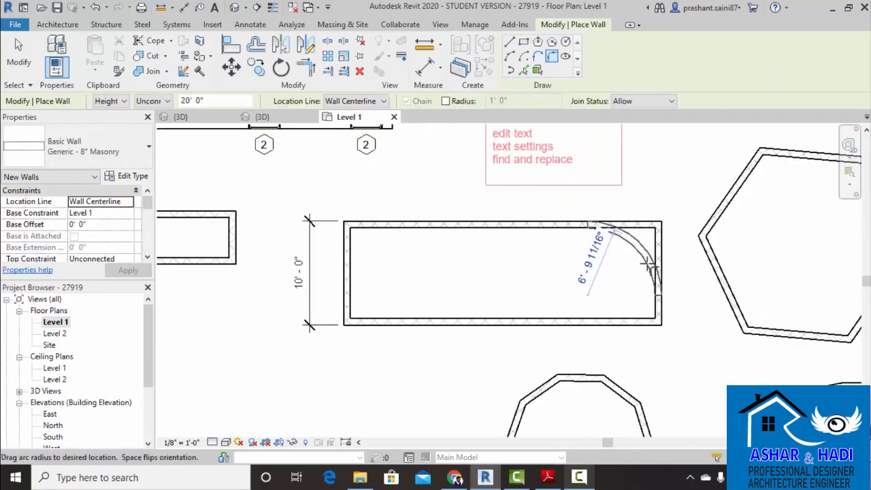
click(633, 238)
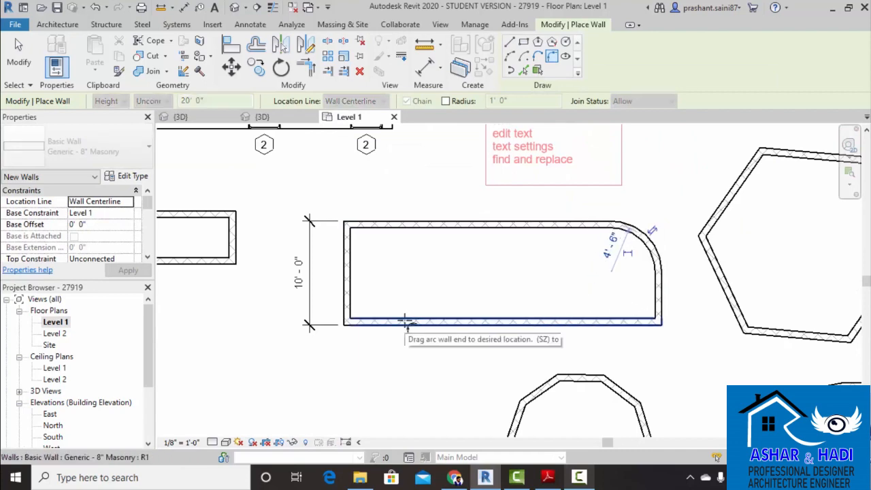
Round the larger rectangle's lower-left wall corner with a Fillet Arc of about 5' 0" radius.
click(404, 319)
click(348, 293)
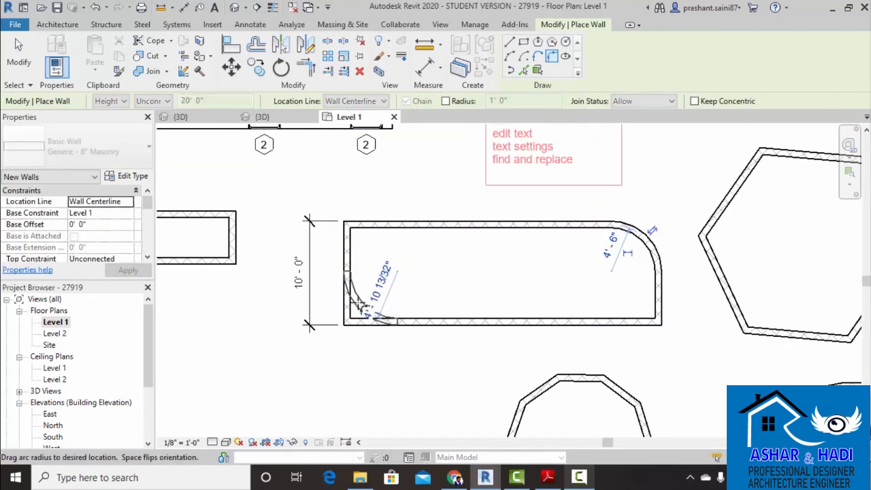
click(365, 308)
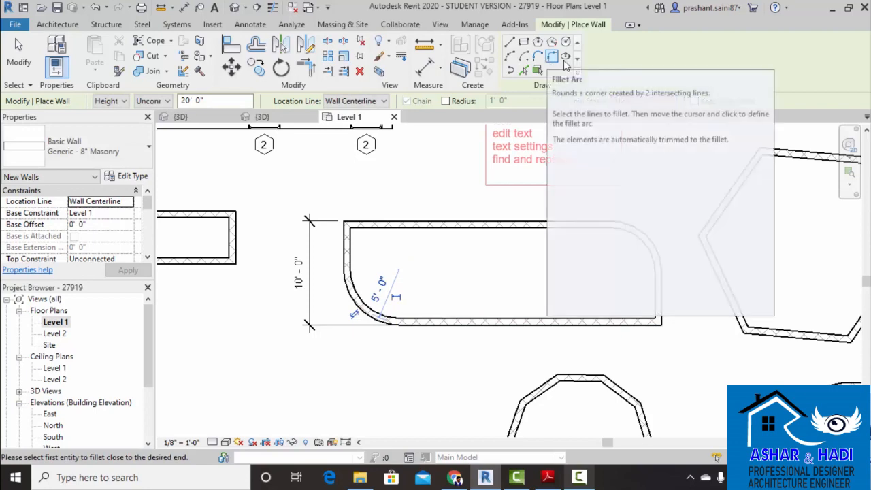
Draw a horizontal elliptical wall below the S-shaped wall, with semi-axes of about 19' 6" and 5' 6".
click(566, 57)
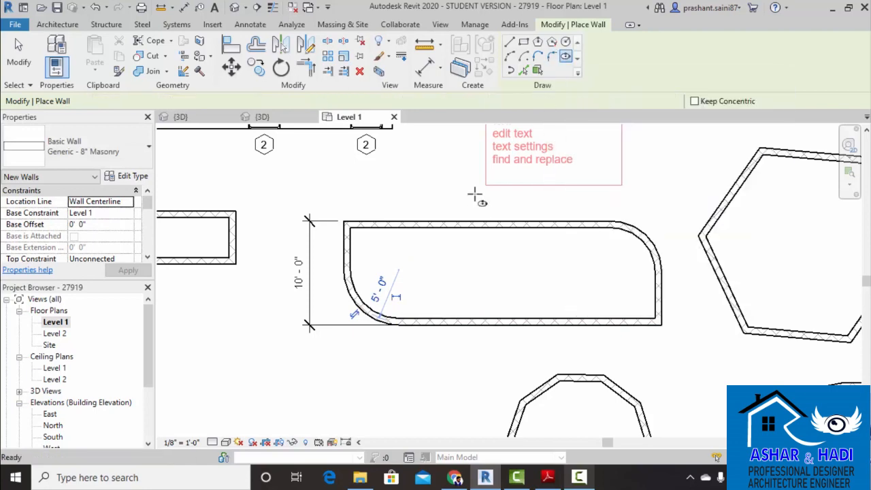
scroll(479, 197, down, 3)
middle_drag(478, 274, 538, 204)
click(355, 248)
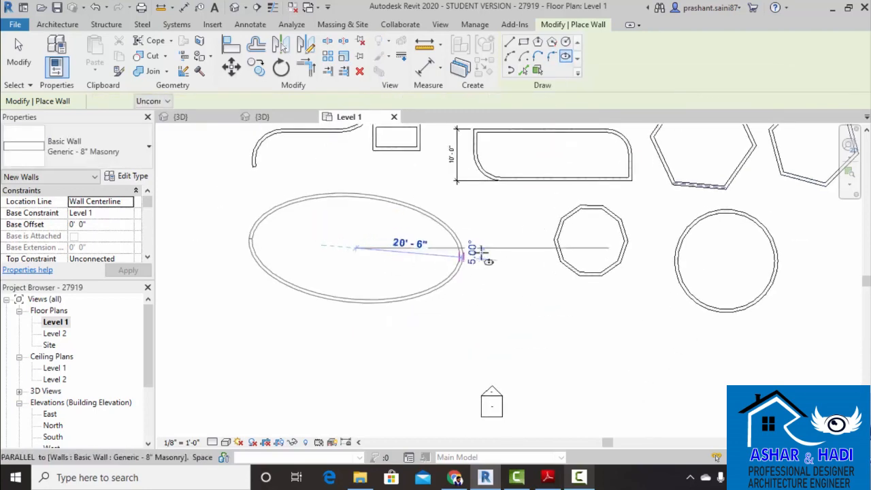
click(459, 247)
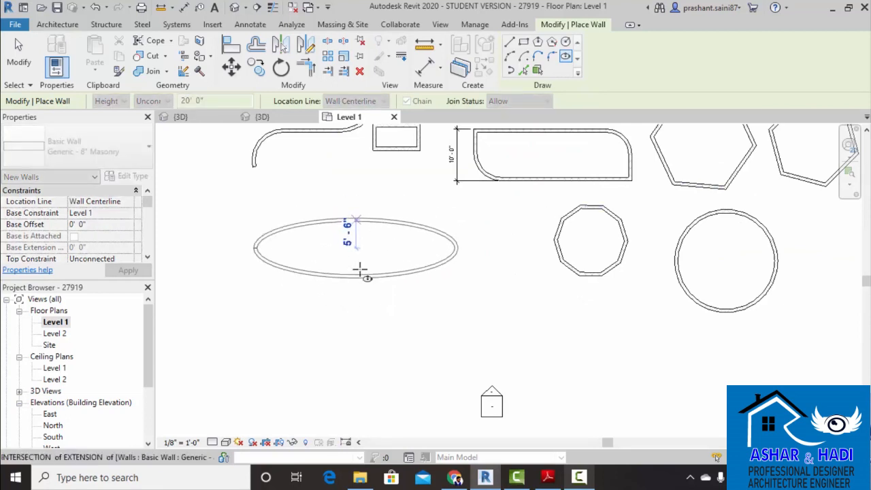
click(361, 272)
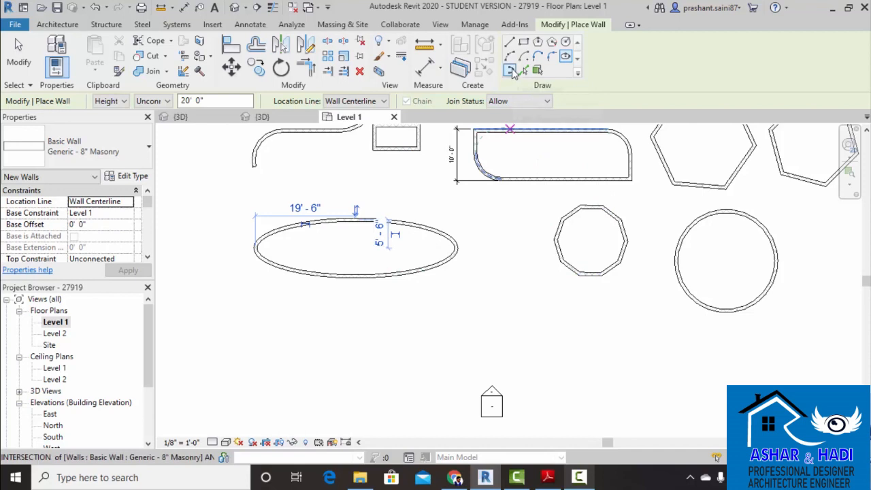
Draw a Partial Ellipse wall below the full ellipse, bulging to the right, without continuing the chain.
click(512, 71)
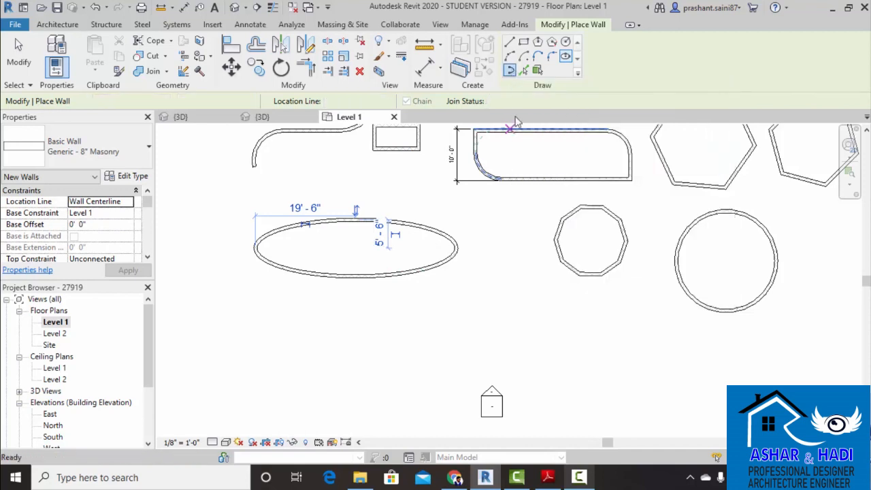
click(338, 376)
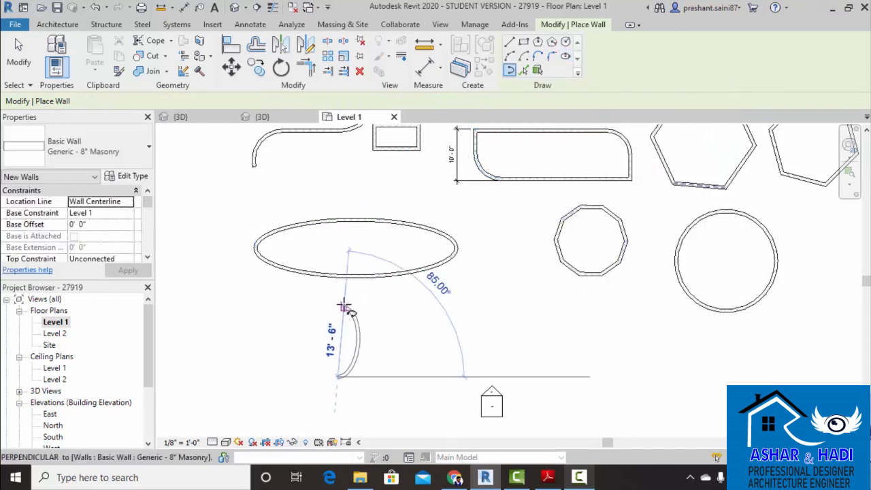
key(Escape)
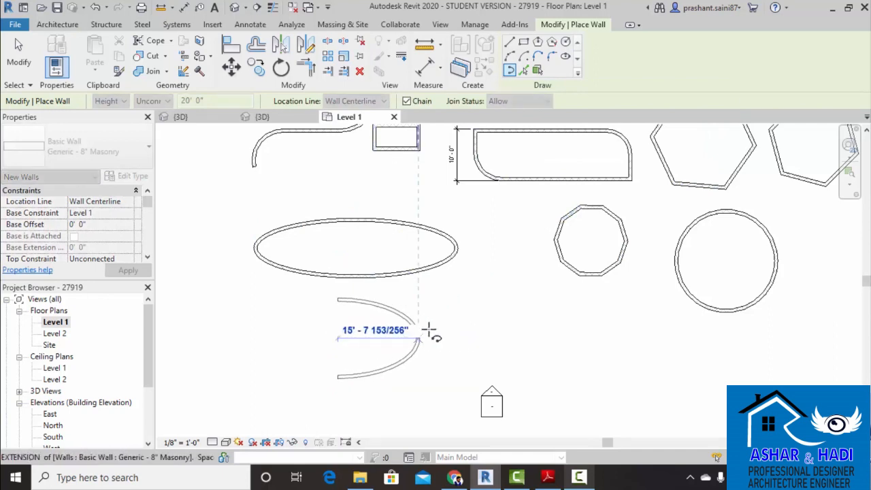
click(433, 337)
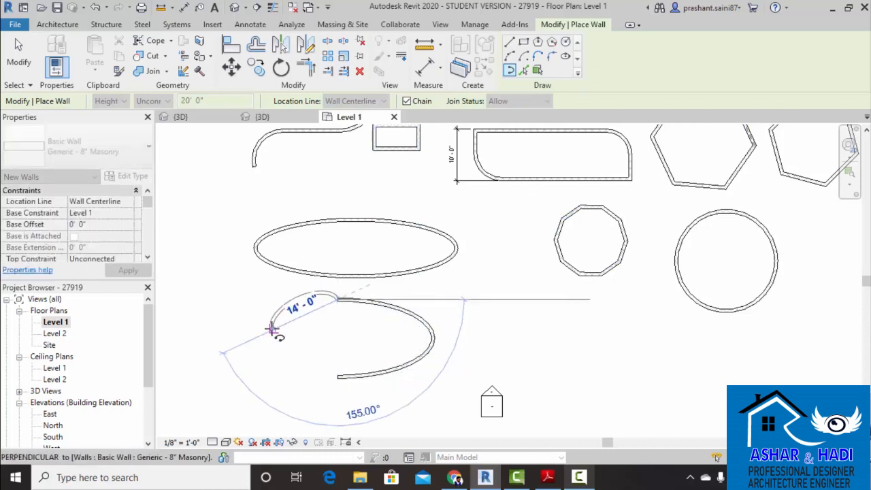
key(Escape)
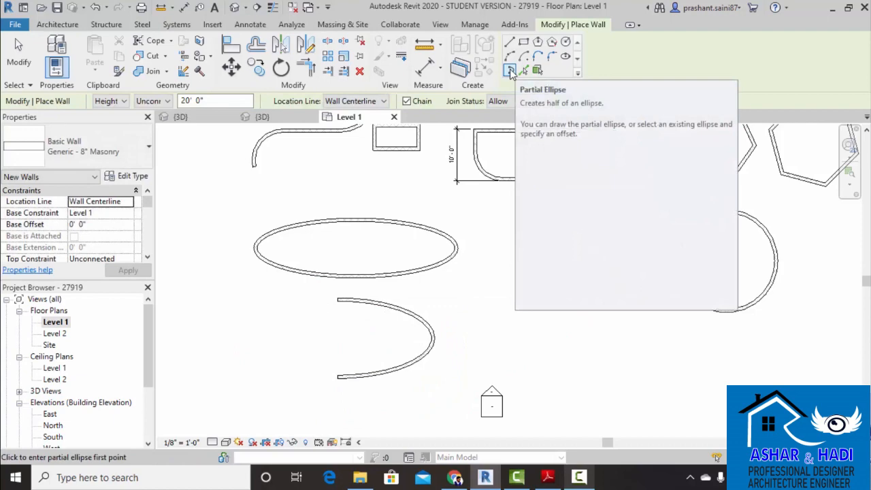
click(523, 70)
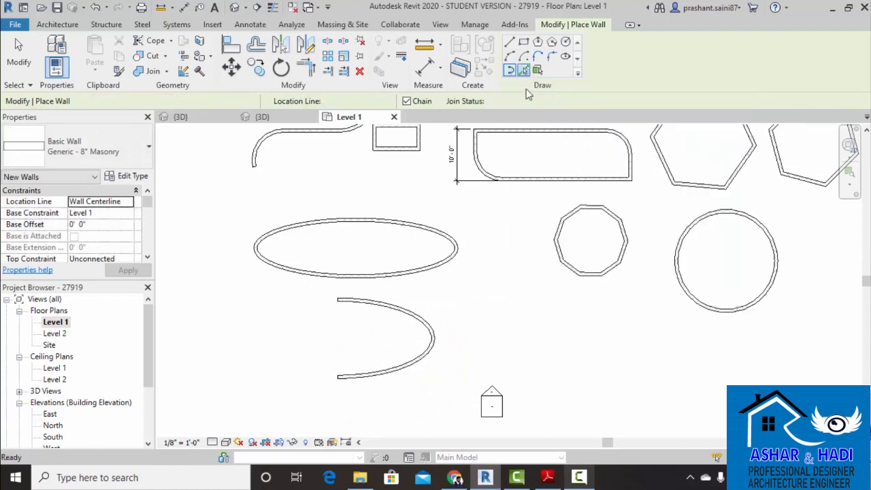
scroll(493, 247, down, 2)
middle_drag(474, 271, 422, 327)
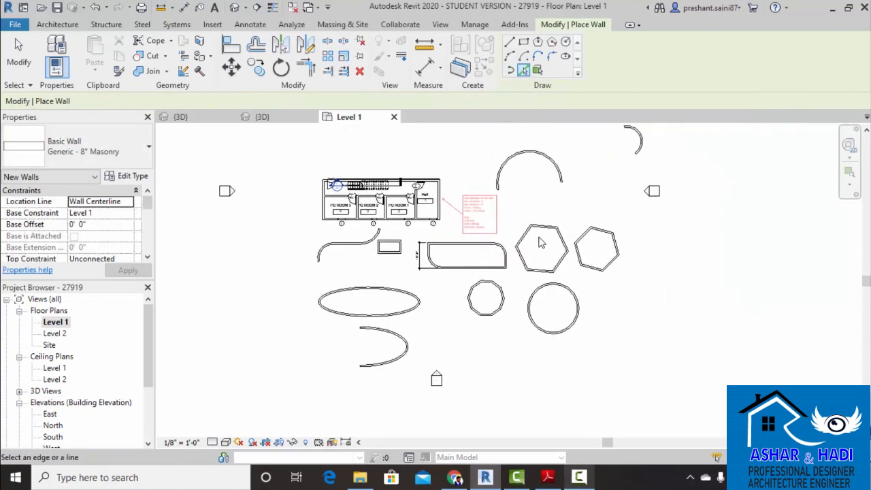
scroll(540, 240, up, 2)
middle_drag(524, 235, 491, 204)
scroll(491, 205, down, 1)
key(Escape)
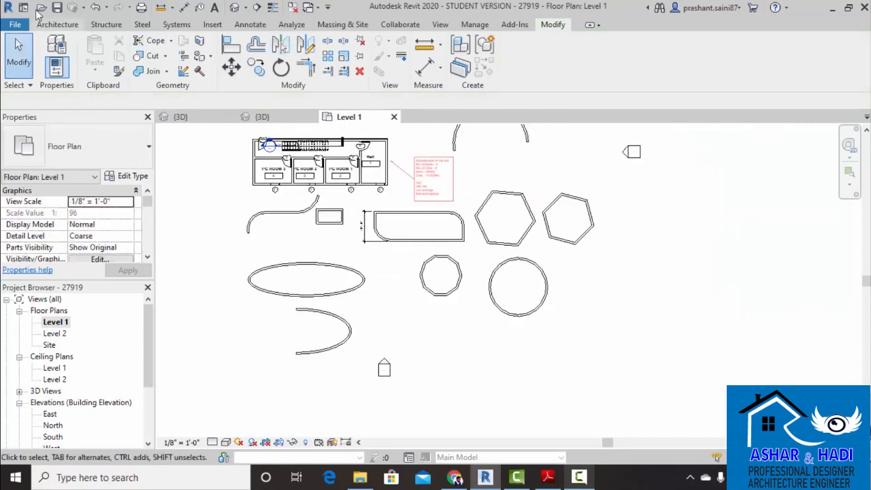
Draw a step-shaped chain of three model lines right of the walls: about 33' 6" horizontal, a vertical riser, and another horizontal.
click(54, 25)
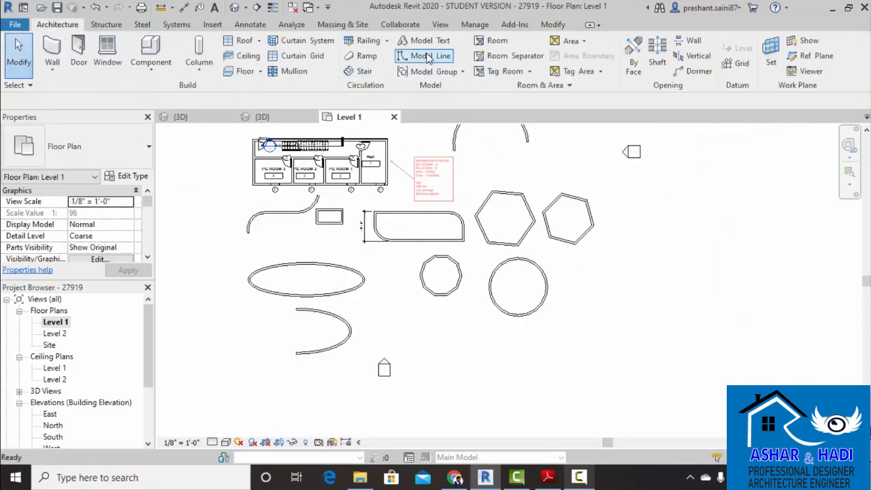
middle_drag(555, 229, 438, 177)
click(482, 254)
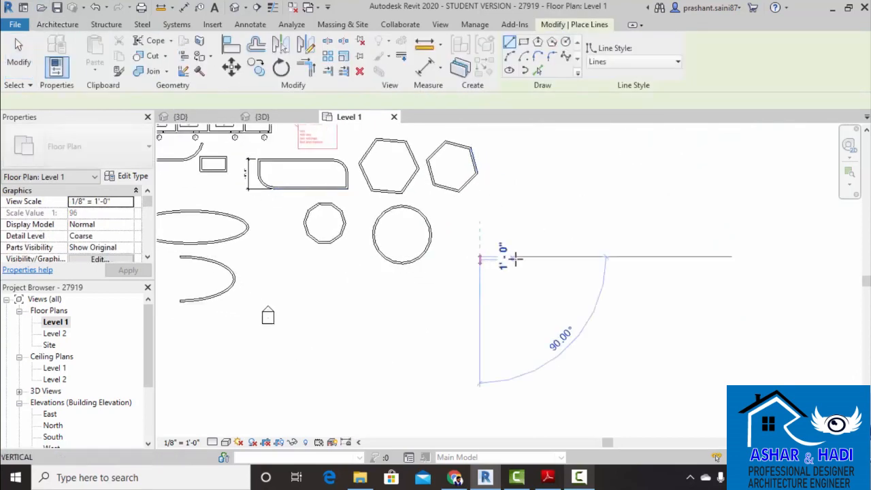
click(578, 257)
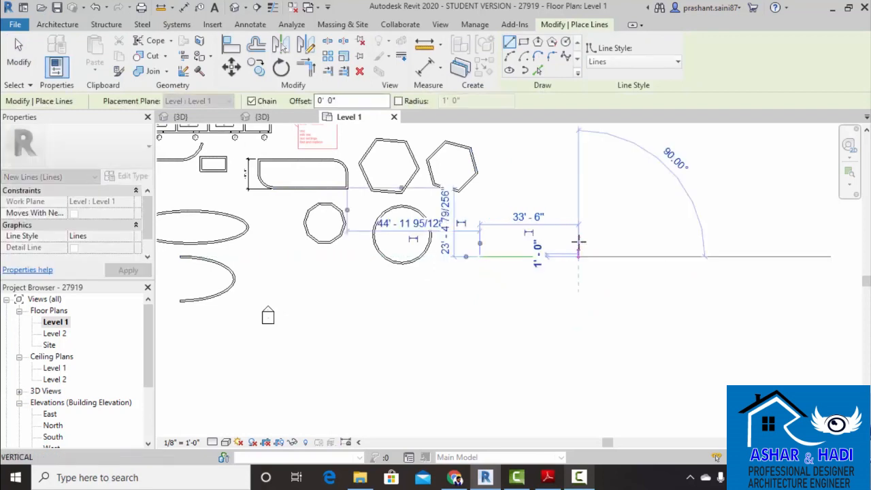
click(578, 189)
click(670, 185)
key(Escape)
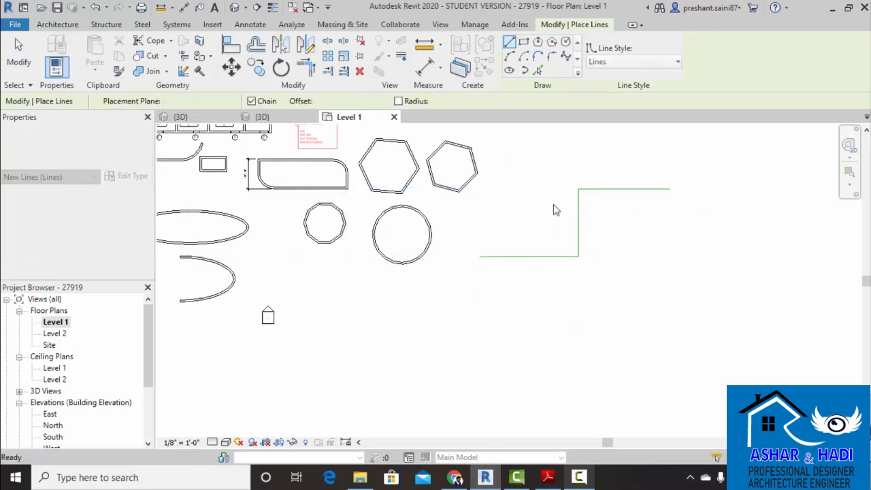
key(Escape)
scroll(554, 206, down, 2)
middle_drag(551, 212, 514, 258)
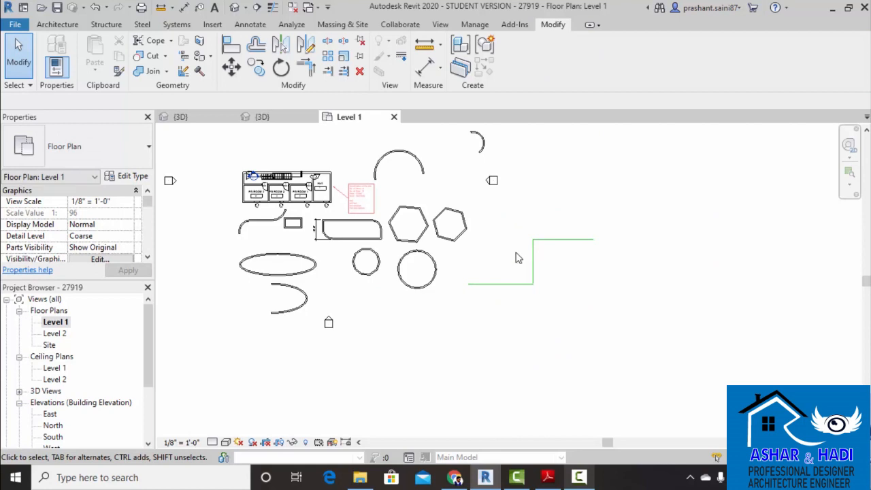
Create Generic - 8" Masonry walls on the three step-shaped model lines with Pick Lines, and finish wall placement.
click(60, 25)
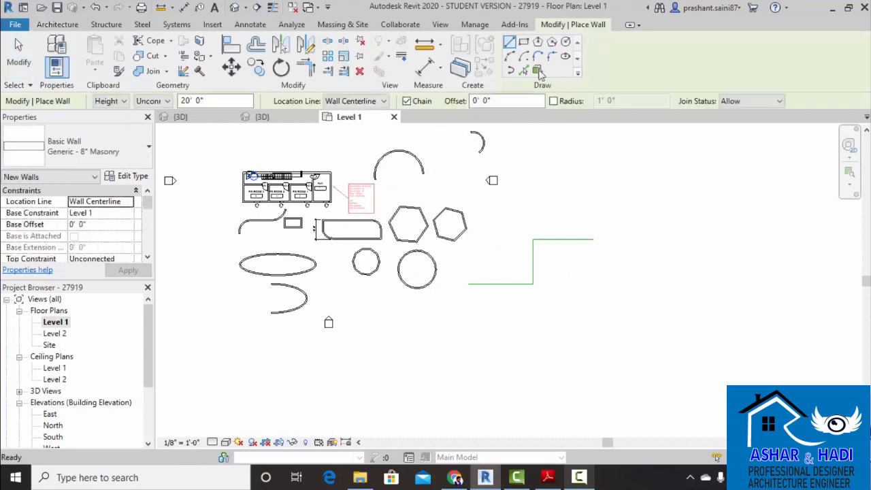
click(524, 70)
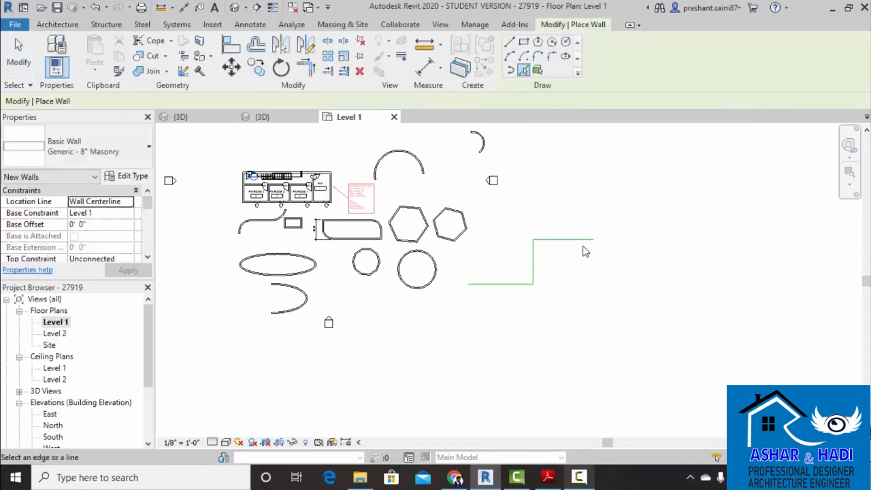
scroll(580, 246, up, 2)
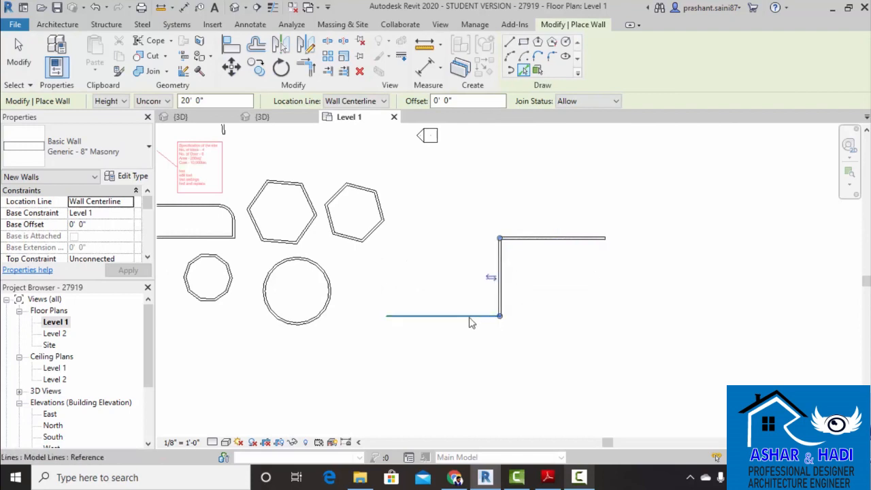
key(Escape)
key(Escape)
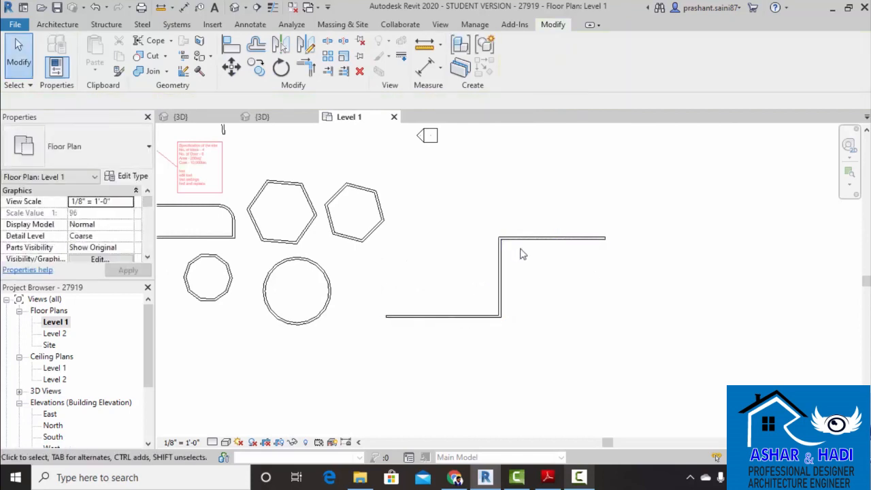
click(61, 25)
mouse_move(417, 263)
middle_down()
mouse_move(378, 253)
mouse_move(403, 293)
mouse_move(424, 290)
middle_up()
scroll(375, 261, down, 2)
scroll(401, 275, up, 2)
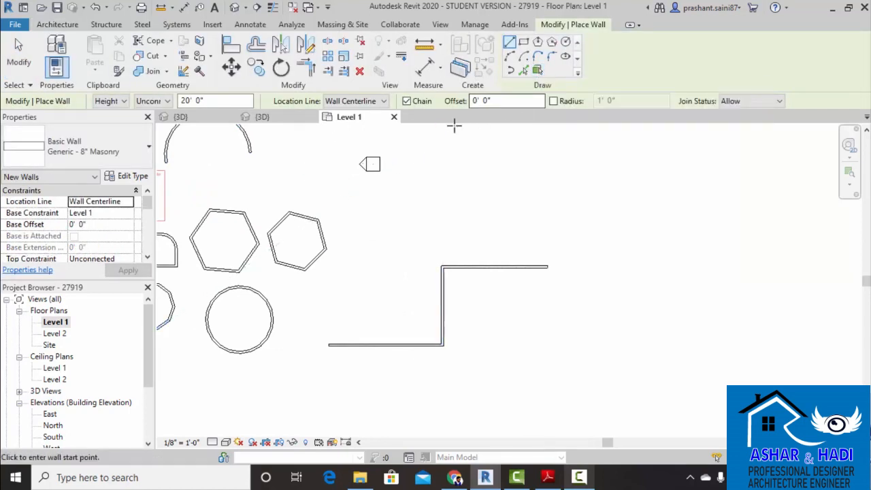
key(Escape)
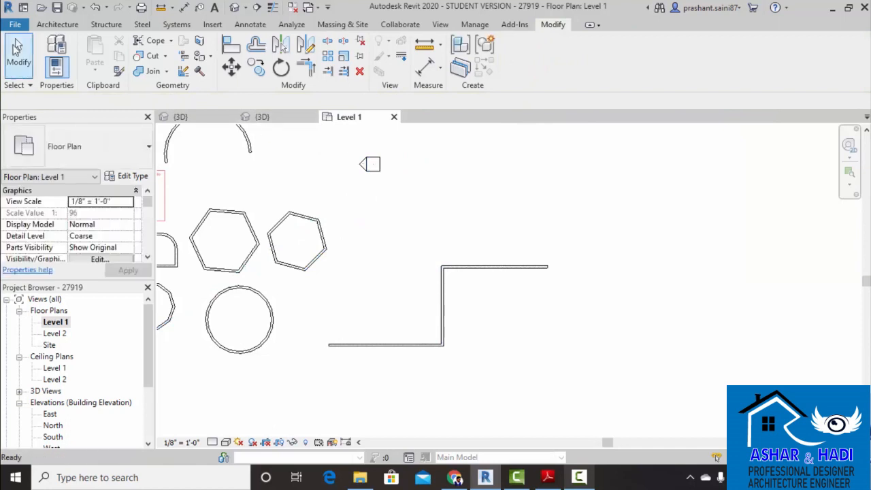
Read the description of the Wall by Face option without starting it.
click(57, 24)
click(54, 74)
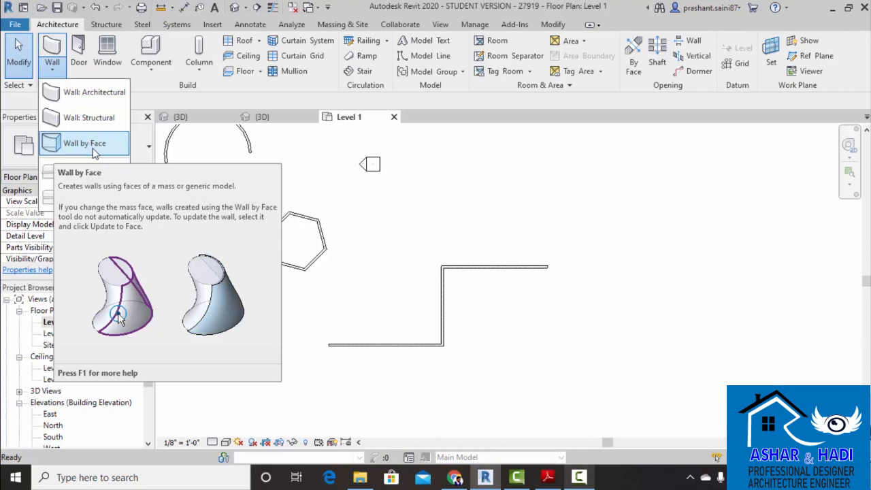
click(446, 251)
Examine all the drawn walls, including the ellipses and the step-shaped run, in the default 3D view.
click(234, 8)
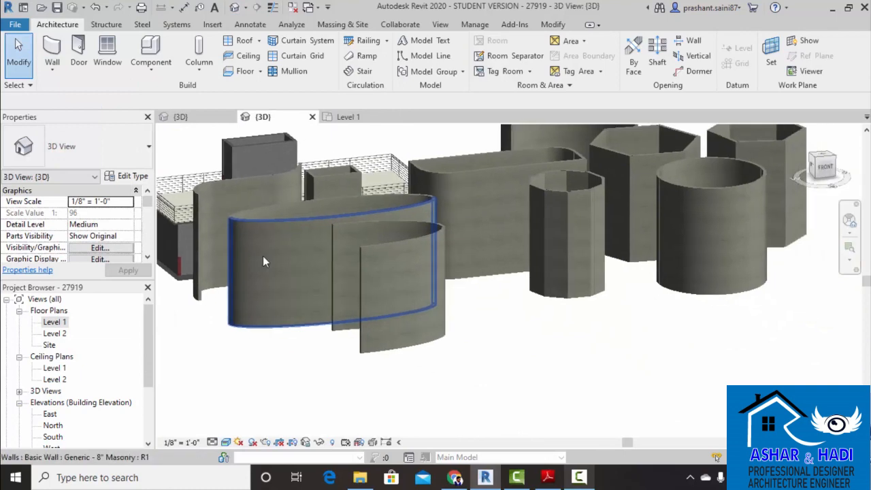
scroll(443, 311, down, 4)
shift+middle_drag(443, 311, 396, 340)
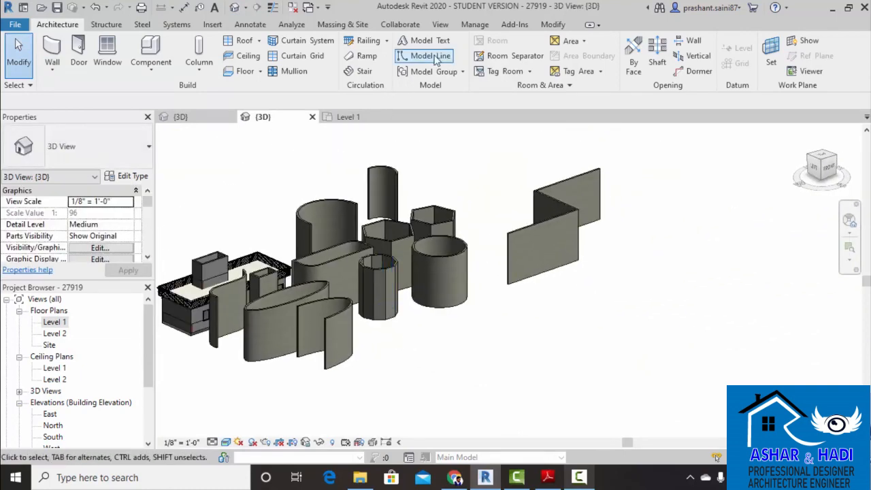
Start placing a mass, agree to load a mass family, and browse to the Mass folder of the rac2014 lib library.
click(349, 25)
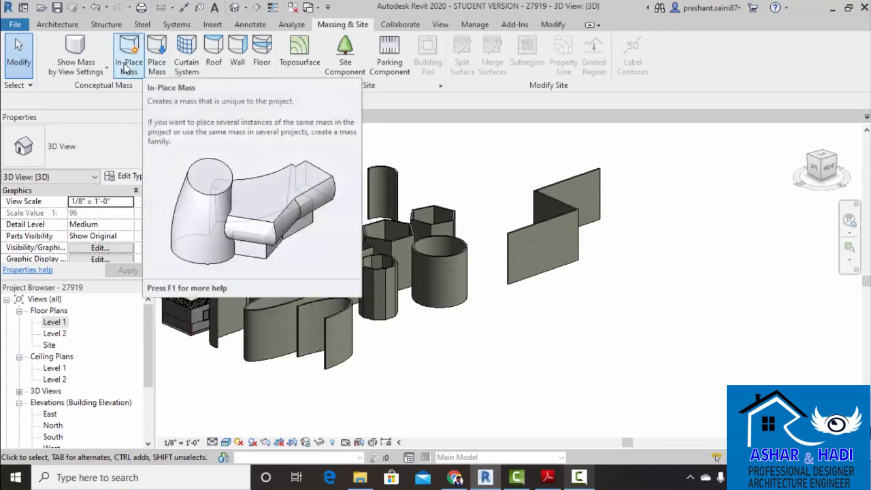
click(156, 65)
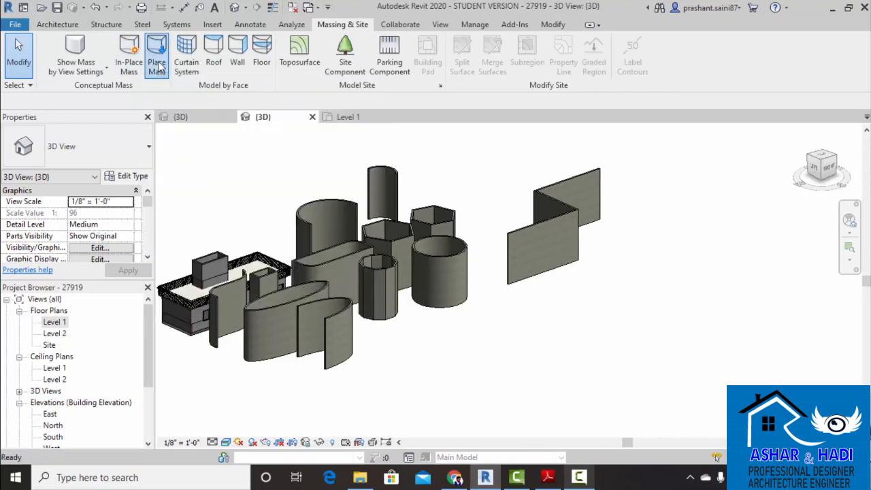
click(515, 284)
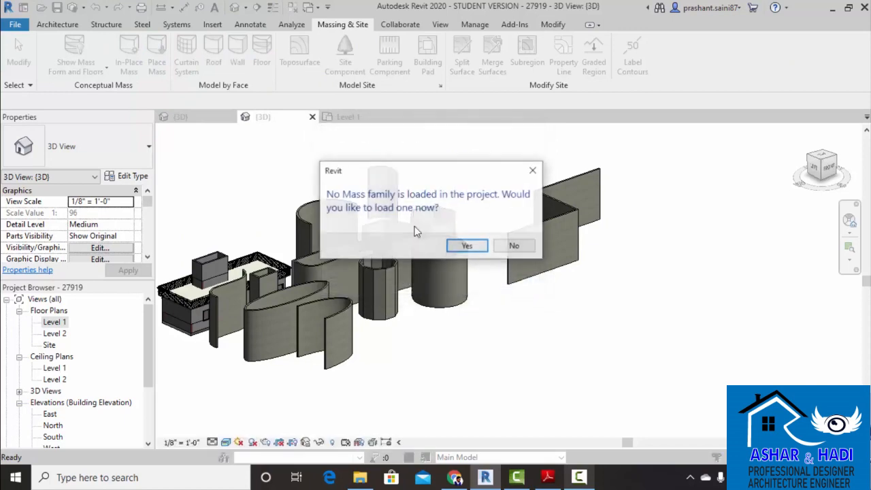
click(487, 250)
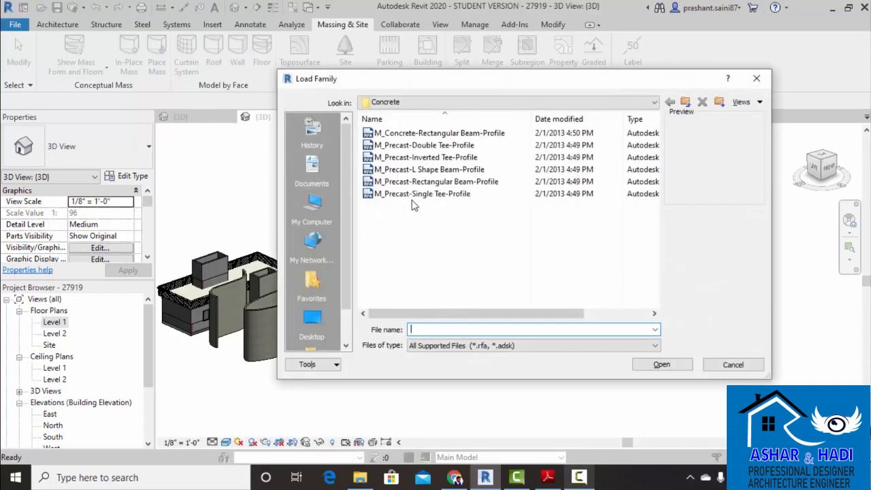
click(685, 103)
click(685, 103)
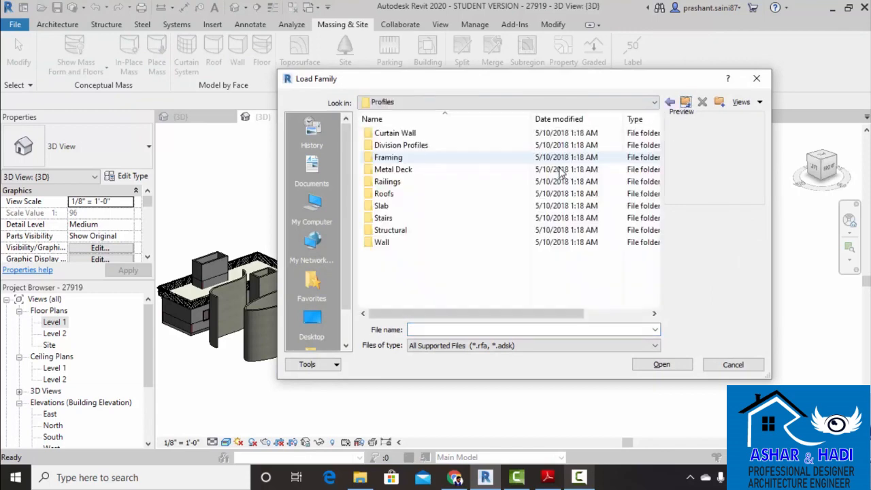
click(685, 103)
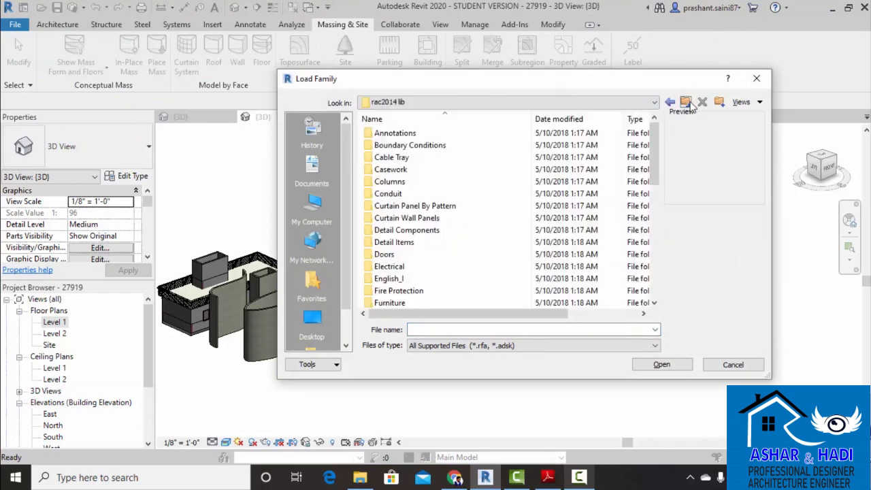
scroll(451, 225, down, 5)
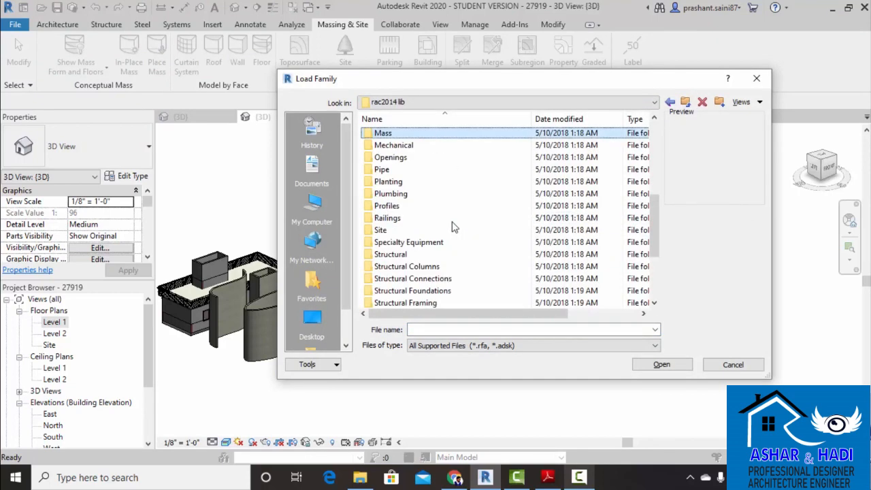
double_click(401, 133)
Load the M_Arch mass family and place one arch on the work plane in front of the step-shaped walls.
click(416, 147)
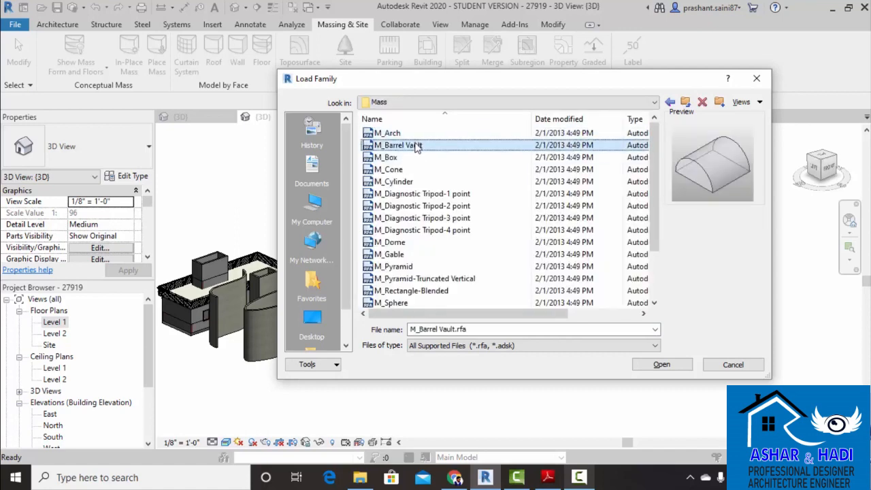
click(409, 133)
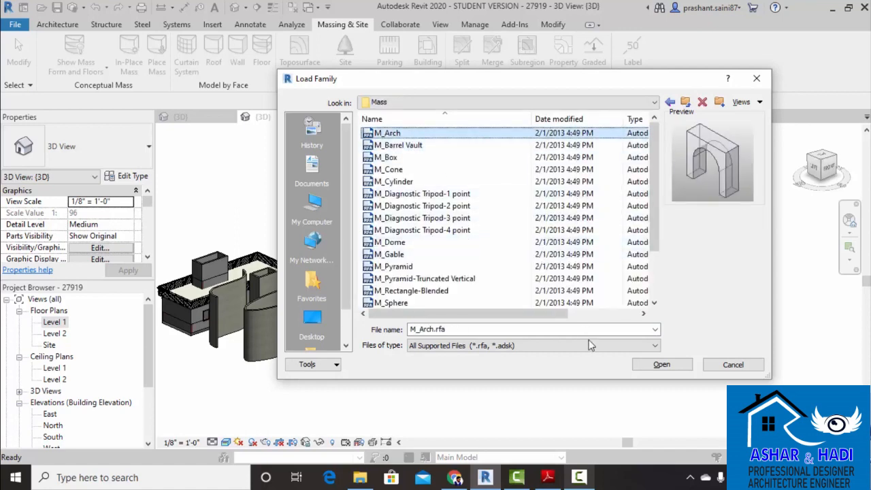
click(647, 364)
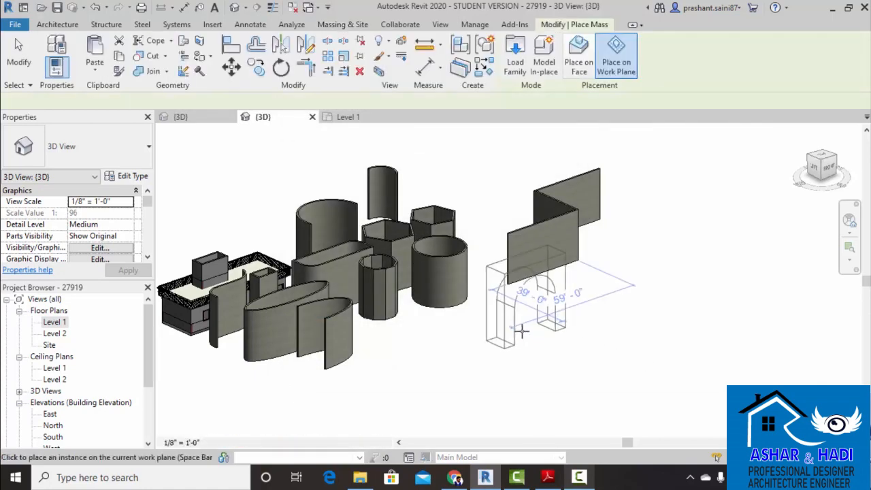
click(569, 332)
key(Escape)
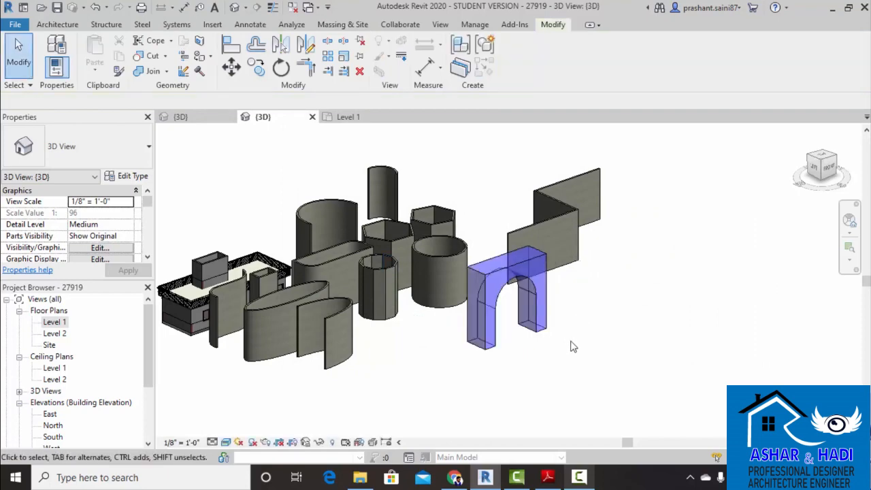
Examine the arch mass from several angles and distances in the 3D view.
shift+middle_drag(570, 342, 545, 293)
scroll(430, 270, up, 6)
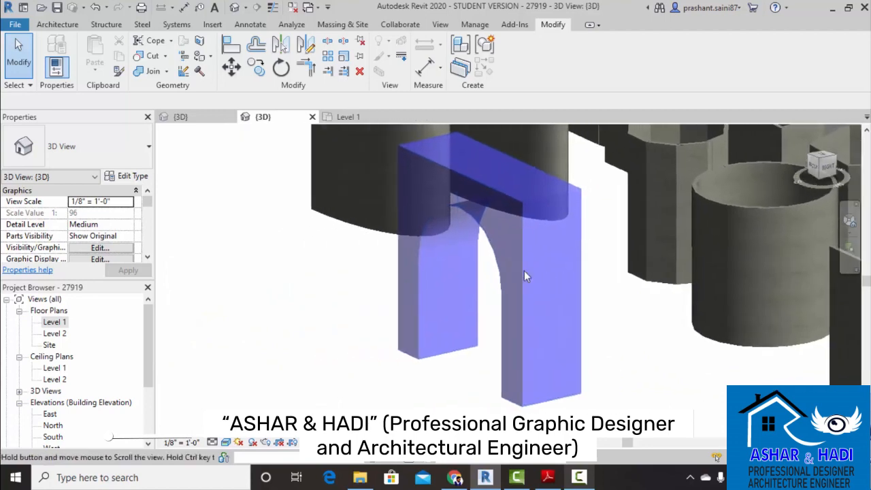
scroll(437, 232, down, 5)
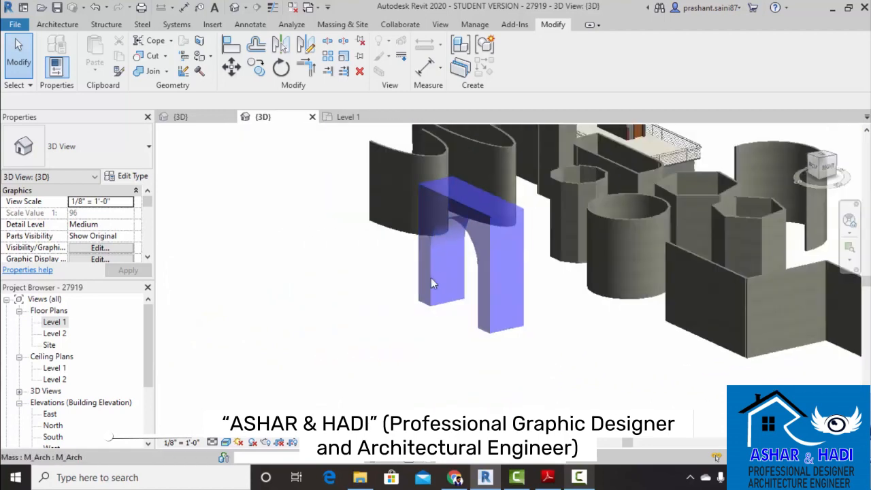
shift+middle_drag(431, 278, 538, 276)
scroll(538, 276, up, 4)
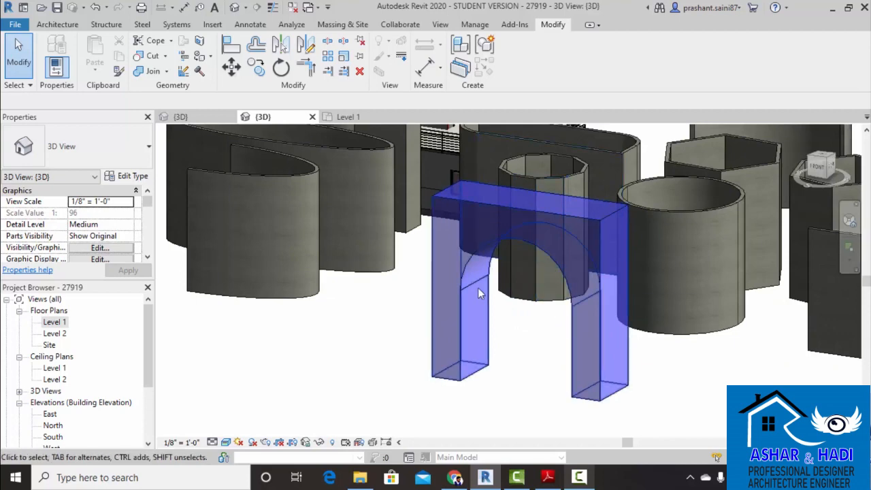
scroll(460, 279, down, 2)
middle_drag(475, 300, 465, 304)
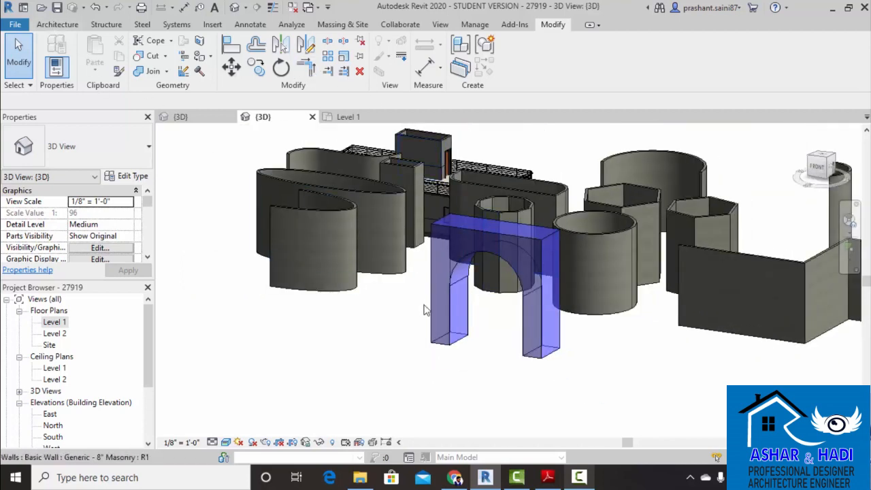
Start placing another mass and open the family file browser from the M_Arch type properties.
click(58, 25)
click(339, 24)
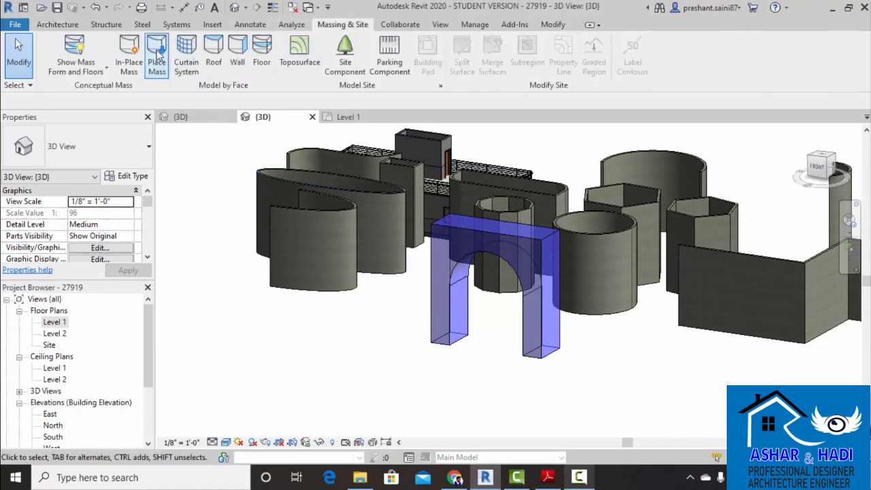
click(158, 55)
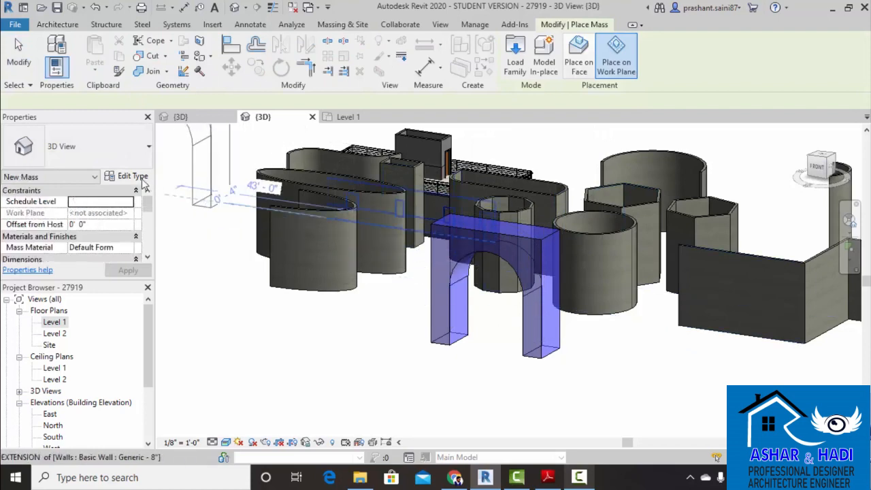
click(133, 177)
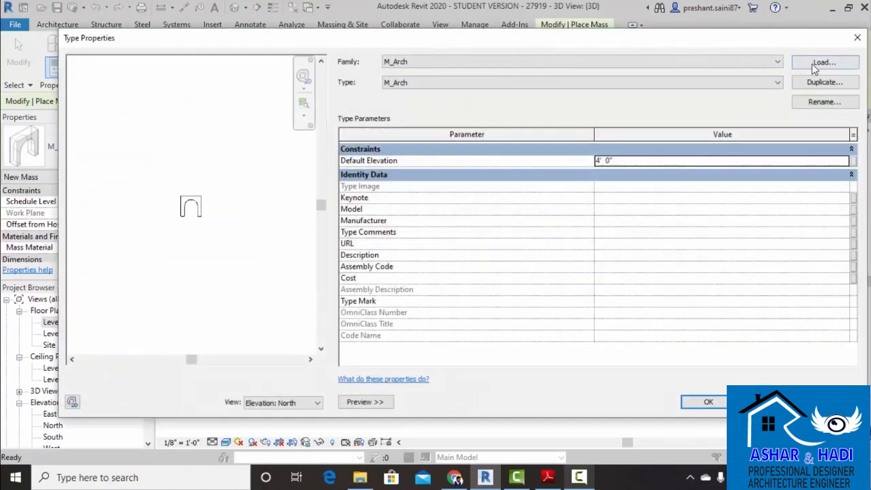
click(814, 63)
Look through the previews of the mass families in the Mass folder, from M_Barrel Vault to M_Pyramid-Truncated Vertical.
click(412, 145)
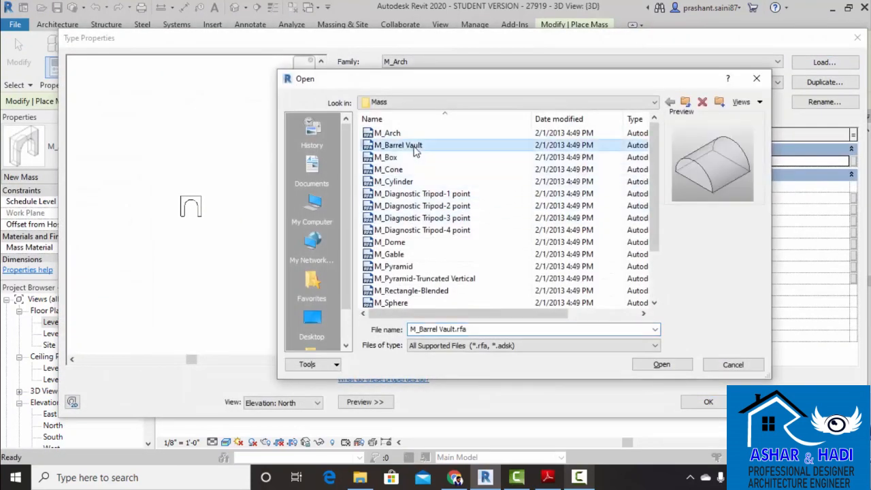
key(Down)
key(Down)
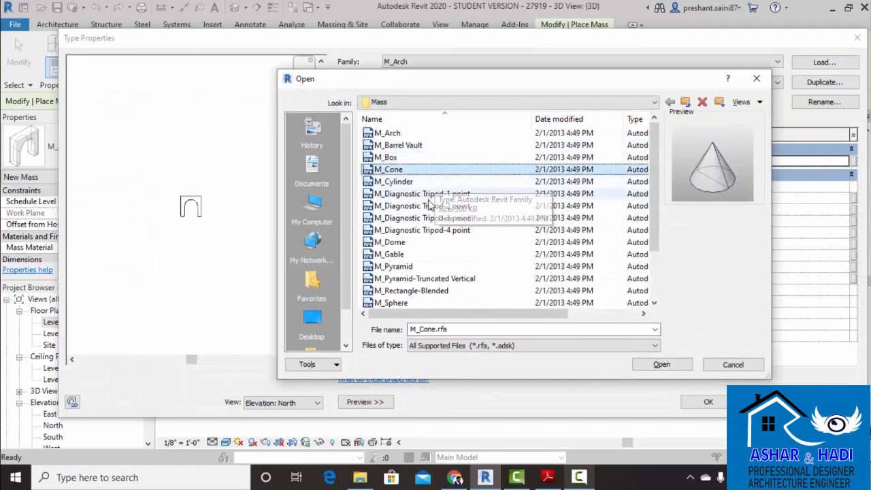
key(Down)
key(Down)
key(Down)
key(Down)
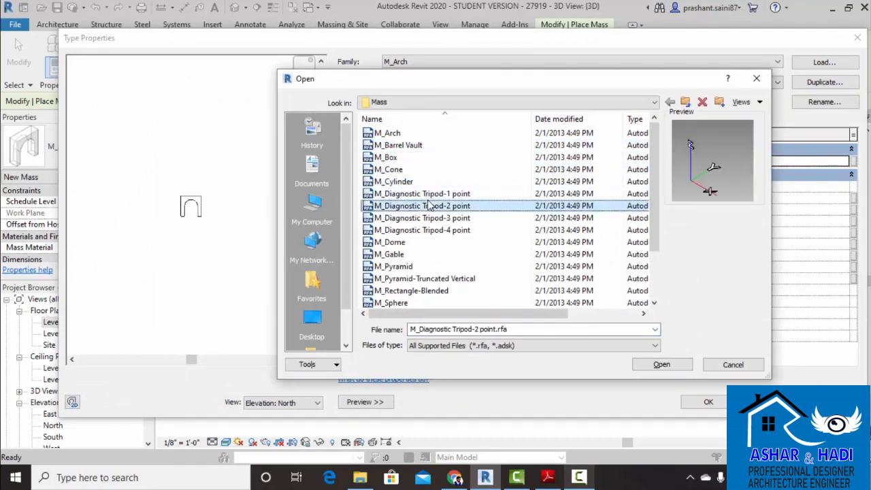
key(Up)
key(Up)
key(Up)
key(Up)
key(Up)
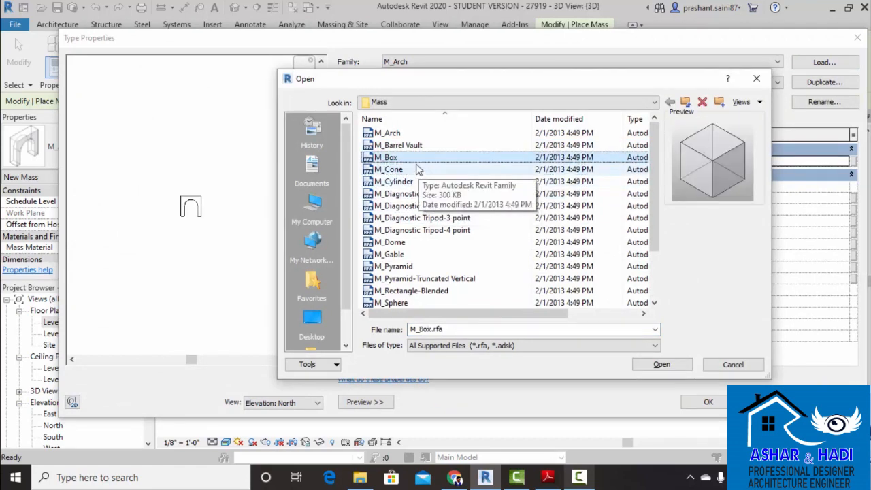
key(Down)
key(Down)
key(Down)
key(Down)
key(Down)
key(Down)
key(Down)
key(Down)
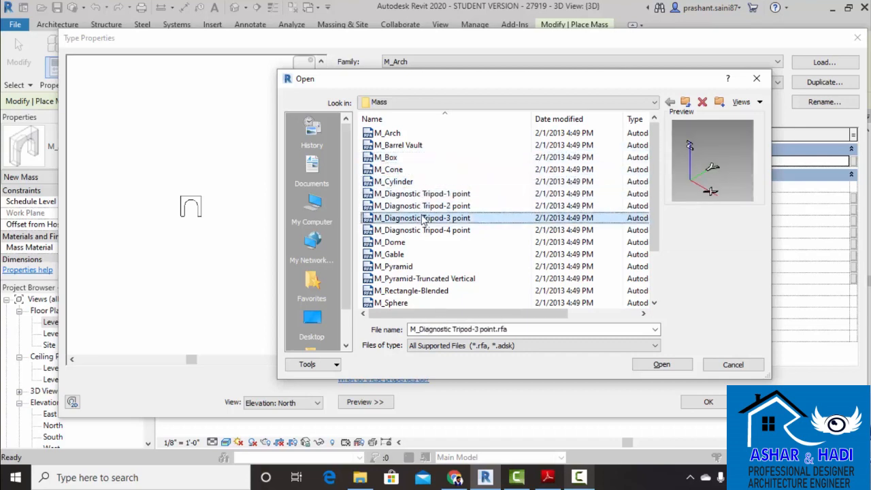
key(Down)
key(Up)
key(Up)
key(Up)
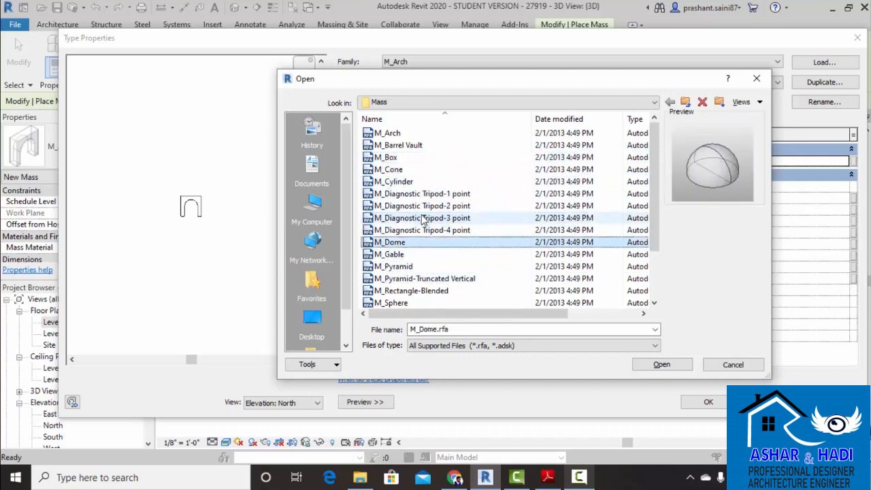
key(Down)
key(Down)
key(Down)
key(Down)
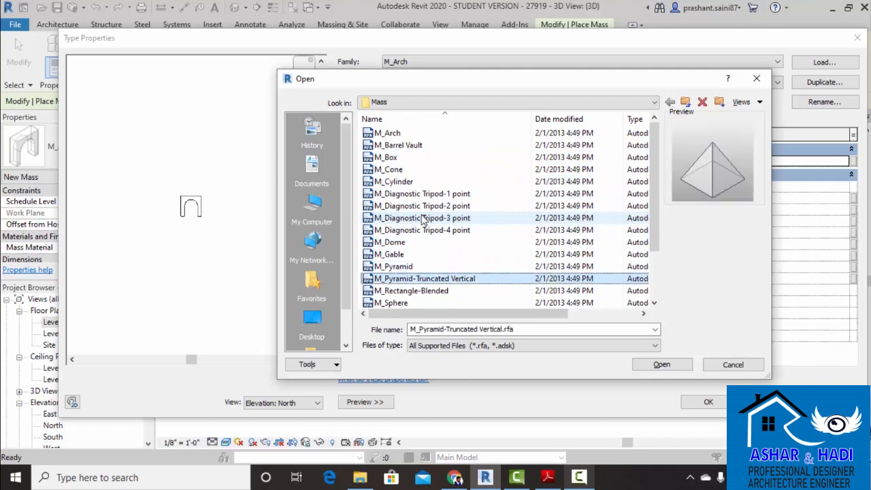
Load the M_Rectangle-Blended mass family and accept it as the type for placement.
key(Up)
key(Up)
key(Down)
key(Down)
key(Down)
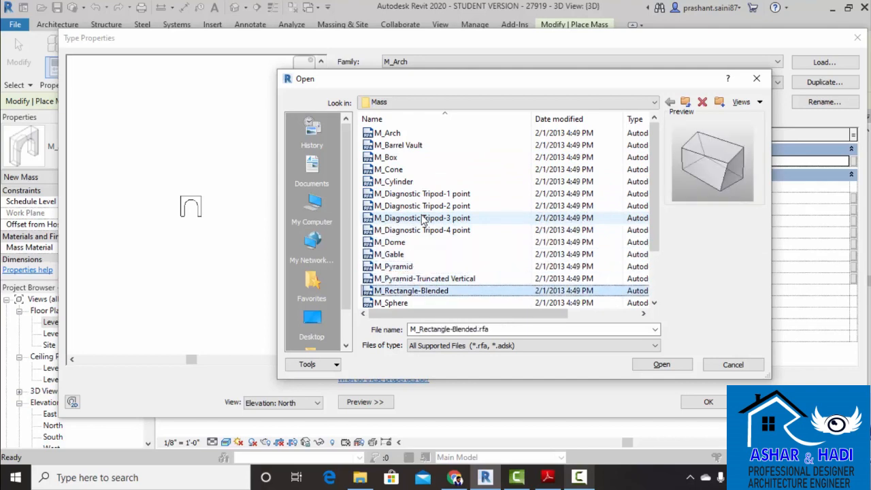
click(662, 364)
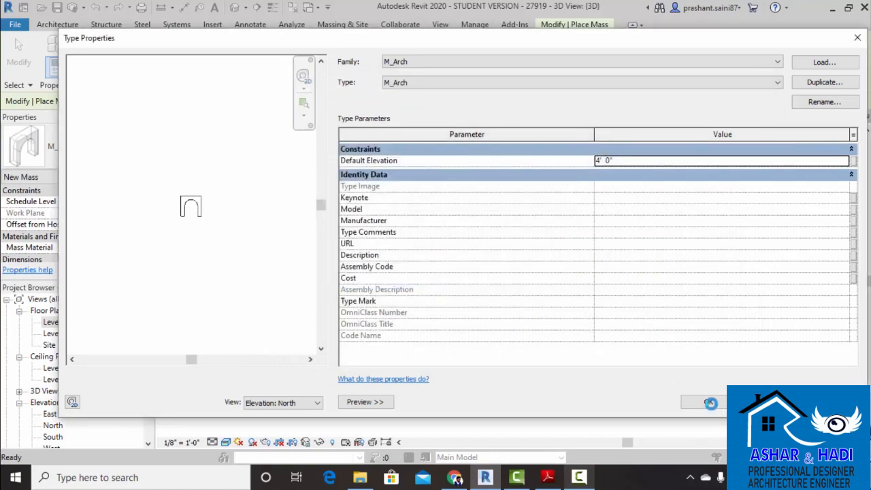
click(710, 403)
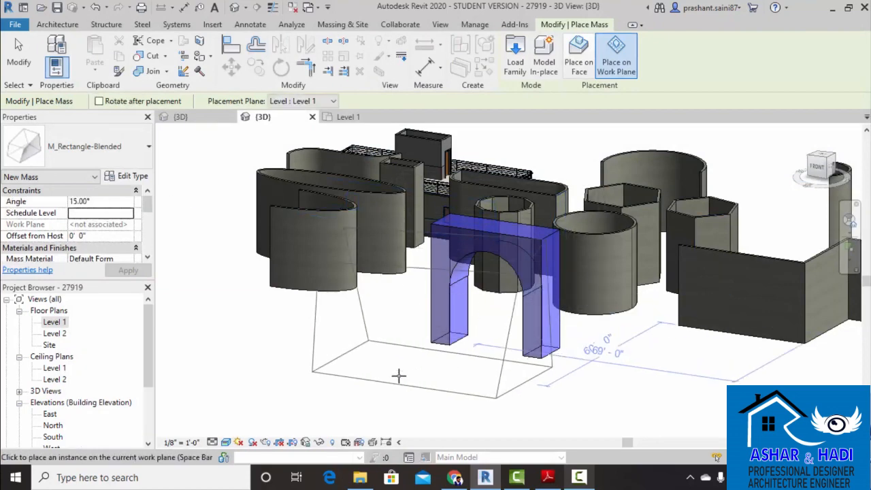
Place one M_Rectangle-Blended mass on the Level 1 plane beside the arch mass and end mass placement.
click(296, 379)
scroll(440, 336, down, 3)
key(Escape)
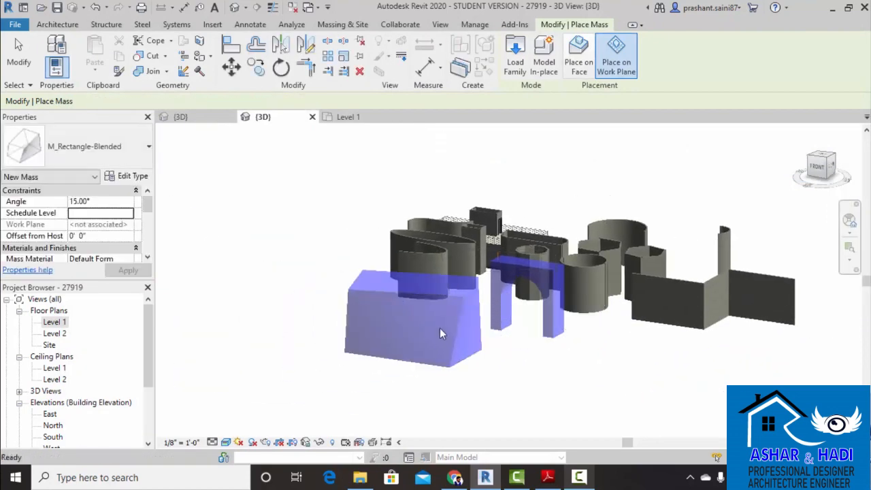
key(Escape)
Select the blended rectangle mass, open its Angle property for editing, and clear the selection.
shift+middle_drag(441, 331, 428, 314)
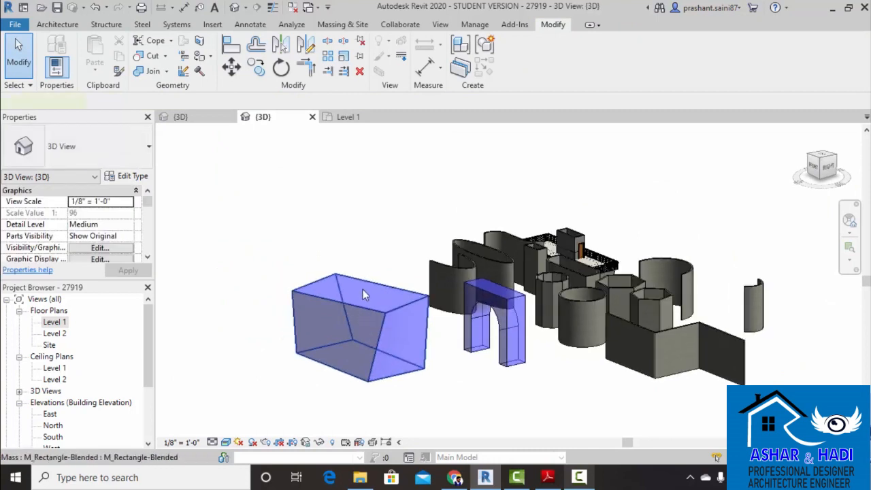
click(362, 289)
middle_drag(537, 147, 571, 156)
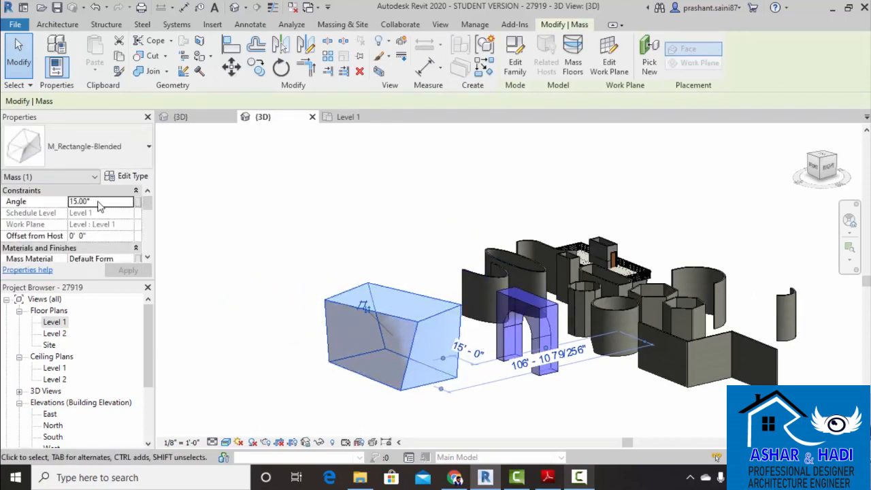
key(Return)
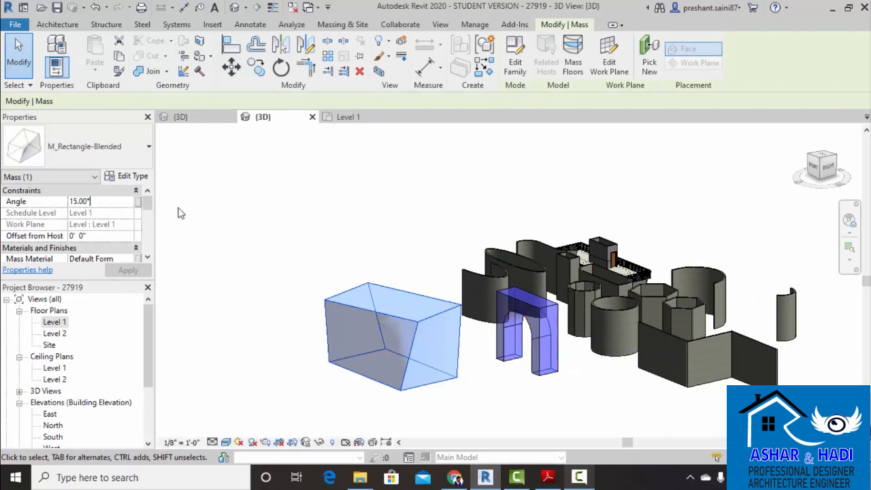
click(180, 213)
Open the family of the blended rectangle mass for editing and view its form and dimensions up close.
click(393, 289)
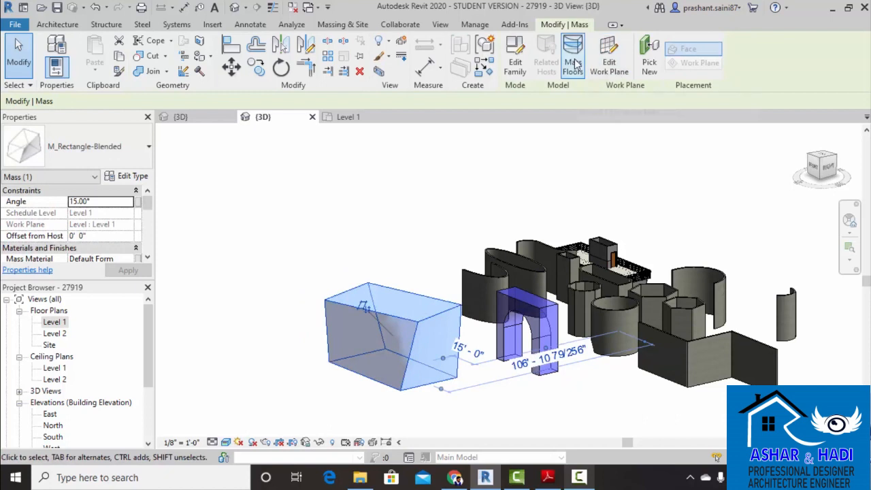
click(518, 63)
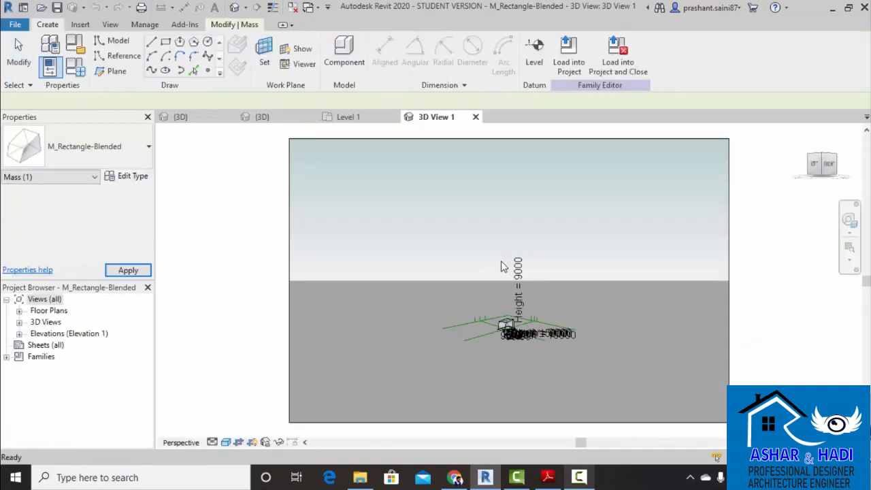
scroll(514, 320, up, 6)
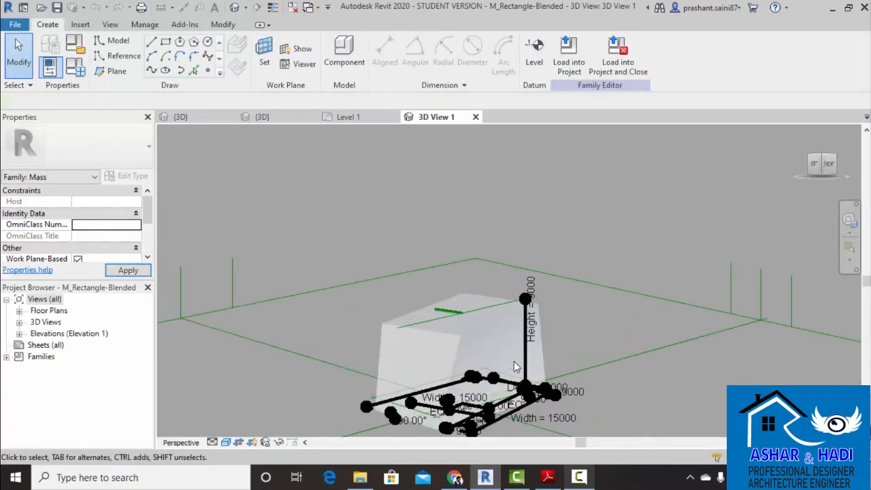
Set the height of the blended form's top face to 40000, removing the conflicting constraints, and view the taller form.
scroll(480, 272, up, 3)
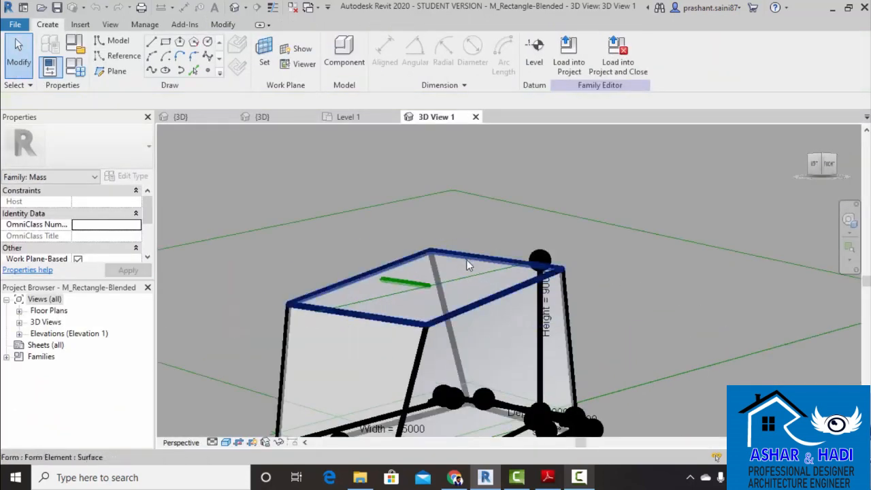
click(470, 258)
scroll(477, 252, down, 5)
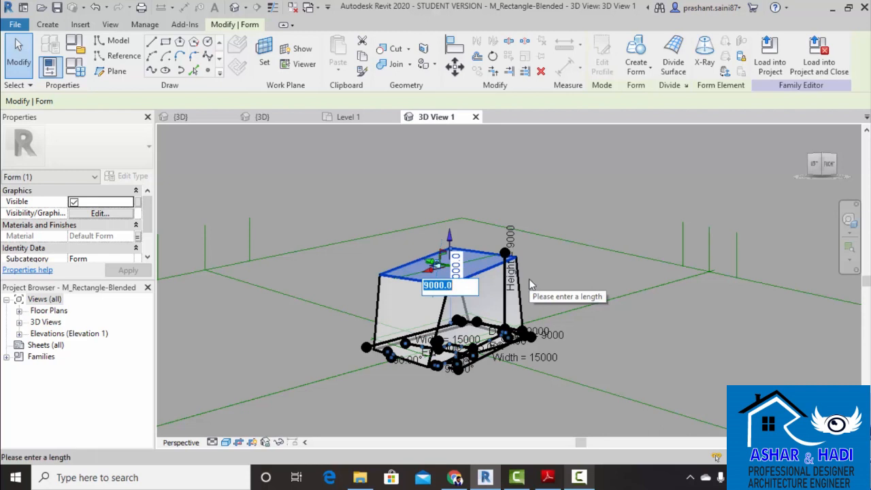
text(40000)
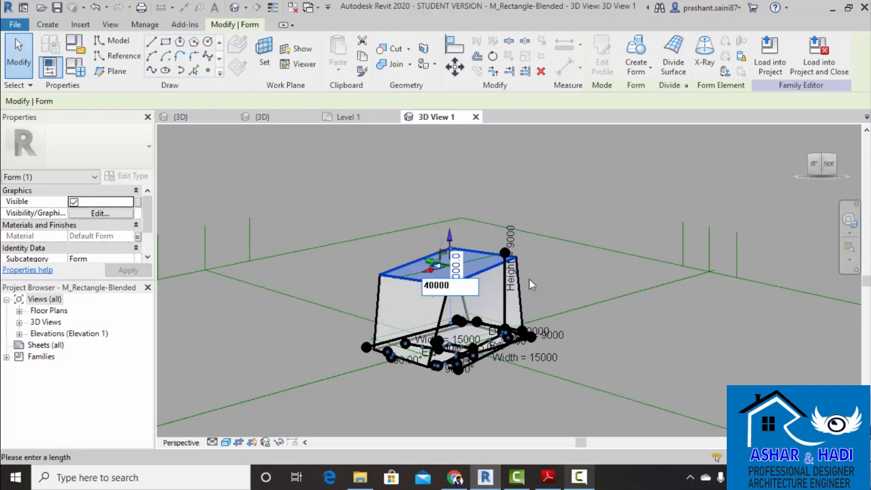
key(Return)
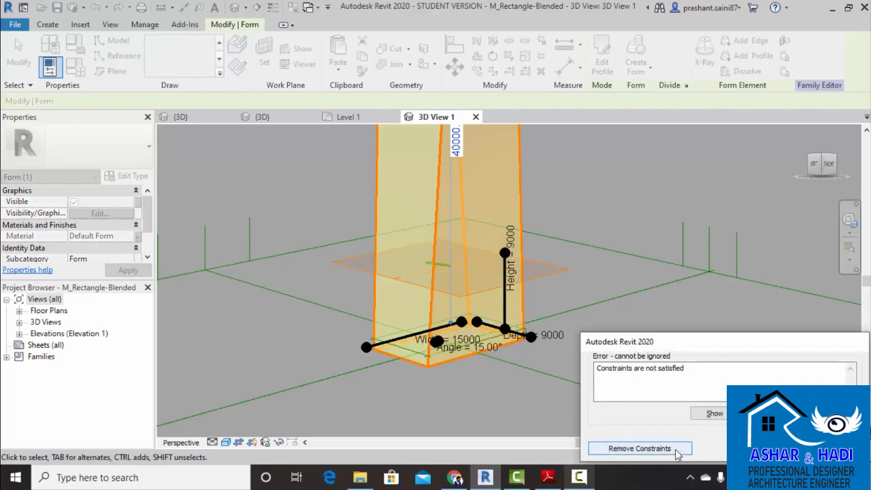
click(640, 449)
scroll(592, 303, down, 5)
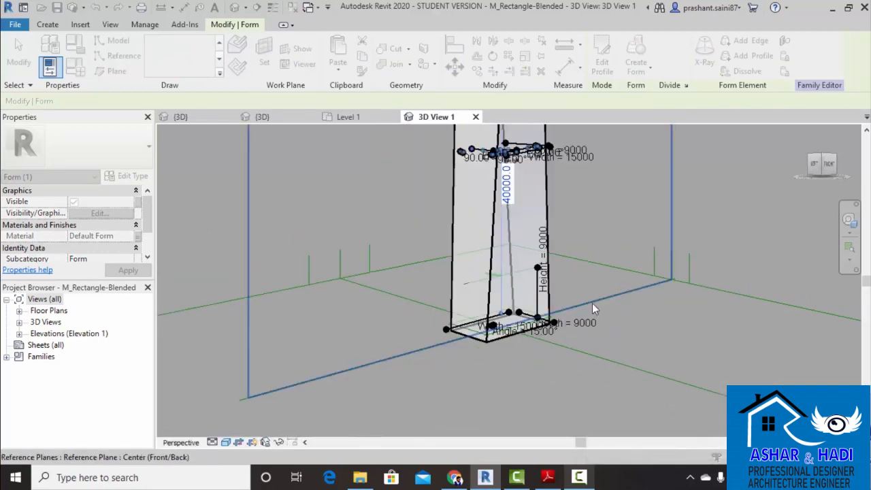
click(686, 261)
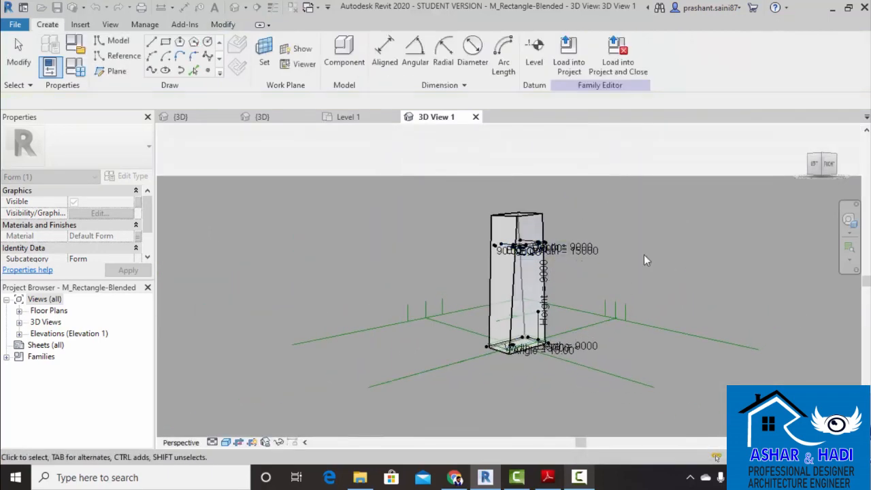
scroll(567, 250, up, 5)
shift+middle_drag(544, 246, 513, 247)
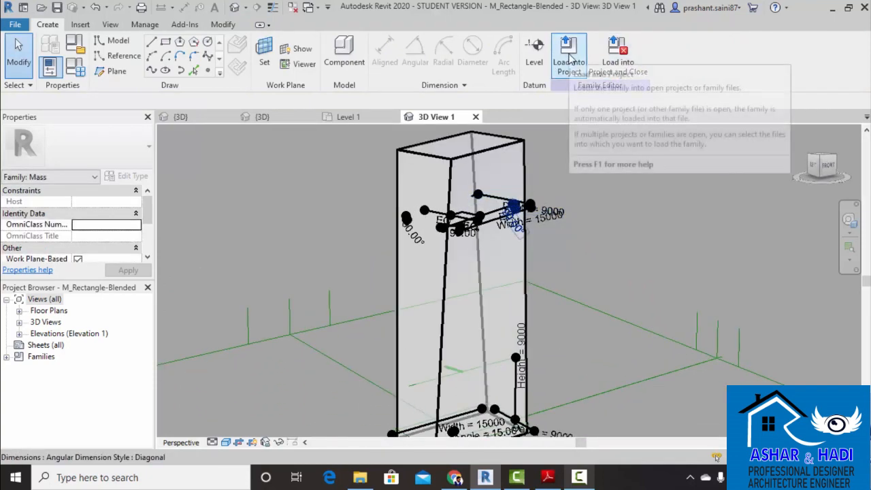
Load the edited M_Rectangle-Blended family into the wall practice.camproj project and cancel placing the mass there.
click(570, 58)
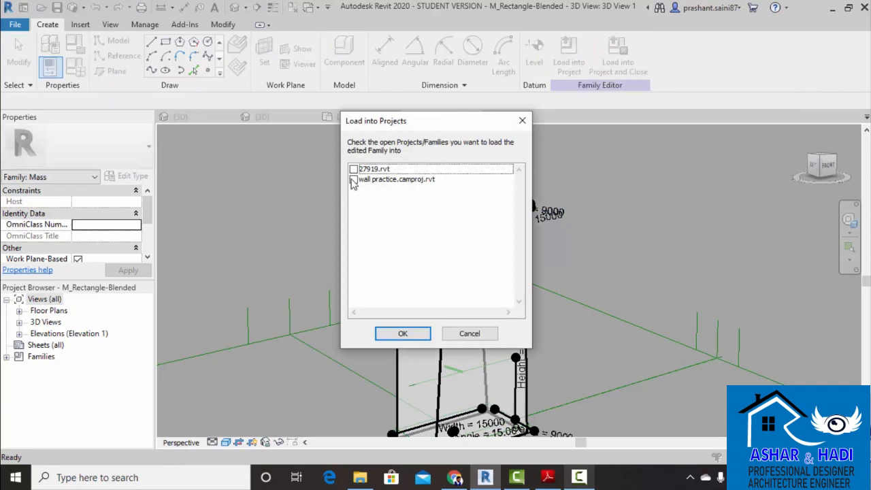
click(354, 180)
click(406, 335)
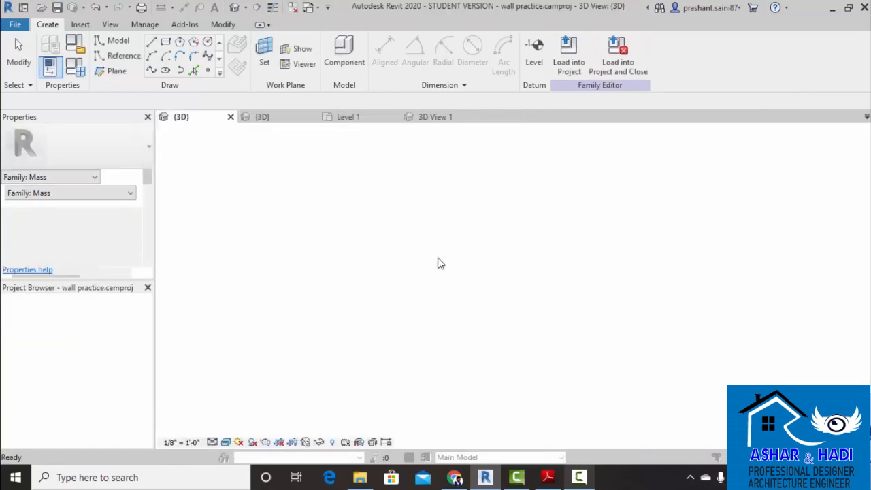
click(517, 288)
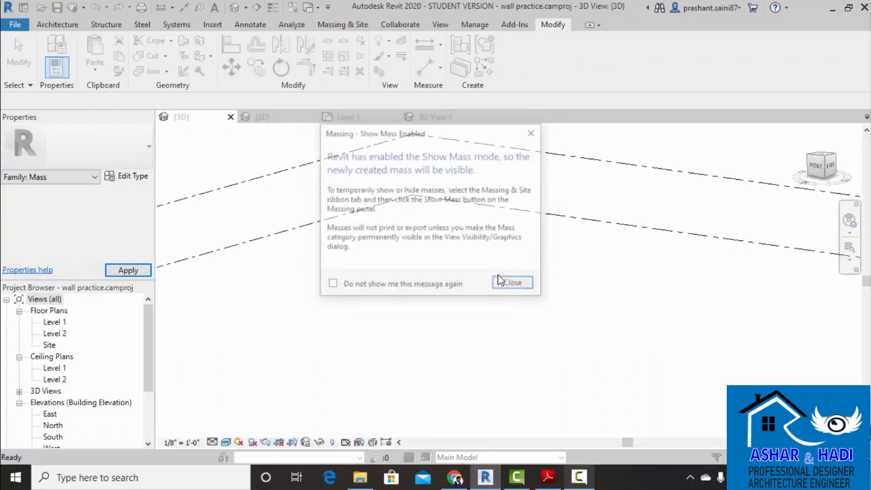
click(512, 284)
scroll(480, 300, down, 5)
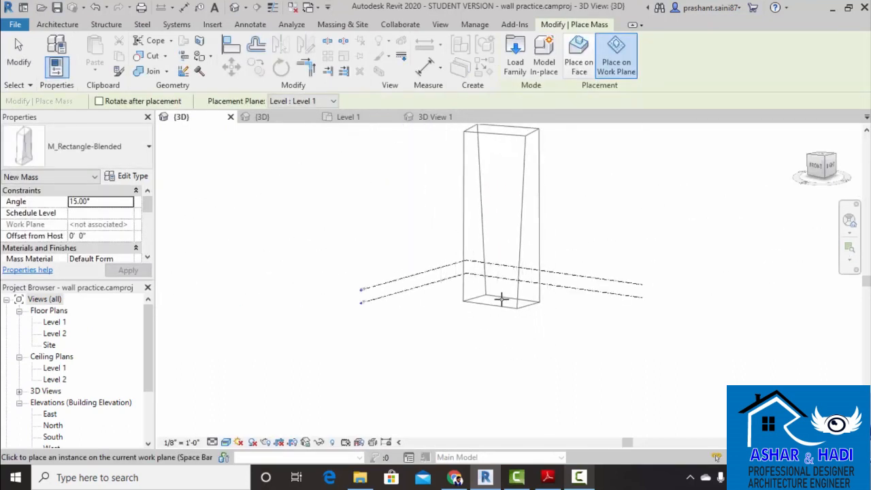
key(Escape)
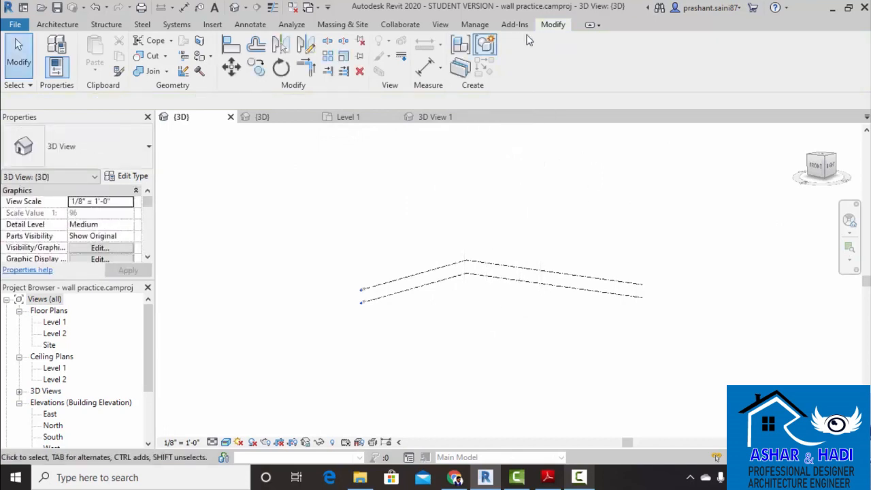
Switch to the 3D view of project 27919.
click(440, 26)
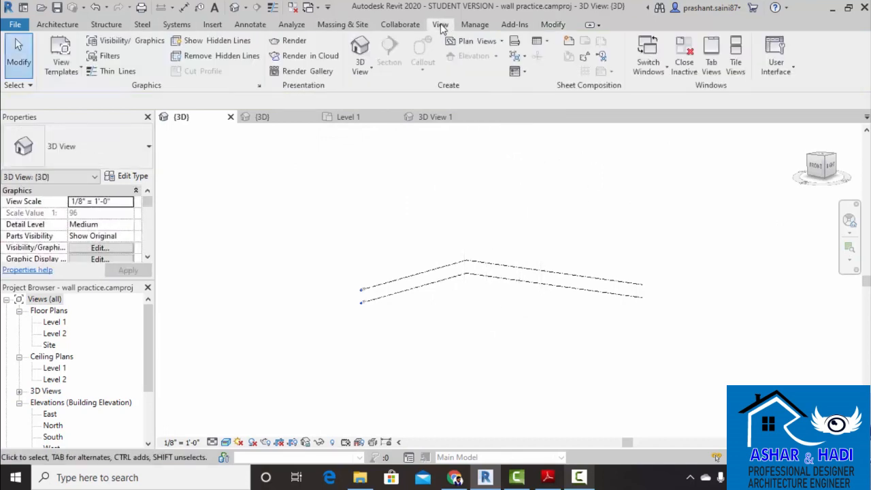
click(654, 74)
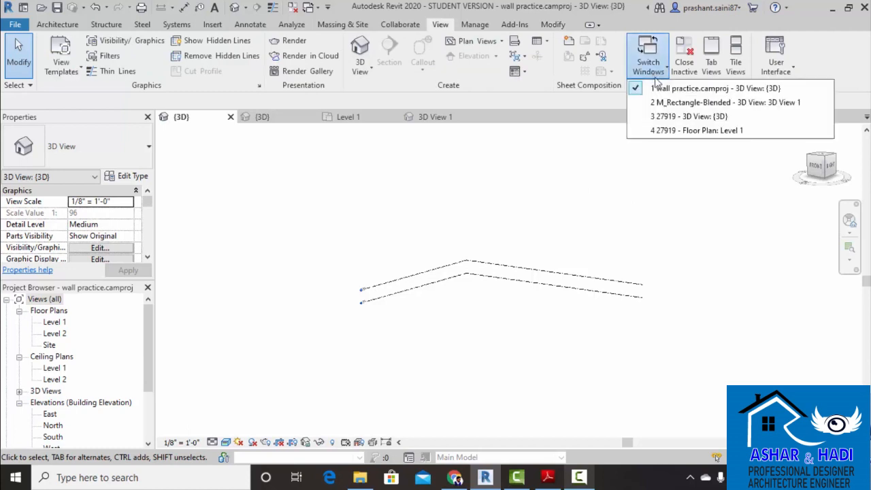
click(711, 120)
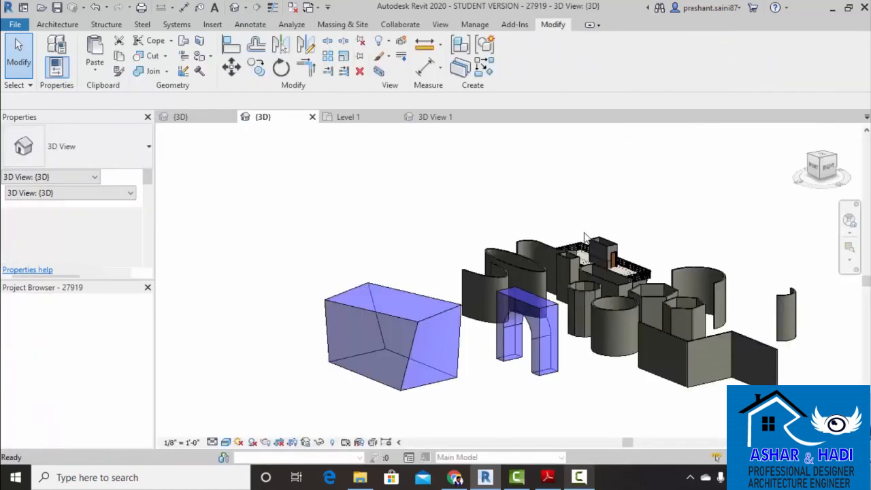
Reopen the family of the blended rectangle mass in project 27919 for editing.
scroll(383, 270, up, 5)
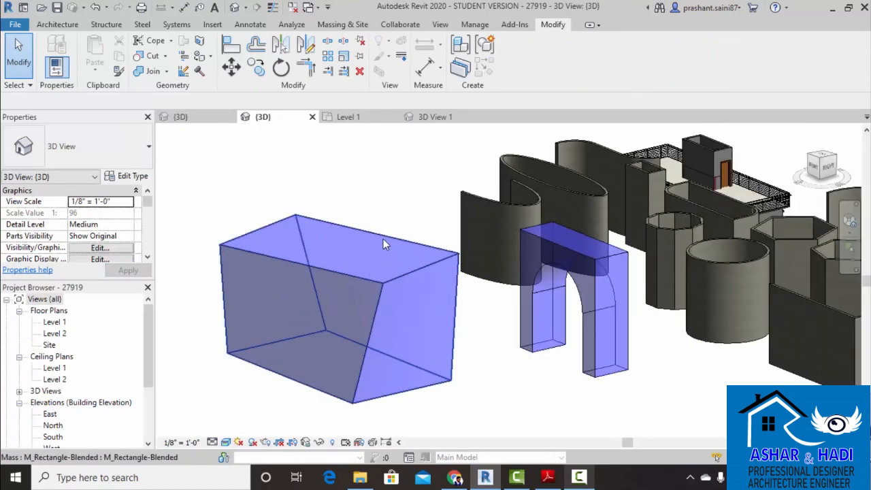
click(383, 243)
scroll(381, 243, down, 2)
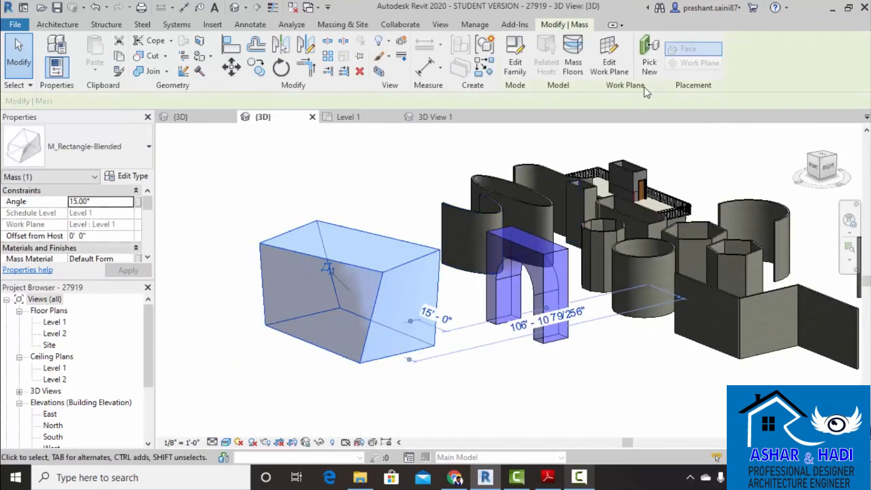
click(515, 58)
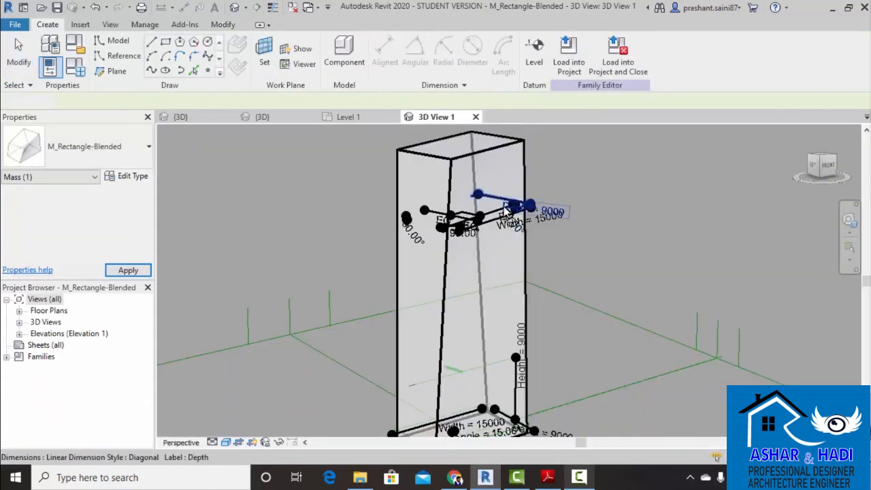
scroll(507, 184, down, 3)
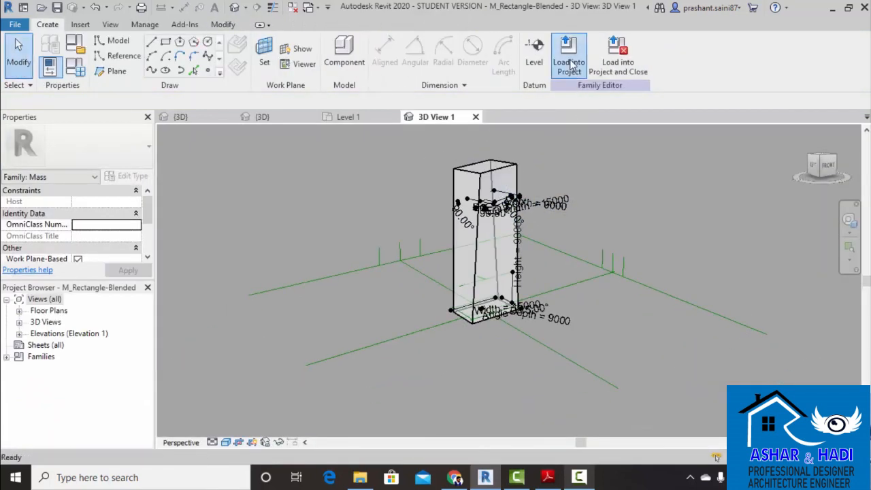
Load the edited M_Rectangle-Blended family into 27919.rvt only, updating the mass already placed there.
click(569, 54)
click(354, 179)
click(353, 169)
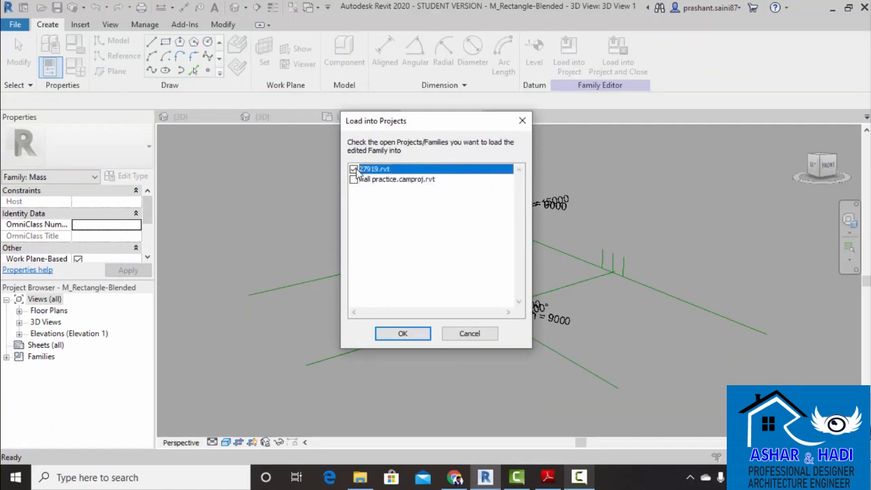
click(416, 333)
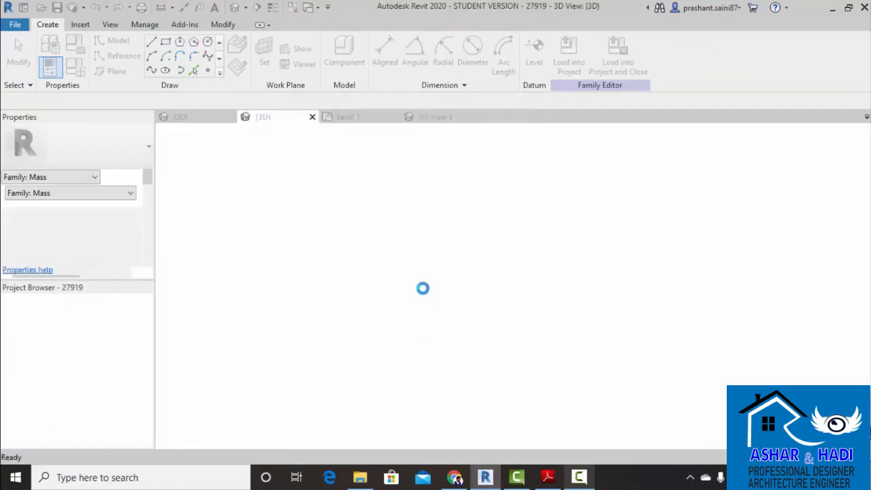
click(379, 205)
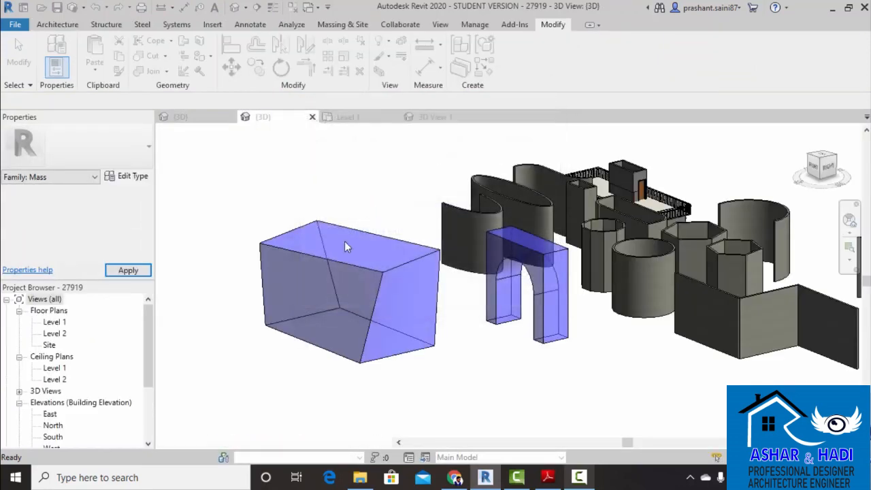
scroll(426, 287, down, 4)
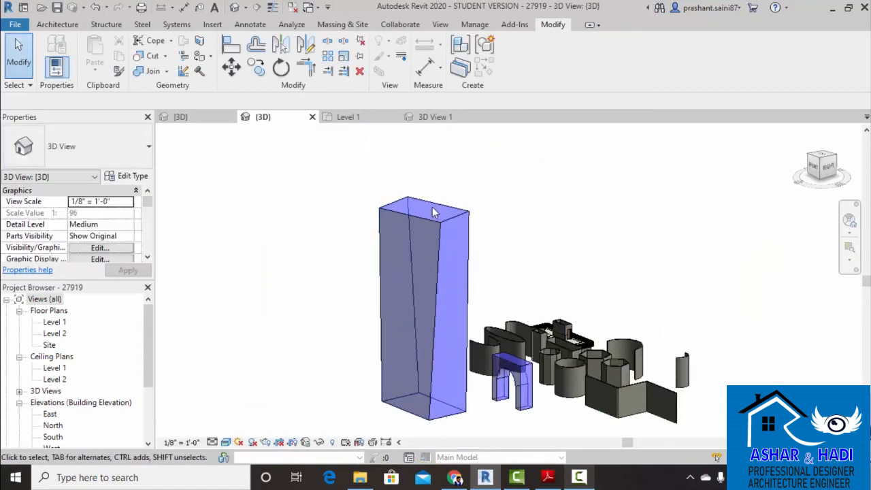
Try Angle values of 45° and 360° on the tall blended rectangle mass, viewing its twist from several sides.
click(435, 213)
click(105, 206)
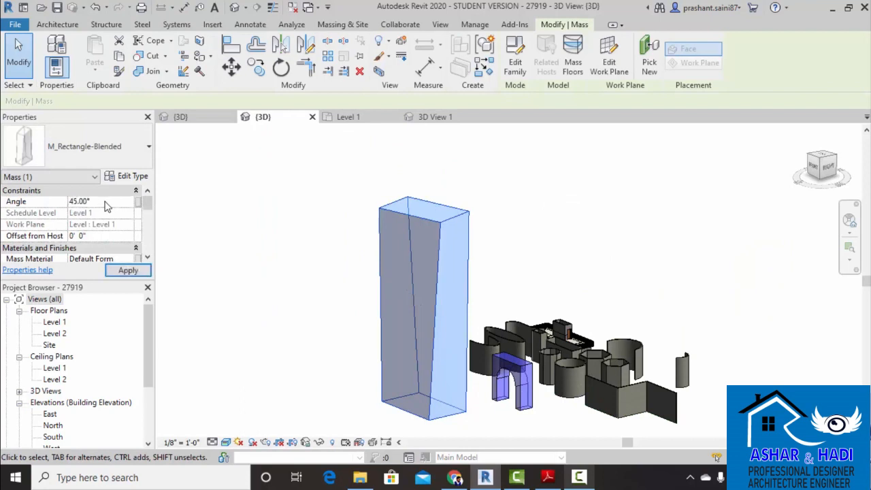
click(127, 272)
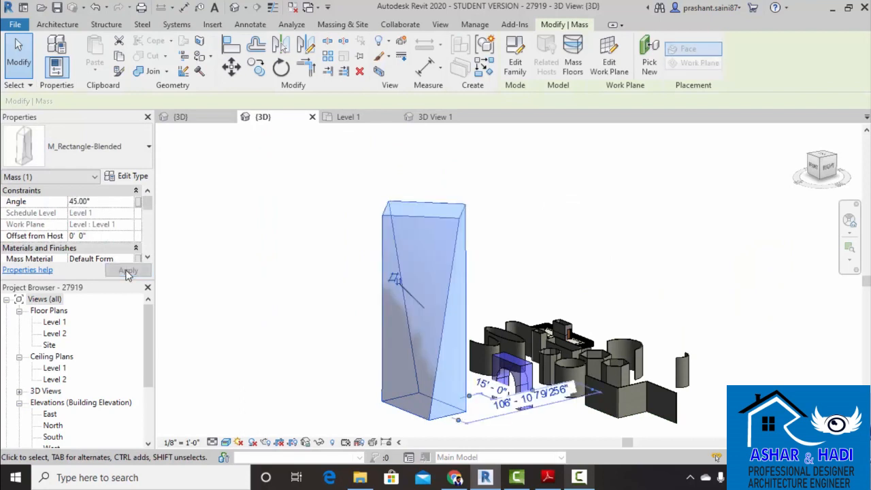
click(297, 279)
shift+middle_drag(472, 288, 423, 272)
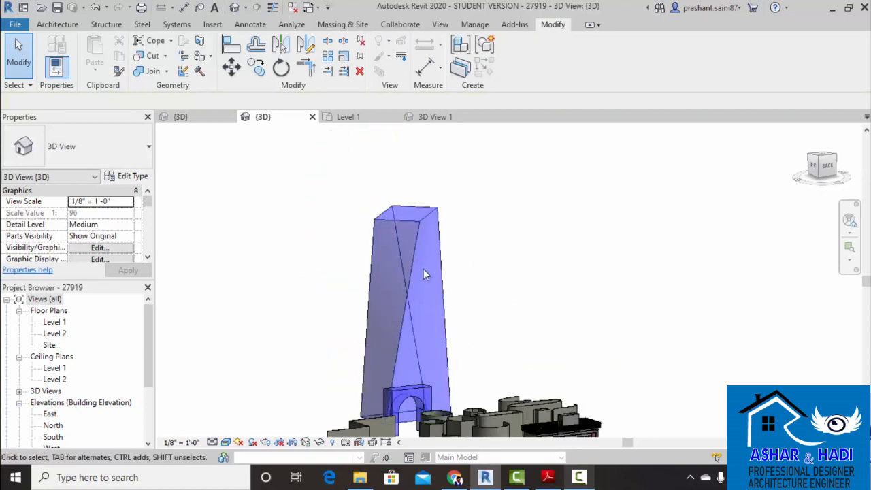
shift+middle_drag(455, 224, 460, 257)
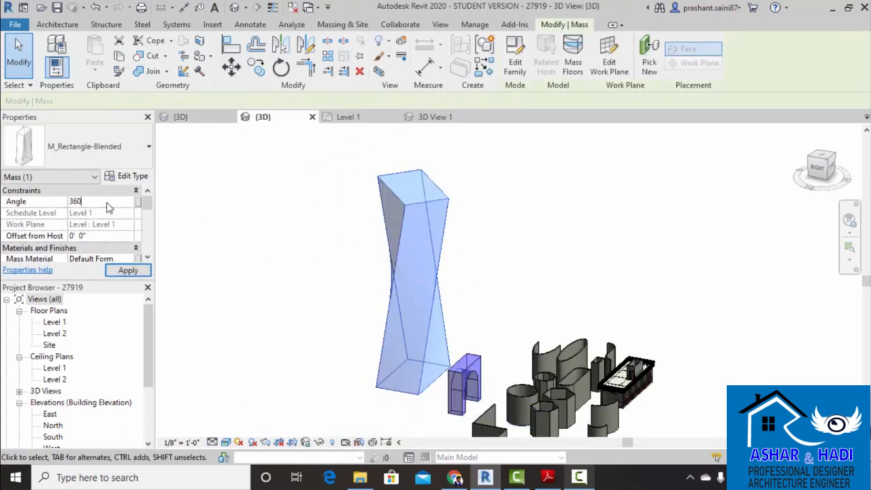
click(130, 271)
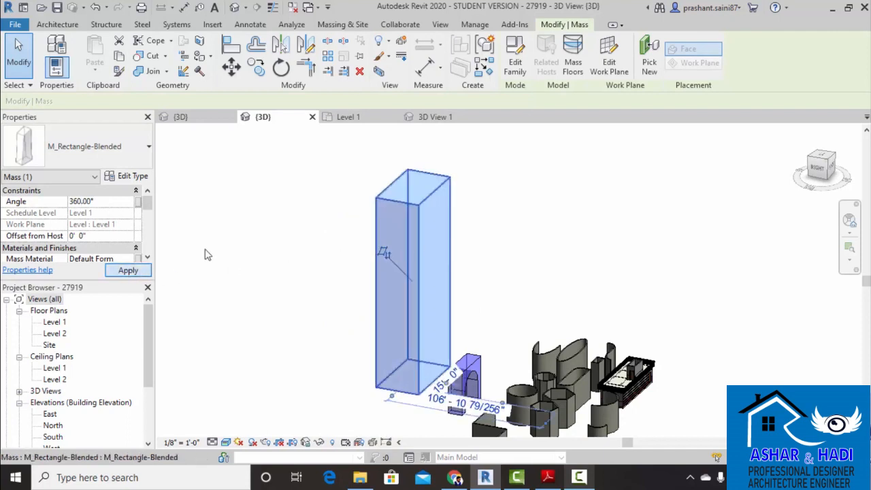
Set the blended rectangle mass's Angle to 270°, clear the selection and view the twisted form.
click(113, 203)
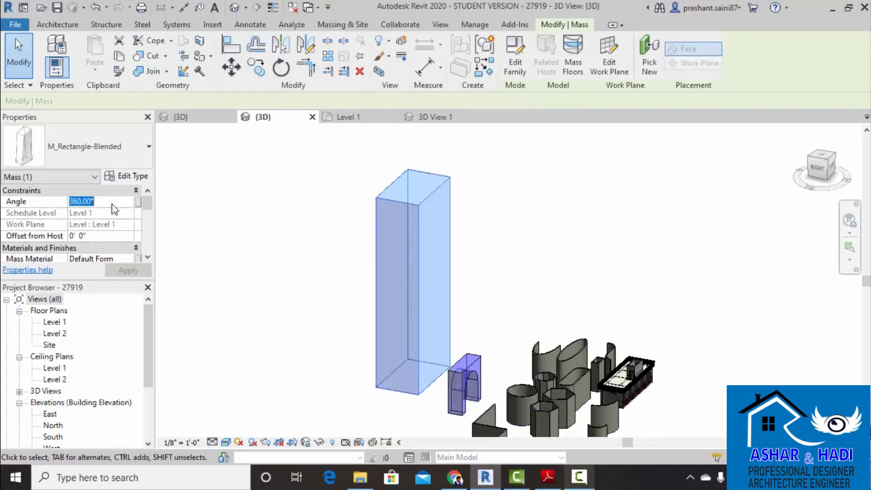
click(134, 272)
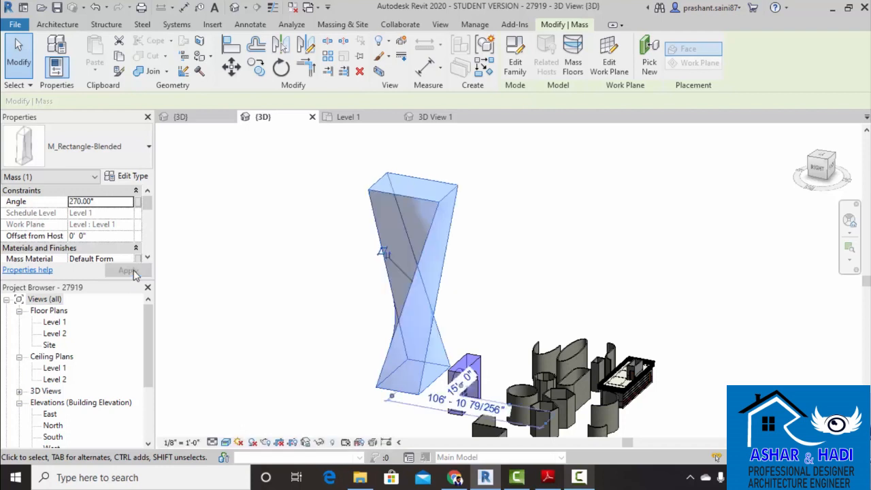
click(443, 268)
shift+middle_drag(443, 268, 521, 261)
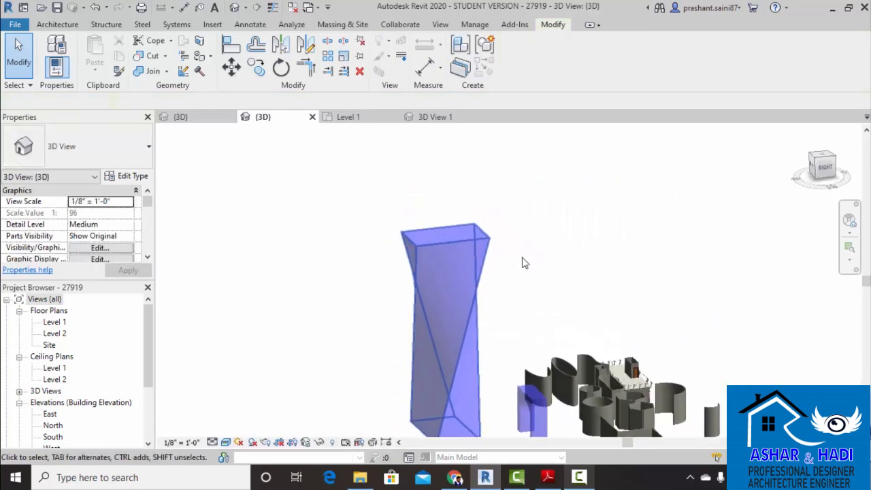
Create Generic - 8" Masonry walls on the side faces of the twisted blended rectangle mass using Pick Faces.
click(56, 24)
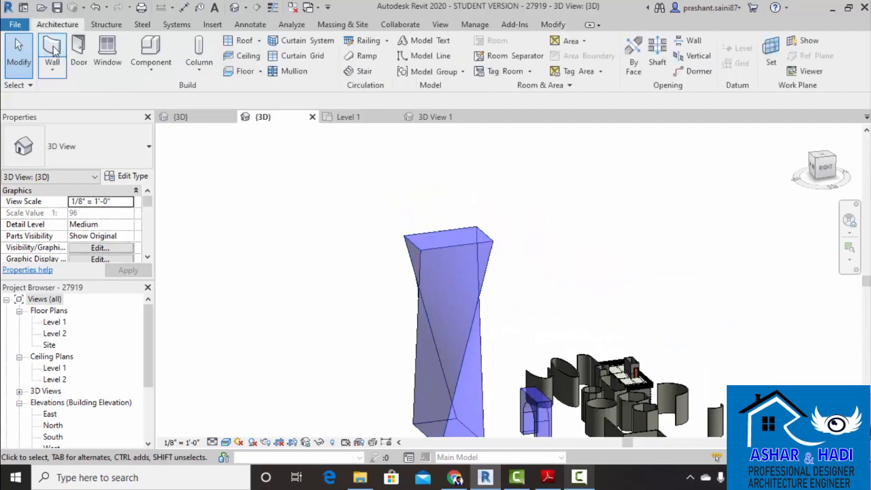
click(53, 53)
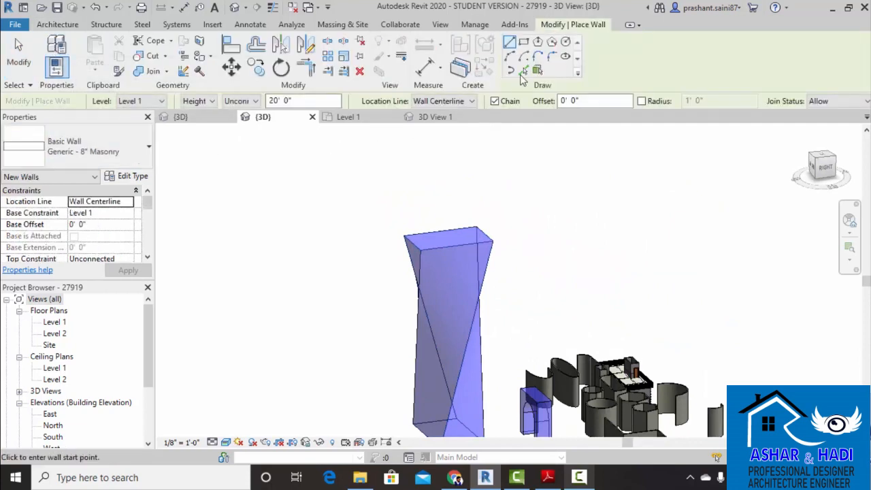
click(538, 70)
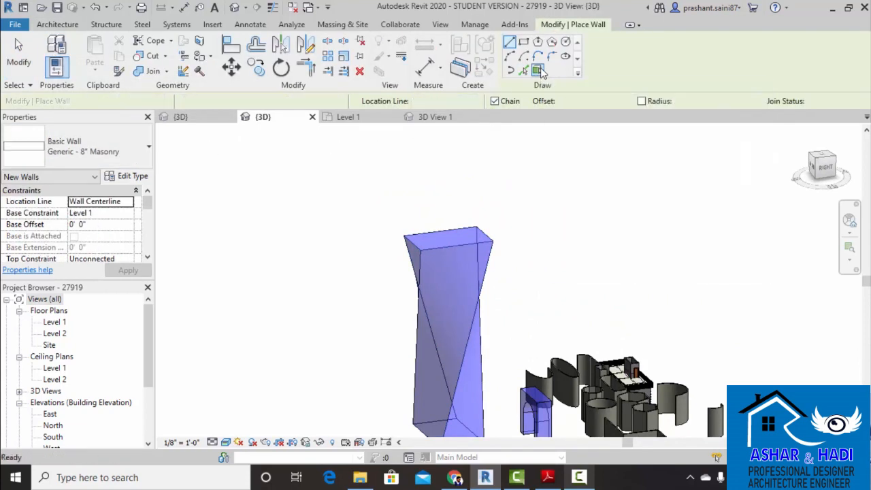
middle_drag(534, 222, 560, 178)
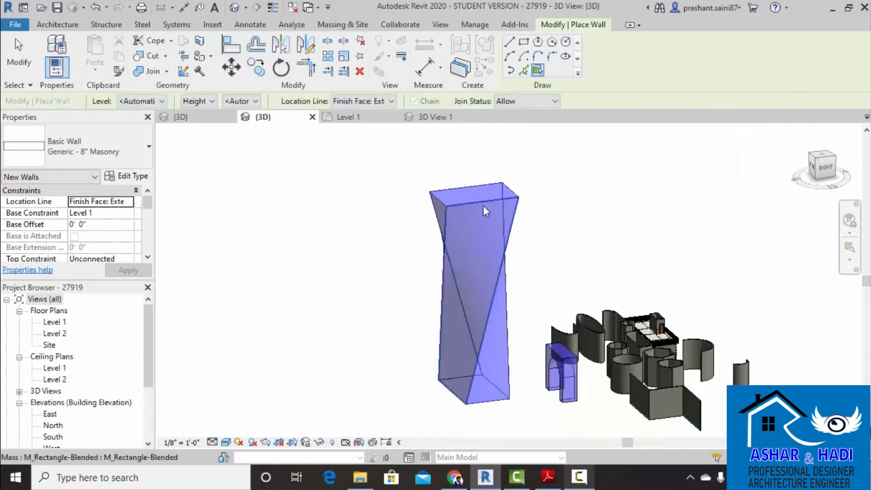
click(483, 207)
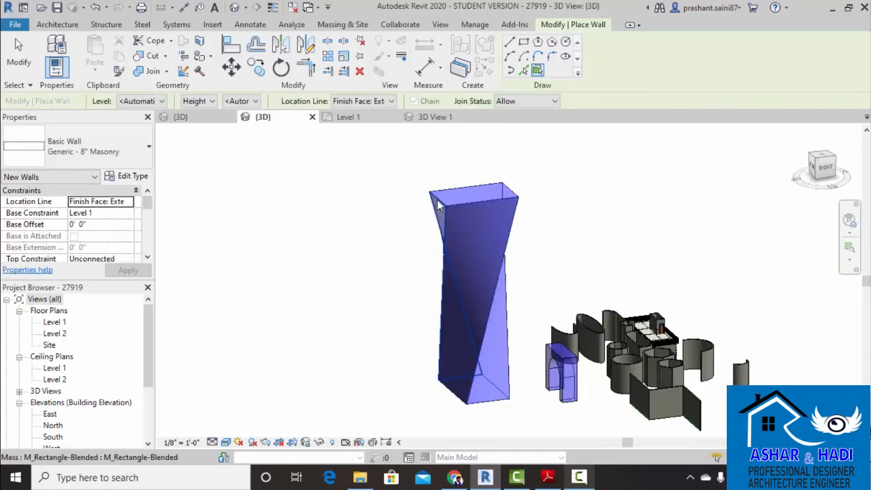
shift+middle_drag(515, 230, 466, 213)
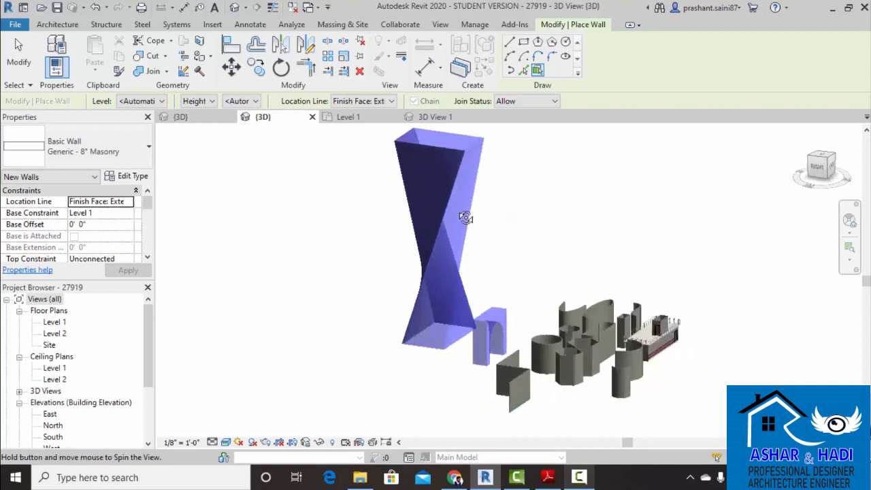
shift+middle_drag(519, 210, 525, 258)
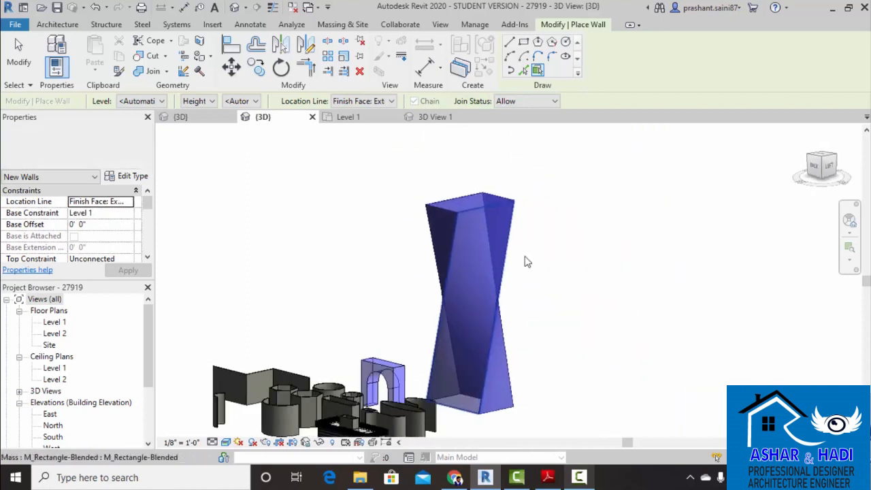
key(Escape)
key(Escape)
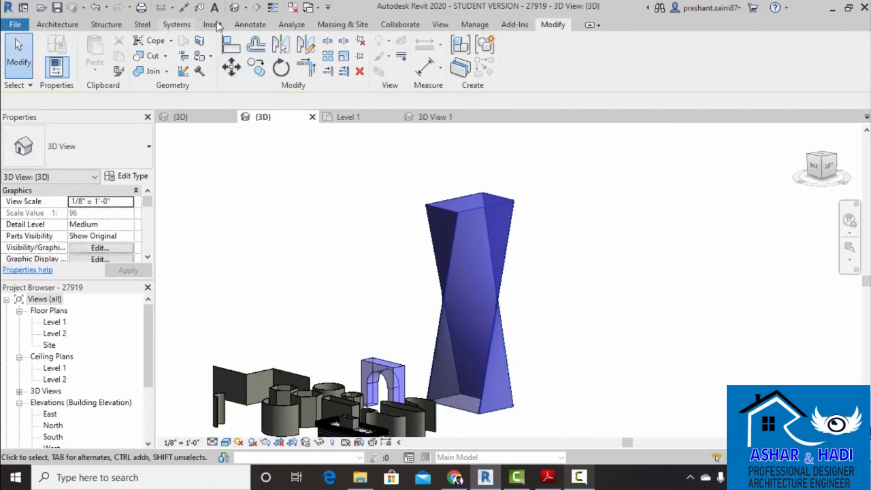
Switch mass visibility to Show Mass by View Settings so that only the walls made from the mass faces display.
click(338, 24)
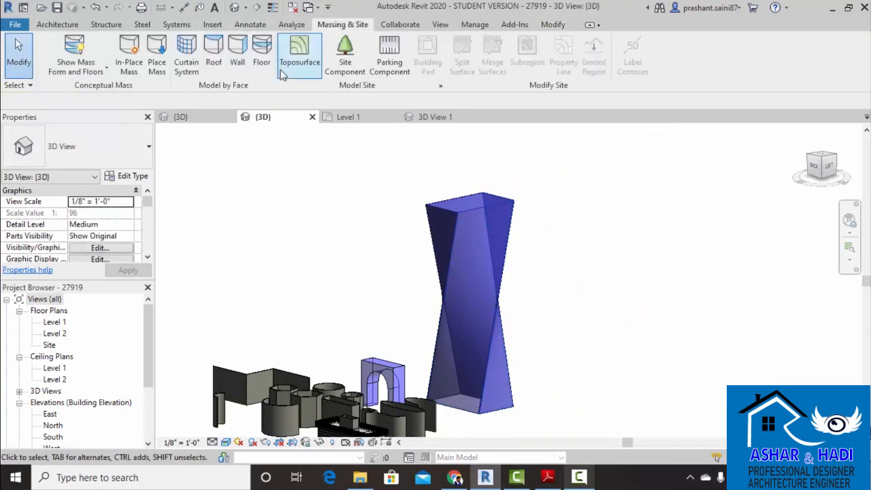
click(105, 71)
click(91, 91)
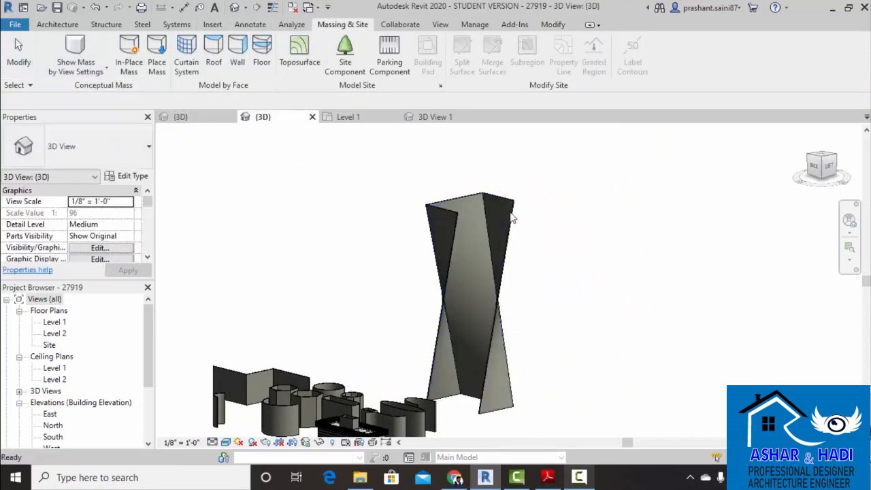
Examine the twisted tower walls from several sides, checking their edges, their thickness and the gap at the base.
shift+middle_drag(476, 286, 503, 287)
scroll(504, 285, up, 8)
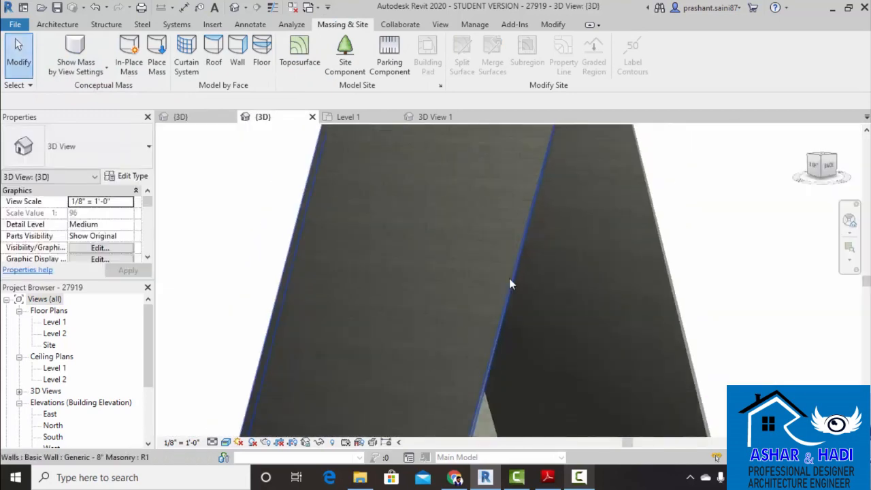
scroll(510, 284, down, 6)
shift+middle_drag(547, 327, 388, 361)
scroll(474, 321, down, 4)
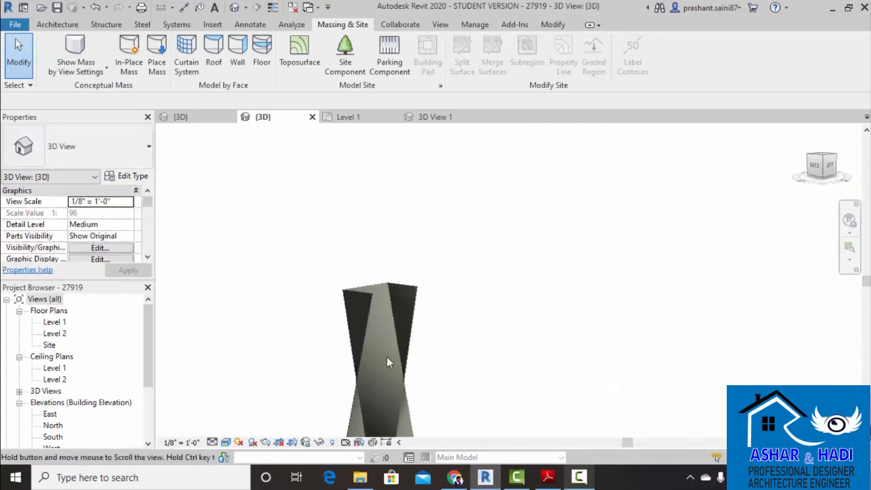
scroll(399, 355, up, 2)
scroll(398, 354, up, 2)
scroll(429, 273, down, 5)
shift+middle_drag(429, 273, 449, 375)
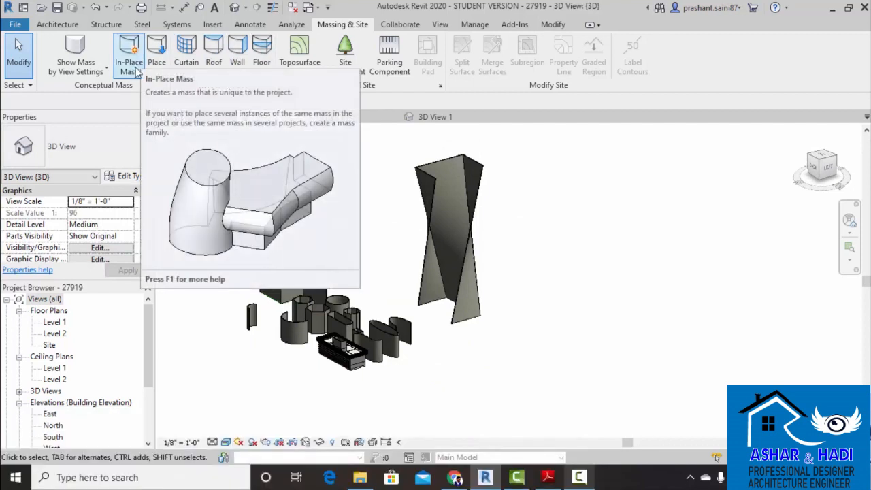
middle_drag(563, 299, 525, 273)
scroll(492, 296, up, 3)
middle_drag(552, 350, 500, 280)
scroll(499, 279, down, 2)
shift+middle_drag(531, 332, 464, 389)
scroll(472, 315, up, 2)
scroll(495, 333, down, 2)
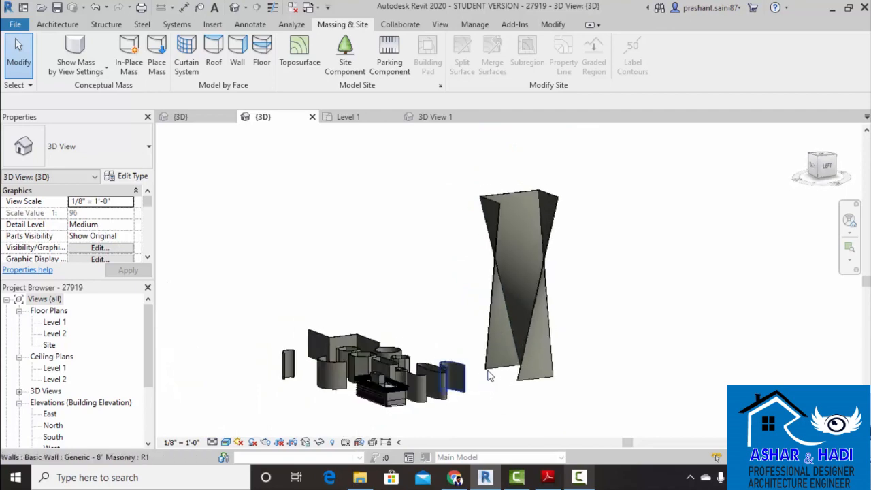
scroll(479, 377, up, 3)
scroll(492, 365, down, 2)
scroll(552, 365, up, 2)
middle_drag(573, 364, 615, 345)
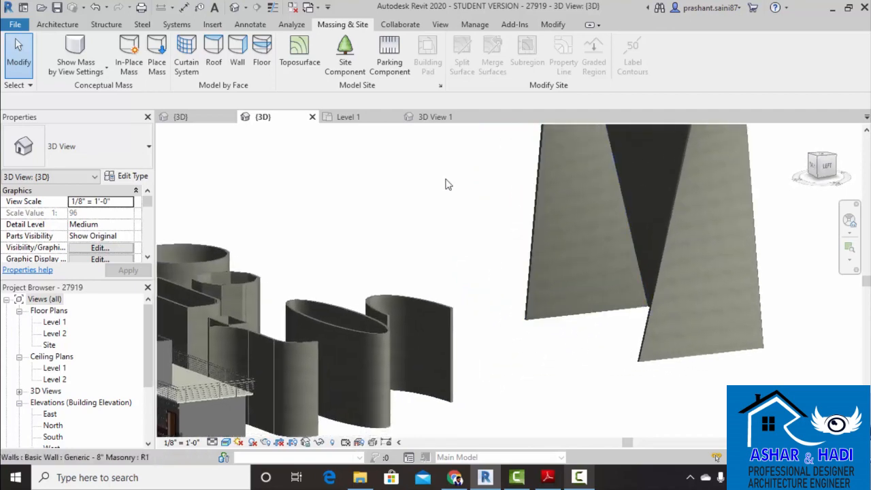
Draw a straight Generic - 8" Masonry wall about 57' long beside the curved walls, from Level 1 with an unconnected height of 20'.
click(60, 26)
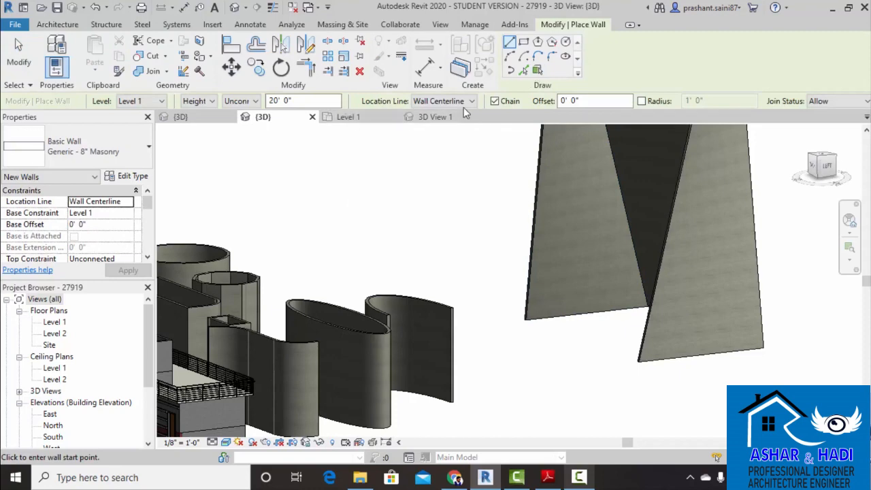
scroll(488, 187, down, 2)
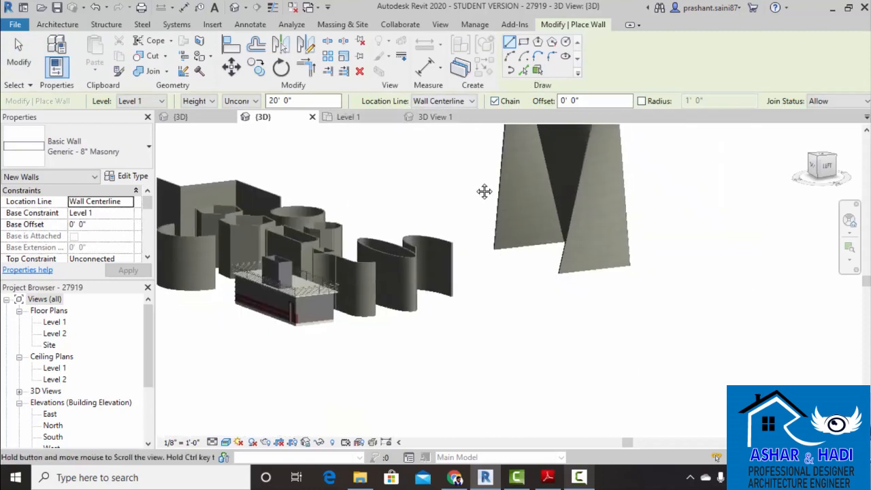
middle_drag(500, 214, 527, 233)
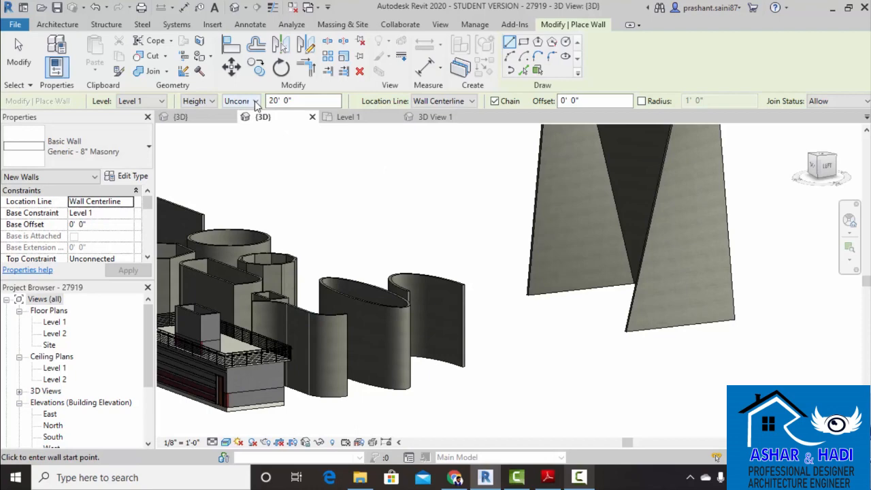
scroll(472, 239, down, 4)
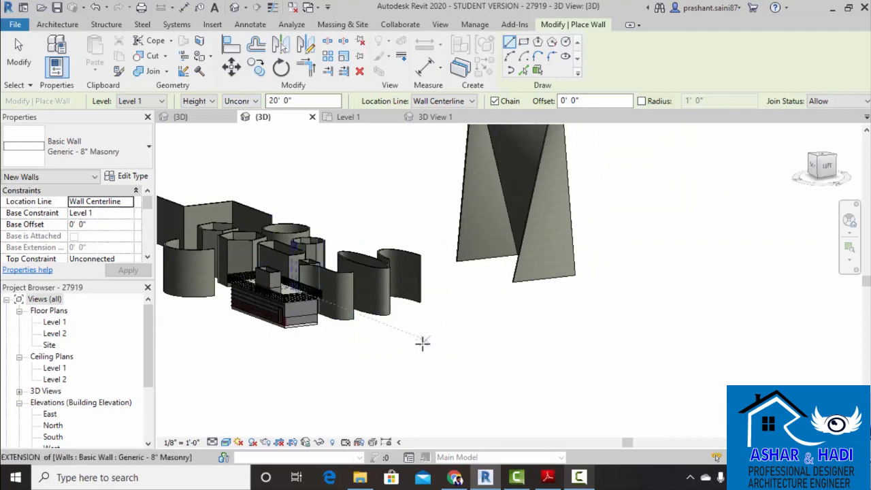
click(358, 354)
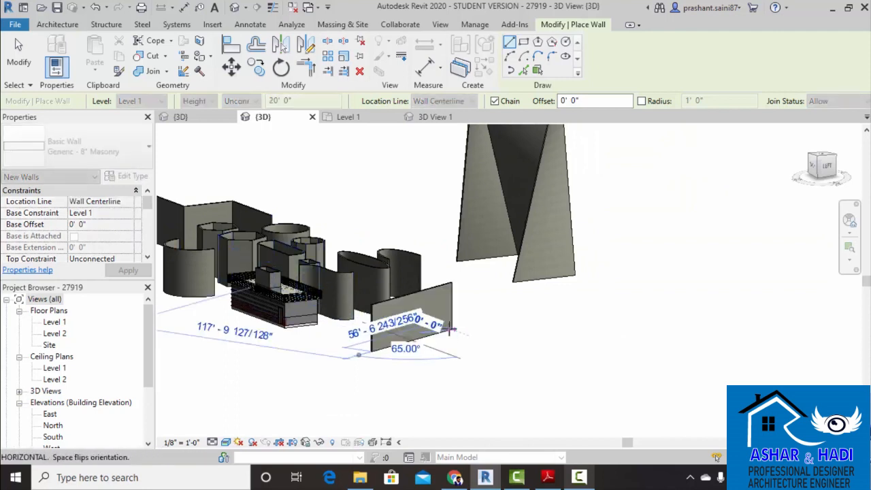
click(450, 329)
key(Escape)
key(Escape)
click(427, 315)
scroll(414, 317, up, 1)
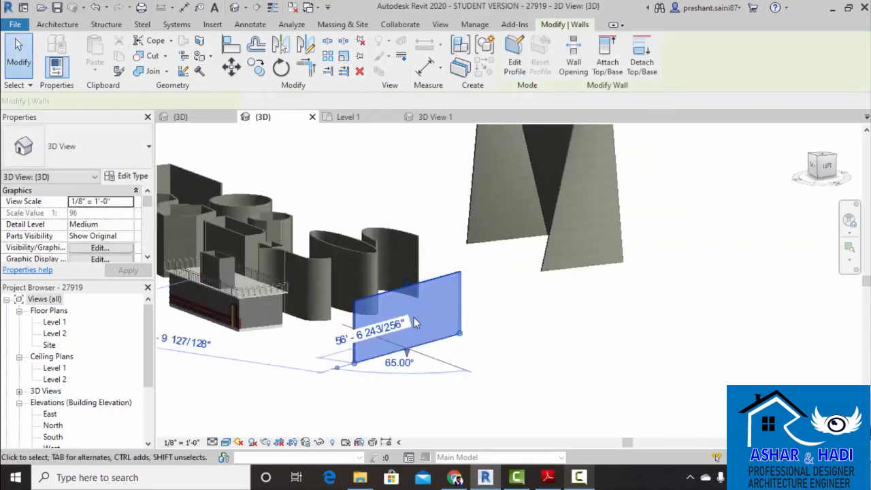
Open the East elevation, select a wall and compare its height with the Level 1 and Level 2 lines.
click(52, 415)
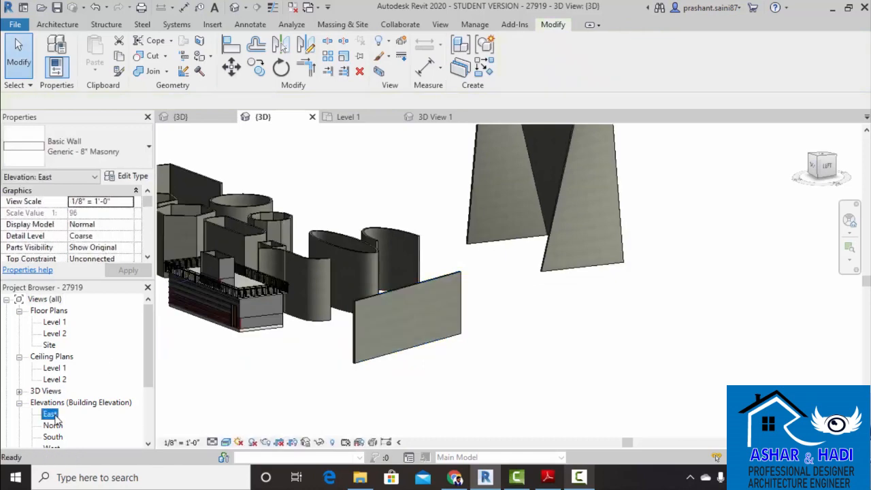
double_click(52, 415)
scroll(452, 291, down, 4)
click(443, 313)
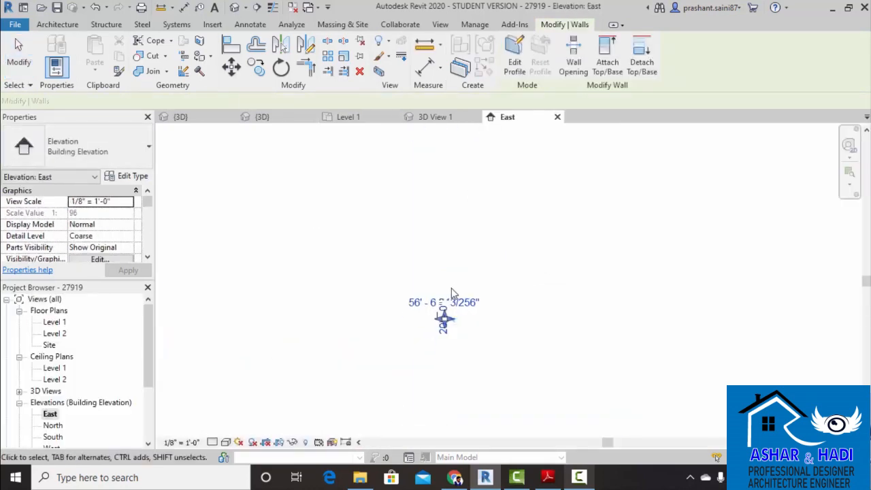
scroll(445, 306, up, 2)
scroll(443, 303, up, 8)
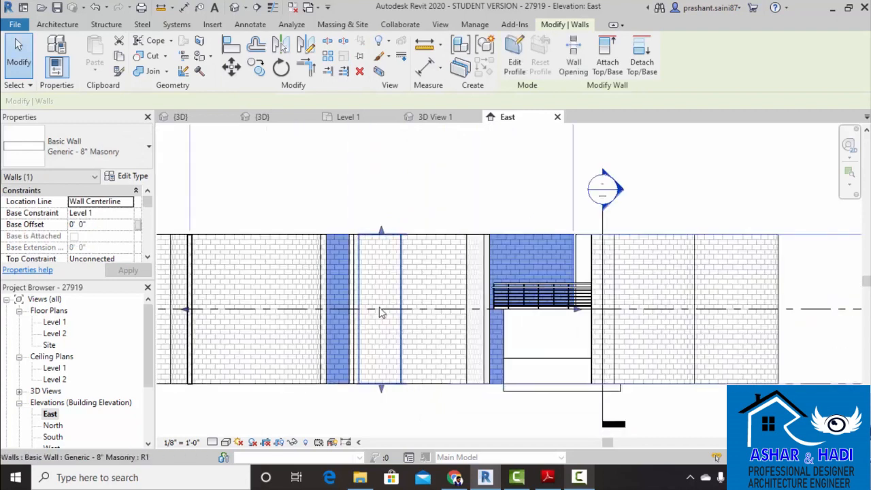
scroll(375, 281, down, 3)
scroll(671, 335, up, 3)
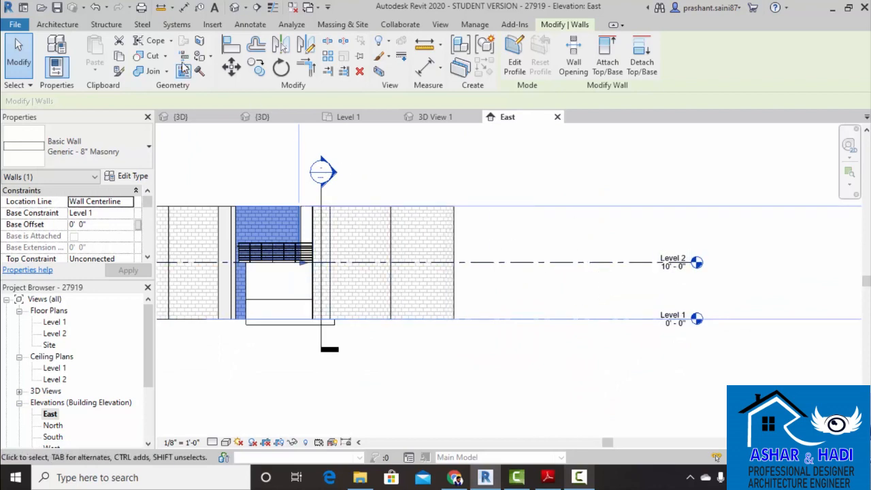
Return to the 3D view, select the new straight wall to inspect it, and clear the selection.
click(239, 9)
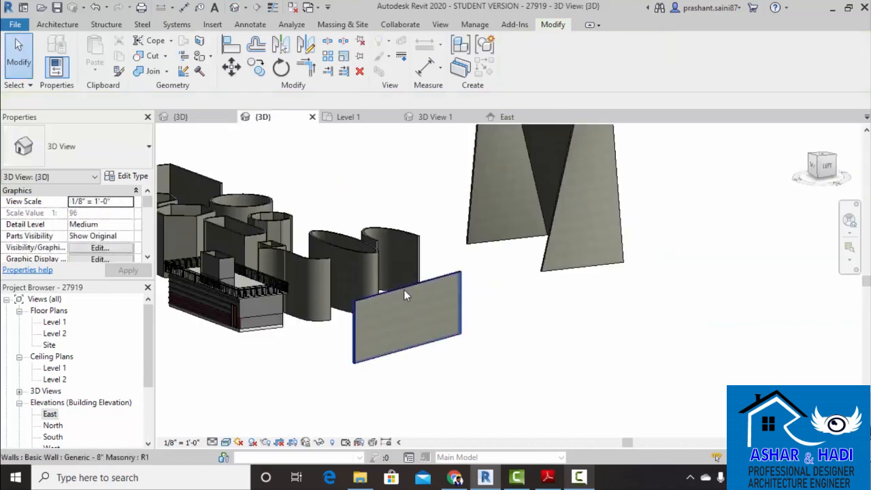
click(405, 291)
scroll(405, 306, up, 2)
scroll(404, 308, up, 1)
middle_drag(405, 308, 470, 303)
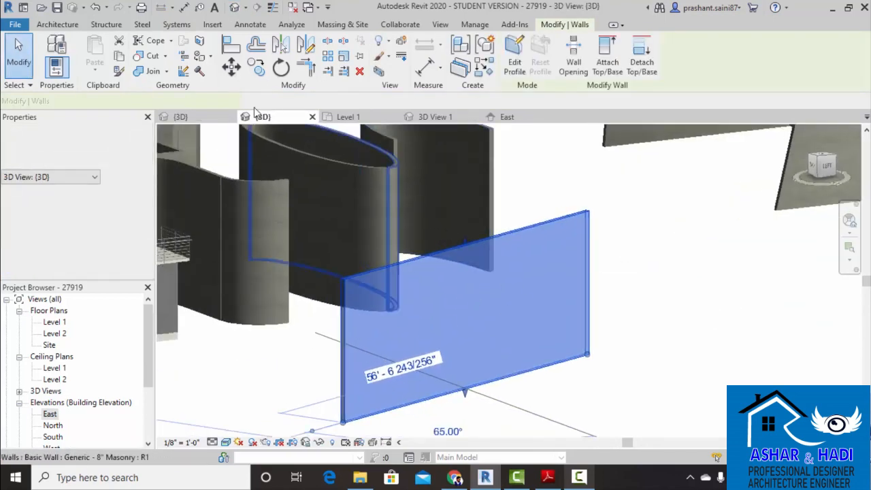
click(639, 277)
scroll(580, 236, down, 3)
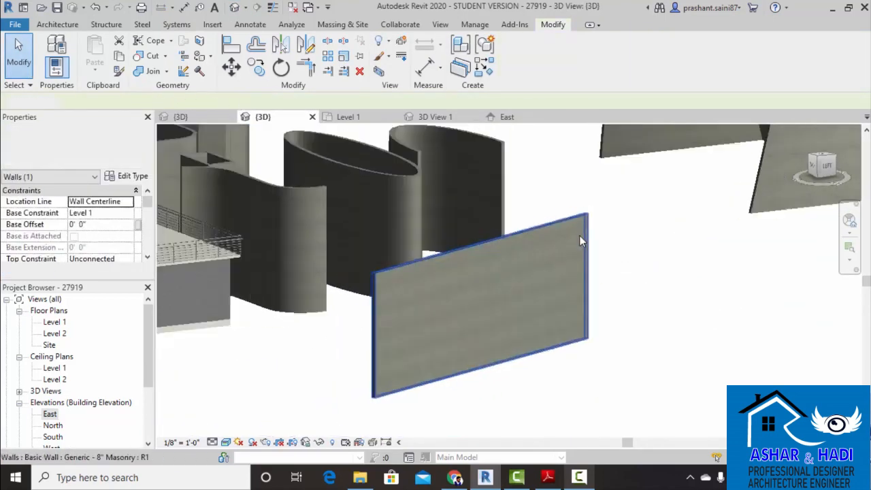
middle_drag(584, 257, 535, 224)
Draw a straight Generic - 8" Masonry wall parallel to the 20' high wall, from Level 1 with its height constrained to Level 2.
click(62, 26)
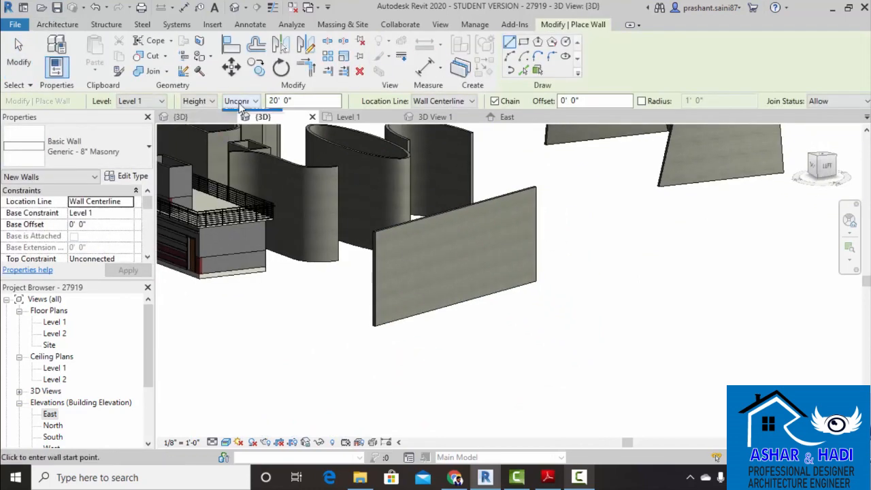
click(240, 108)
click(247, 128)
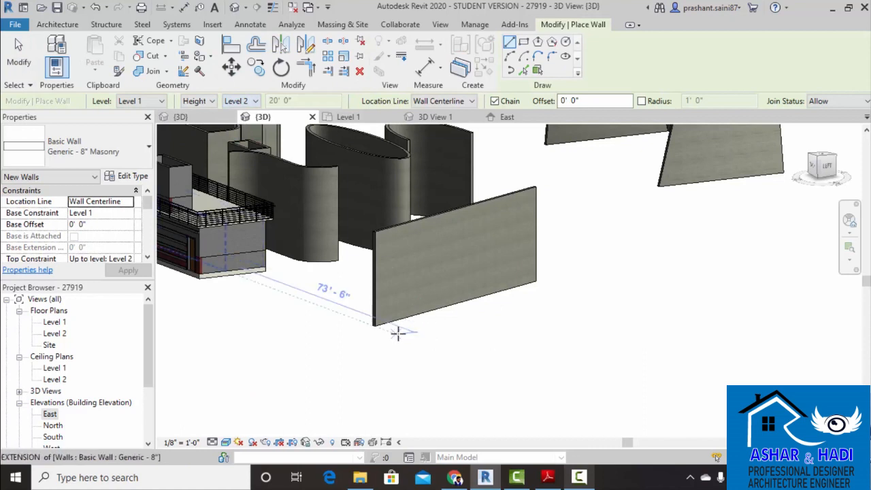
click(394, 333)
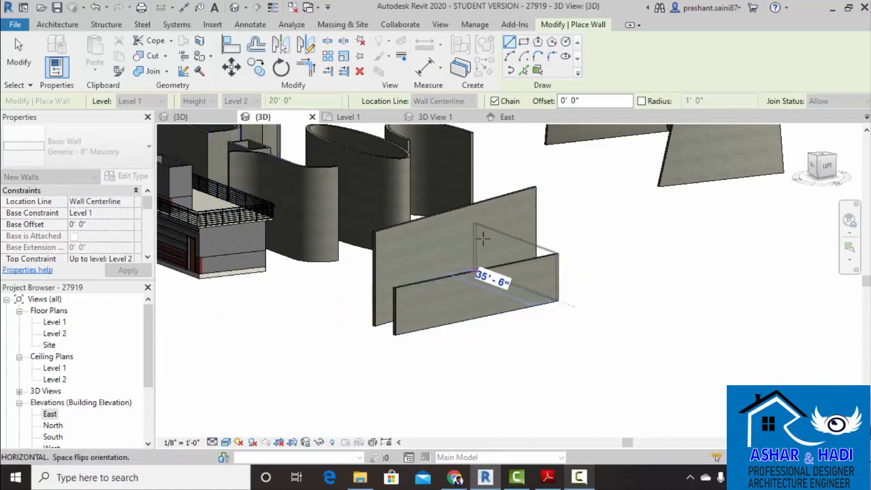
click(589, 216)
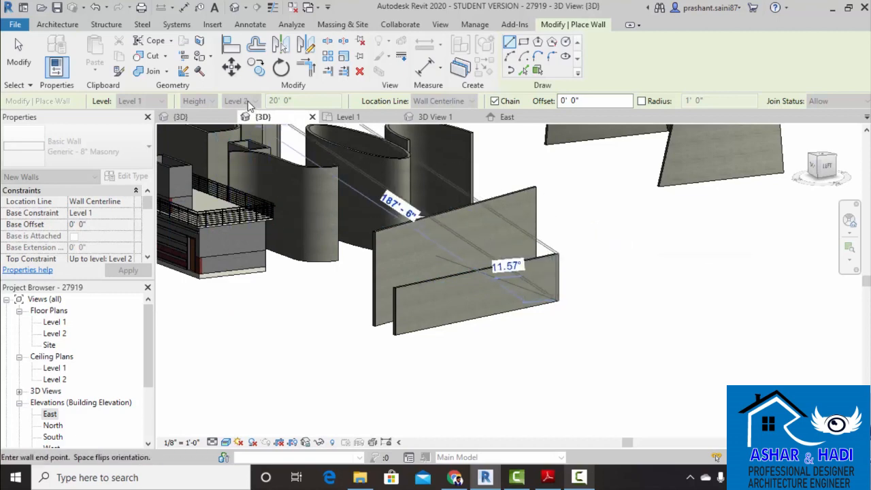
key(Escape)
key(Escape)
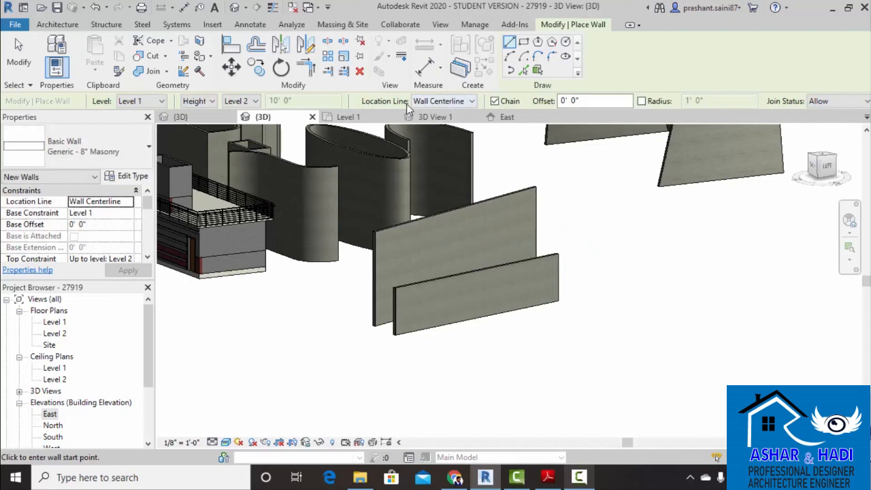
Open the Level 1 floor plan and draw a horizontal model line about 20' long above the stepped wall.
click(54, 322)
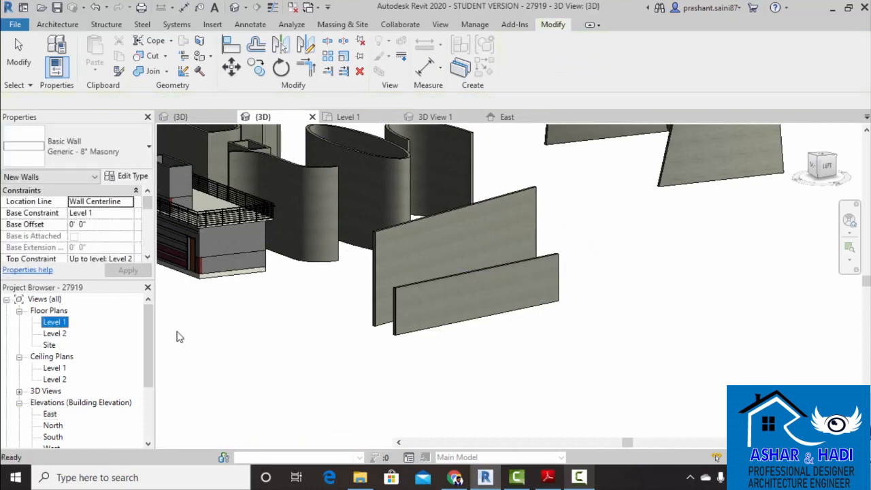
middle_drag(476, 351, 411, 397)
scroll(288, 269, up, 3)
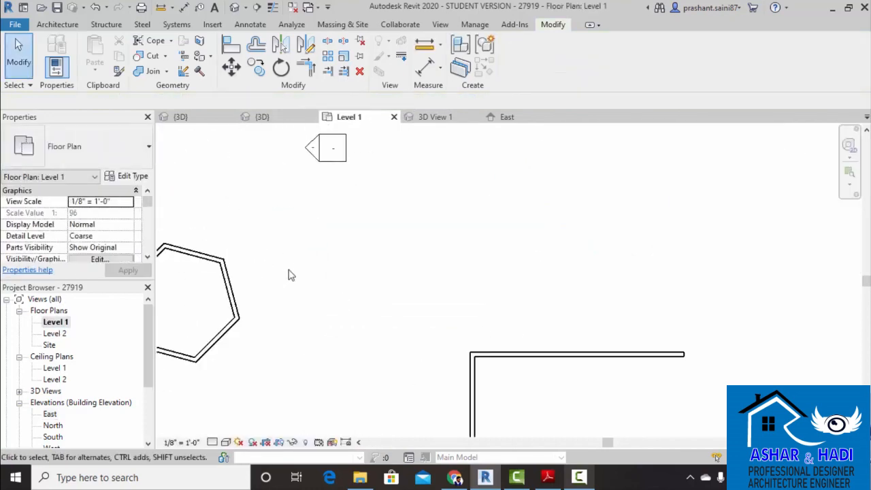
scroll(332, 266, up, 1)
middle_drag(334, 265, 339, 266)
scroll(315, 180, down, 2)
click(66, 26)
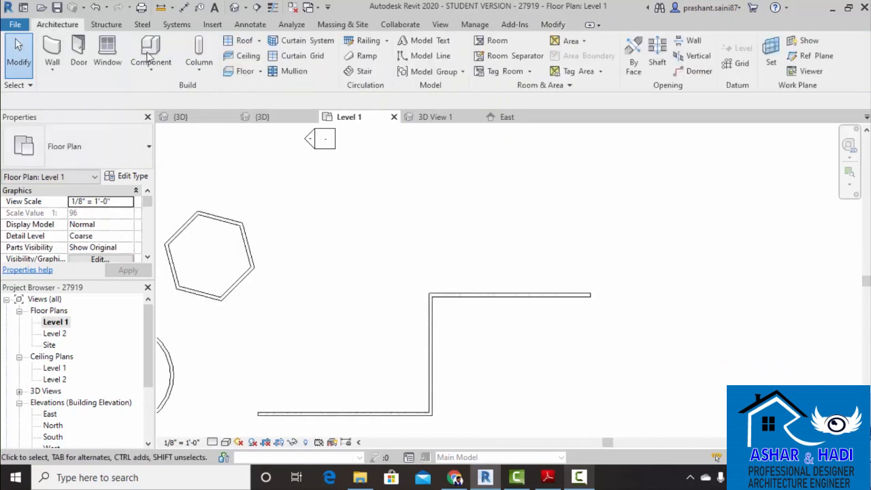
click(363, 205)
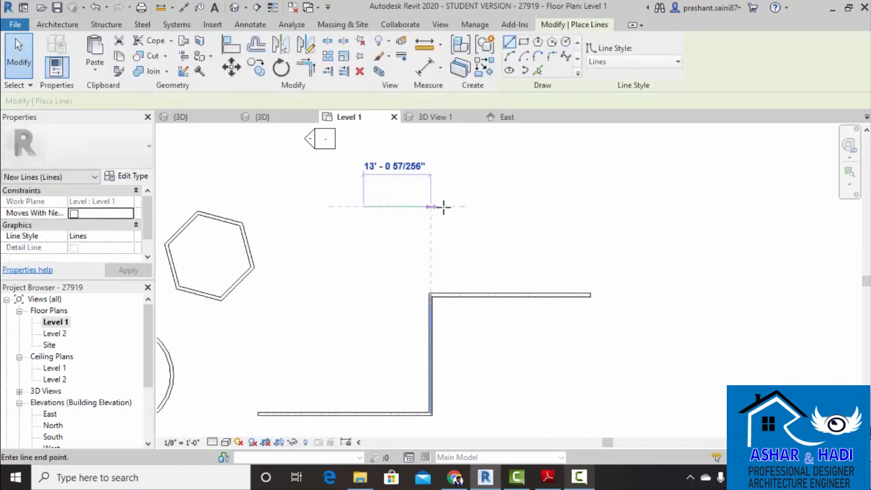
click(466, 205)
key(Escape)
key(Escape)
Draw a 5'-6" Generic - 8" Masonry wall along the model line from its left end, with the location line at Wall Centerline.
scroll(398, 202, up, 5)
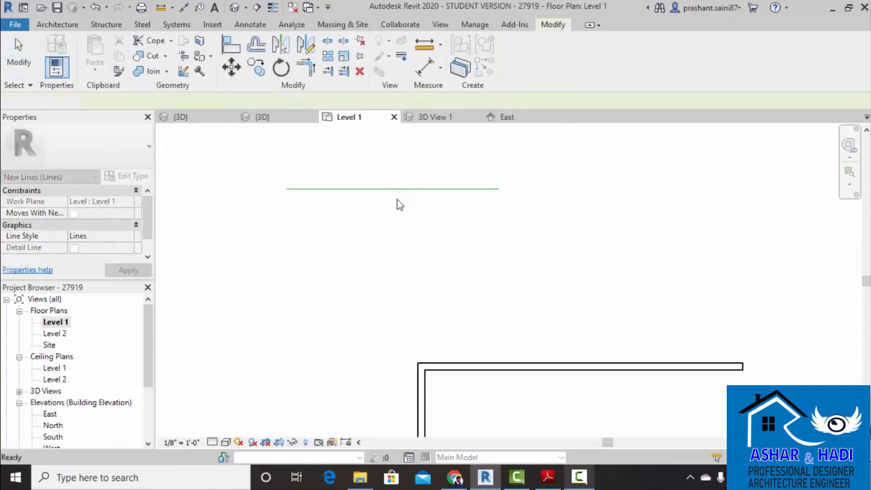
click(57, 25)
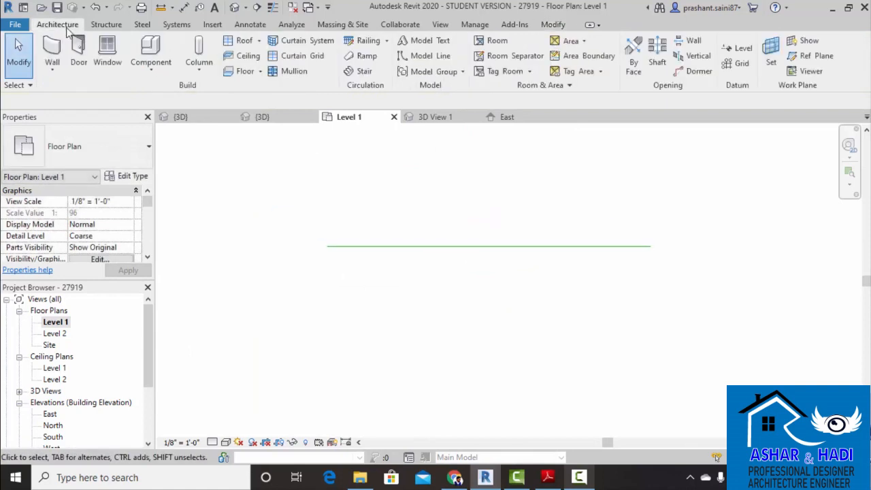
key(w)
key(a)
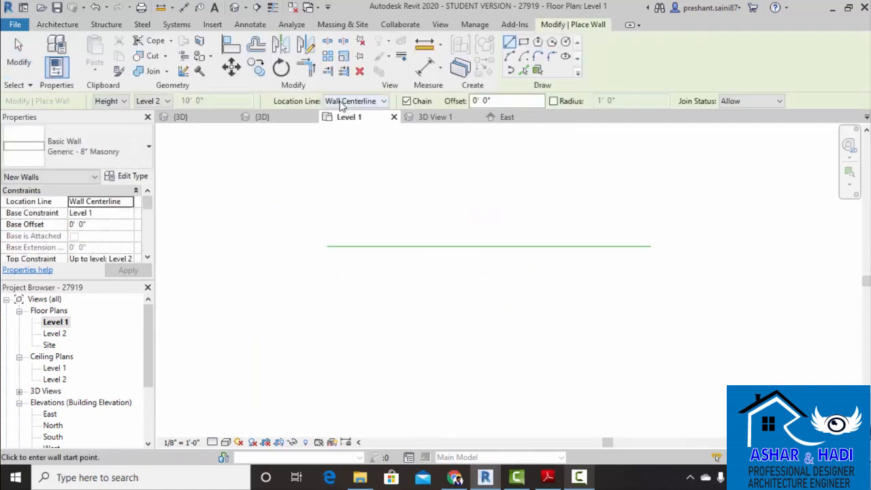
click(350, 101)
click(350, 114)
click(328, 246)
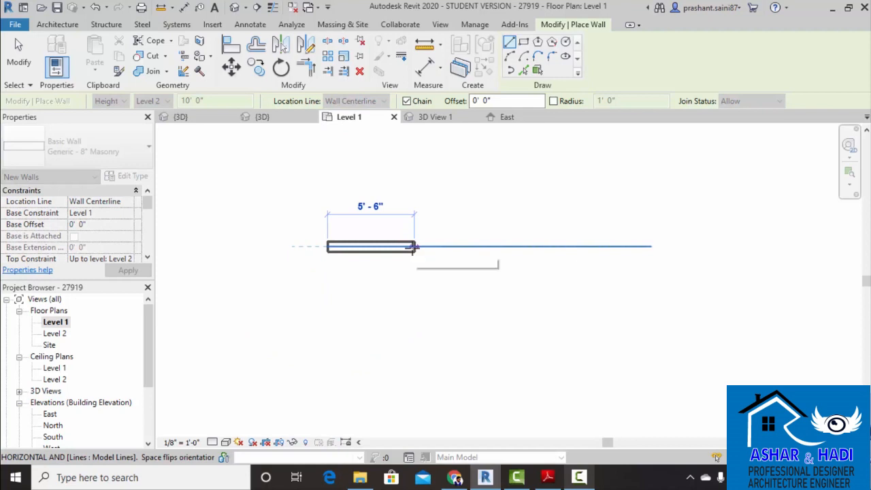
click(414, 248)
key(Escape)
key(Escape)
Start another Generic - 8" Masonry wall in the Level 1 plan and set its location line to Finish Face: Exterior.
scroll(404, 262, up, 2)
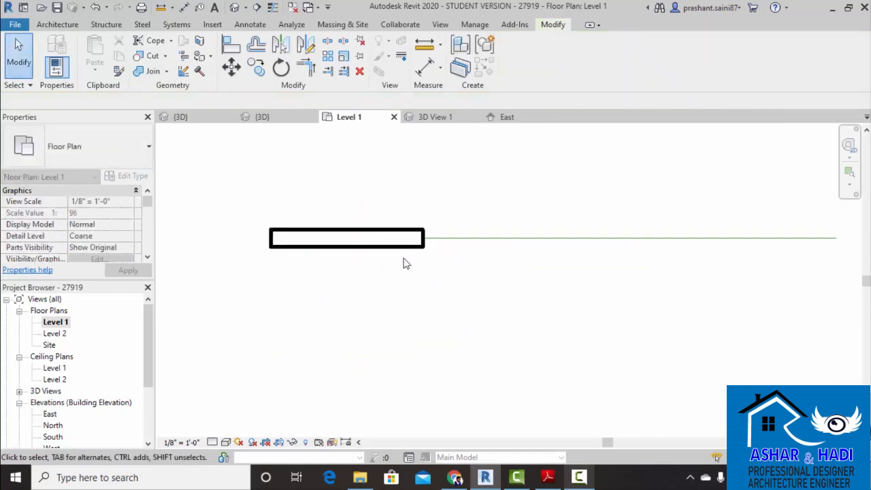
scroll(405, 262, up, 1)
click(58, 25)
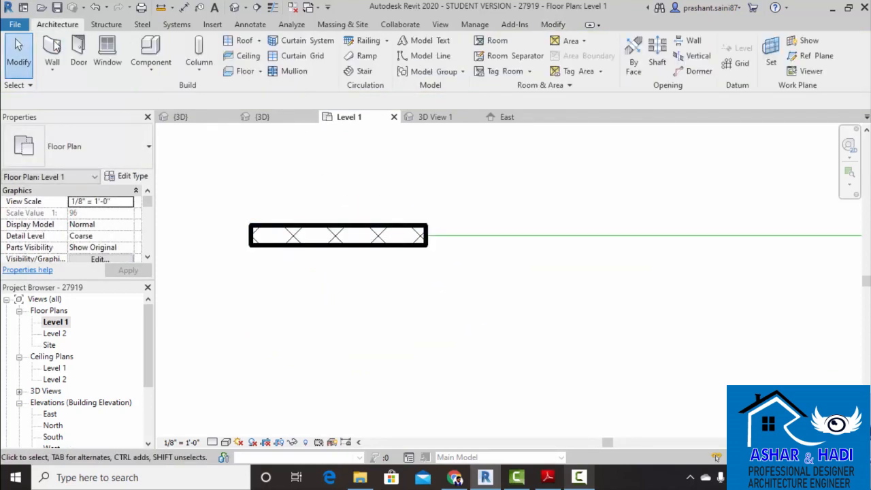
key(w)
key(a)
click(381, 101)
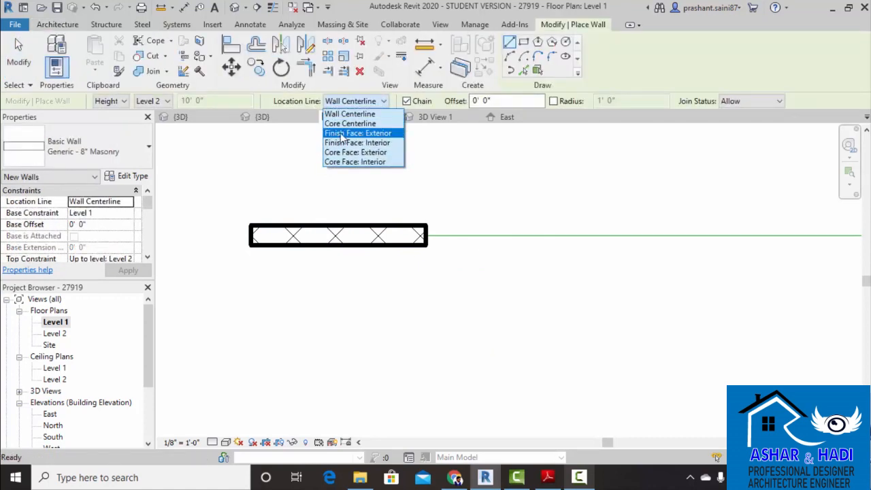
click(385, 134)
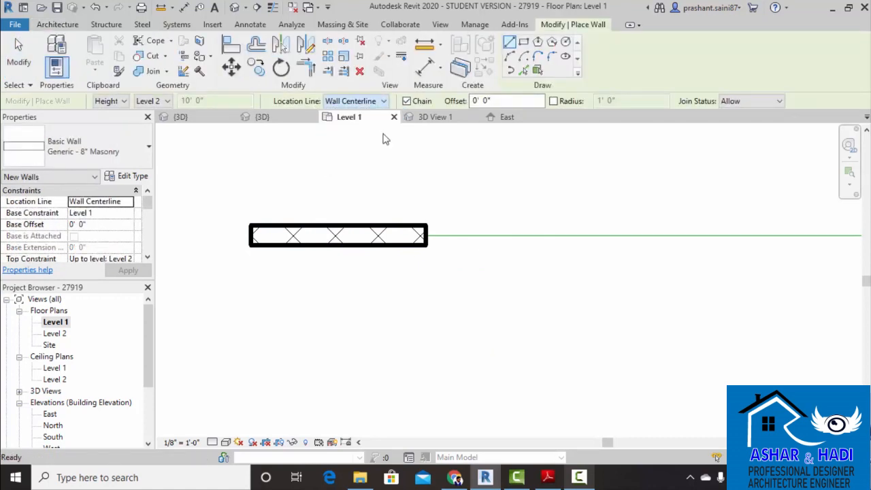
Draw a horizontal wall about 4'-7" long on the green model line with Location Line set to Finish Face: Exterior.
click(483, 236)
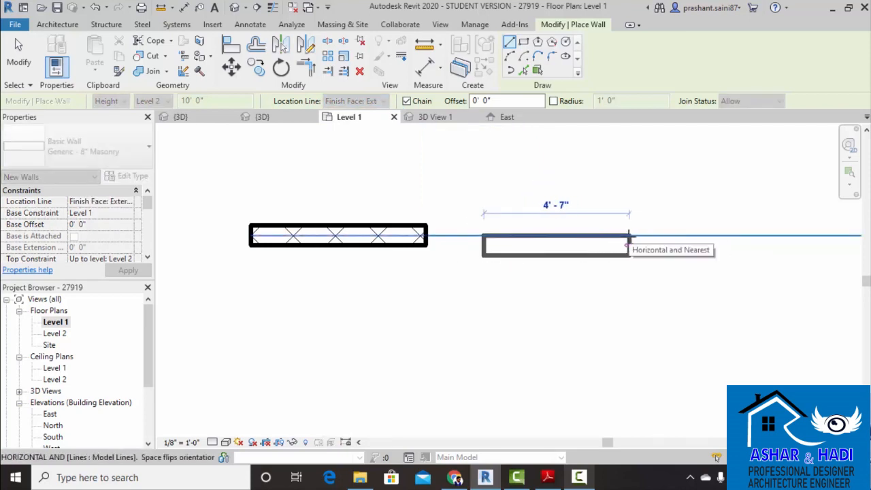
click(629, 236)
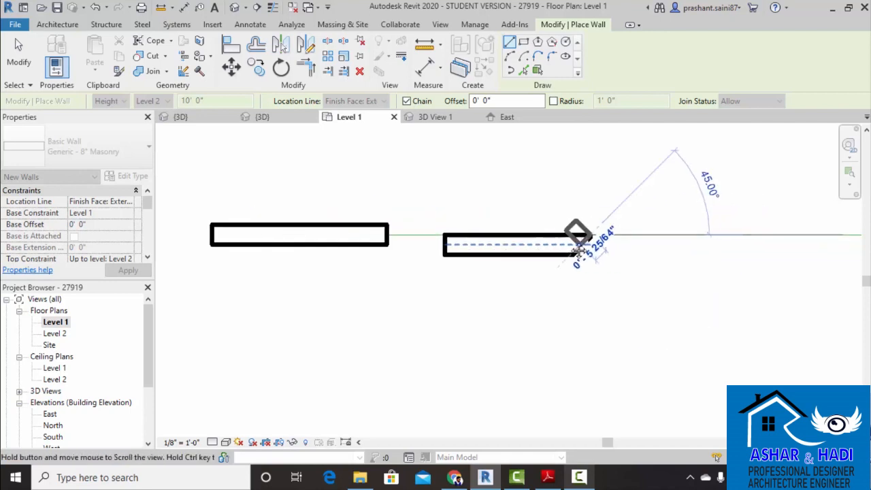
key(Escape)
key(Escape)
scroll(510, 249, up, 2)
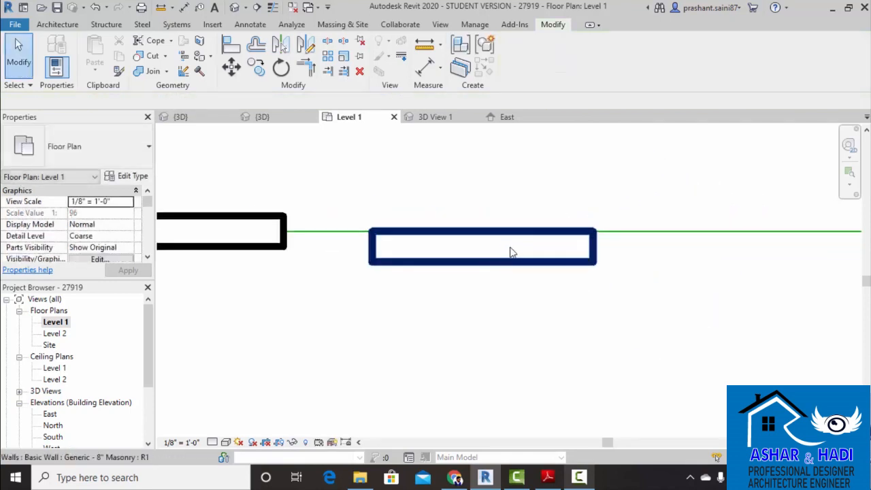
middle_drag(518, 258, 456, 265)
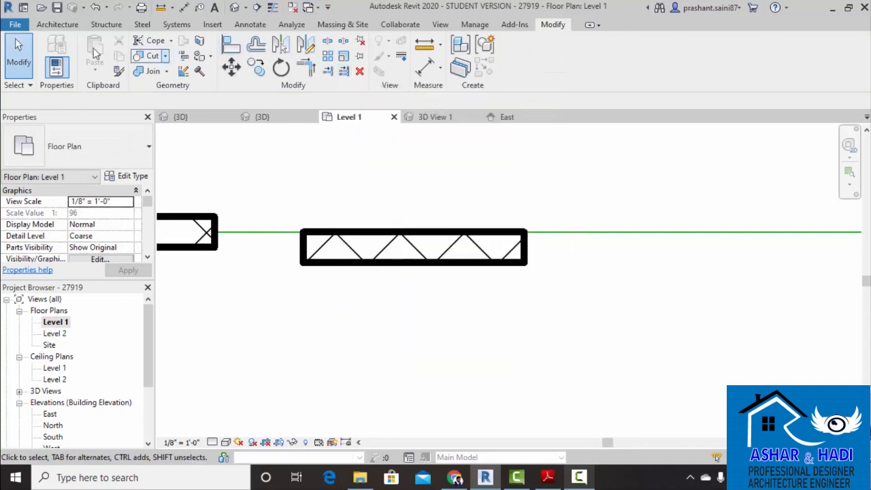
Draw another Generic - 8" Masonry wall farther along the green line with Location Line set to Finish Face: Interior.
click(65, 27)
key(w)
key(a)
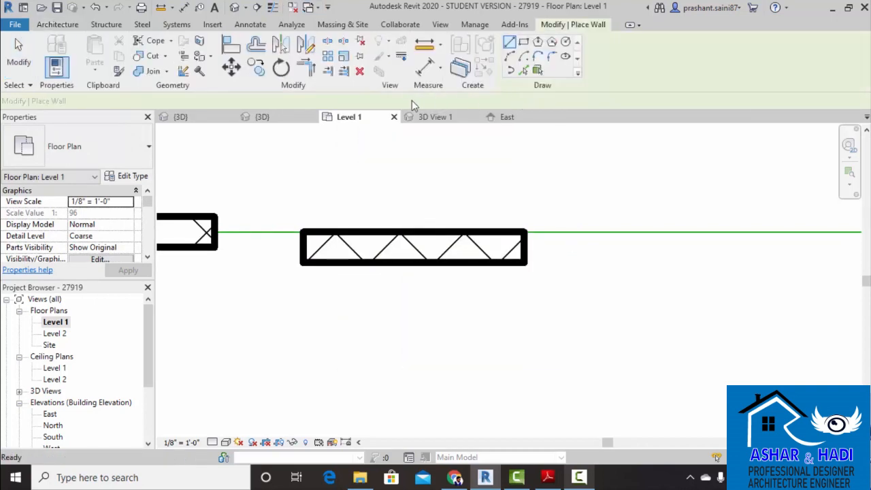
click(384, 101)
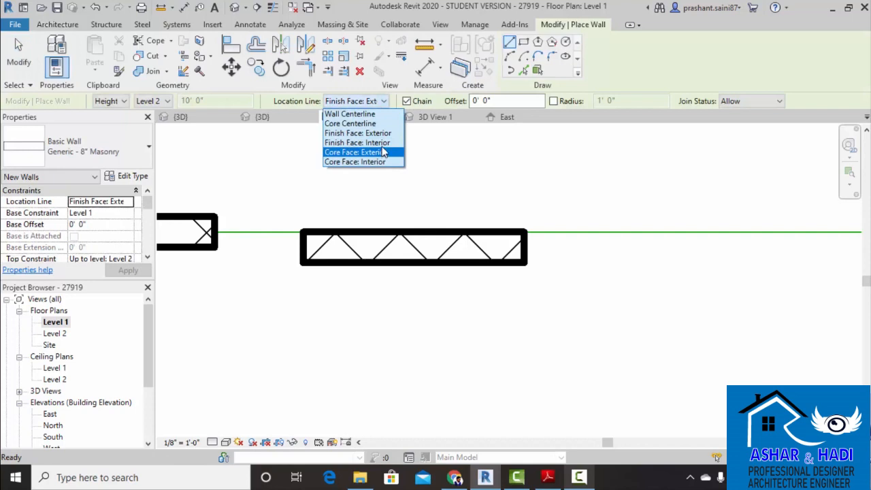
click(357, 143)
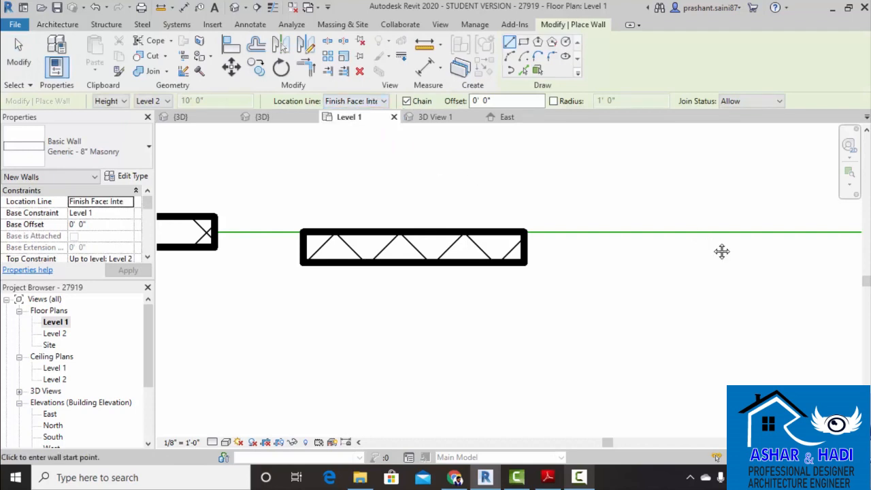
middle_drag(721, 251, 581, 255)
click(480, 239)
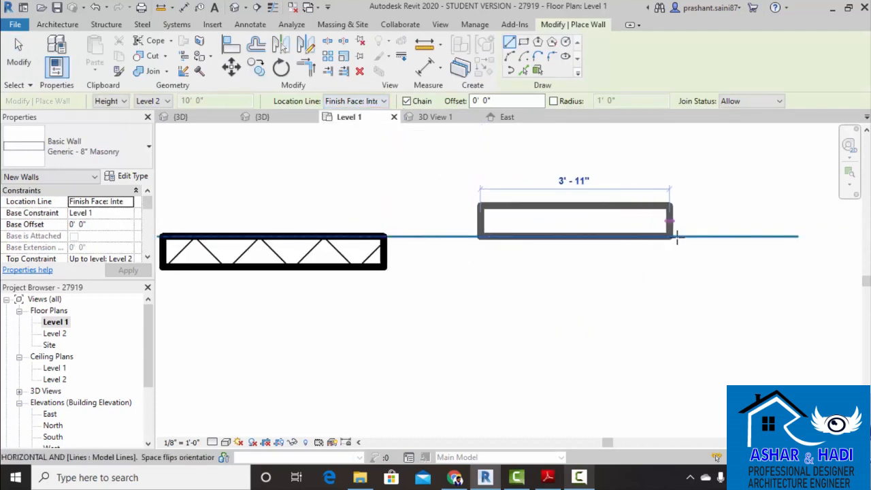
click(692, 240)
middle_drag(632, 281, 552, 281)
key(Escape)
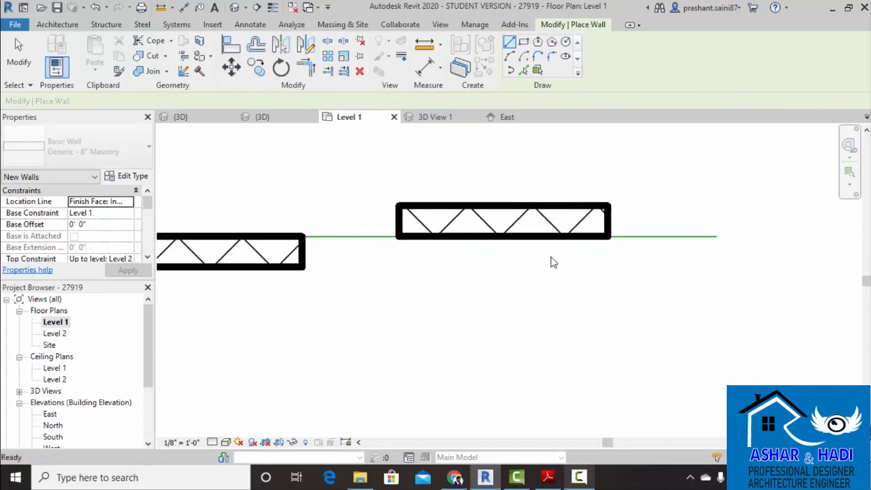
key(Escape)
scroll(531, 247, down, 5)
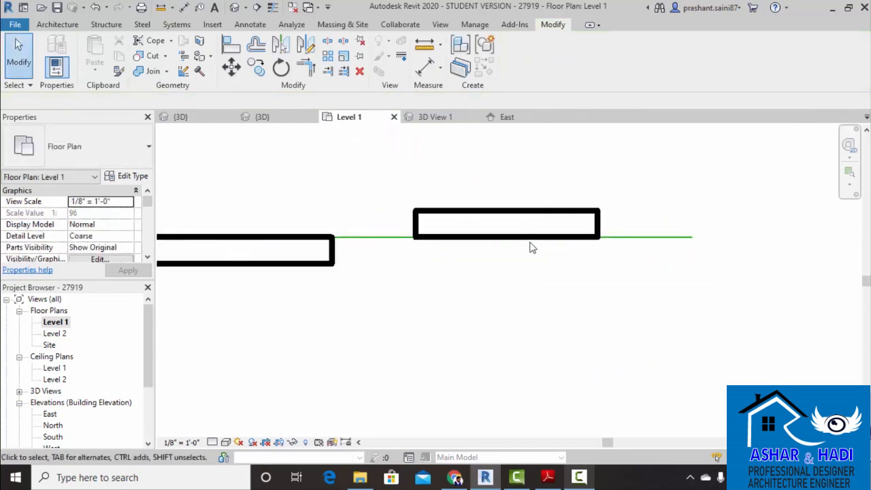
middle_drag(516, 249, 566, 255)
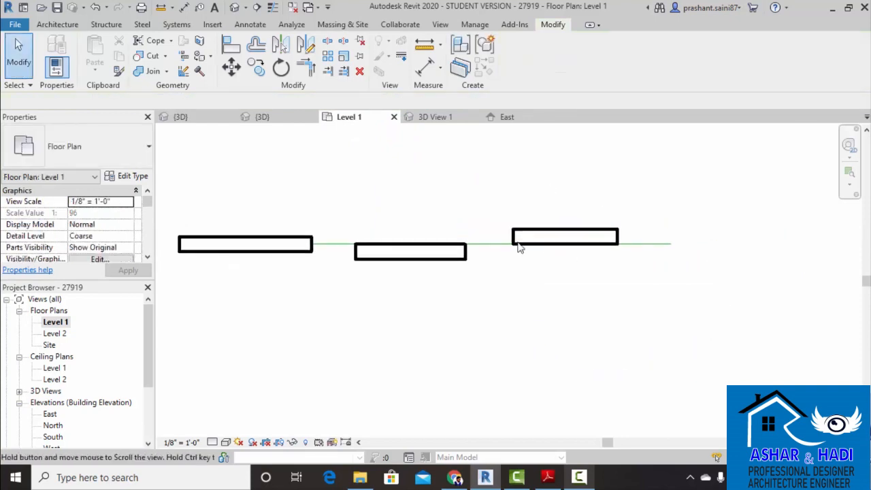
With Chain enabled, draw a stepped run of four connected walls above the model line, alternating horizontal and vertical segments.
click(60, 24)
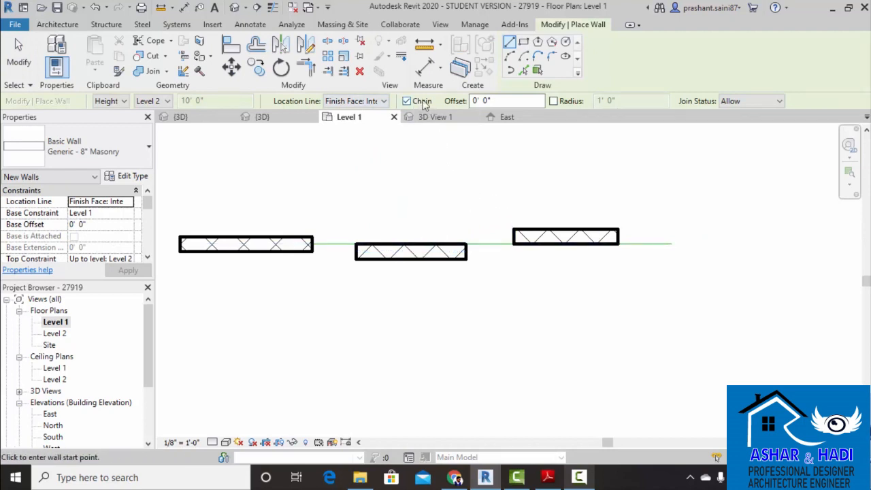
middle_drag(449, 176, 388, 308)
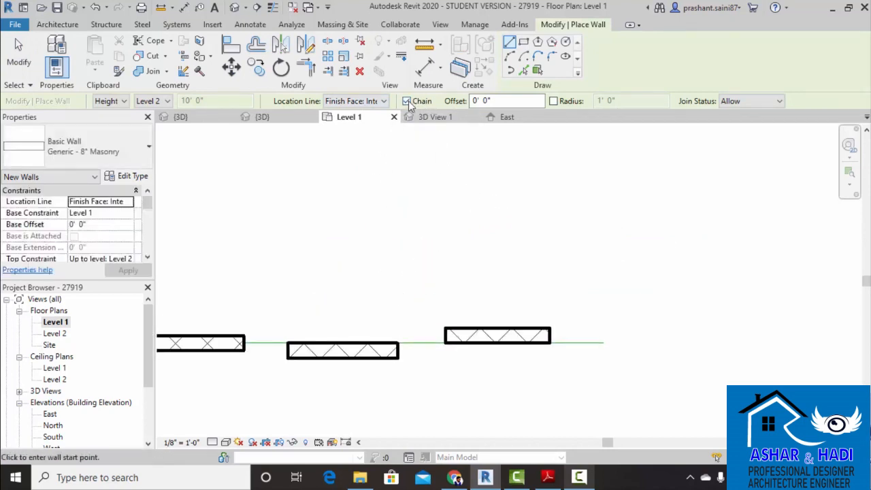
click(391, 193)
click(490, 193)
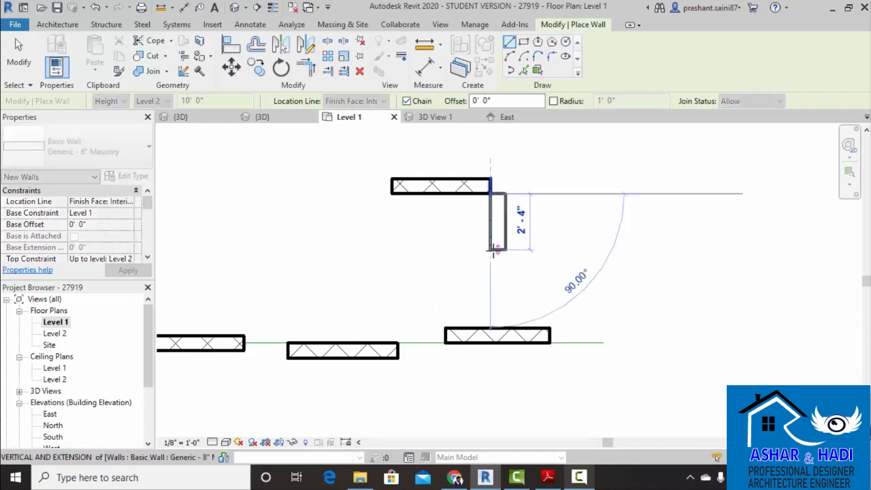
click(550, 250)
click(599, 244)
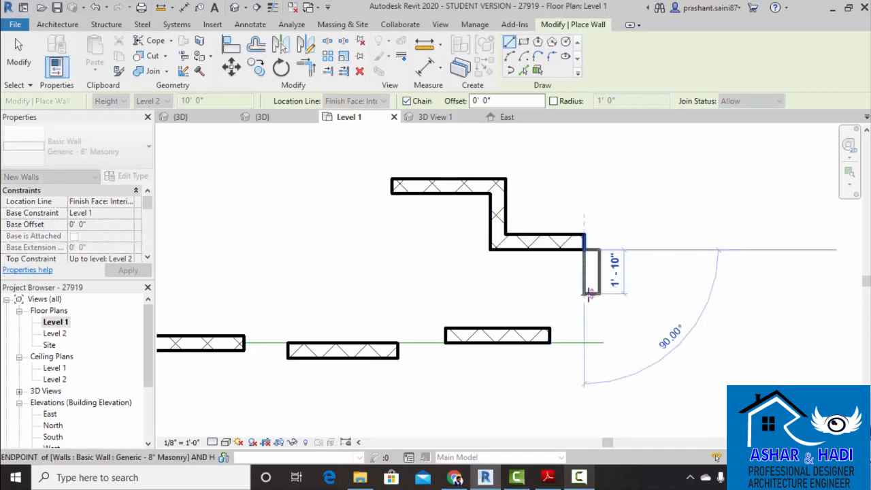
click(591, 292)
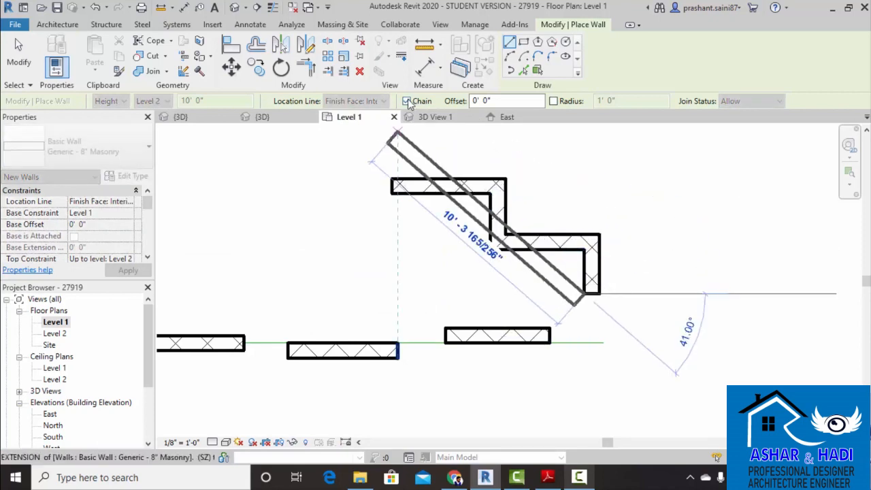
Turn off Chain and end the stepped run with a horizontal wall about 6'-8" long.
click(406, 101)
middle_drag(641, 286, 529, 245)
click(622, 244)
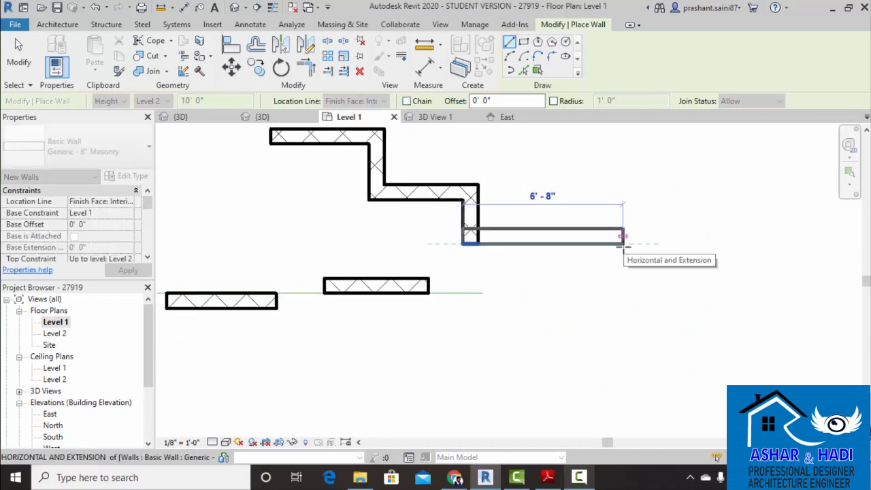
Draw two separate unchained horizontal walls beside the stepped run, about 7'-3" and 7'-7" long.
middle_drag(609, 333, 417, 357)
click(462, 192)
click(638, 182)
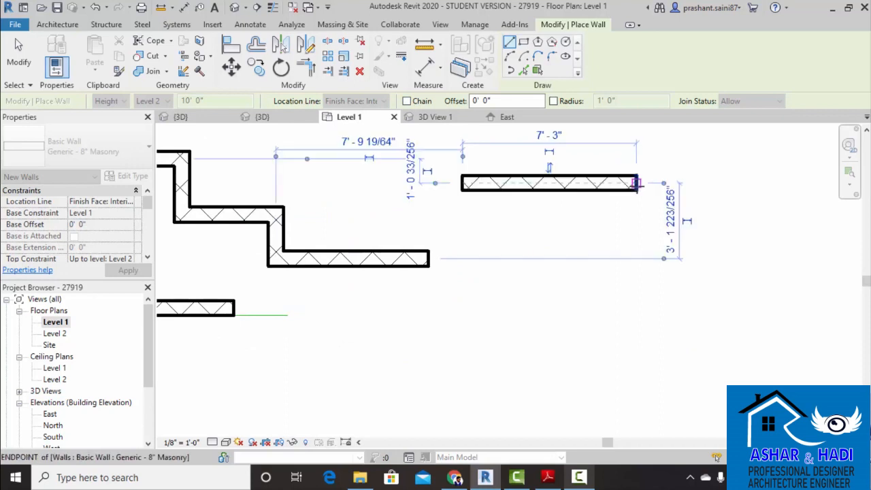
click(572, 318)
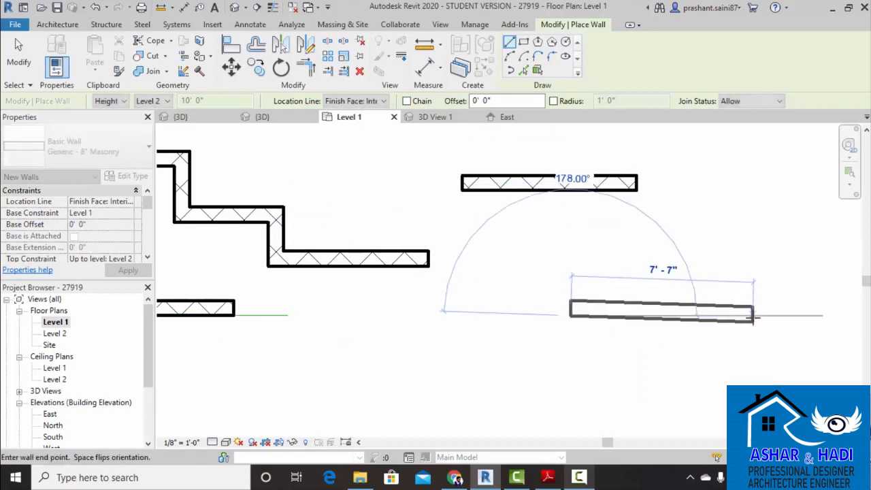
click(753, 317)
Turn Chain back on and draw a second stepped run of five connected walls above the first one.
scroll(562, 275, down, 4)
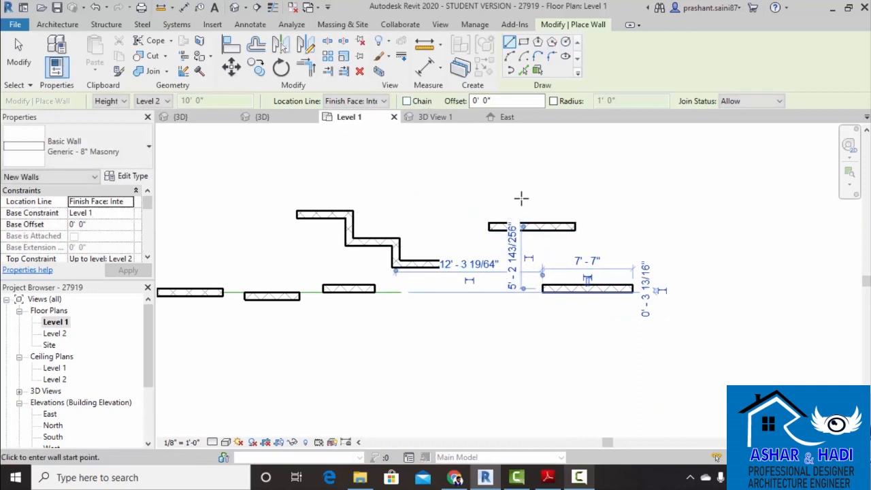
middle_drag(426, 142, 440, 224)
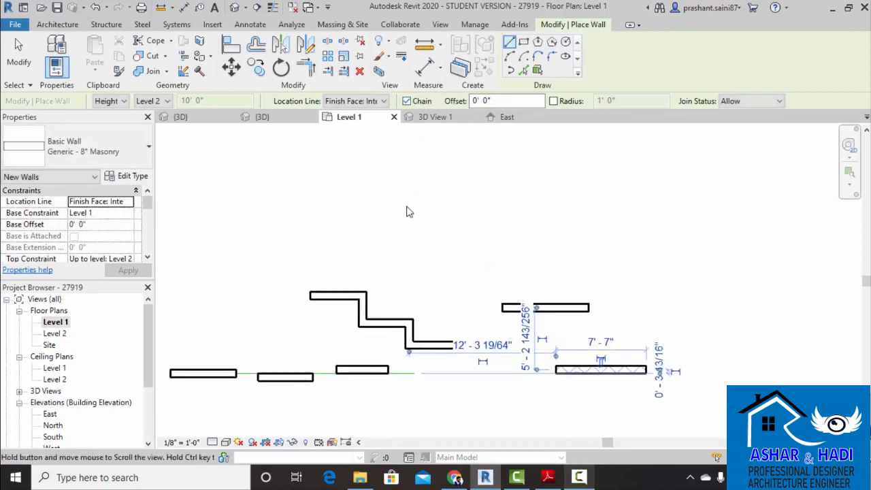
click(381, 188)
click(447, 188)
click(449, 230)
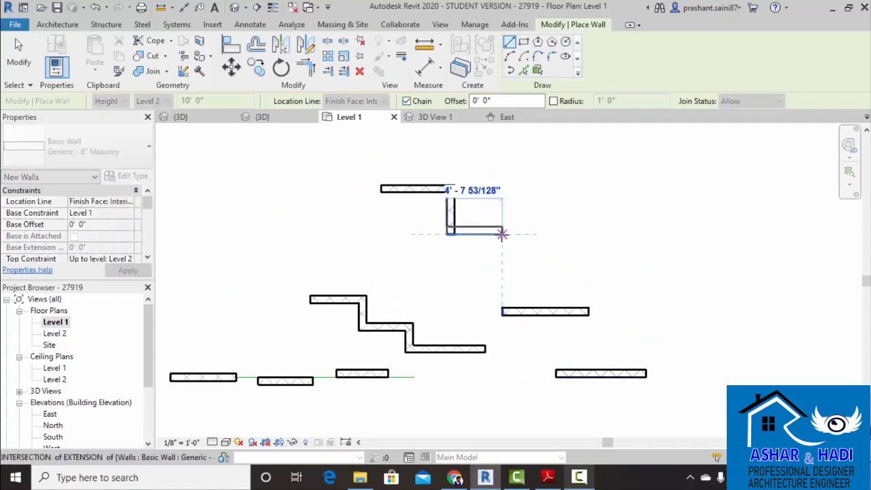
click(507, 230)
click(506, 262)
click(562, 263)
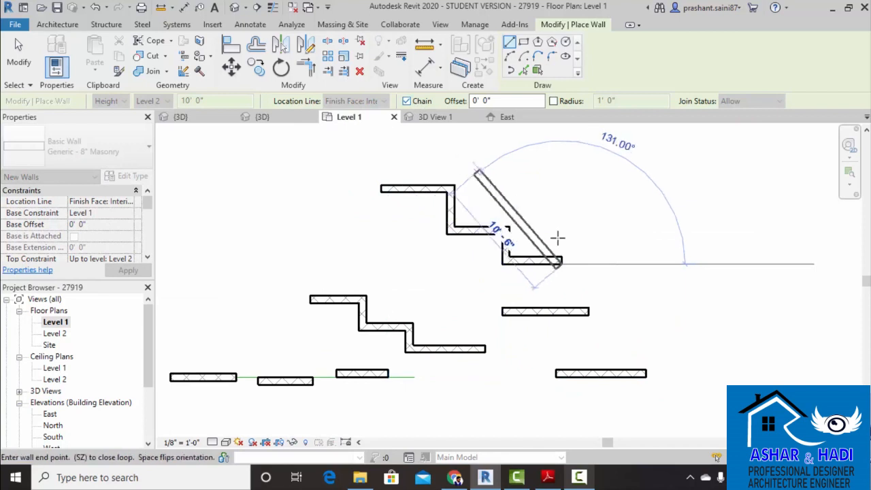
key(Escape)
middle_drag(576, 238, 458, 251)
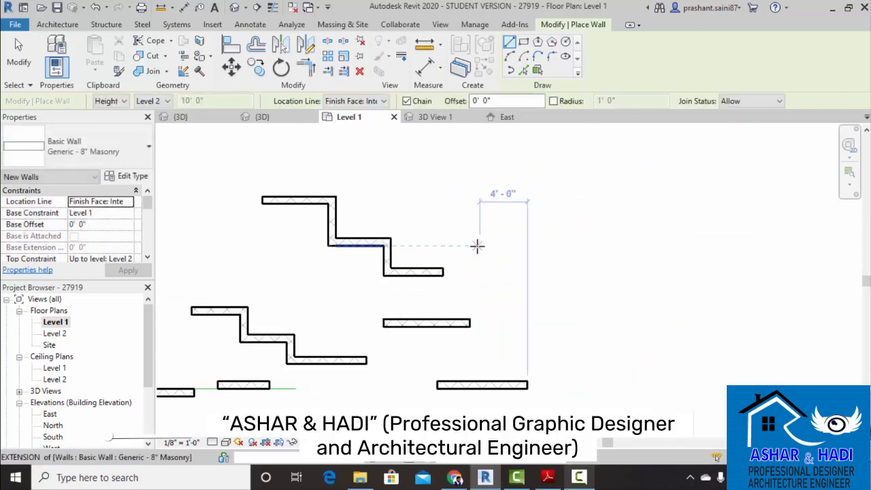
click(479, 243)
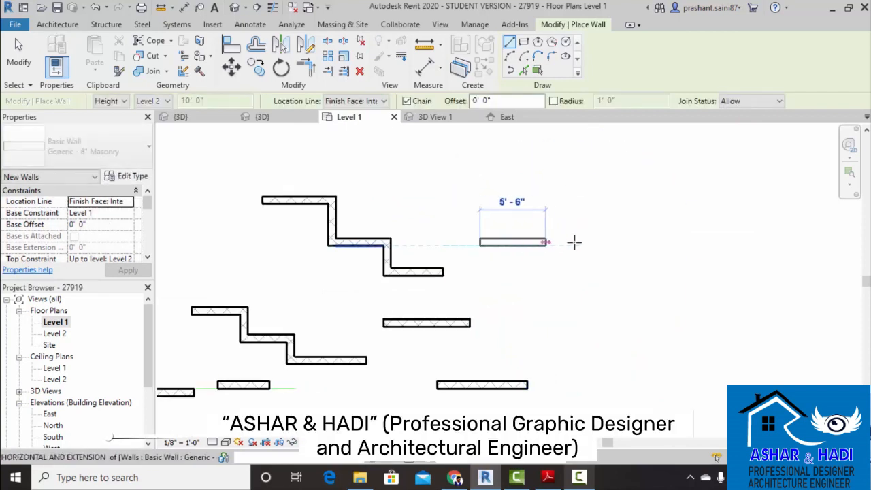
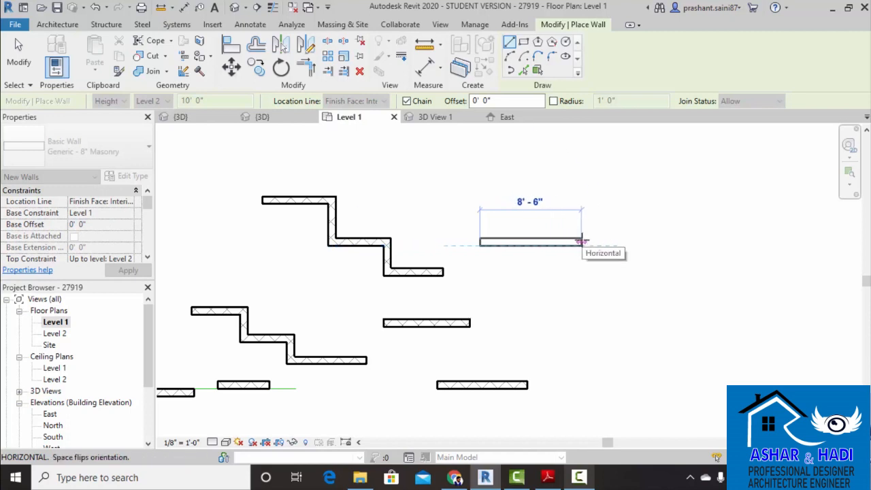
key(Escape)
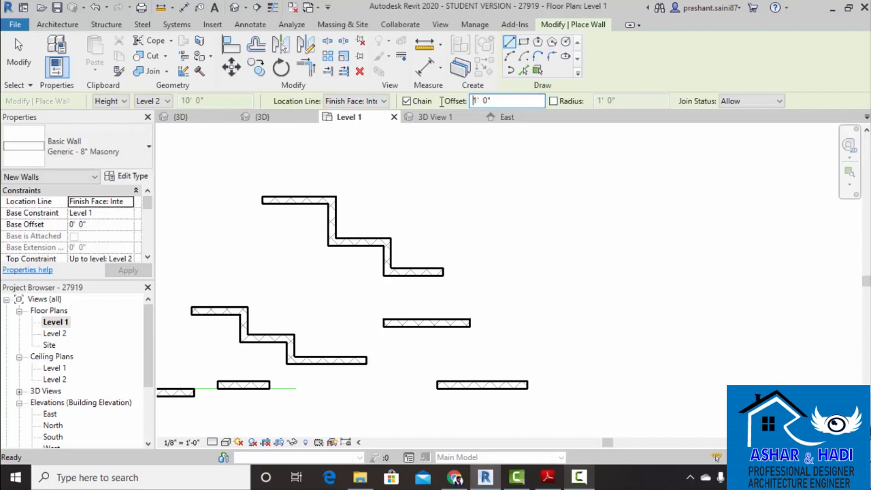
Set the wall Offset to 1' 0" and draw an L-shaped pair of chained walls beside the upper stepped run.
click(485, 247)
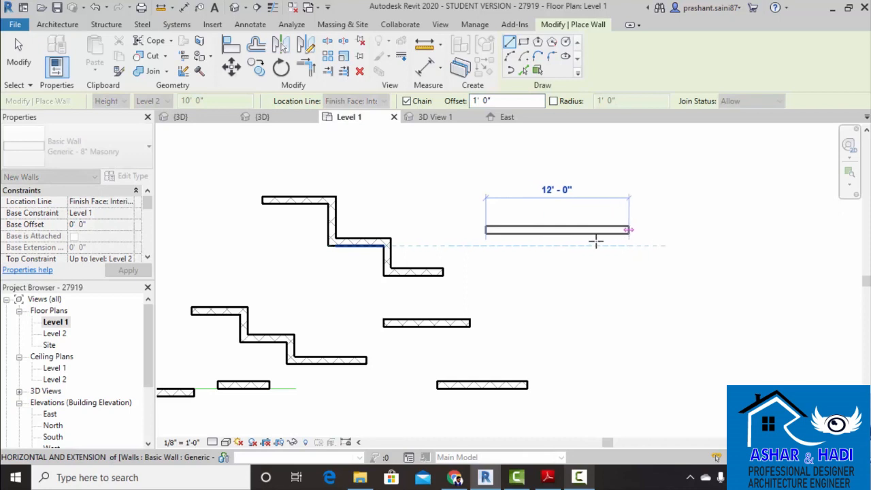
click(611, 245)
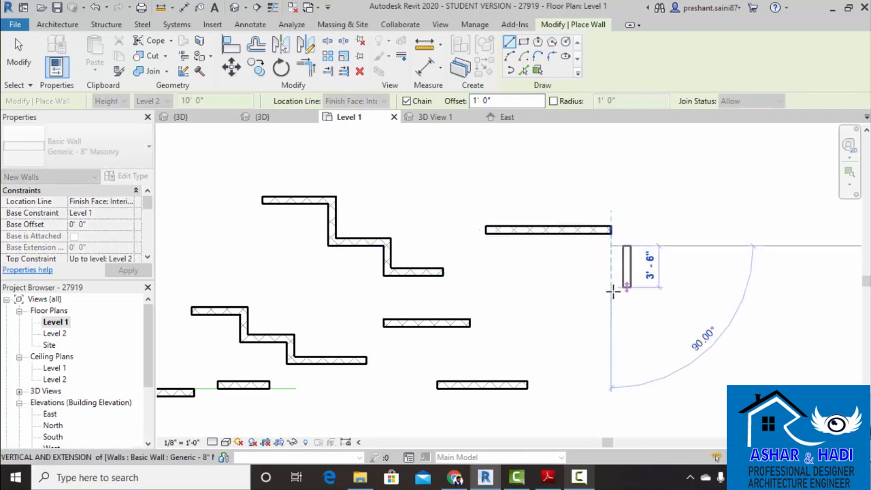
click(615, 293)
key(Escape)
key(Escape)
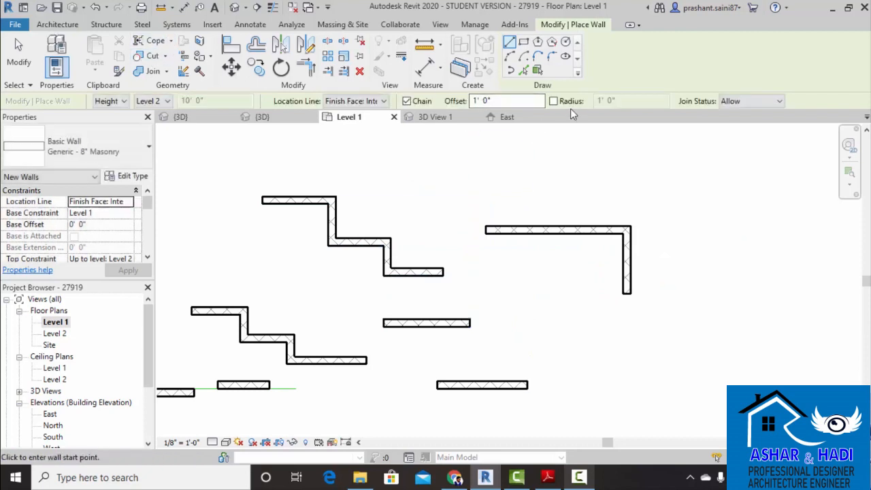
Enable Radius at 1' 0" and draw a horizontal wall about 12'-0" long joined by a rounded corner to a downward vertical wall.
click(562, 102)
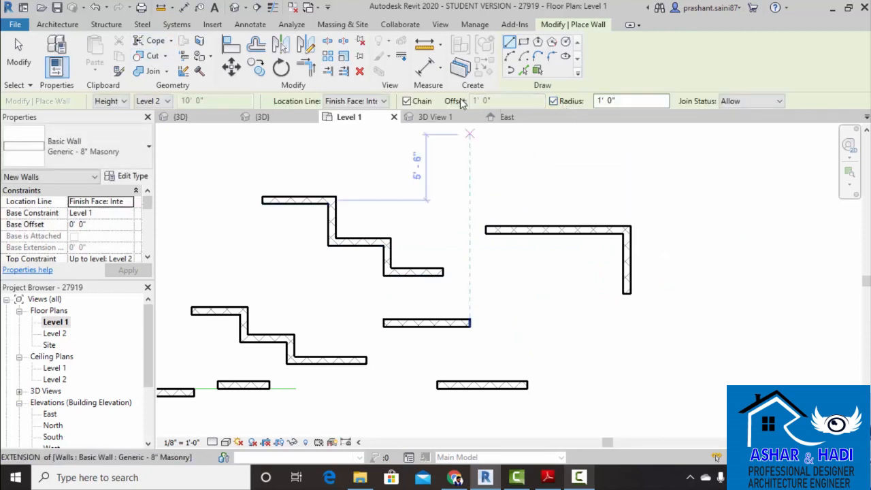
middle_drag(564, 167, 372, 375)
click(422, 250)
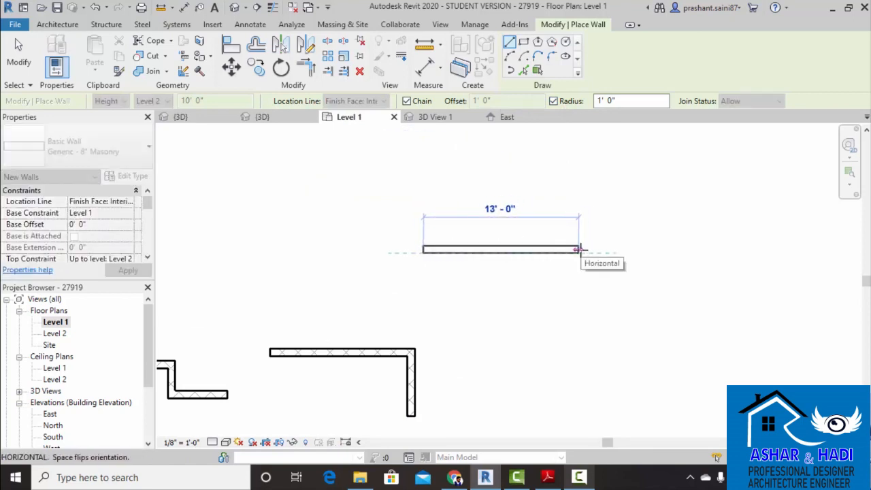
middle_drag(576, 225, 642, 204)
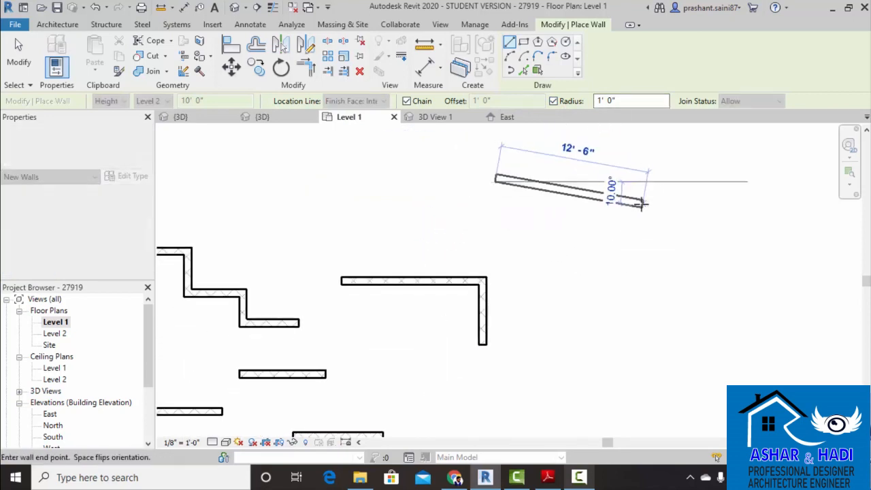
click(638, 178)
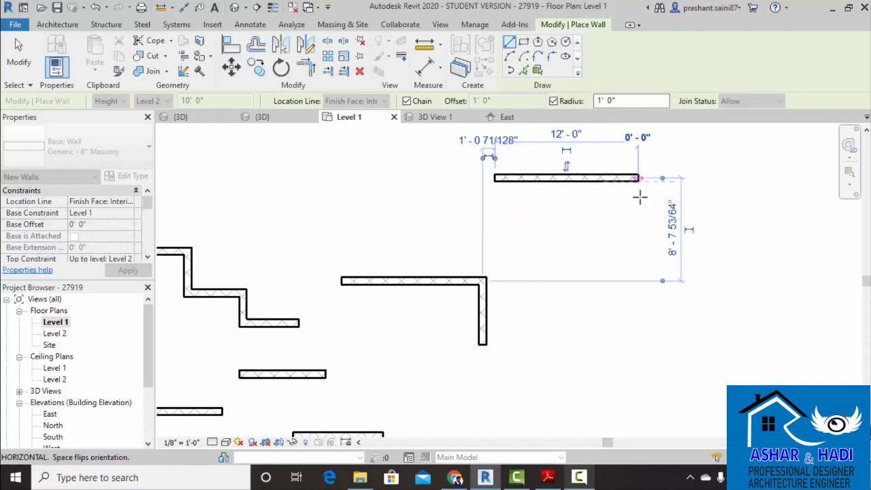
click(639, 284)
scroll(659, 209, up, 4)
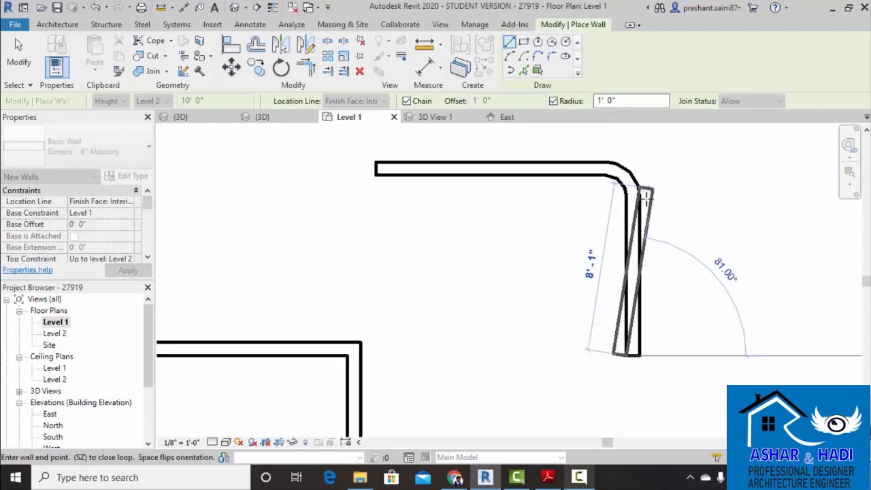
Set the Radius to 5' 0" and draw an 18'-0" horizontal wall joined by a rounded corner to a downward vertical wall.
scroll(621, 179, down, 4)
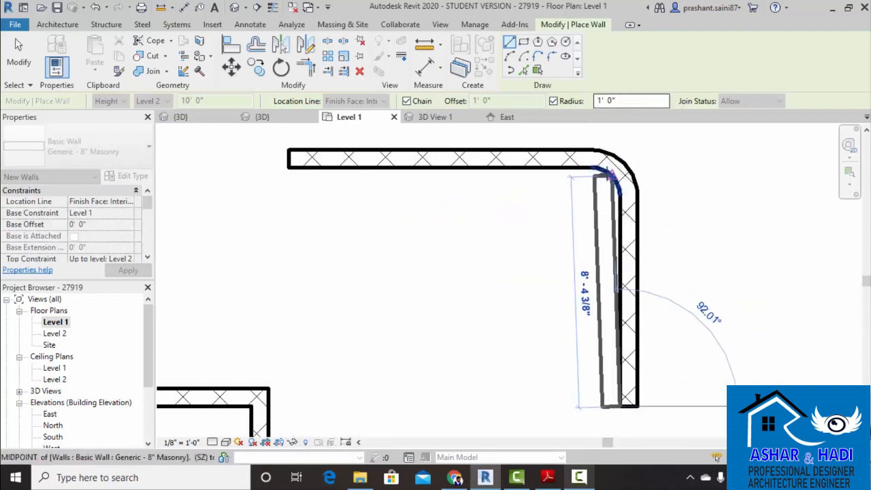
middle_drag(522, 214, 461, 206)
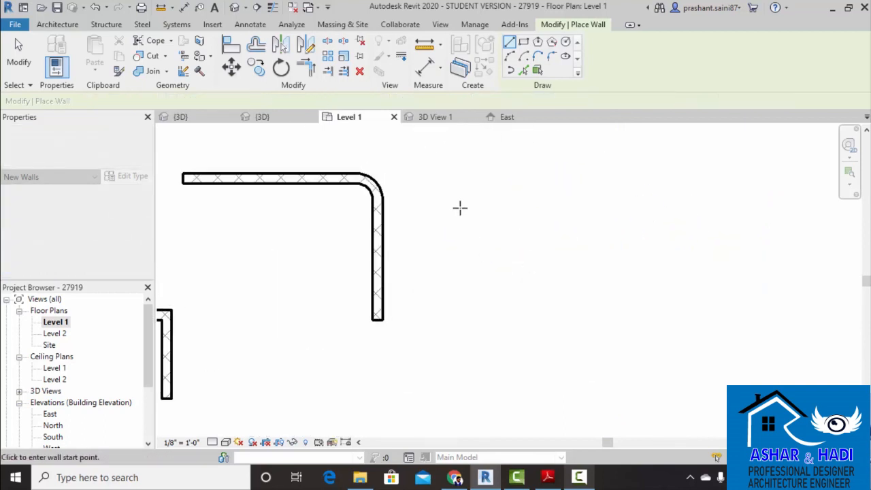
scroll(506, 225, down, 2)
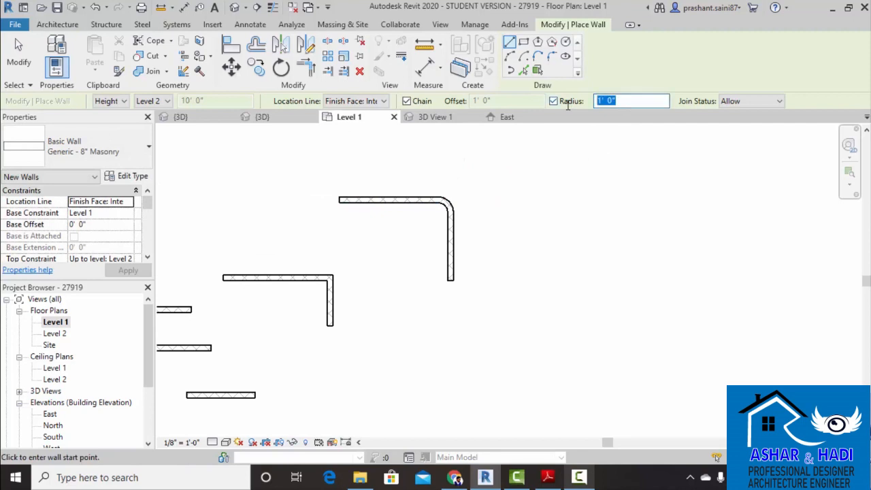
click(508, 182)
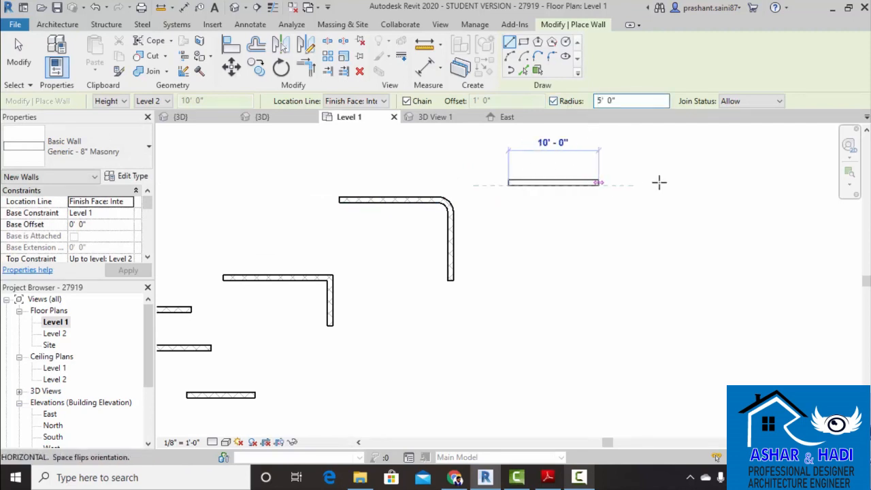
click(671, 183)
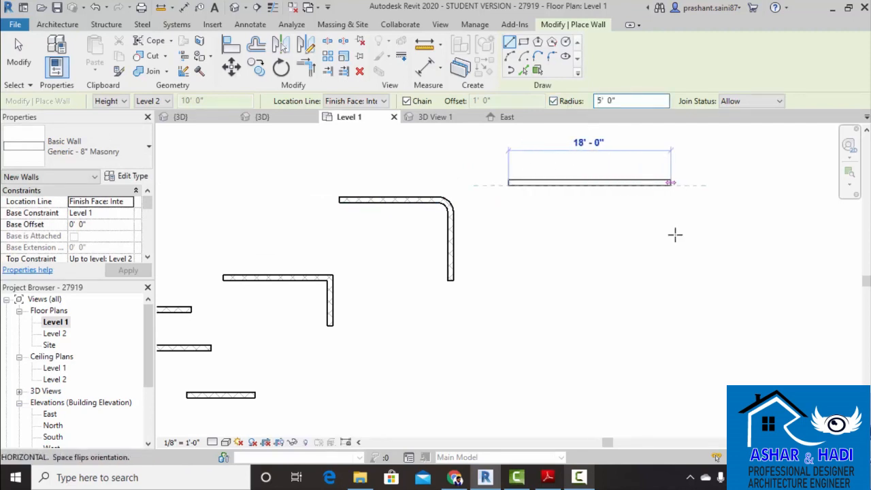
click(671, 326)
key(Escape)
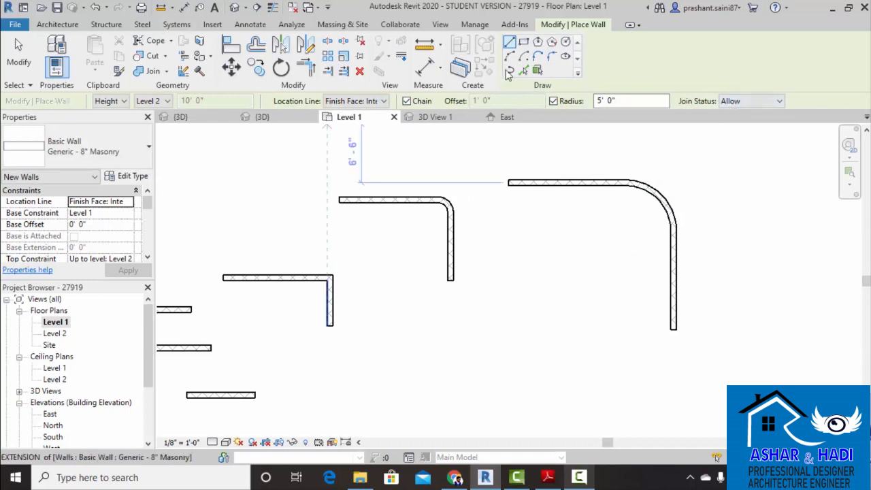
Draw a horizontal wall about 8'-9" long below the smaller rounded corner, chained through a curved bend to a downward-sloping wall.
click(468, 310)
scroll(466, 312, up, 5)
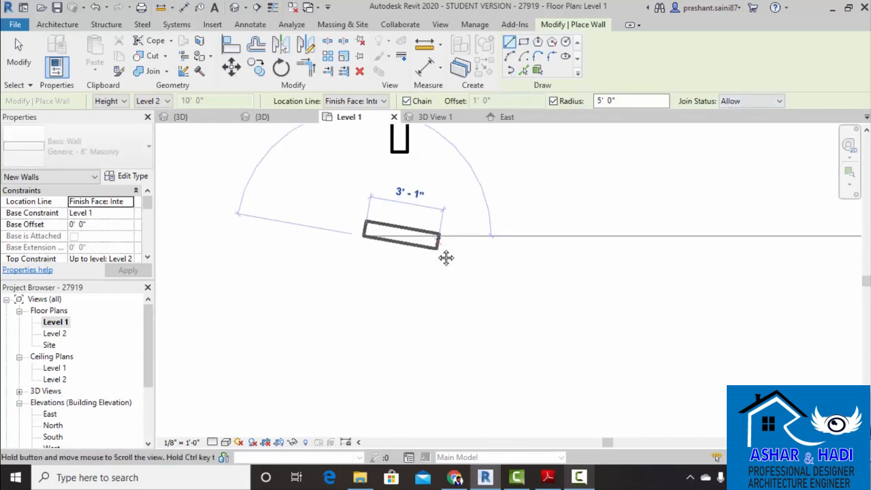
click(574, 230)
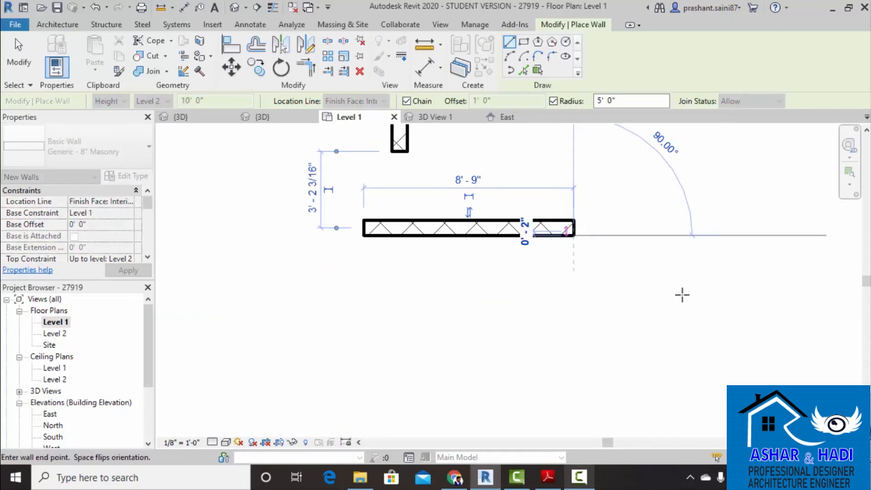
click(716, 318)
key(Escape)
key(Escape)
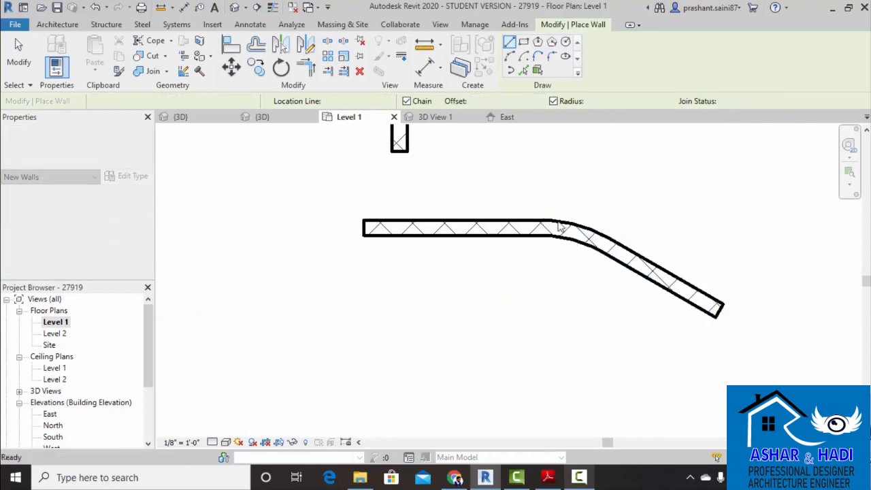
With Radius off and Offset at 0' 0", draw a 16'-0" horizontal wall chained to a downward-sloping wall about 13'-1" long below the curved-bend pair.
scroll(571, 234, down, 3)
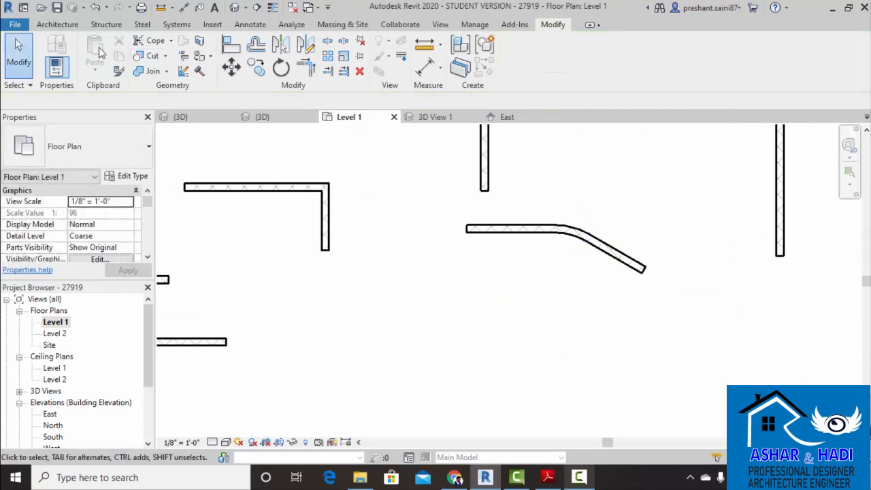
click(59, 26)
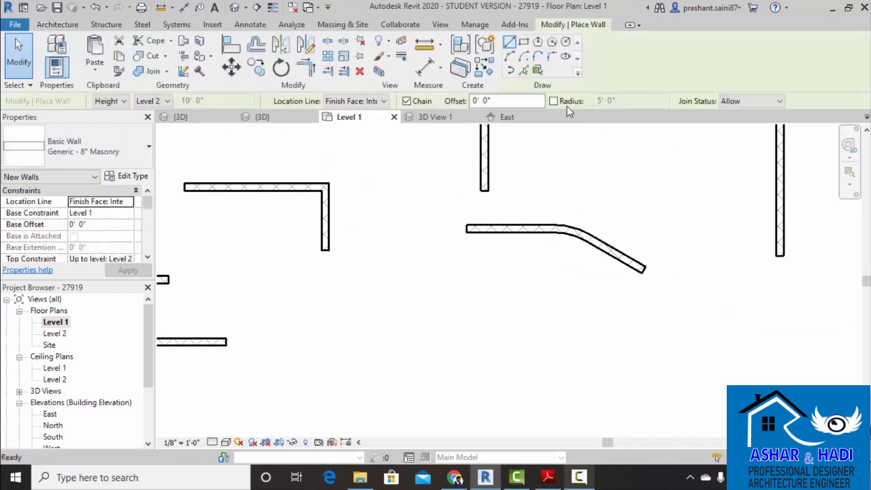
middle_drag(595, 208, 584, 156)
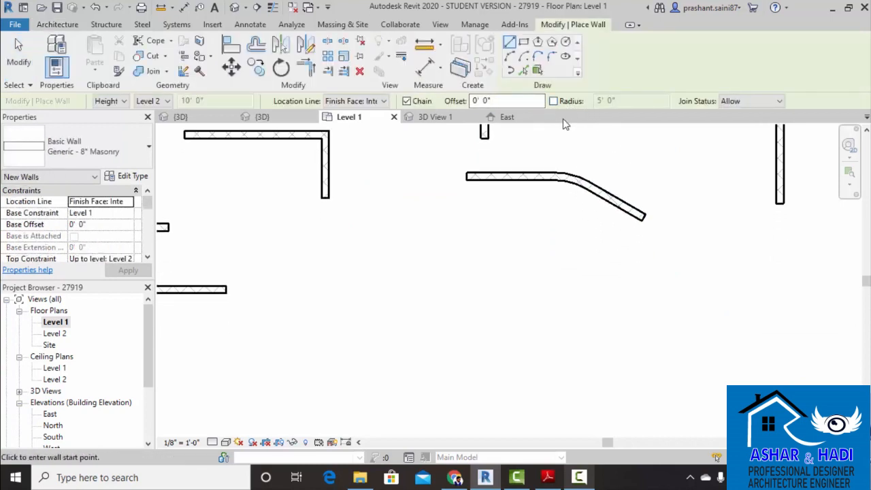
click(466, 253)
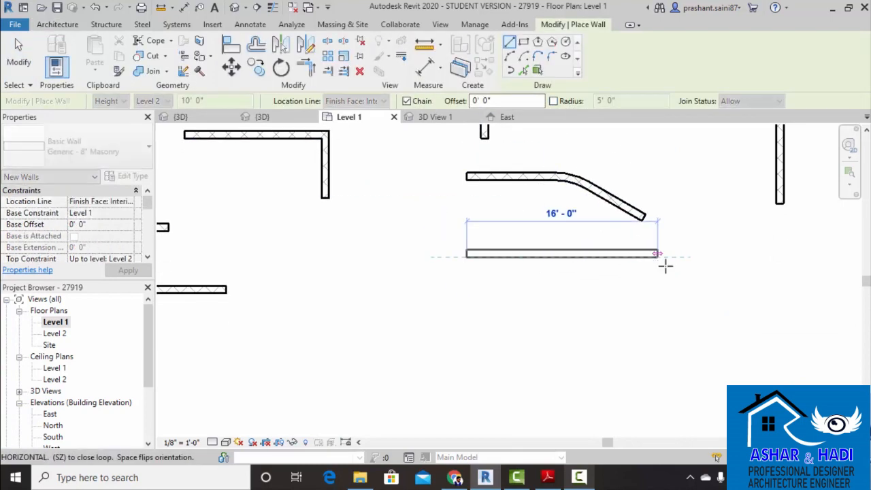
click(658, 253)
click(780, 358)
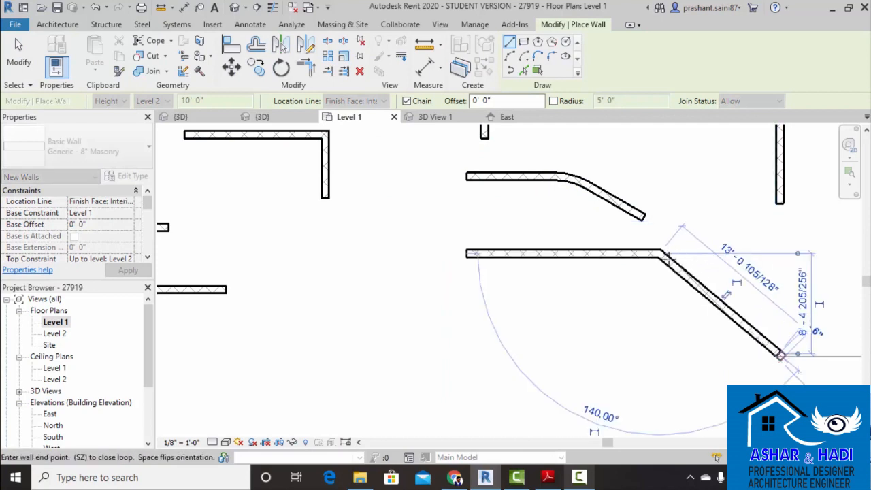
key(Escape)
scroll(661, 254, up, 5)
key(Escape)
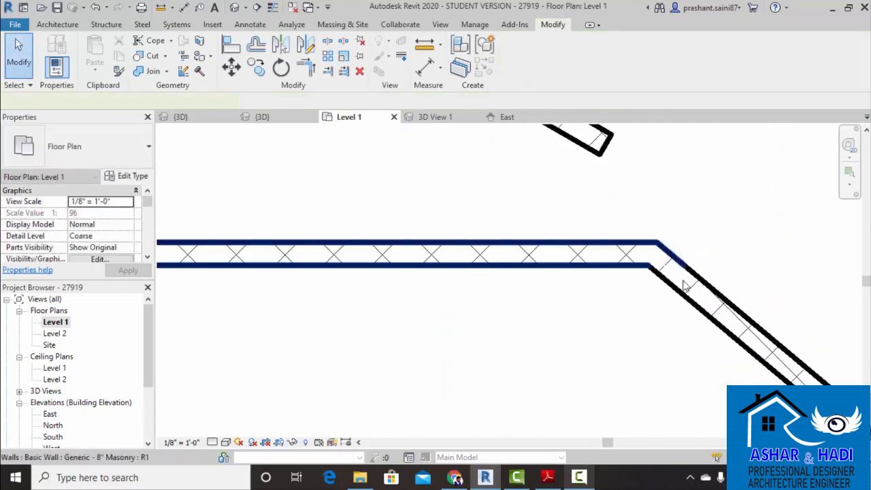
Examine how the horizontal and sloping walls meet at the sharp corner by selecting them individually.
click(686, 286)
middle_drag(686, 286, 603, 250)
click(619, 225)
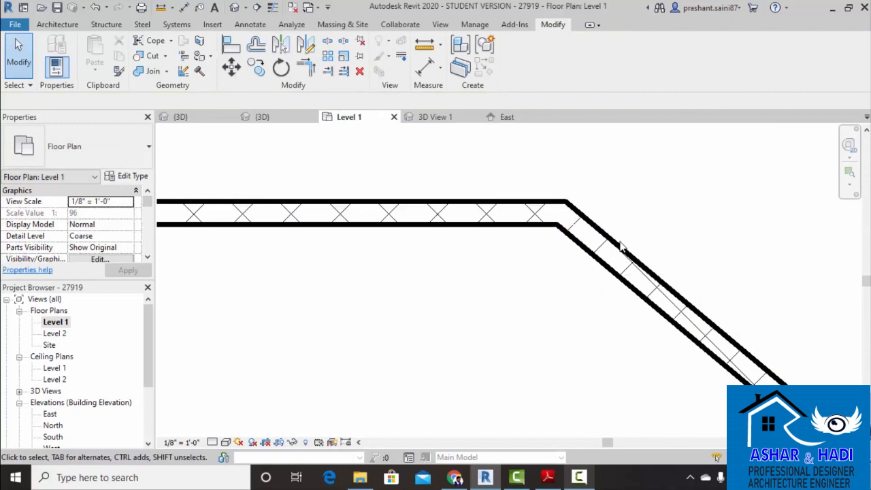
click(609, 241)
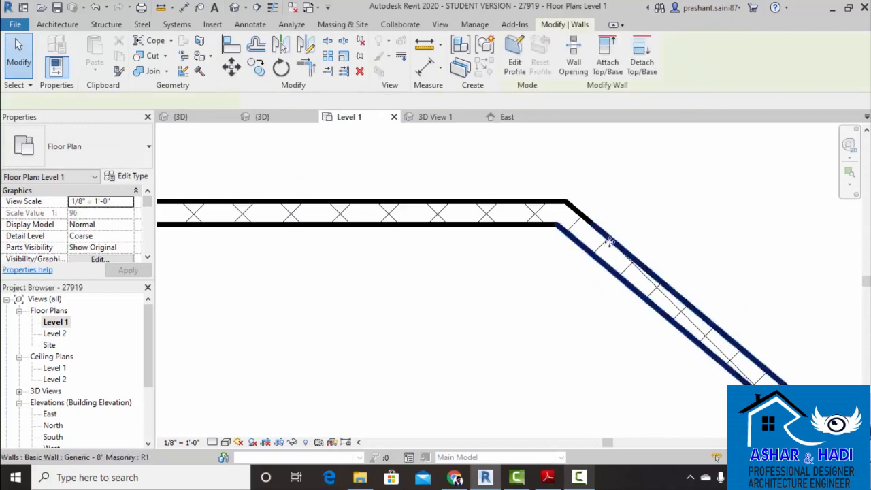
click(542, 266)
click(510, 224)
scroll(544, 243, down, 4)
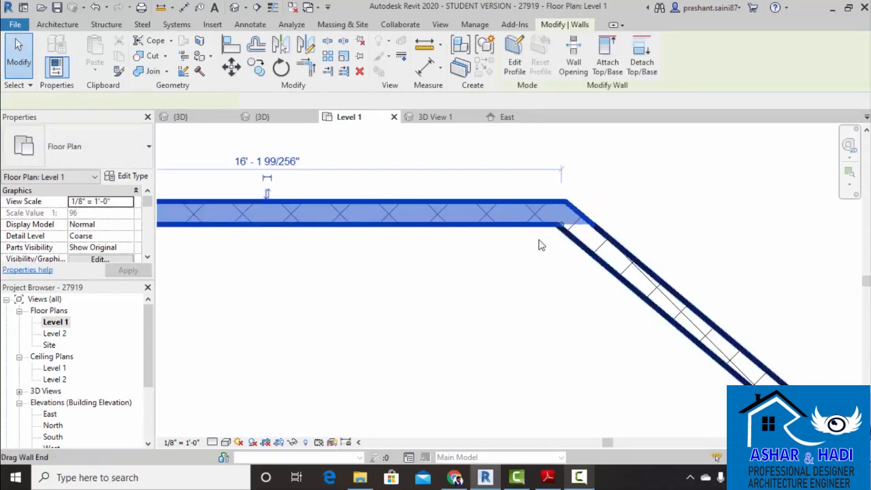
click(529, 281)
scroll(548, 224, up, 4)
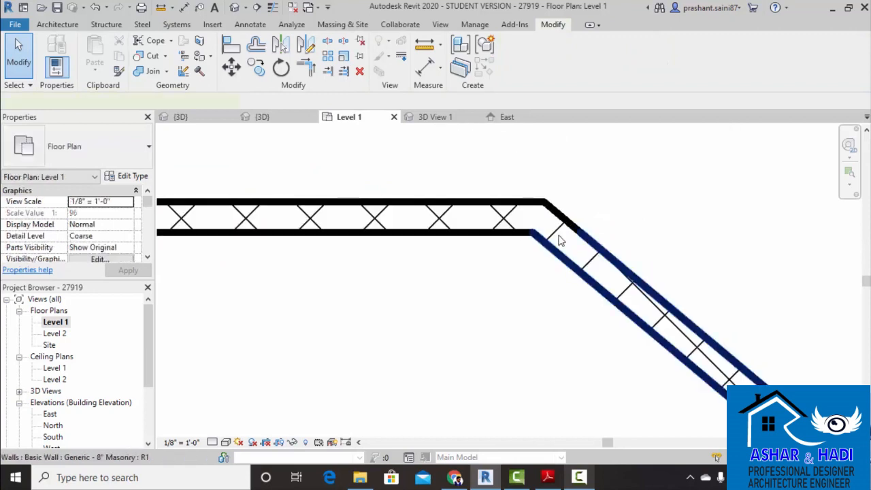
click(560, 240)
click(492, 287)
click(463, 234)
scroll(500, 293, down, 1)
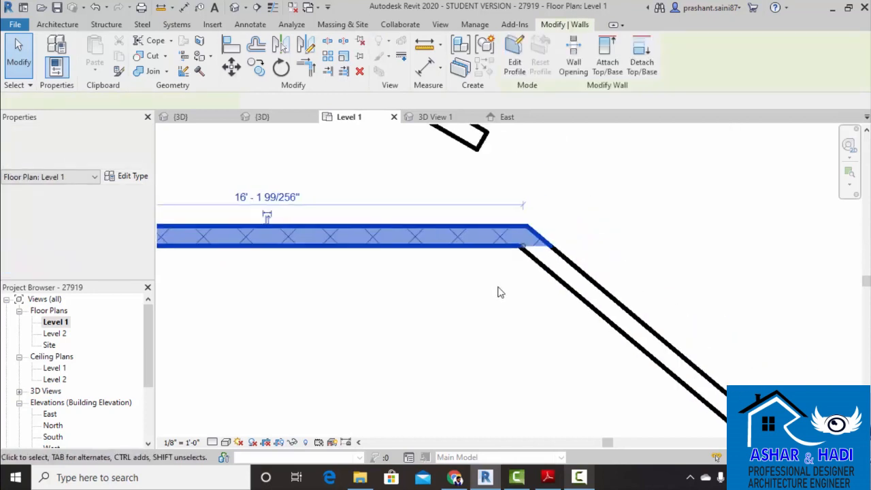
click(512, 282)
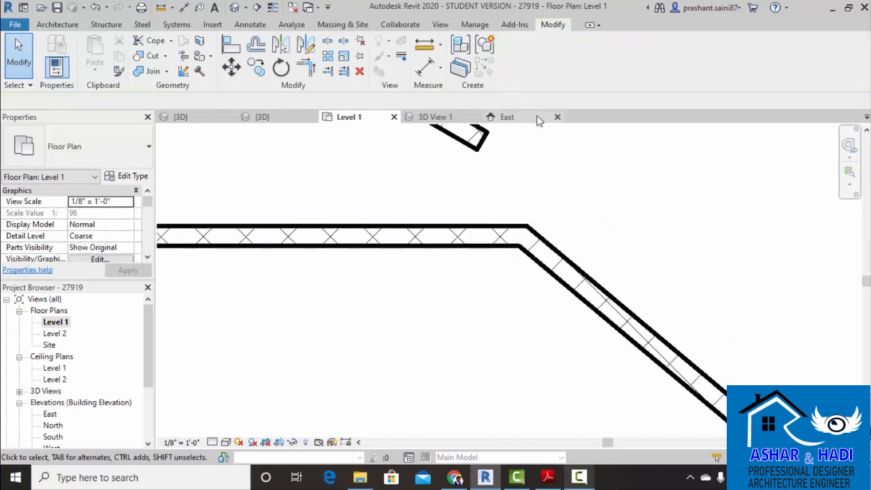
Edit the wall join at the sharp corner, trying Miter and Butt before setting it to Square off.
click(184, 72)
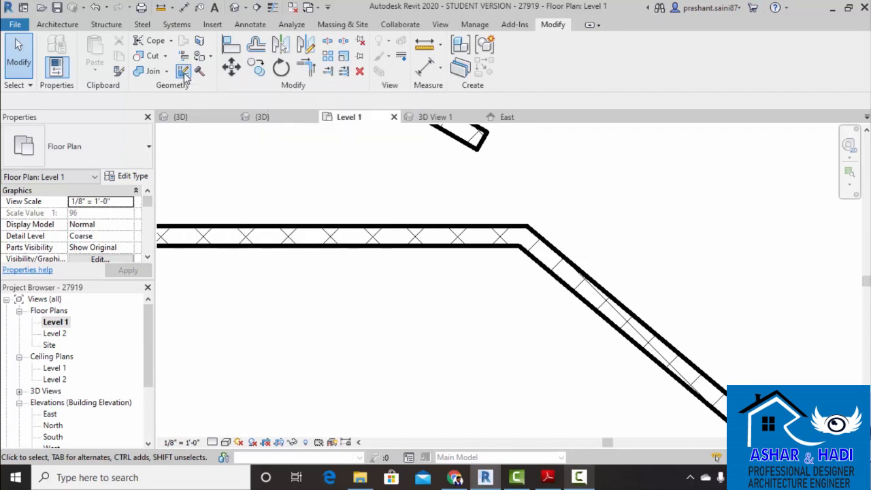
click(534, 245)
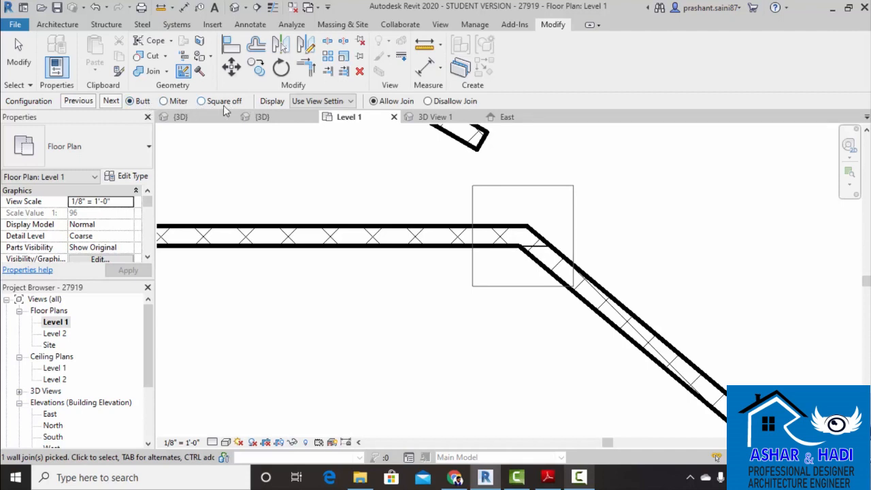
click(165, 102)
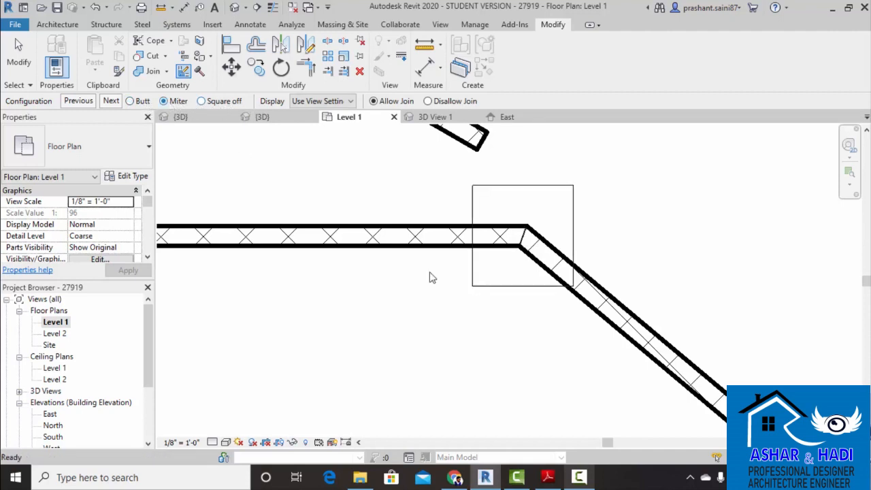
click(140, 101)
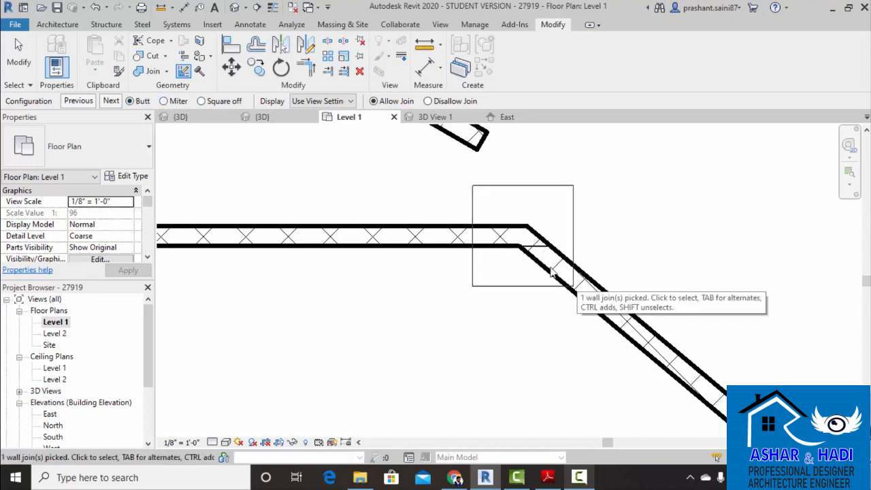
click(216, 101)
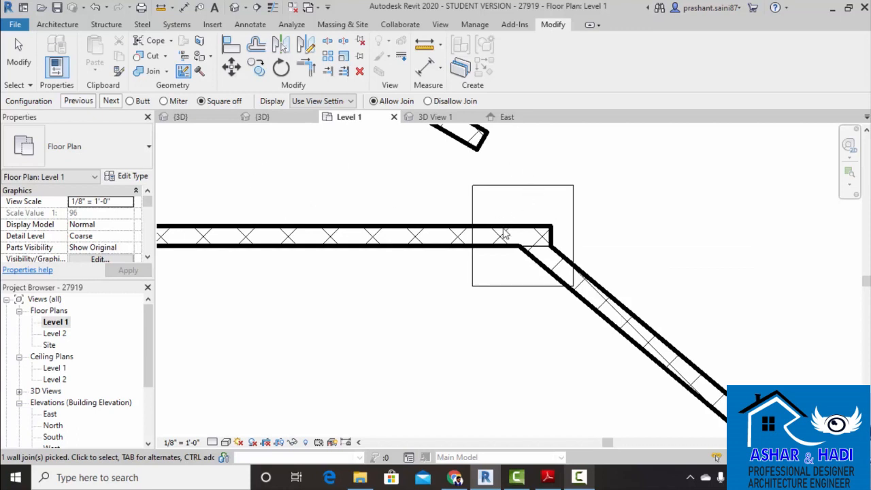
key(Escape)
Restart wall placement and review the Join Status options and the drawn sample walls, keeping Join Status at Allow.
scroll(609, 241, down, 2)
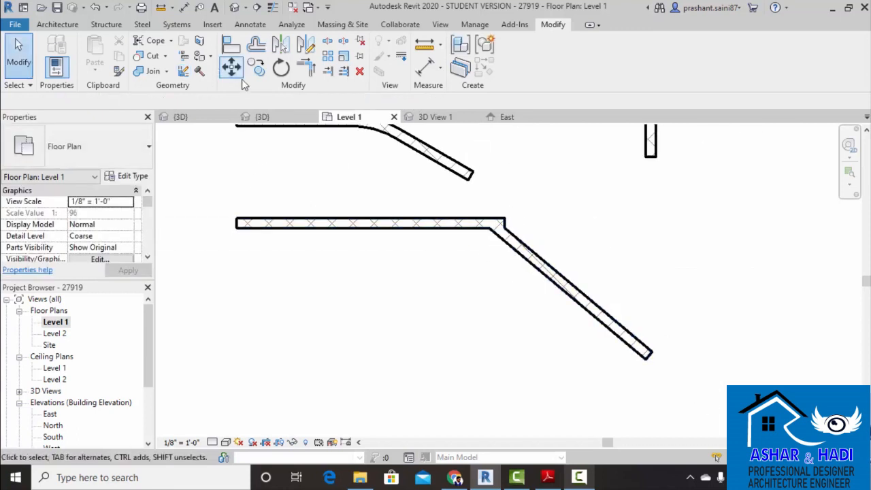
click(47, 25)
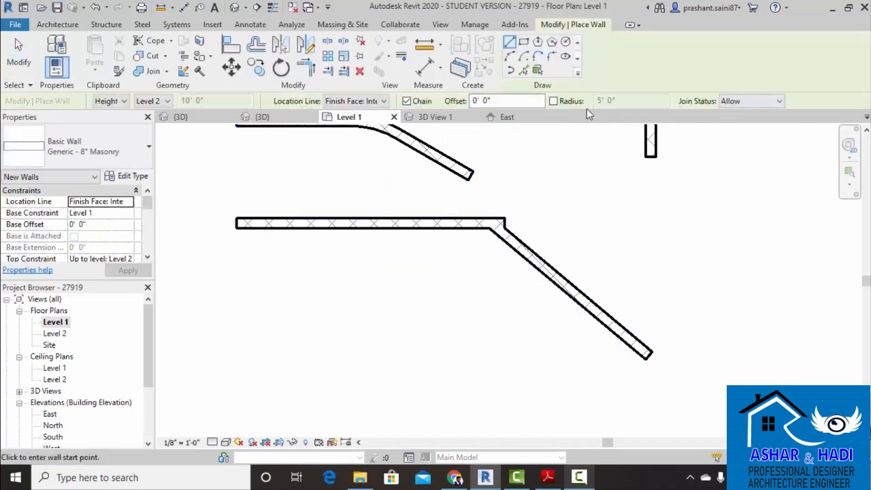
click(734, 102)
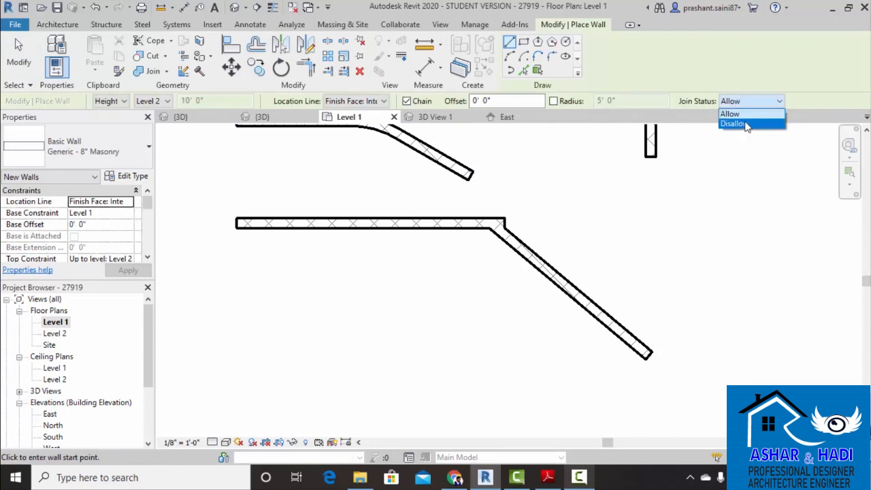
click(513, 123)
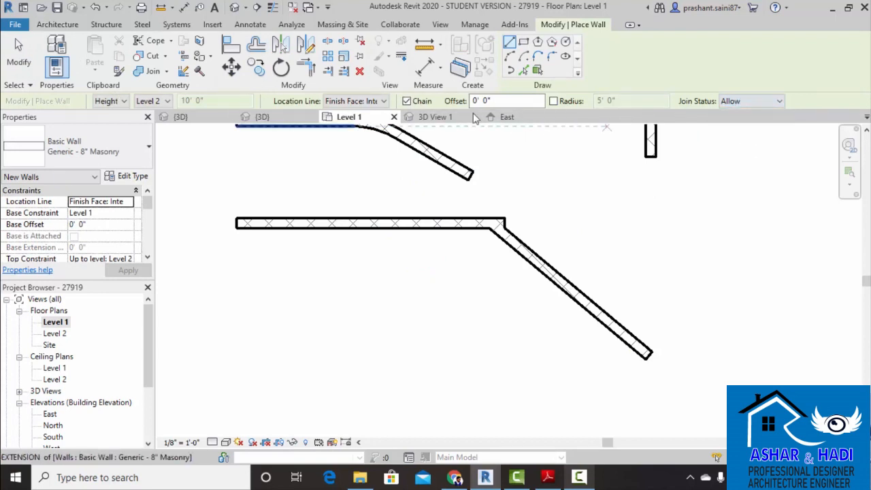
scroll(527, 179, down, 3)
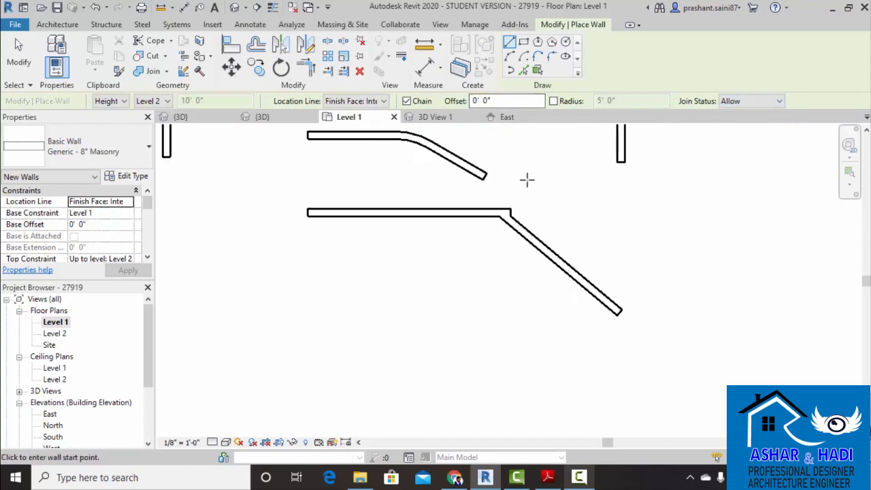
middle_drag(536, 214, 539, 281)
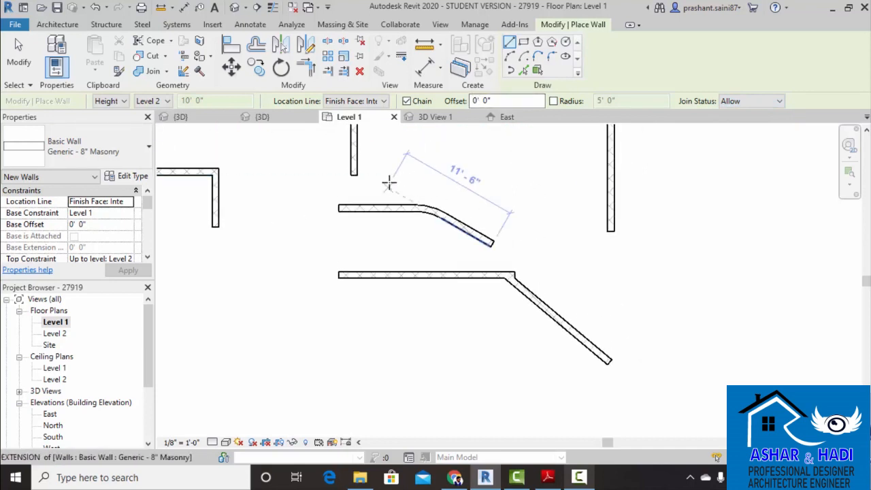
scroll(392, 185, down, 1)
middle_drag(406, 202, 431, 236)
middle_drag(288, 262, 280, 225)
middle_drag(479, 239, 481, 279)
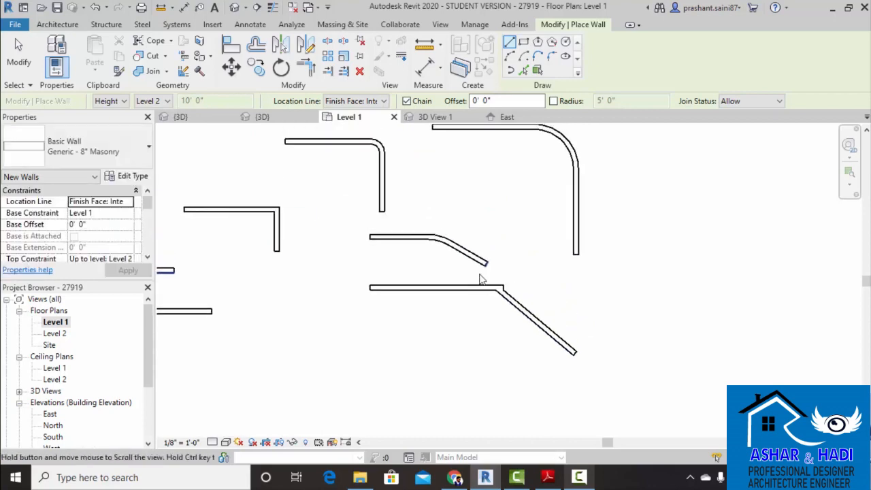
Open the type properties of the Generic - 8" Masonry wall and examine its Construction parameters, including Wrapping at Inserts.
click(121, 153)
click(120, 152)
click(136, 177)
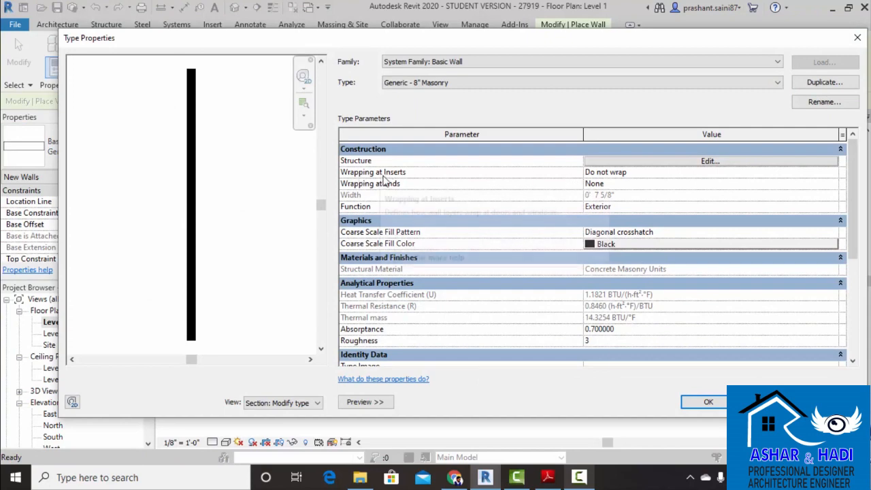
mouse_move(397, 178)
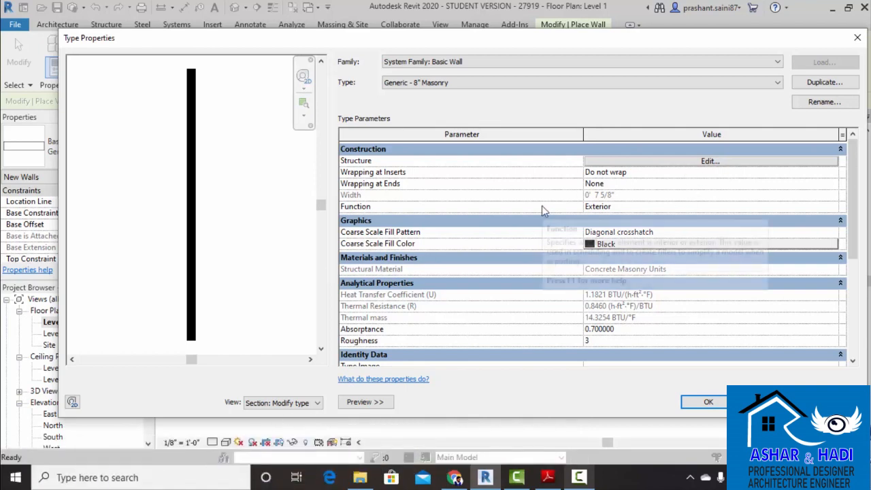
Open the structure of the Generic - 8" Masonry wall and set the Concrete Masonry Units layer's thickness to 8".
click(655, 164)
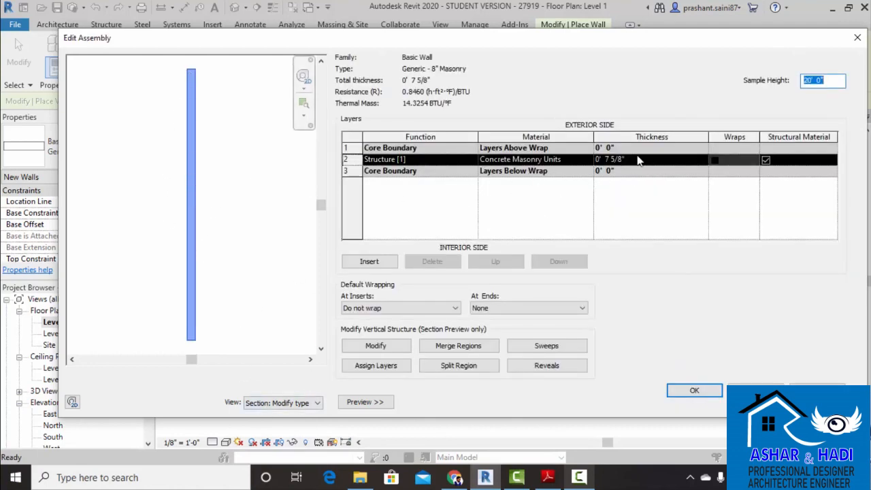
click(637, 158)
text(8")
key(Tab)
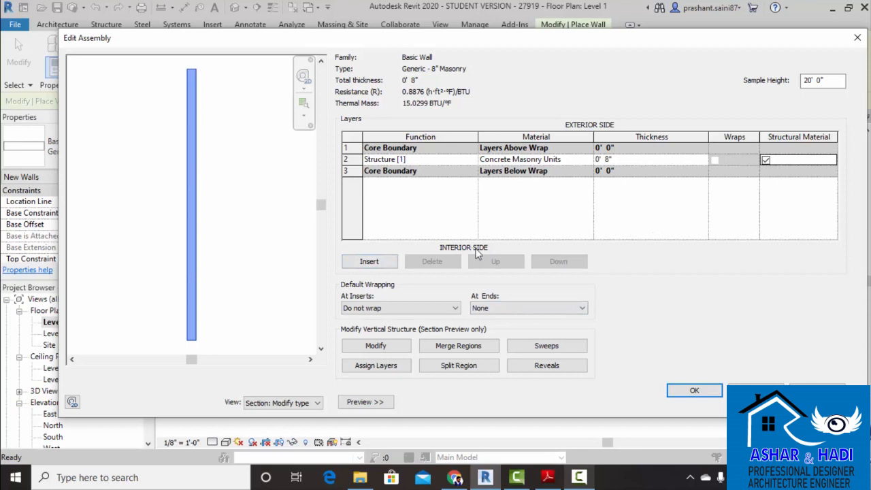
Insert a 1/2" structure layer and move it outside the core boundary on the exterior side.
click(368, 262)
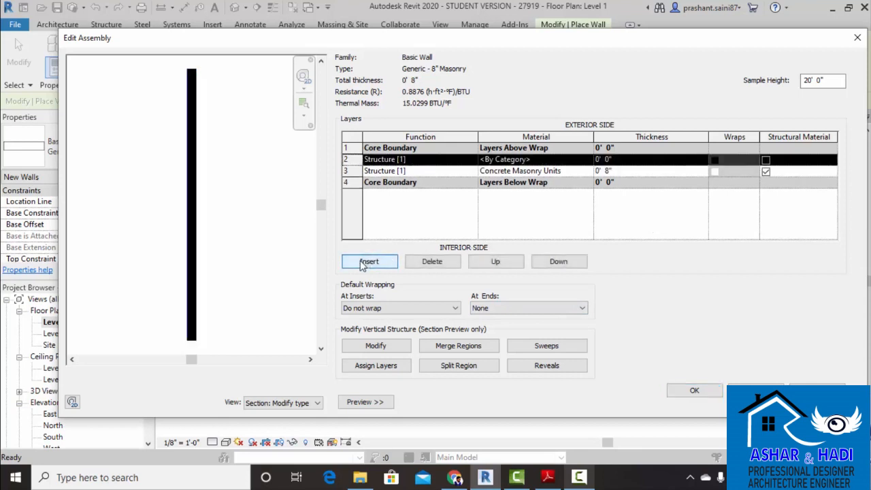
click(628, 159)
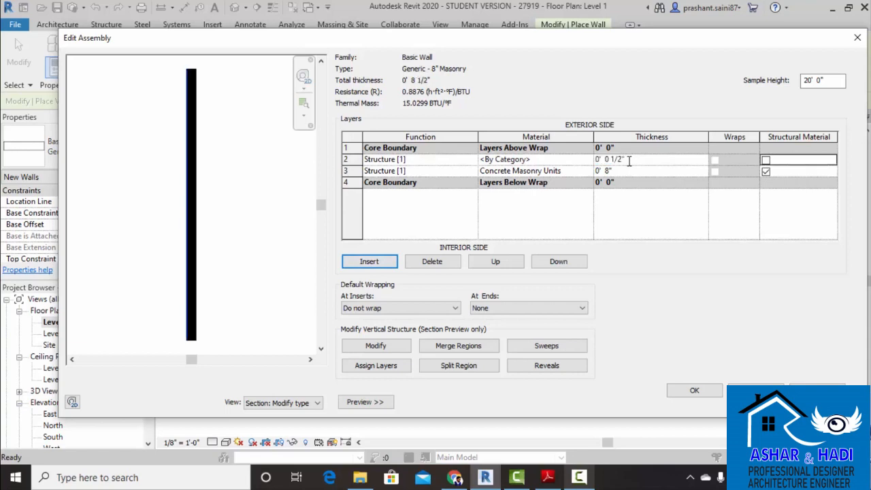
click(495, 262)
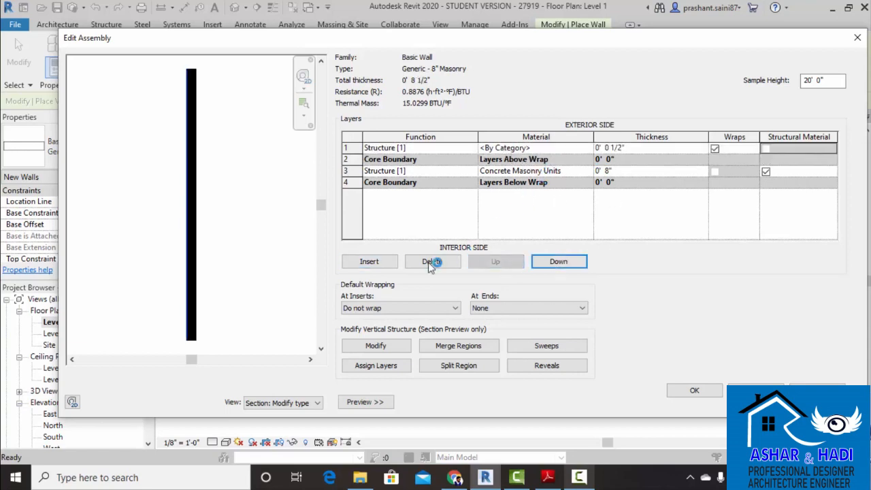
Insert a second 1/2" structure layer and move it below the core boundary on the interior side.
click(380, 262)
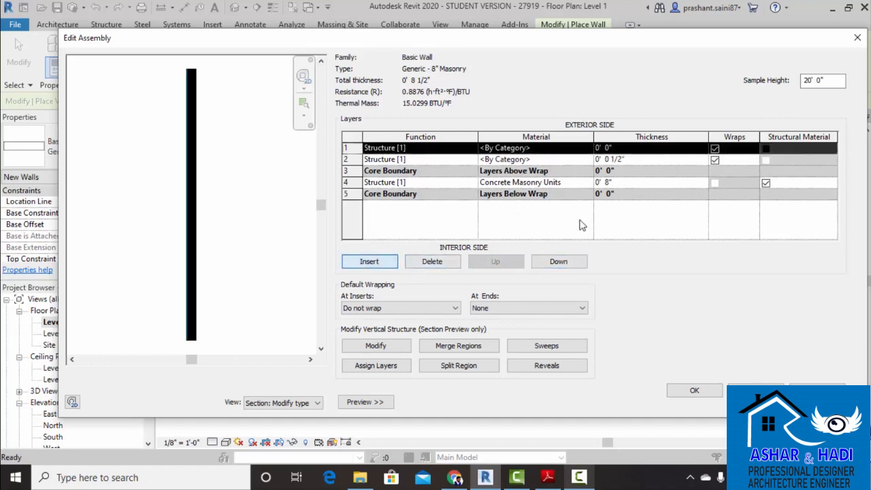
click(623, 149)
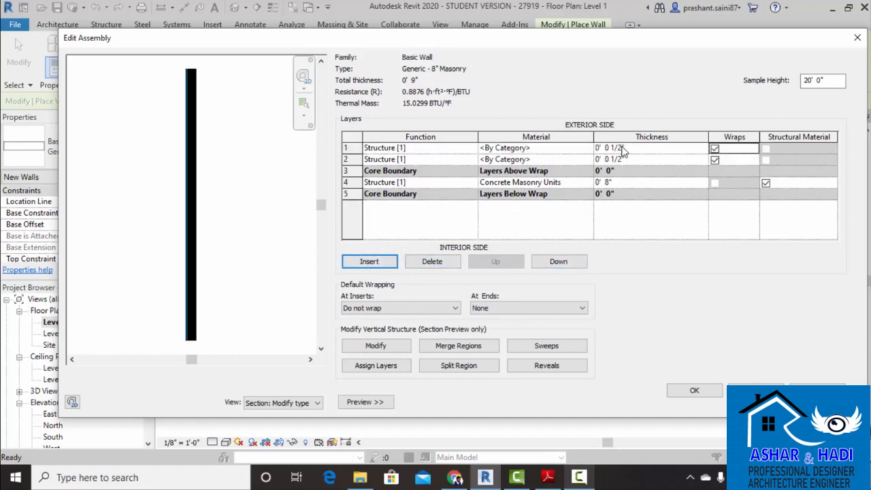
click(558, 261)
click(558, 261)
click(558, 261)
click(558, 261)
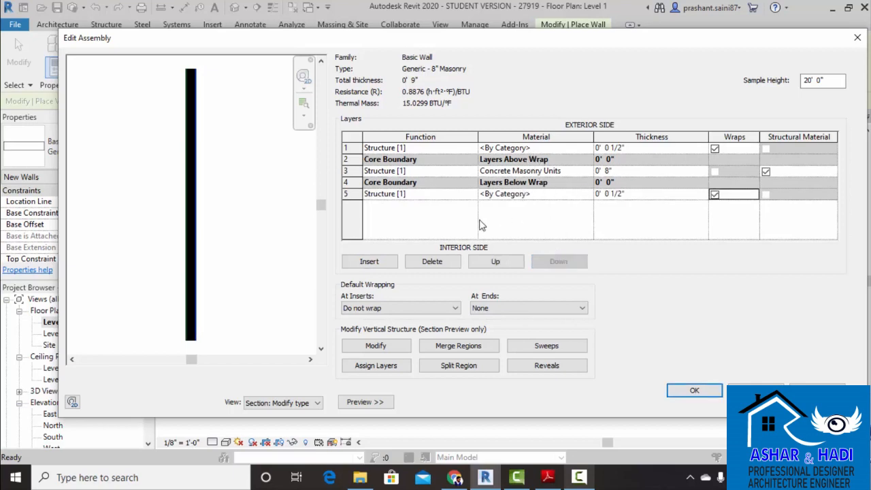
Assign the Cherry material to the 1/2" layer on the wall's exterior side.
scroll(199, 333, up, 5)
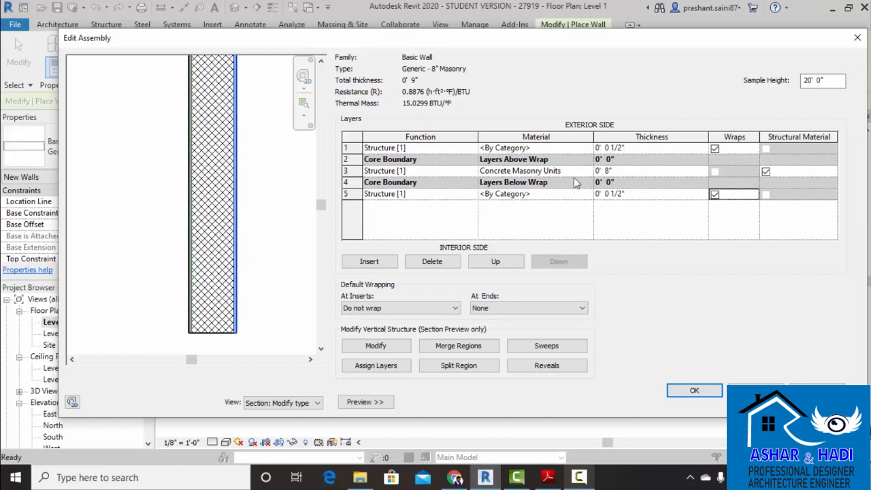
click(589, 150)
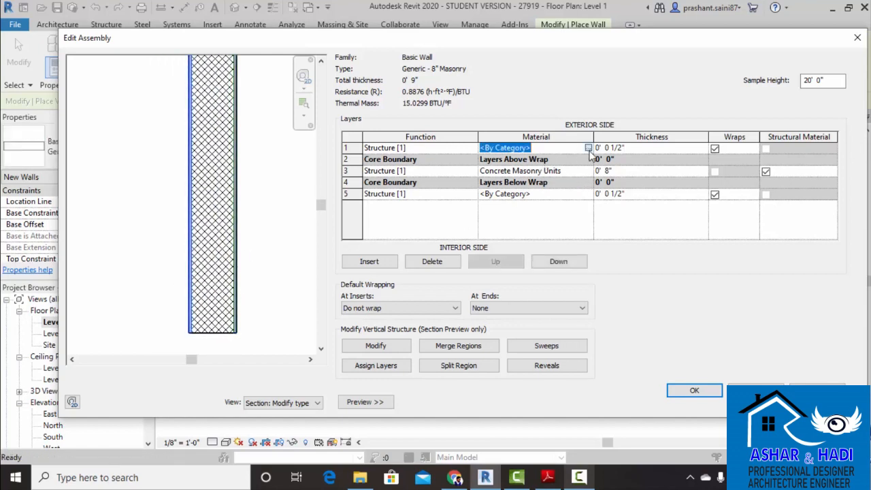
click(588, 149)
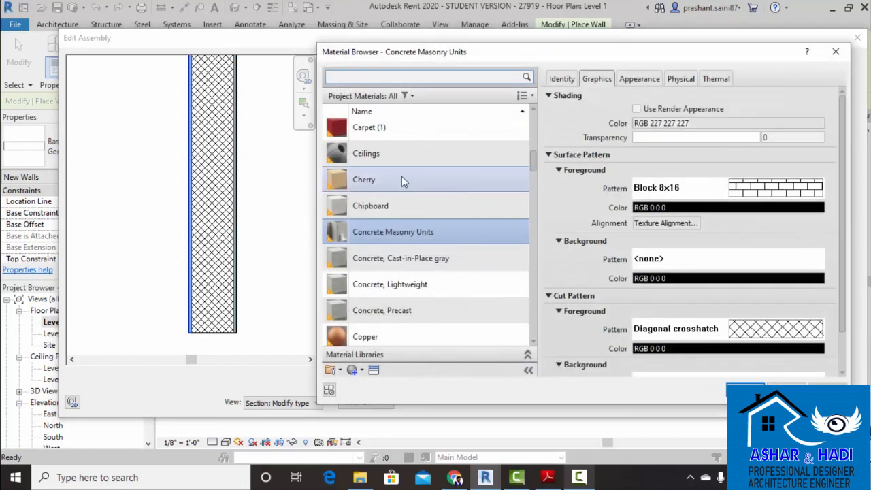
click(397, 182)
click(746, 391)
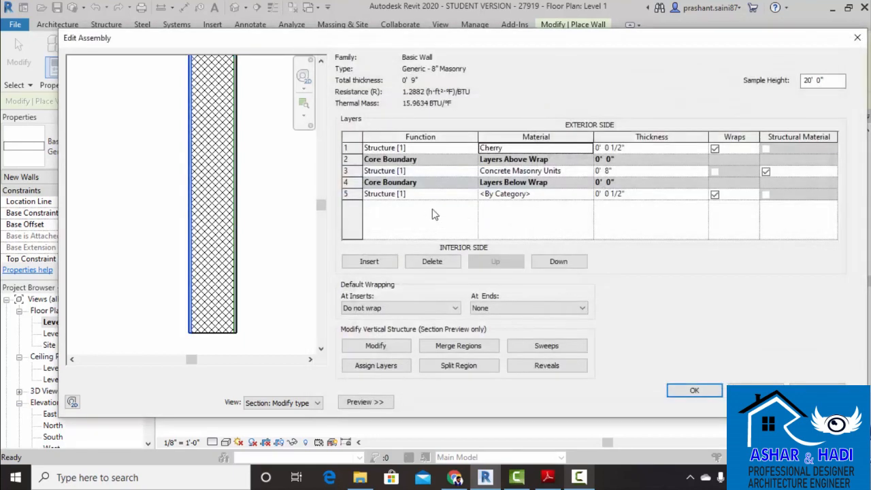
Assign the Carpet (1) material to the interior 1/2" layer and apply the wall structure and type properties.
click(582, 195)
click(588, 194)
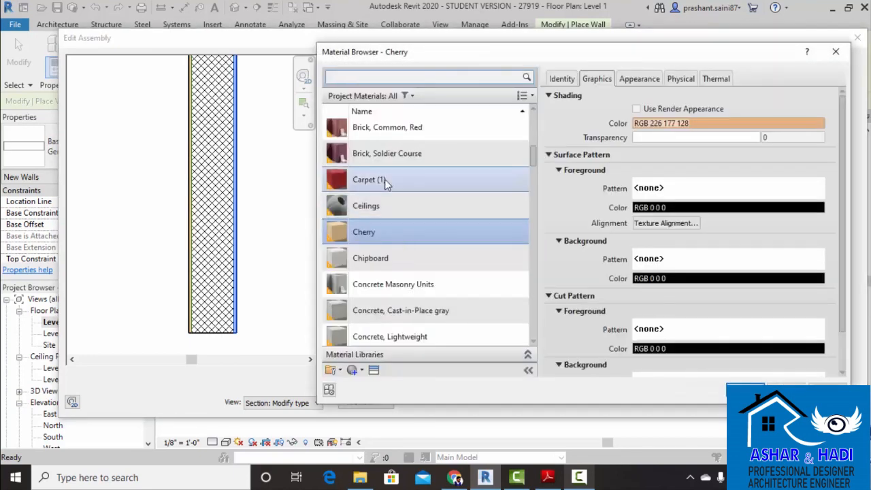
click(383, 179)
click(746, 391)
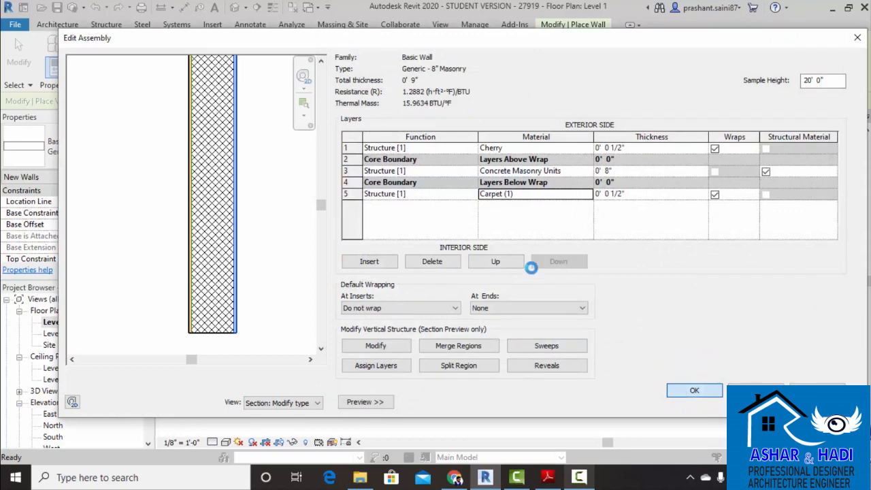
key(Return)
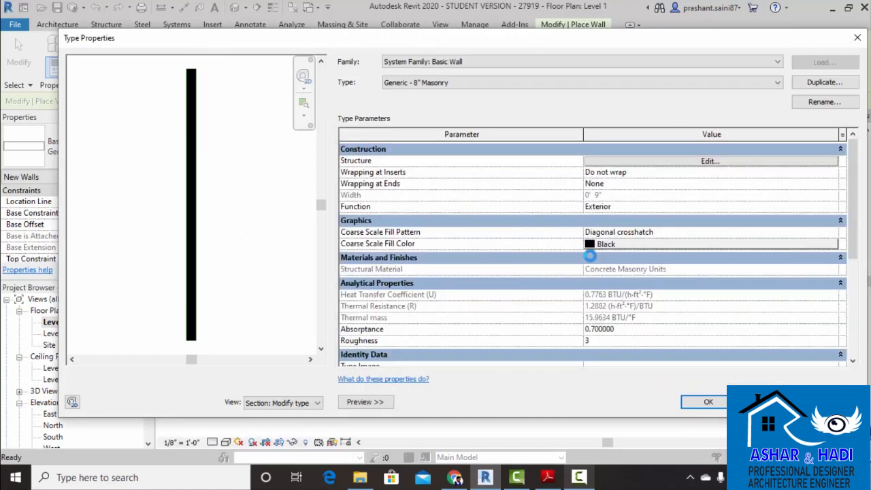
click(701, 400)
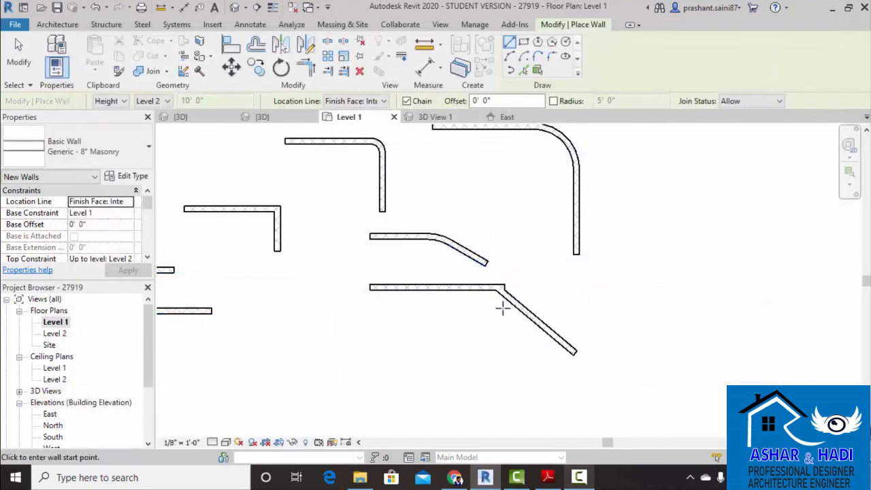
Draw a nearly horizontal Generic - 8" Masonry wall about 18'-3" long in the empty area beyond the sample walls on Level 1.
key(Escape)
scroll(503, 300, up, 2)
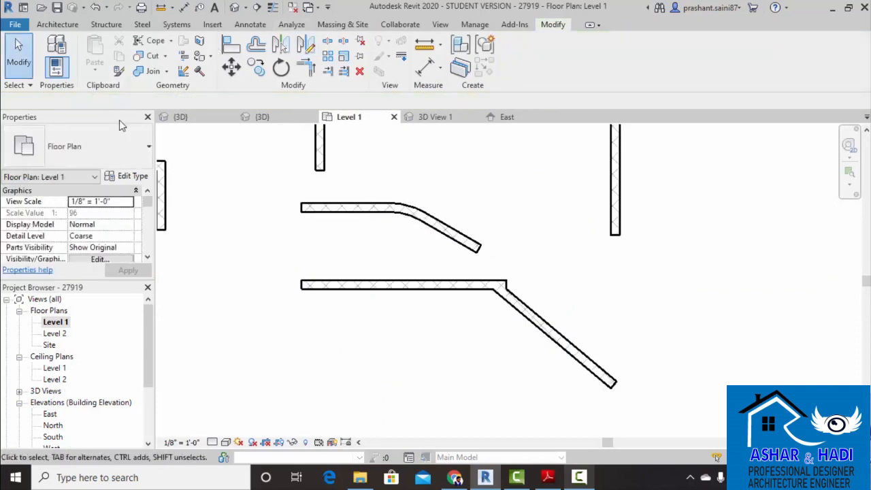
click(57, 24)
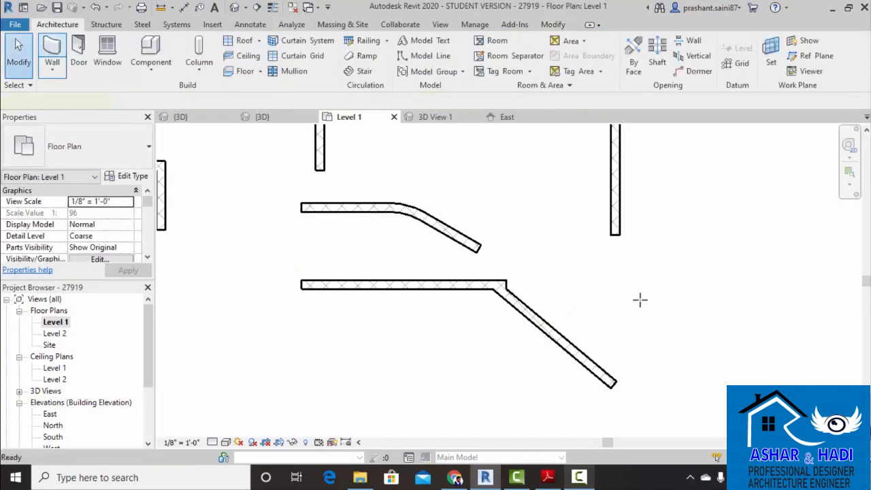
key(w)
key(a)
middle_drag(680, 299, 334, 335)
click(549, 329)
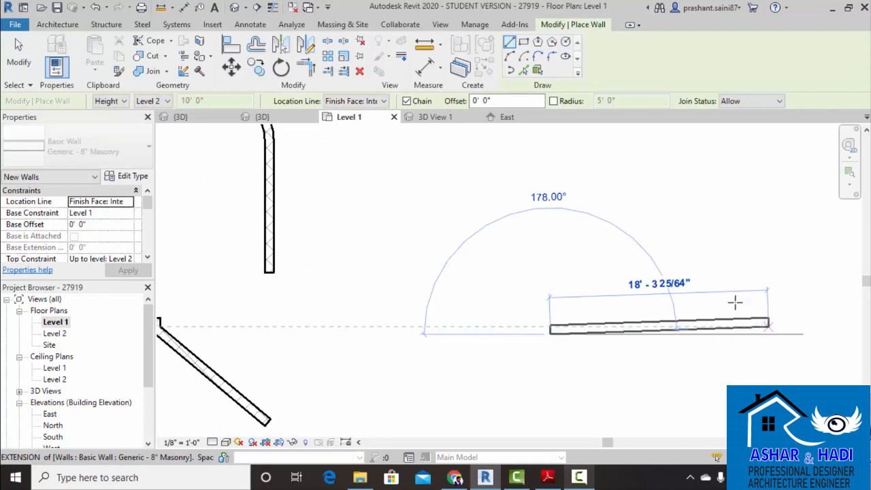
click(767, 322)
key(Escape)
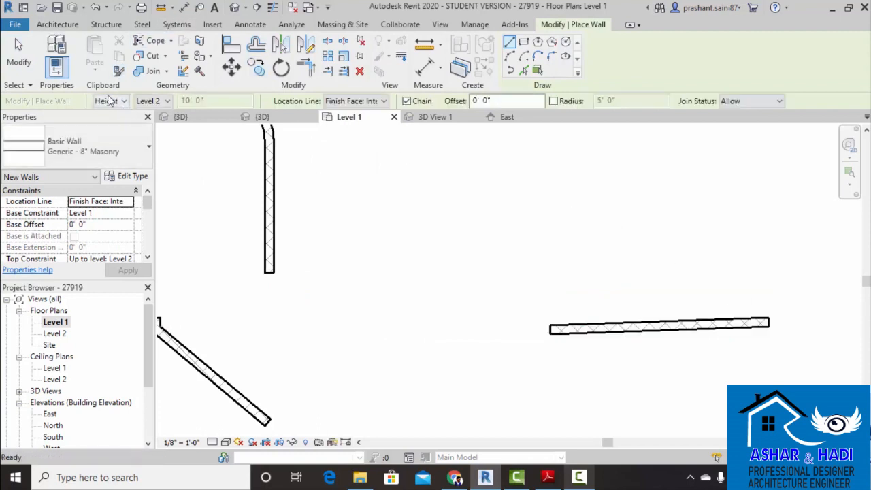
In the default 3D view, delete the lower of the two parallel masonry walls standing beside each other.
click(233, 8)
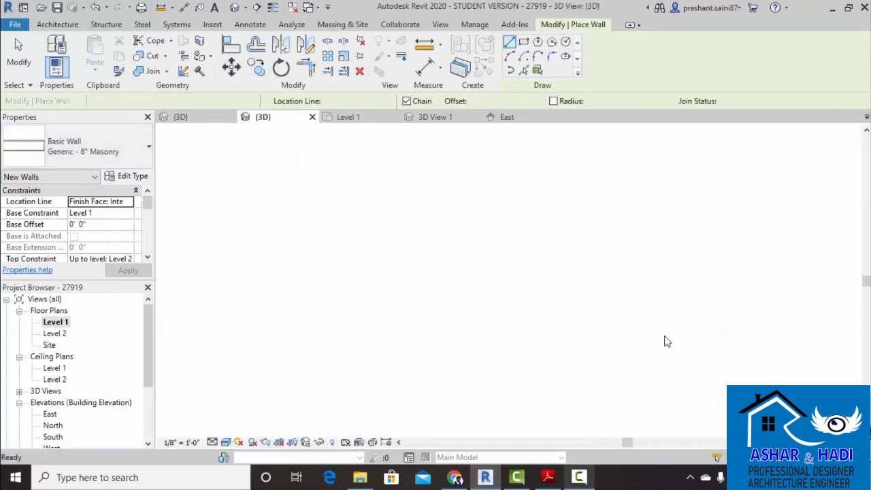
key(Escape)
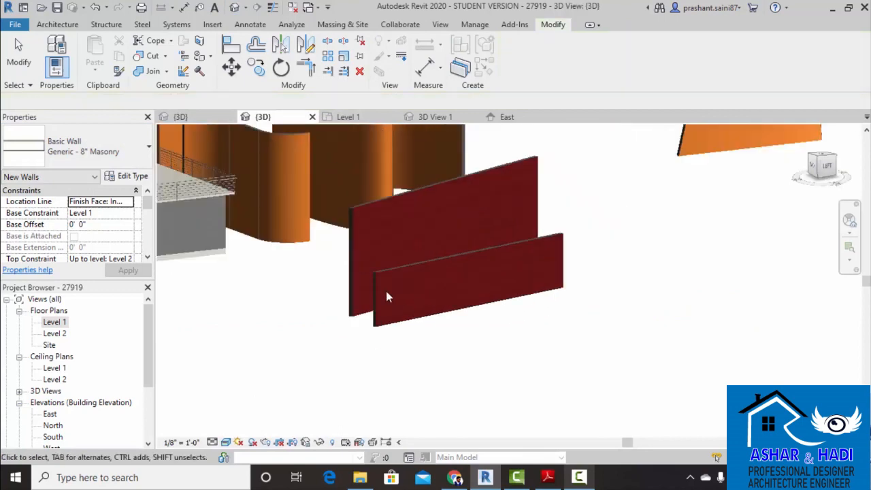
shift+middle_drag(387, 298, 549, 334)
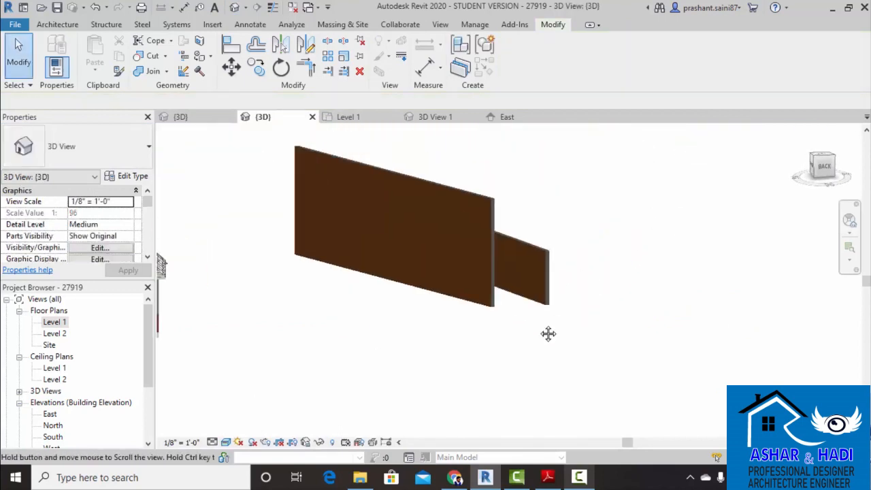
scroll(525, 306, up, 5)
click(484, 313)
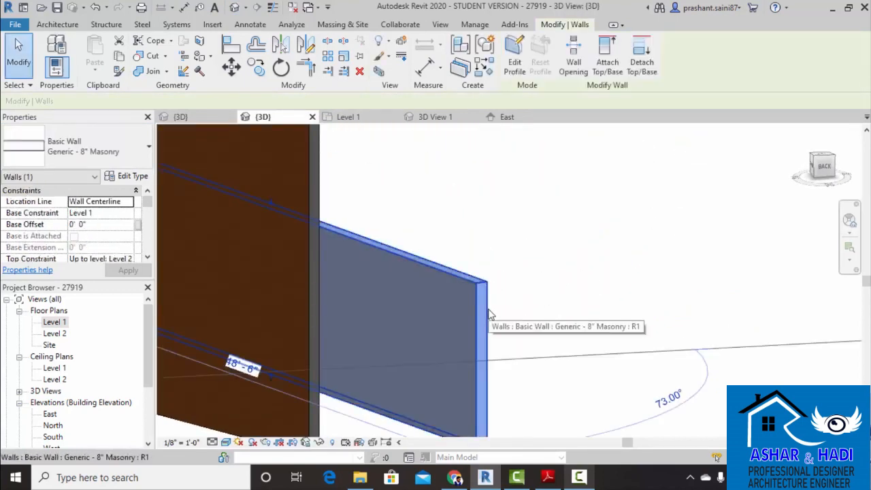
key(Delete)
Create parts from the remaining tall masonry wall so its layers are shown separately.
scroll(655, 295, down, 5)
shift+middle_drag(621, 315, 593, 222)
scroll(582, 195, up, 5)
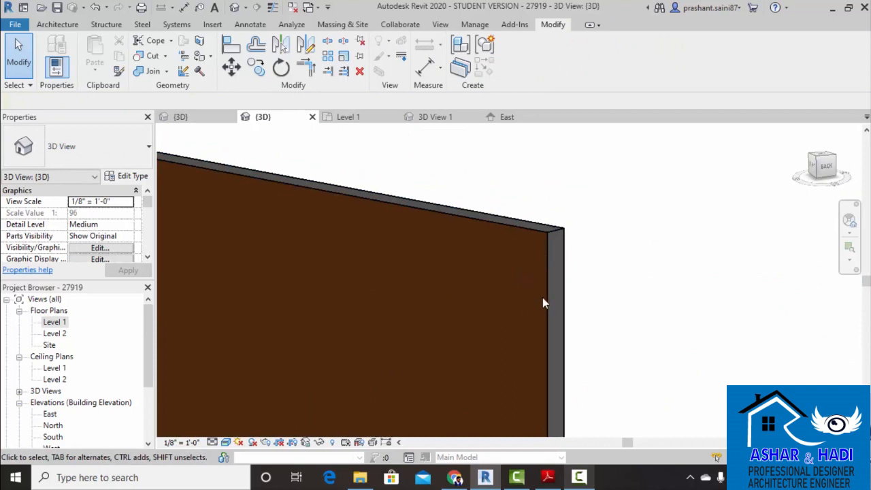
scroll(605, 300, up, 2)
scroll(522, 243, up, 2)
middle_drag(522, 242, 638, 352)
scroll(603, 287, up, 2)
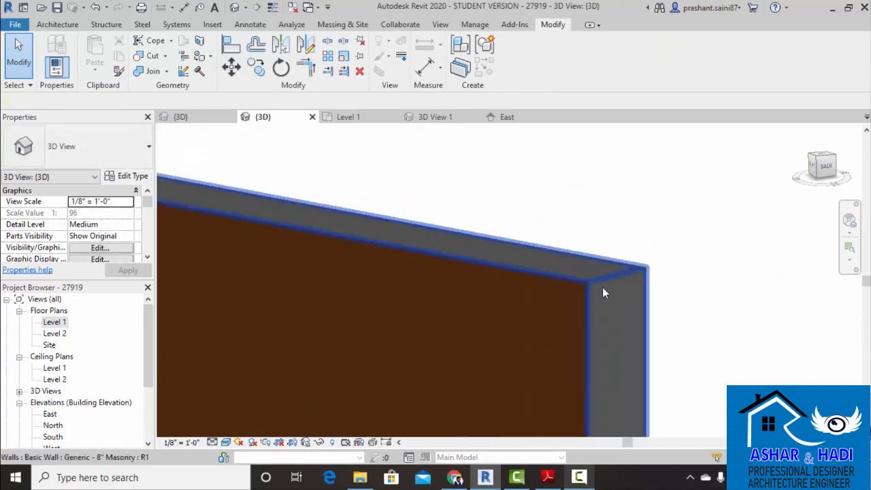
shift+middle_drag(602, 293, 504, 350)
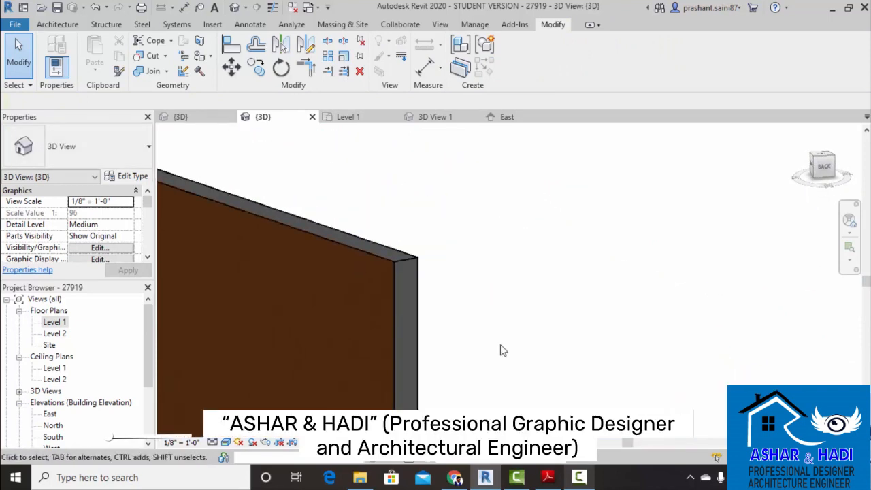
click(463, 70)
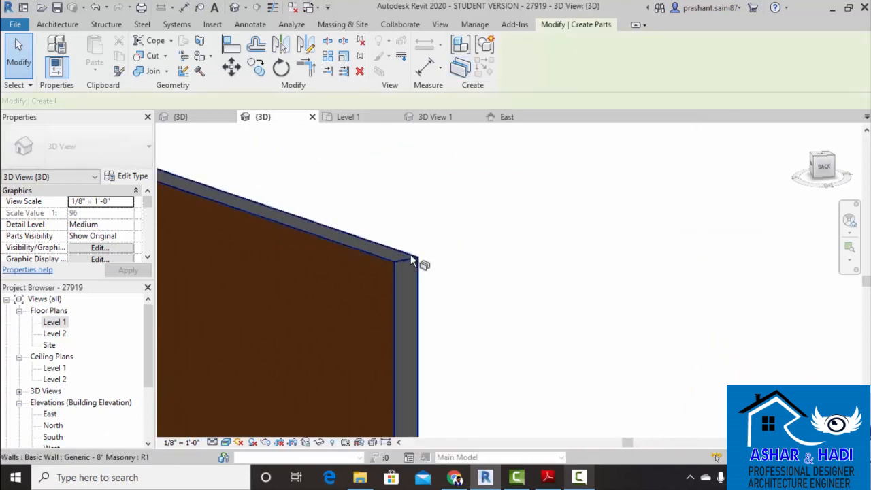
click(411, 256)
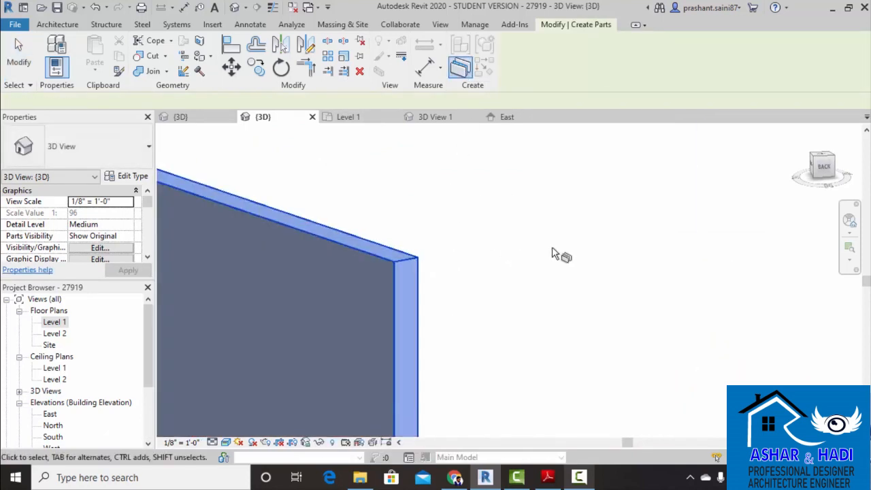
key(Return)
click(531, 276)
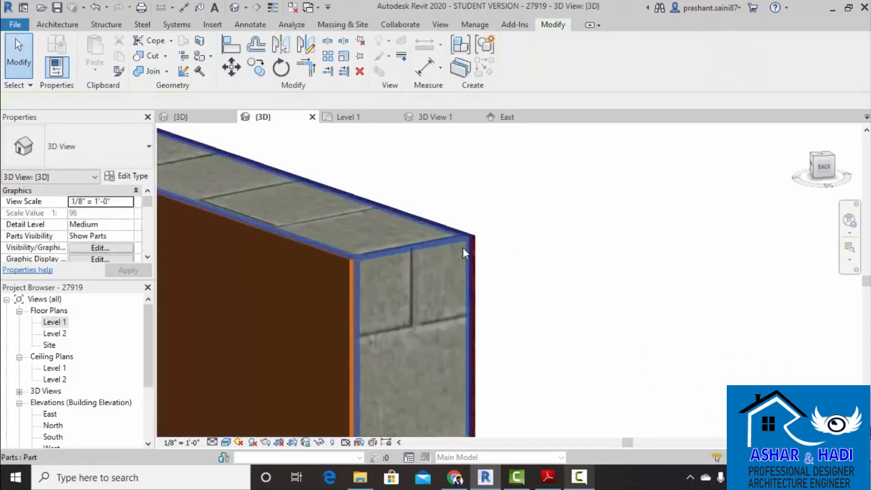
Examine the wall's masonry core and its Cherry and Carpet finish layers at both ends in 3D.
shift+middle_drag(463, 253, 511, 292)
scroll(554, 311, down, 5)
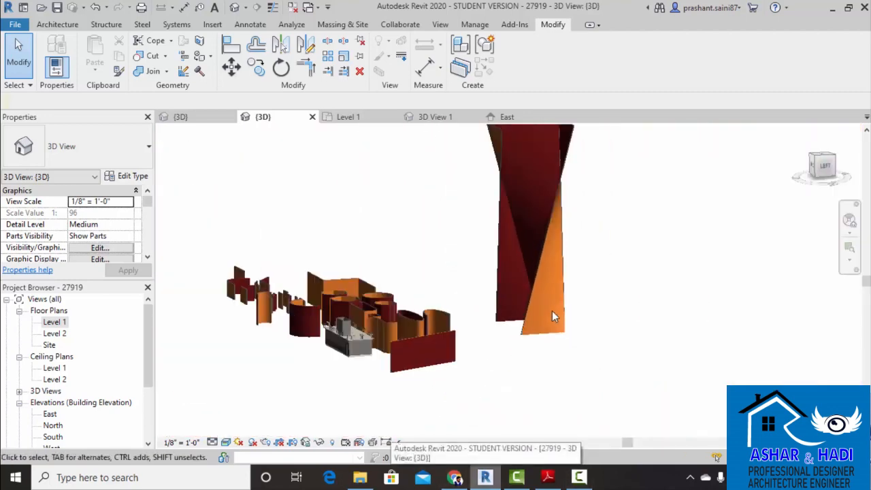
shift+middle_drag(552, 316, 502, 326)
scroll(424, 316, up, 5)
shift+middle_drag(424, 316, 549, 349)
scroll(479, 296, up, 8)
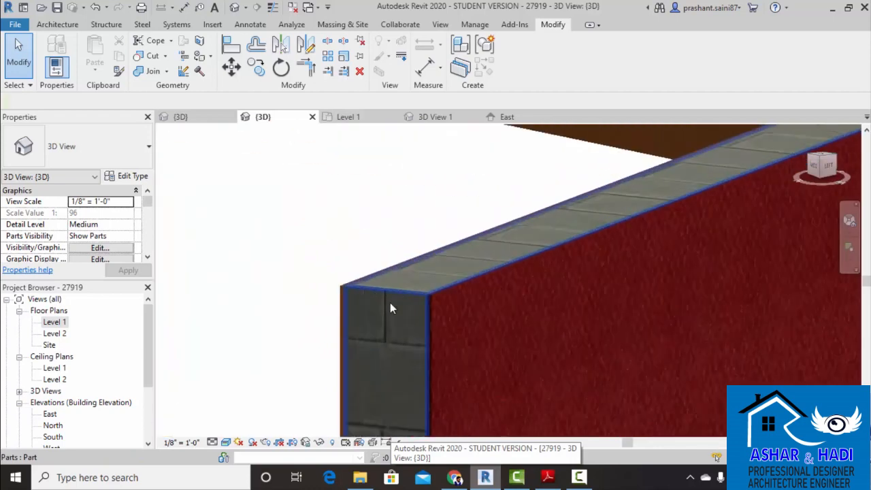
scroll(393, 336, up, 4)
shift+middle_drag(393, 332, 182, 236)
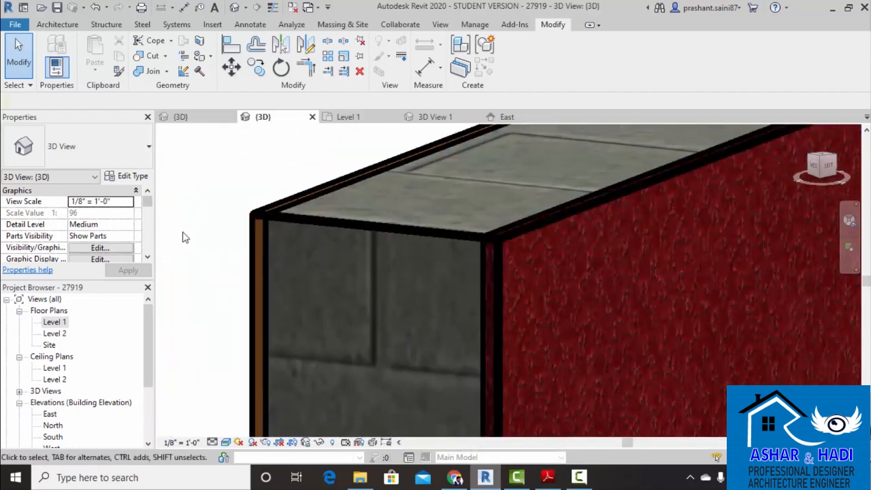
shift+middle_drag(275, 232, 311, 241)
scroll(331, 252, down, 4)
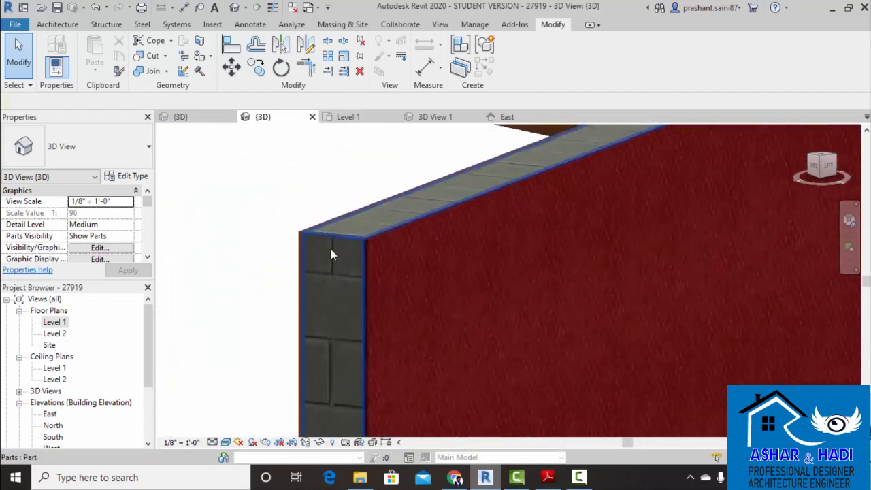
scroll(404, 291, down, 2)
scroll(405, 292, down, 6)
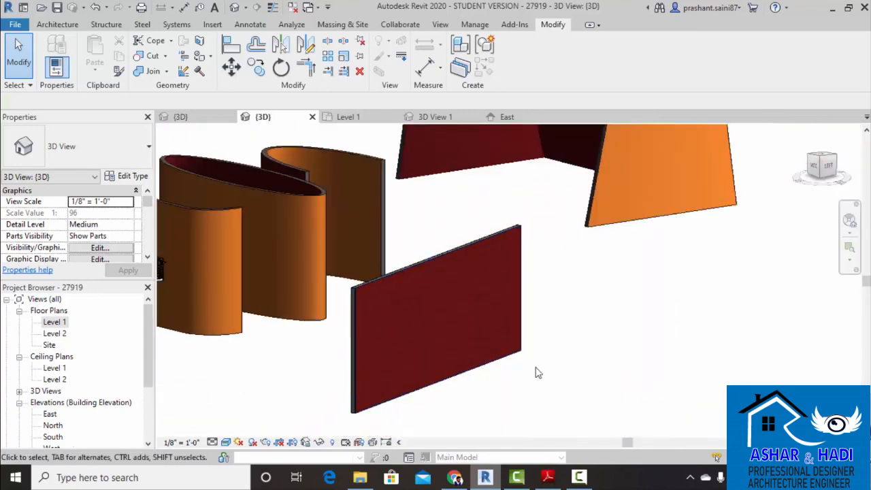
Review the Wrapping at Inserts options in the Generic - 8" Masonry wall type properties for a new wall.
scroll(389, 286, up, 5)
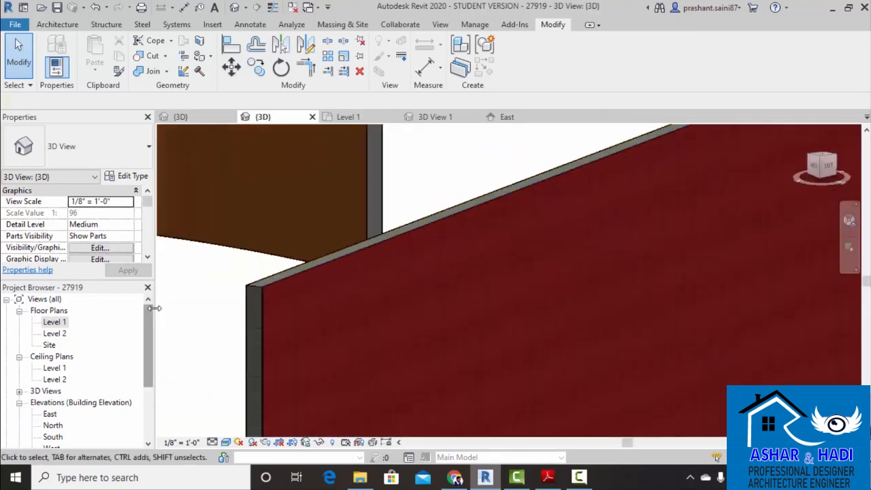
shift+middle_drag(265, 295, 225, 245)
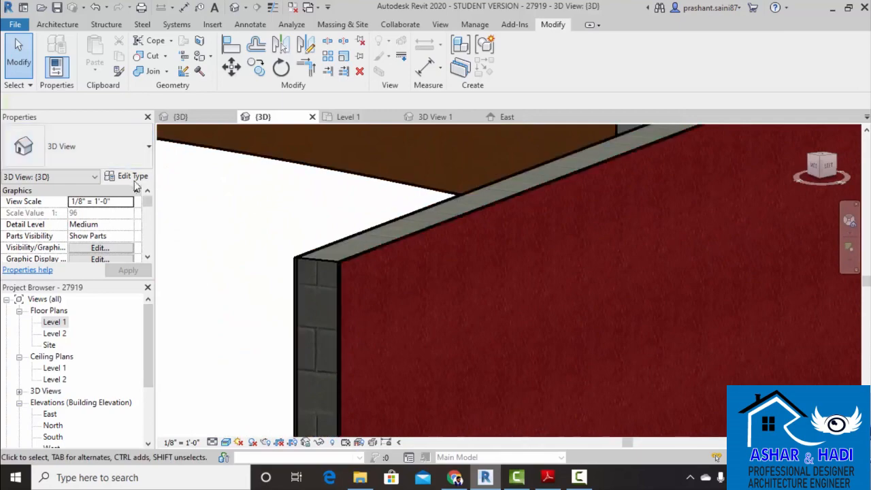
click(57, 25)
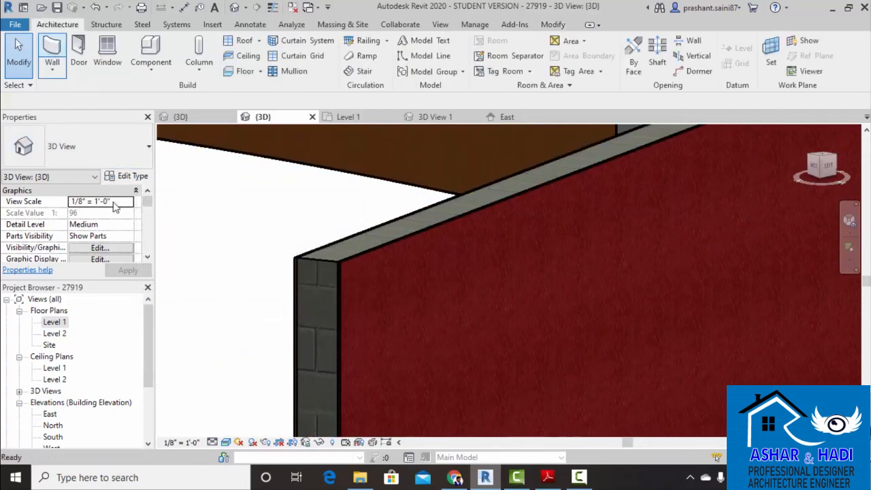
key(w)
key(a)
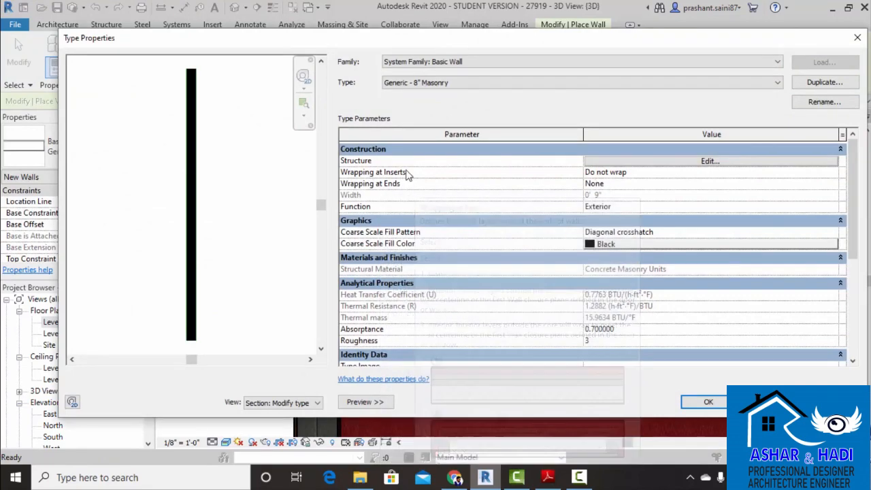
mouse_move(416, 176)
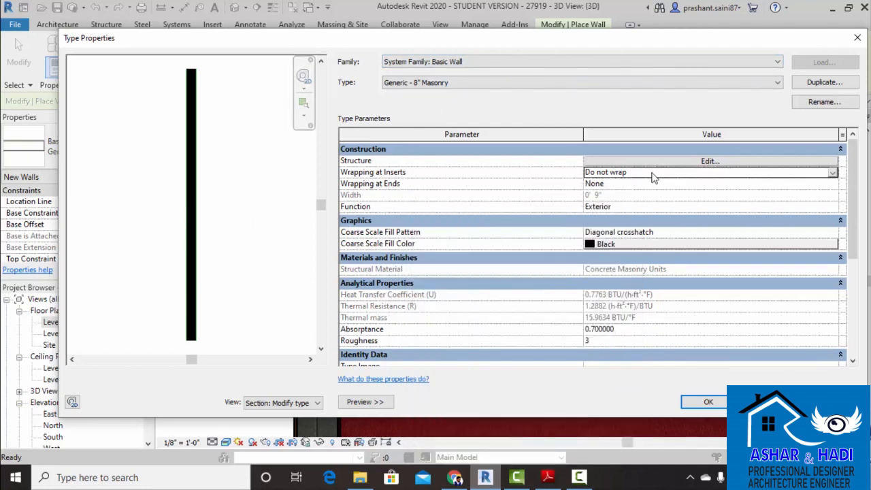
click(653, 176)
click(833, 173)
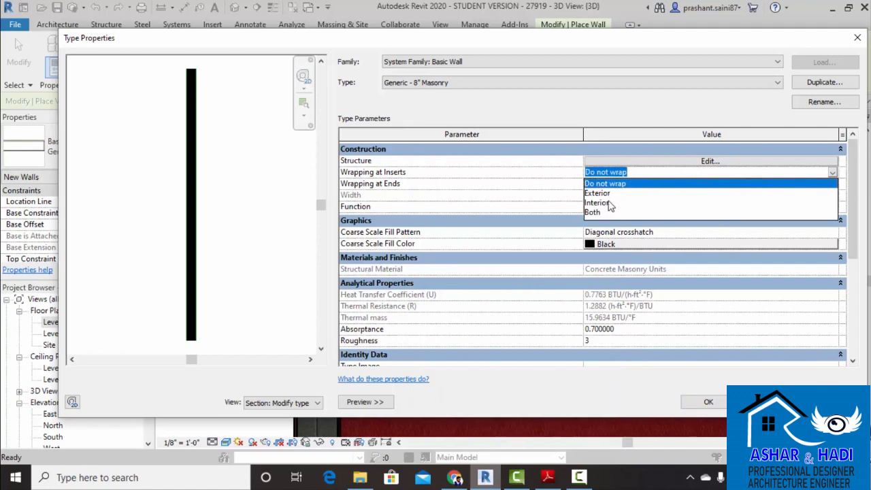
click(555, 184)
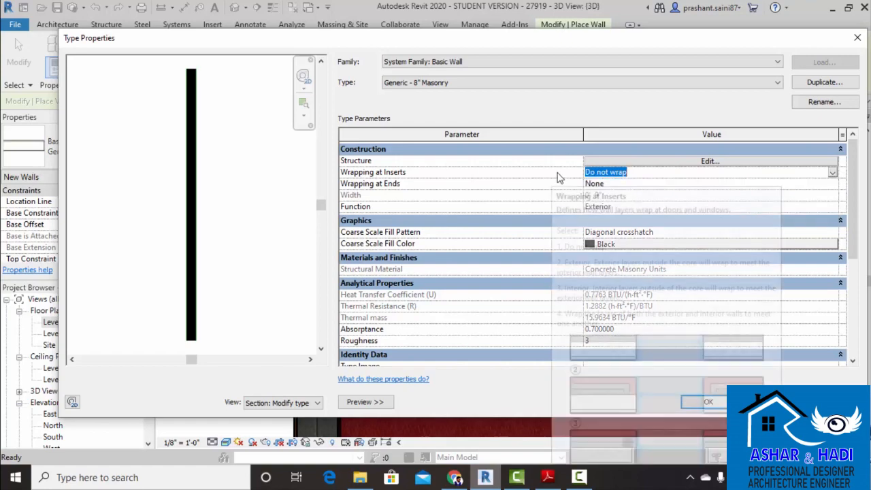
click(858, 42)
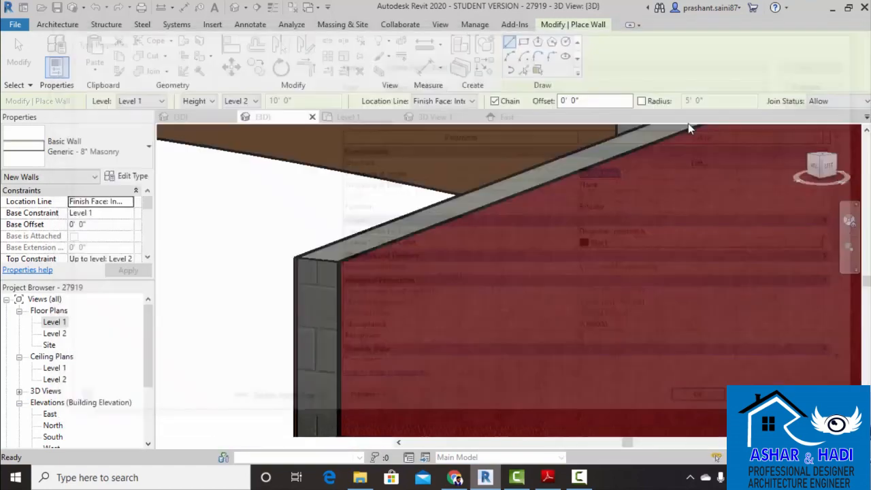
Draw a straight Generic - 8" Masonry wall from Level 1 up to Level 2 in front of the tall parts wall.
middle_drag(434, 262, 452, 171)
scroll(454, 225, down, 5)
scroll(454, 259, down, 4)
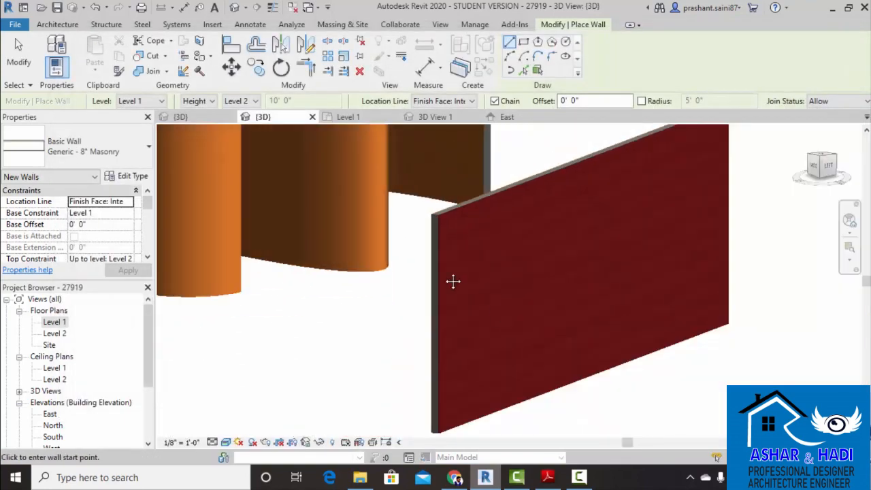
click(391, 335)
click(587, 325)
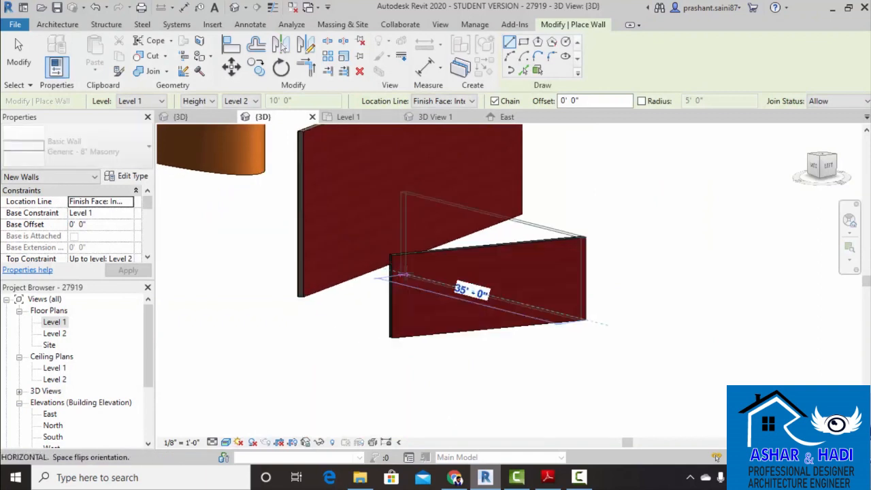
scroll(406, 273, up, 5)
key(Escape)
key(Escape)
Set Wrapping at Inserts to Exterior in the new, shorter masonry wall's type properties.
scroll(388, 263, down, 4)
shift+middle_drag(386, 265, 368, 297)
scroll(381, 285, up, 4)
scroll(386, 274, up, 2)
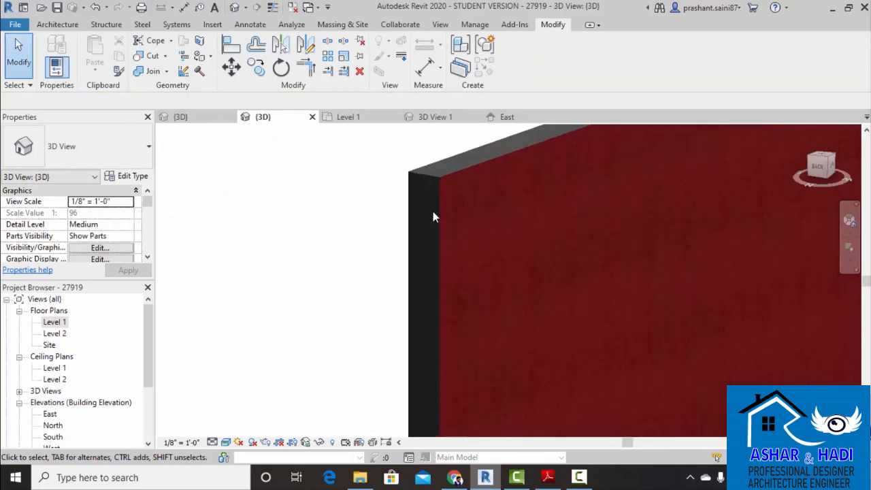
scroll(422, 215, down, 3)
shift+middle_drag(429, 249, 633, 305)
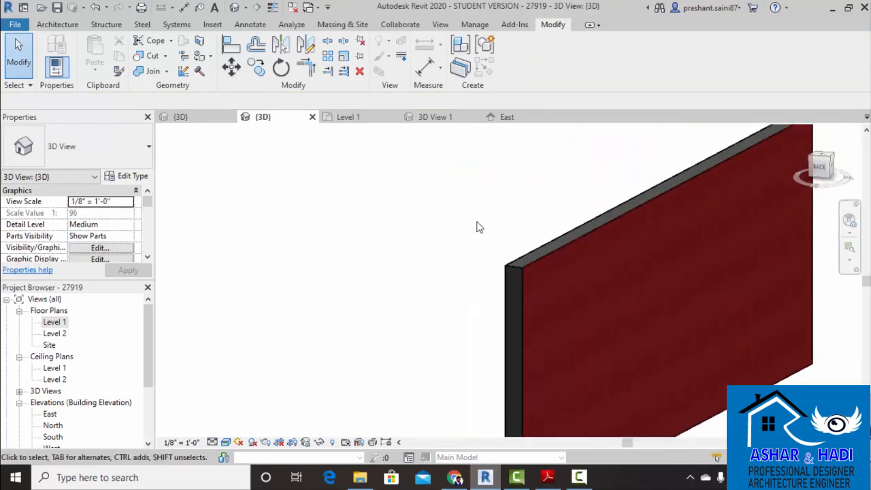
click(526, 271)
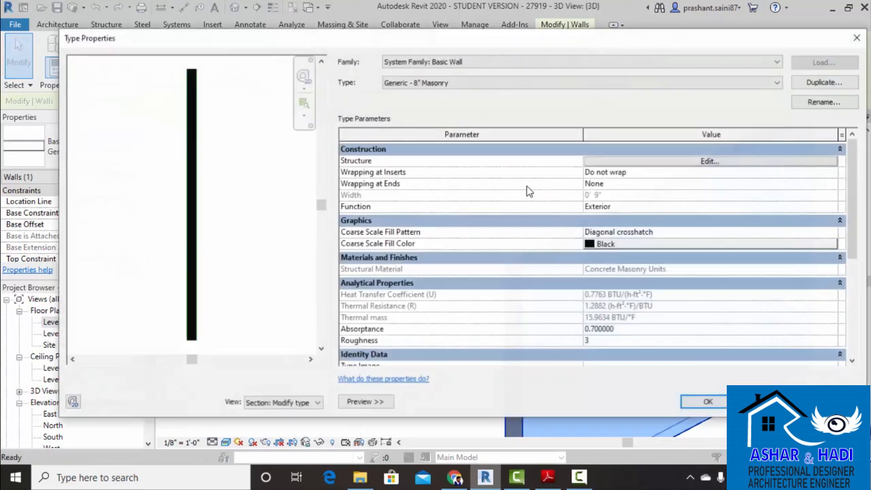
click(670, 173)
click(833, 174)
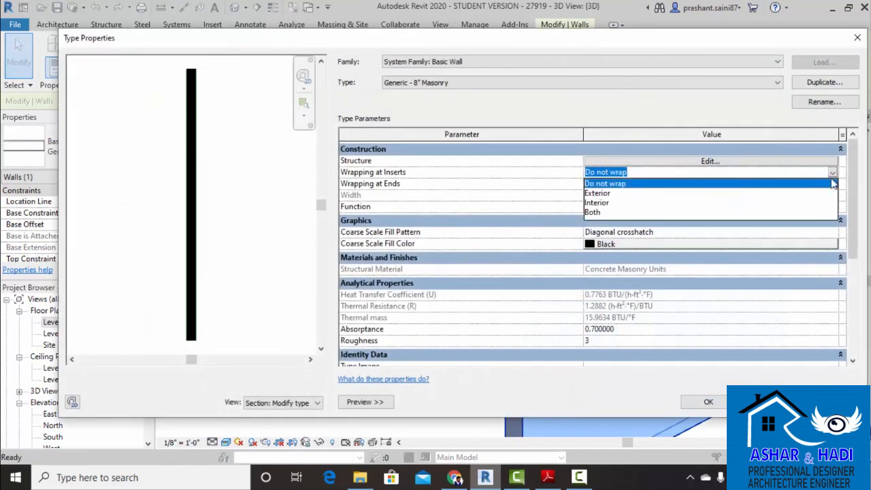
click(618, 194)
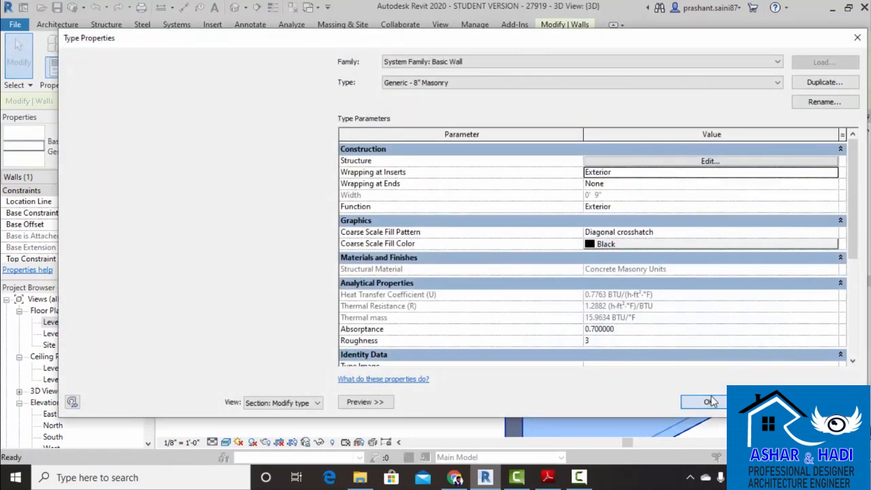
click(704, 402)
click(433, 281)
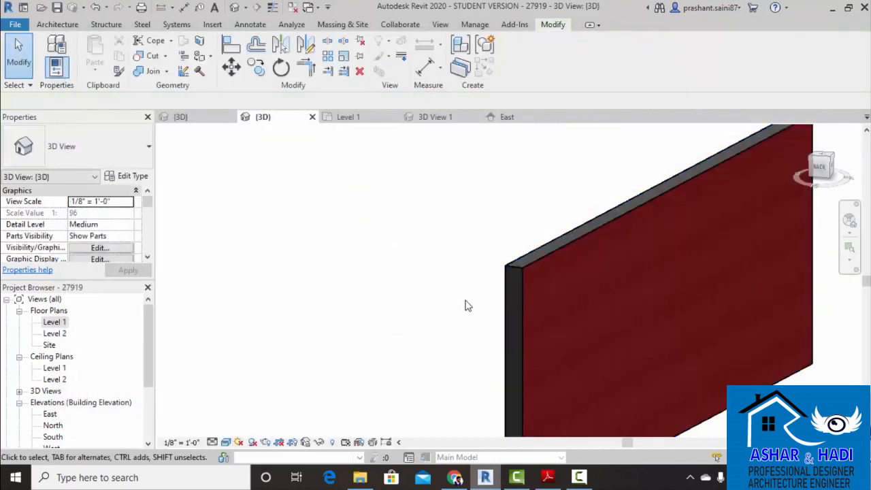
Set Wrapping at Ends to Exterior in the shorter masonry wall's type properties.
scroll(402, 247, down, 3)
shift+middle_drag(402, 247, 640, 320)
shift+middle_drag(640, 320, 388, 330)
middle_drag(388, 330, 476, 327)
scroll(258, 262, up, 6)
middle_drag(492, 283, 570, 252)
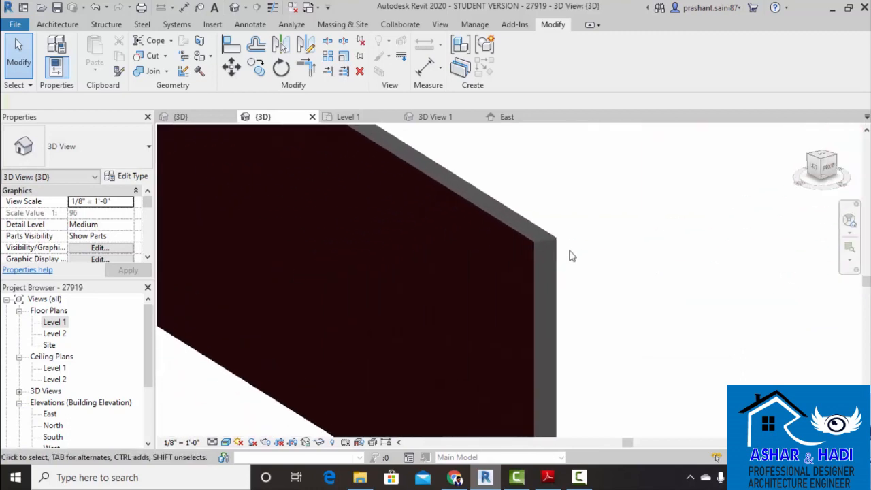
scroll(550, 242, up, 2)
click(536, 237)
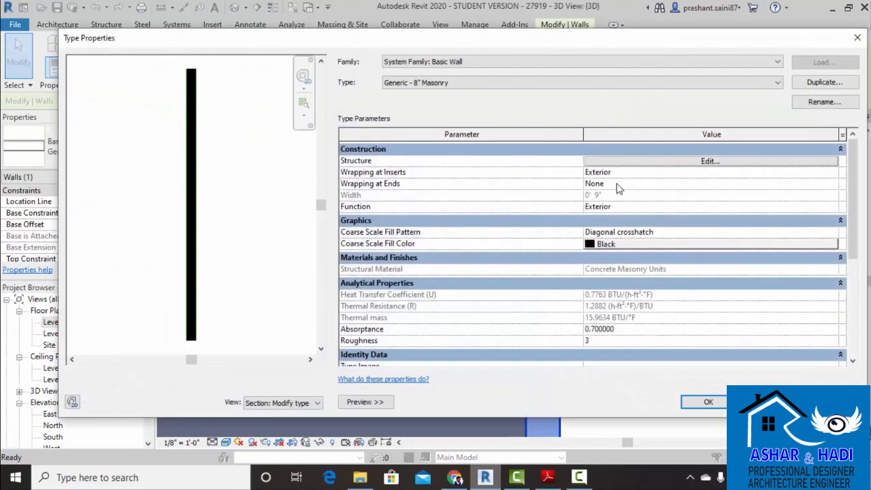
click(833, 185)
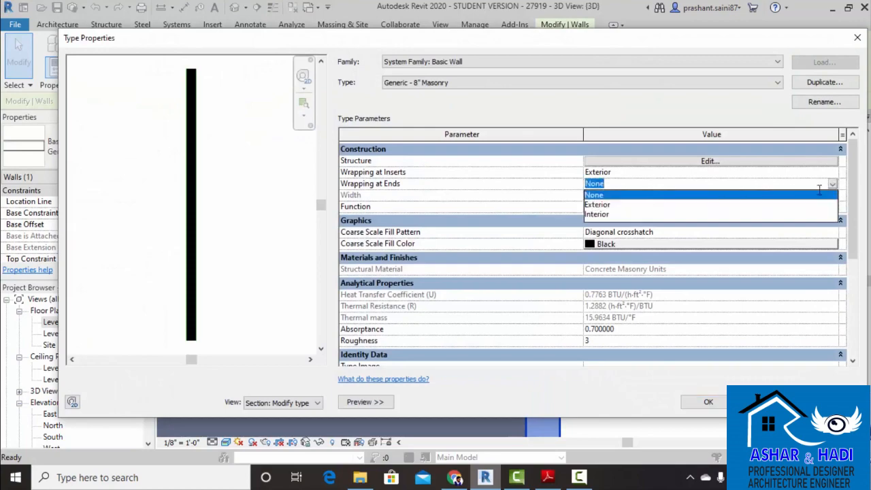
click(597, 204)
click(711, 402)
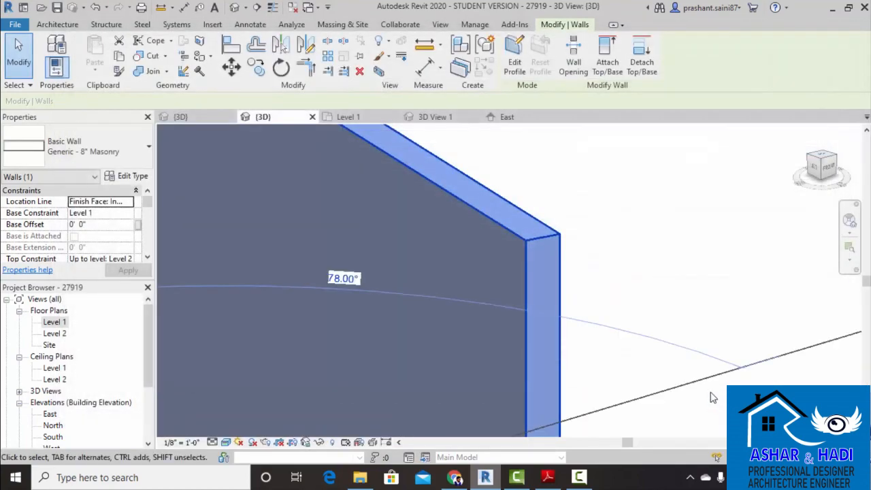
click(664, 338)
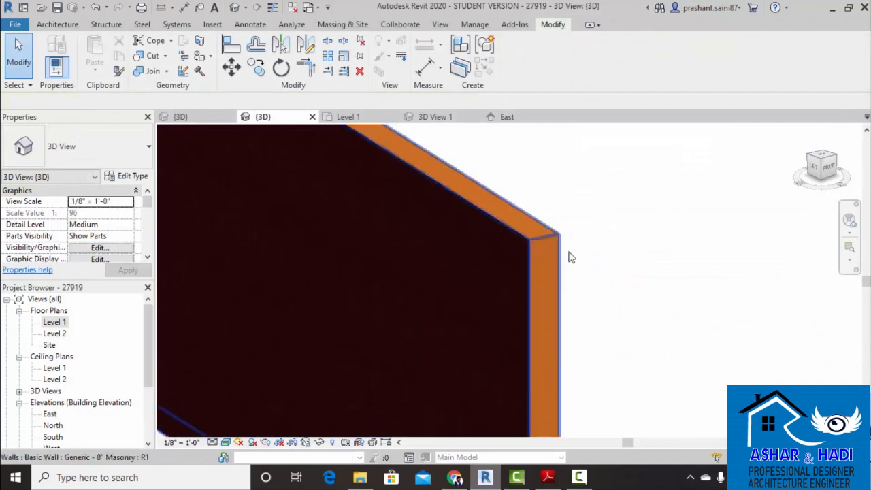
Set both Wrapping at Ends and Wrapping at Inserts to Interior in the shorter masonry wall's type properties.
scroll(599, 272, down, 2)
shift+middle_drag(616, 291, 578, 297)
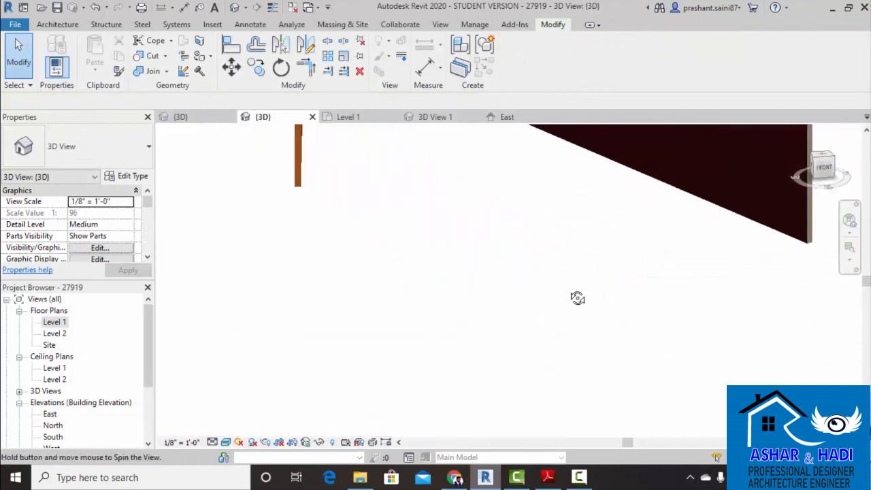
middle_drag(335, 234, 470, 264)
scroll(470, 299, up, 4)
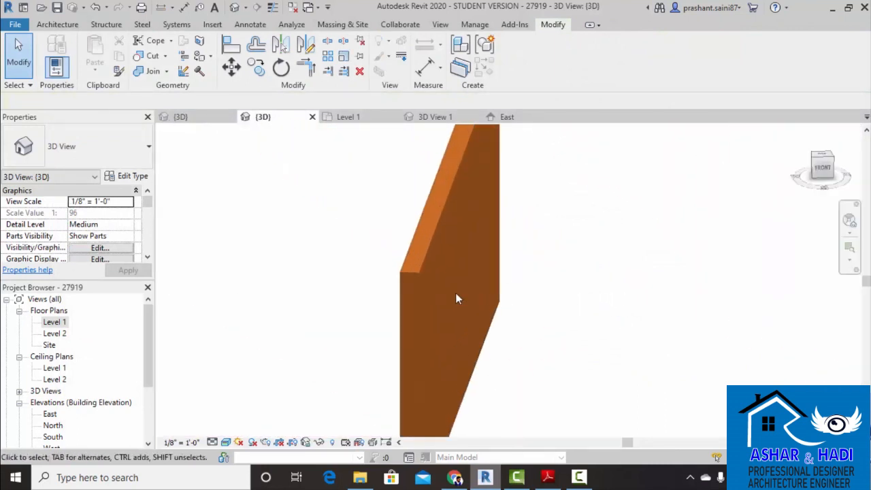
shift+middle_drag(383, 277, 406, 213)
scroll(455, 303, up, 5)
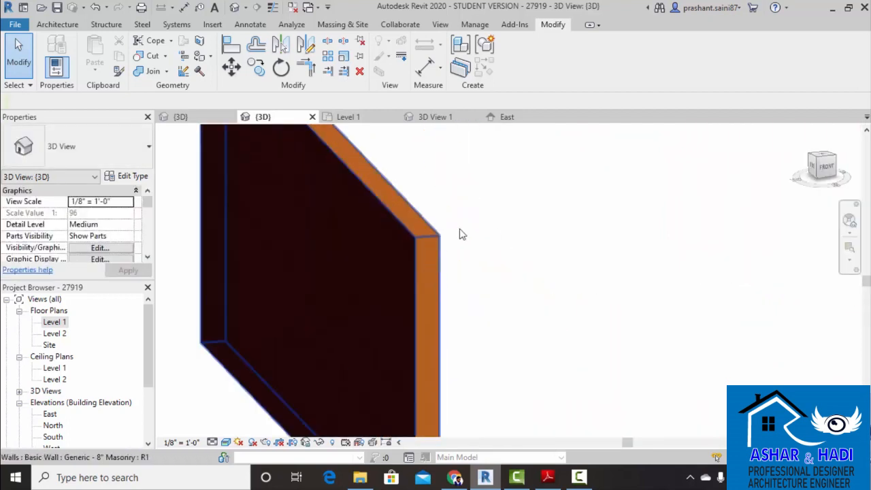
click(403, 228)
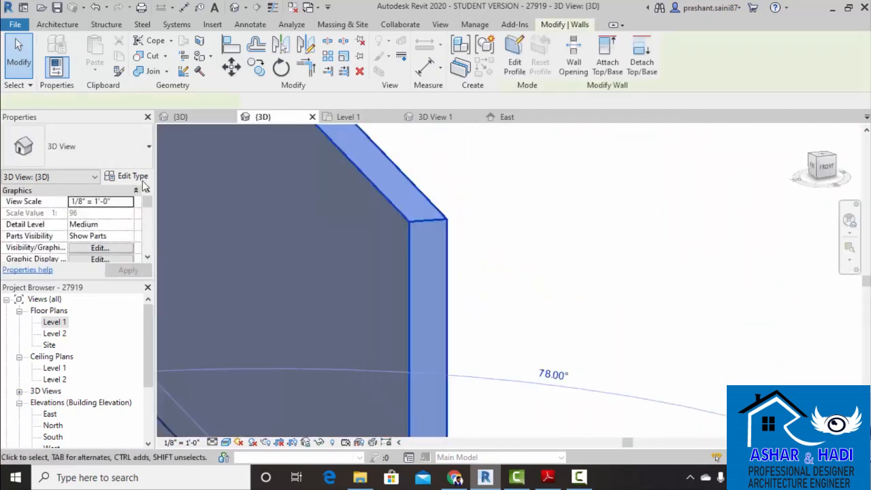
click(134, 177)
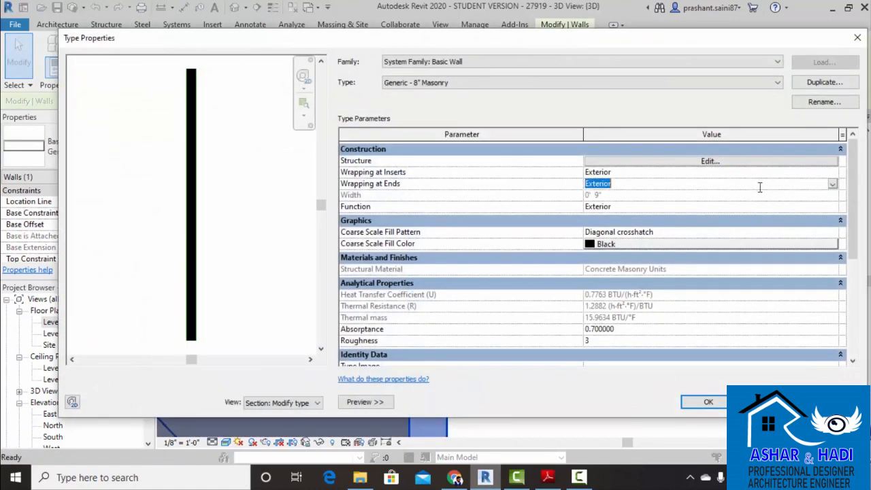
click(833, 184)
click(597, 215)
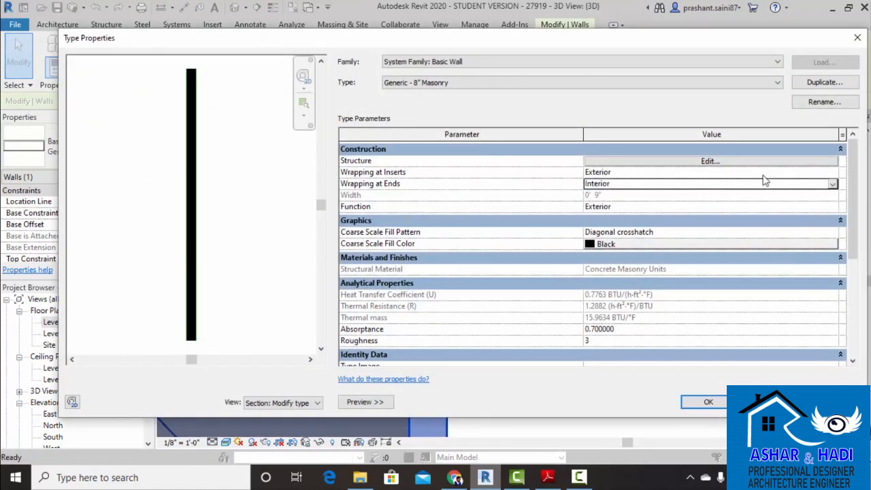
click(833, 173)
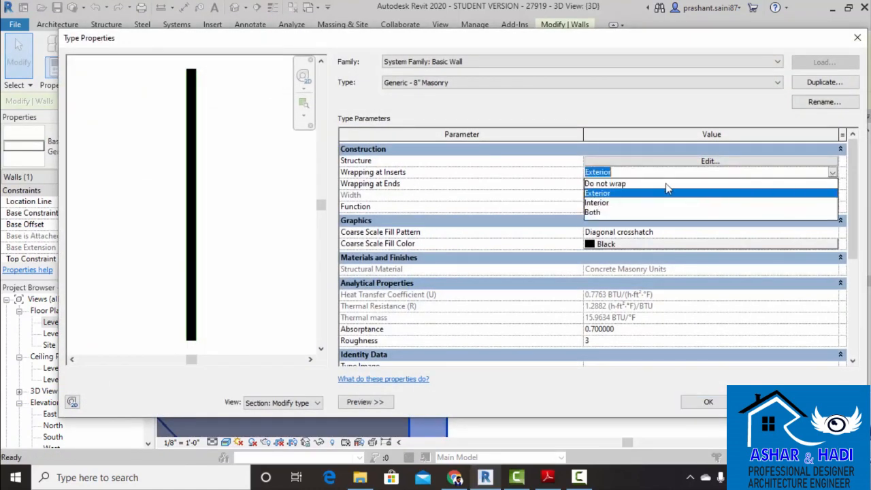
click(610, 202)
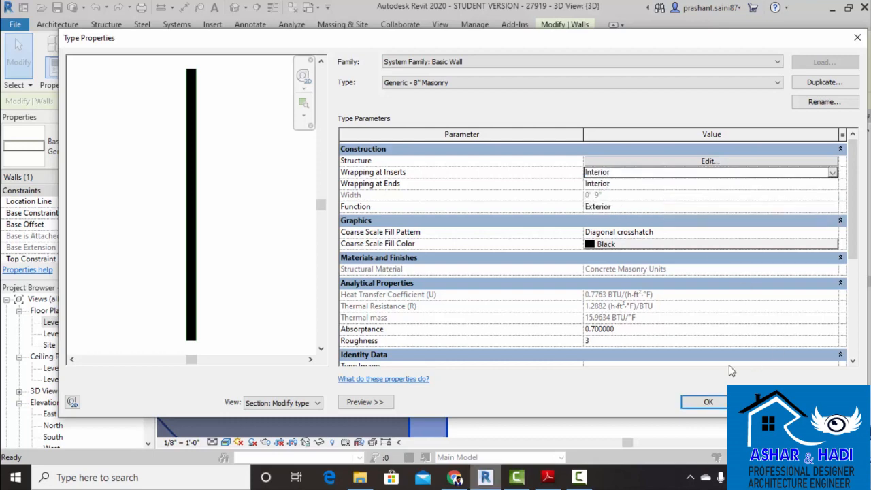
click(709, 402)
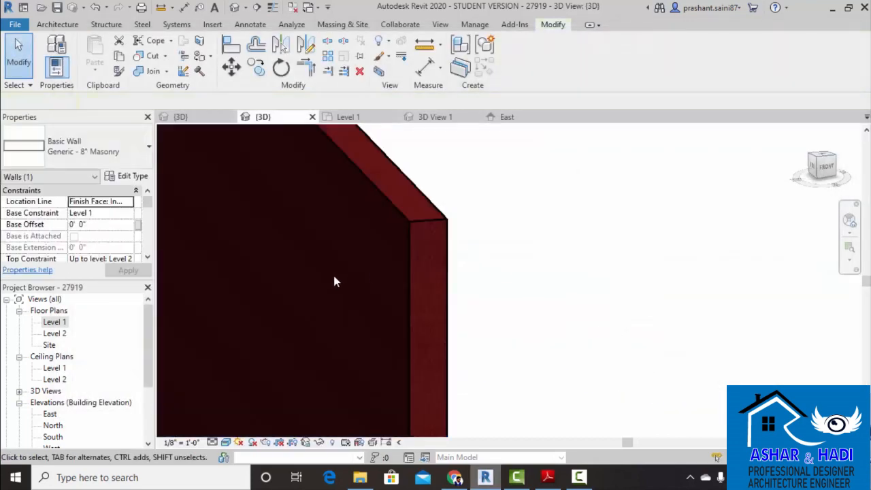
key(Escape)
Examine the shorter wall's end, top and exterior face in 3D to check how the interior finish wraps.
scroll(334, 281, down, 5)
scroll(377, 277, up, 3)
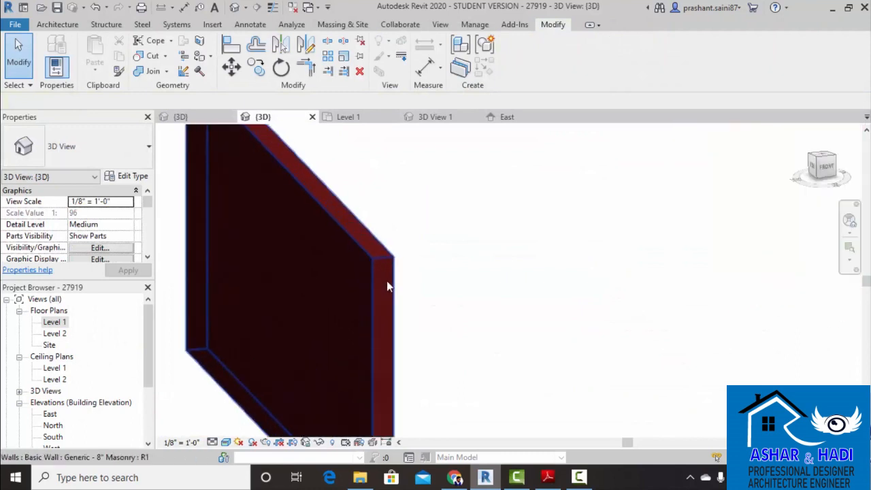
scroll(376, 272, down, 4)
scroll(379, 274, down, 2)
shift+middle_drag(449, 312, 379, 287)
middle_drag(300, 195, 390, 259)
scroll(390, 259, up, 5)
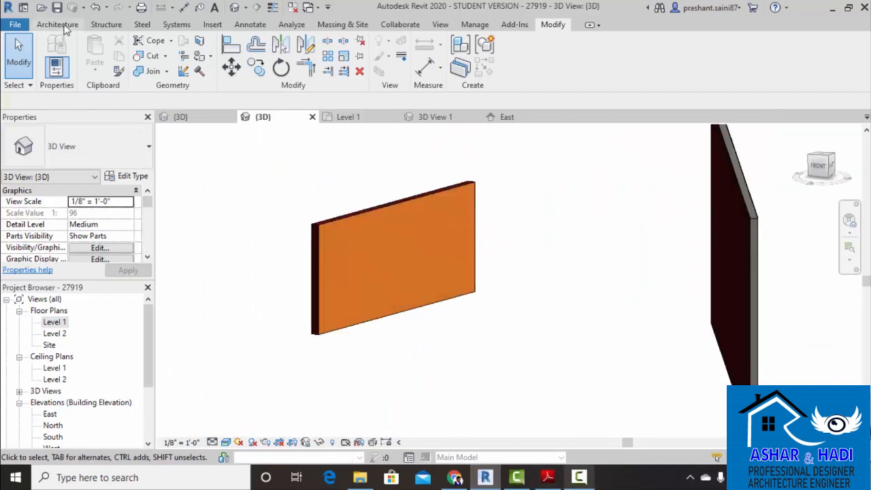
Start a new Generic - 8" Masonry wall and review its type parameters from Construction through Identity Data.
click(58, 25)
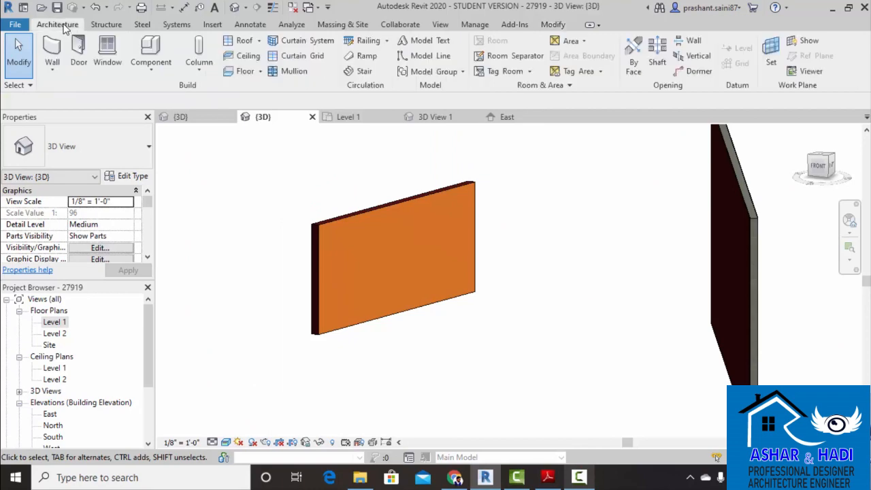
click(49, 53)
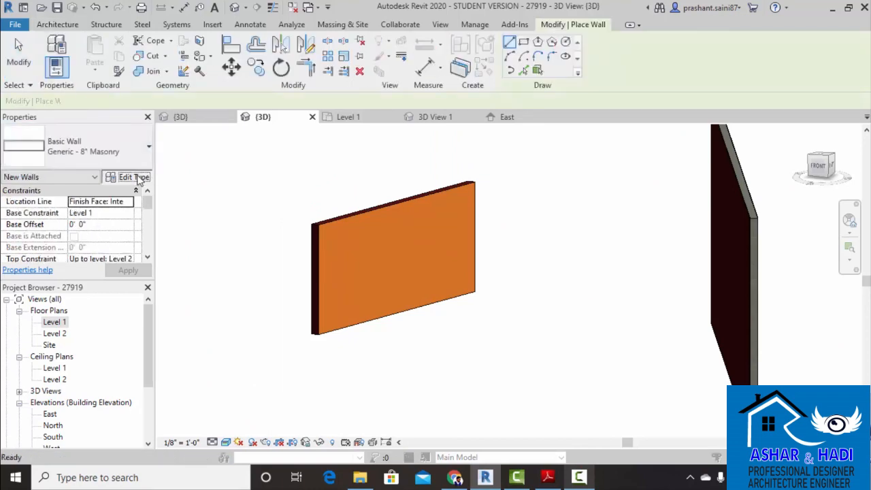
click(140, 176)
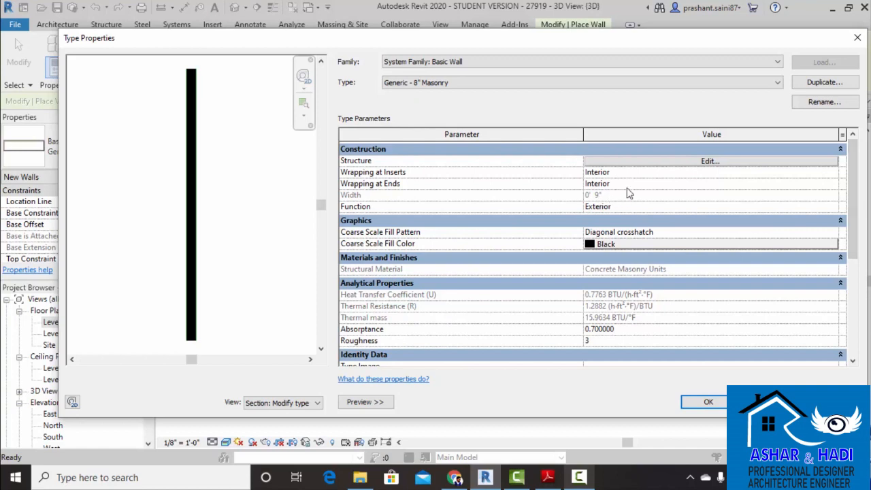
drag(854, 188, 852, 218)
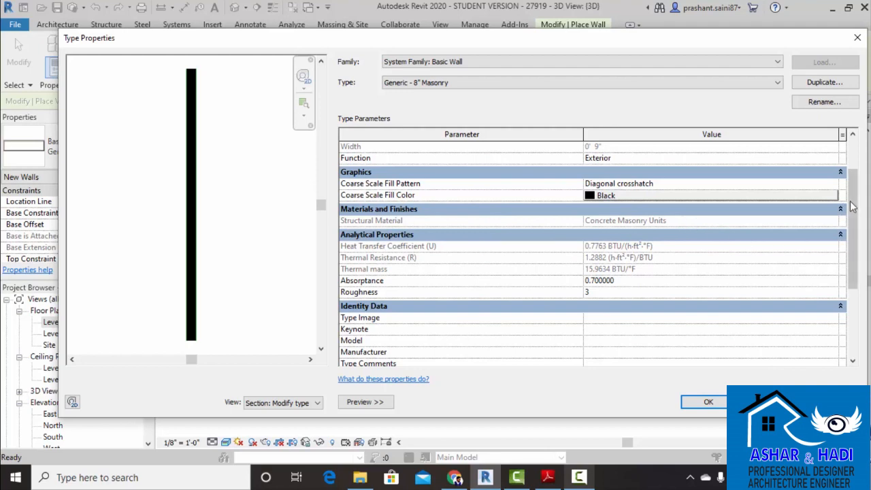
scroll(853, 218, down, 1)
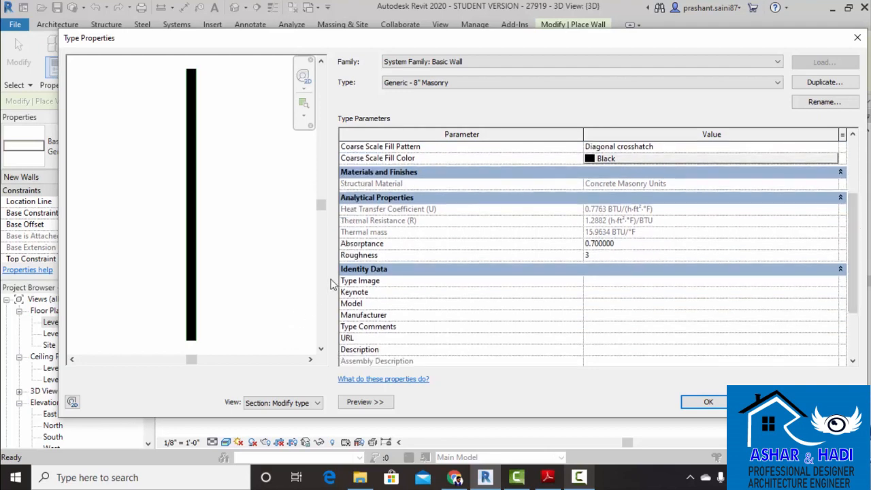
scroll(850, 249, down, 2)
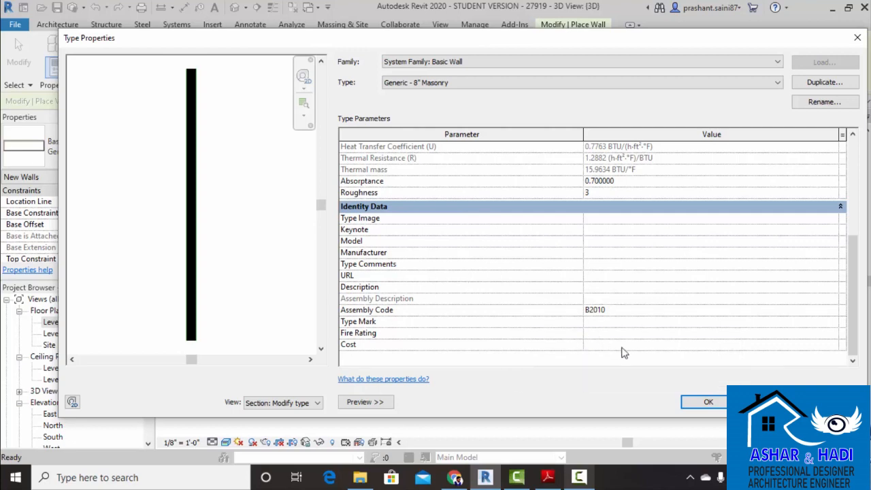
scroll(659, 340, up, 5)
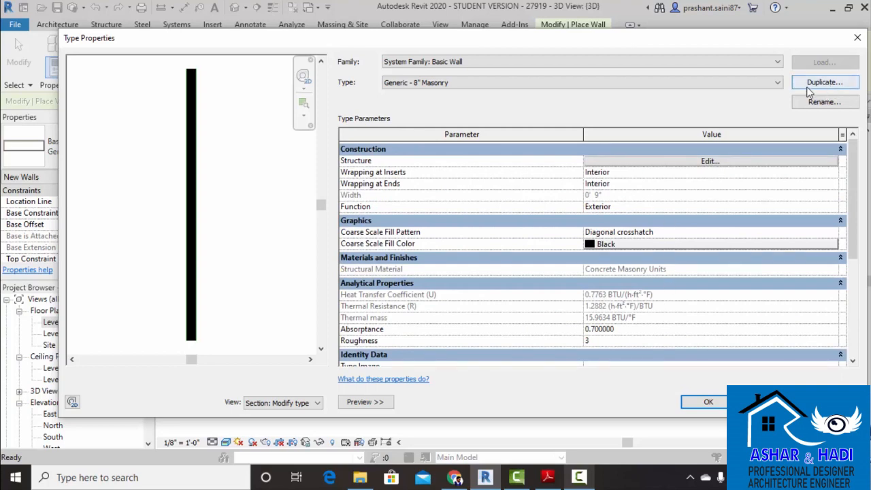
Duplicate the Generic - 8" Masonry wall type as Generic - 8" Masonry 2.
drag(670, 44, 702, 315)
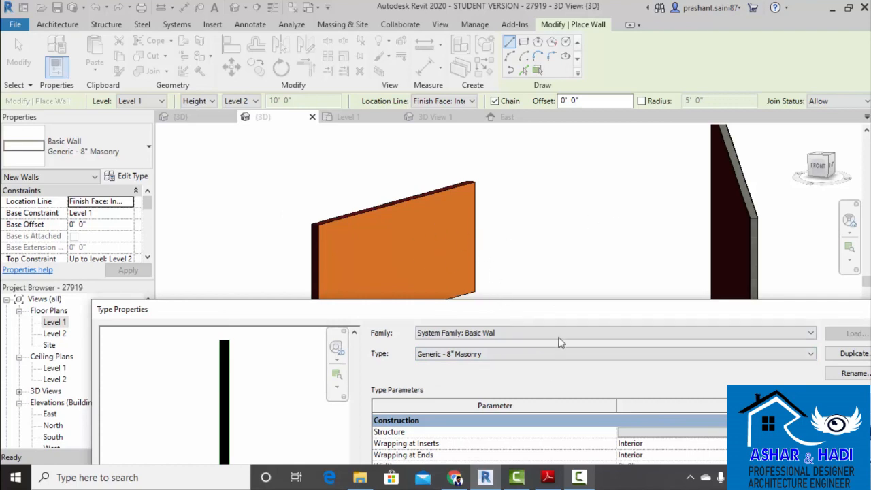
drag(562, 312, 514, 159)
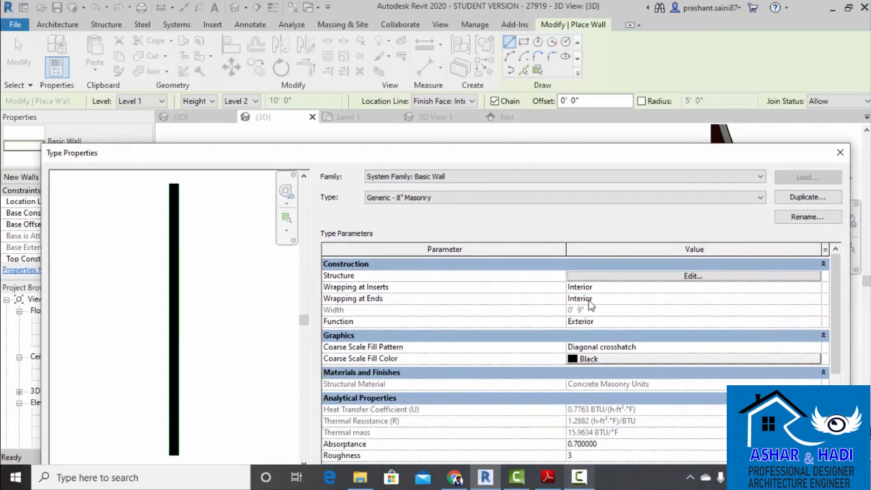
click(807, 196)
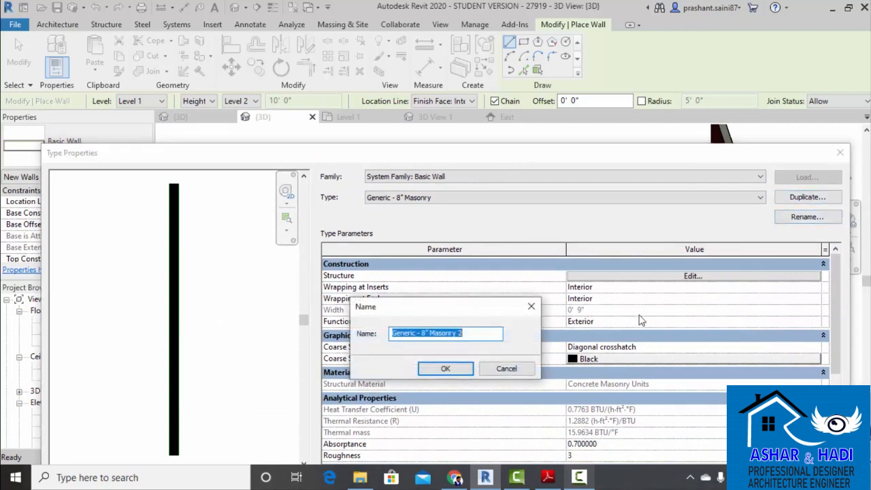
click(436, 369)
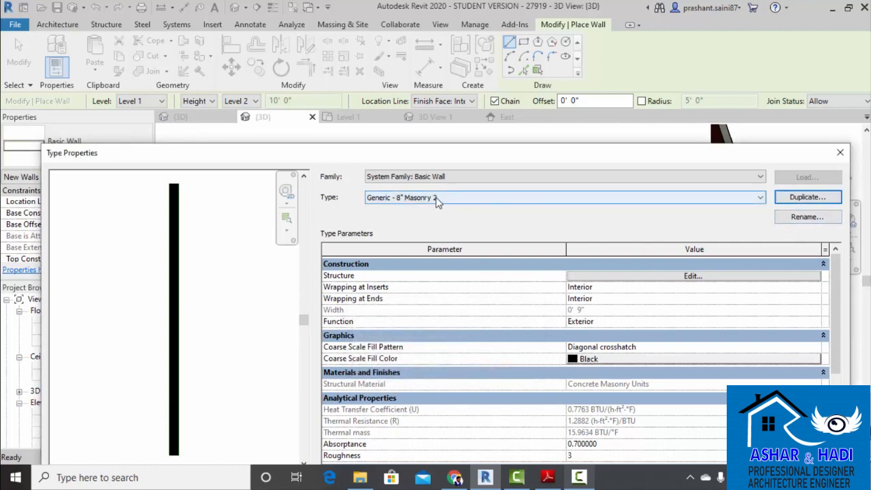
Open the wall sweeps in the new type's structure and go to the rac2014 lib folder for loading a profile.
click(660, 277)
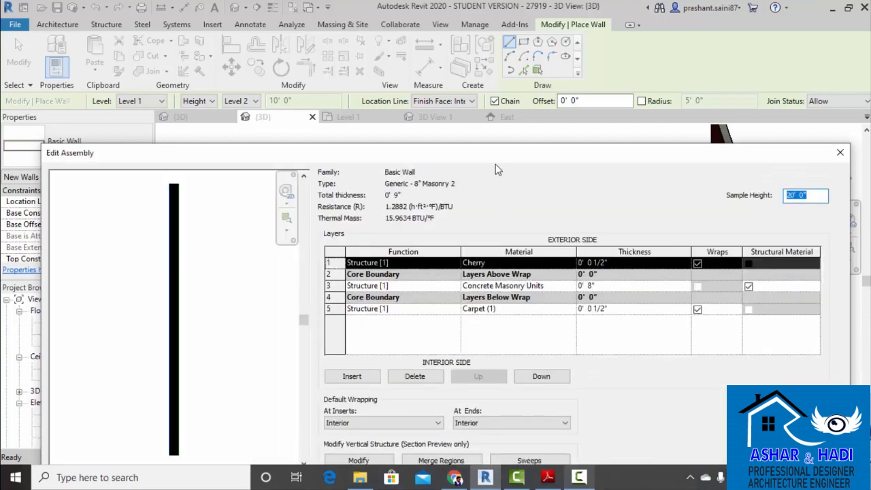
drag(524, 155, 584, 26)
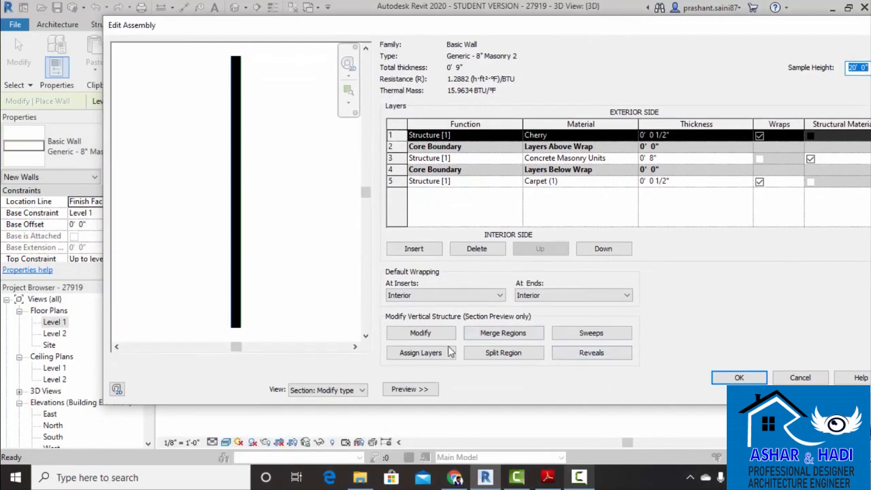
click(591, 335)
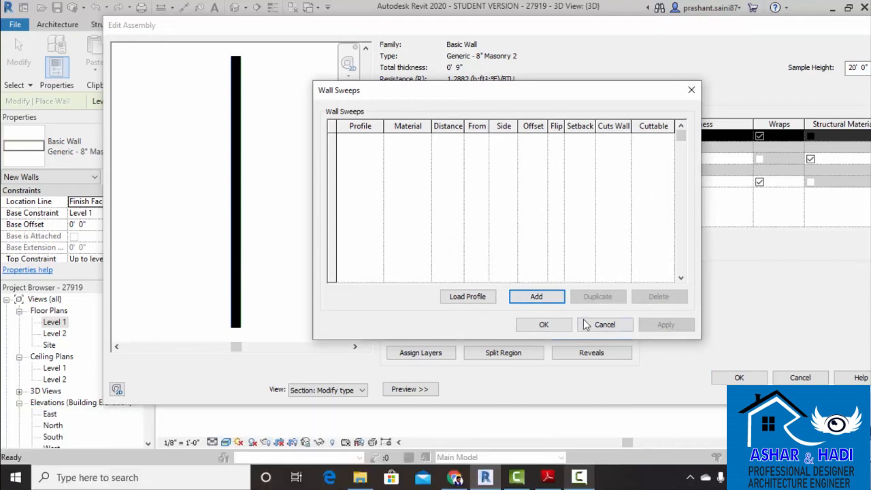
click(471, 297)
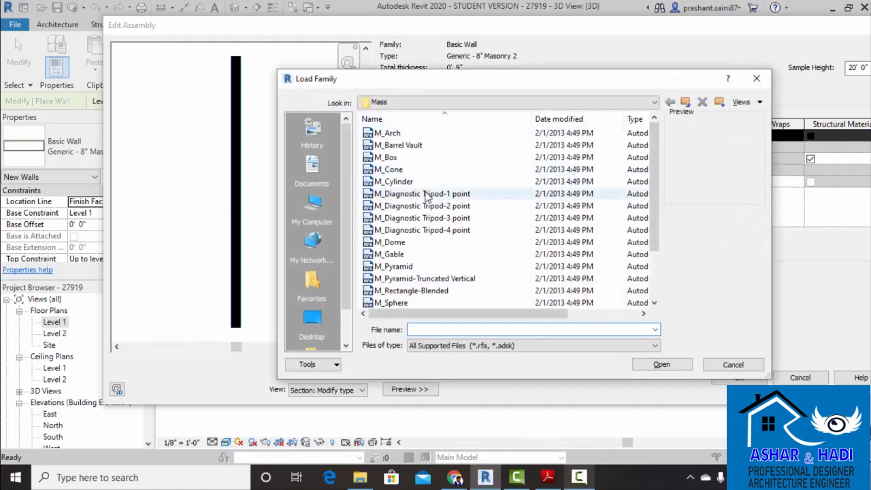
click(387, 133)
click(415, 194)
click(685, 101)
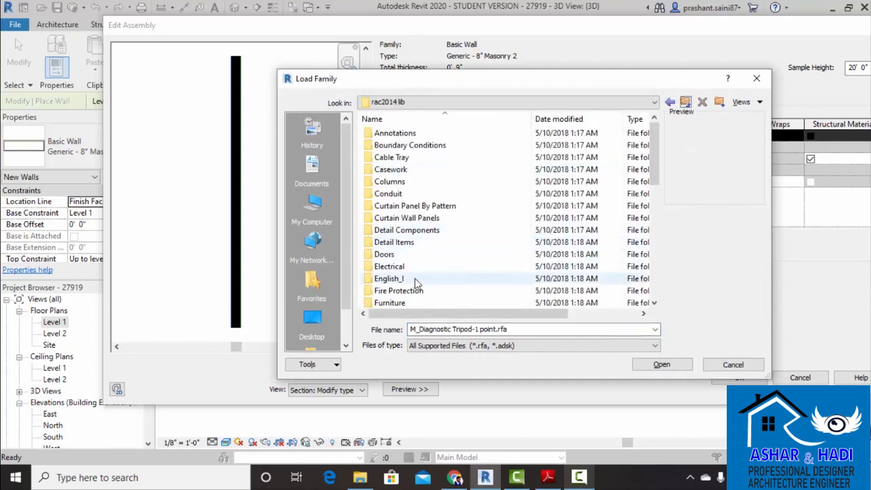
Look through the English_I, Detail Items and Profiles > Framing library folders for a suitable wall sweep profile.
scroll(446, 225, down, 1)
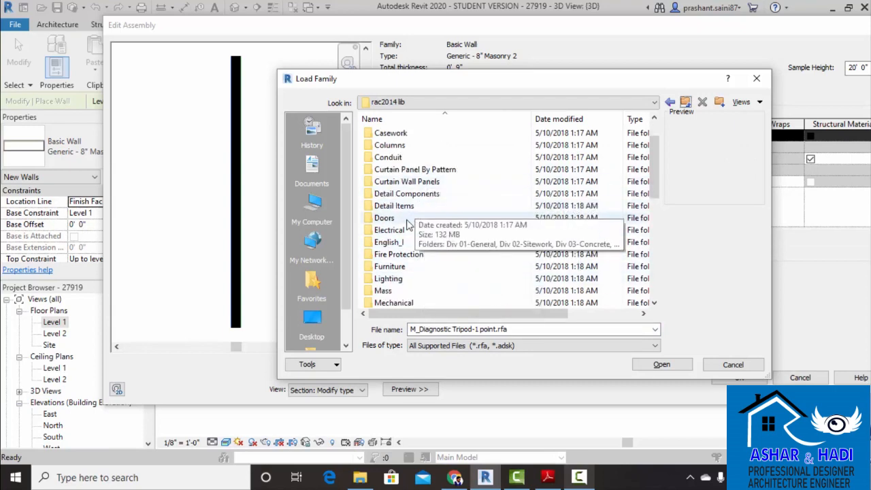
double_click(406, 244)
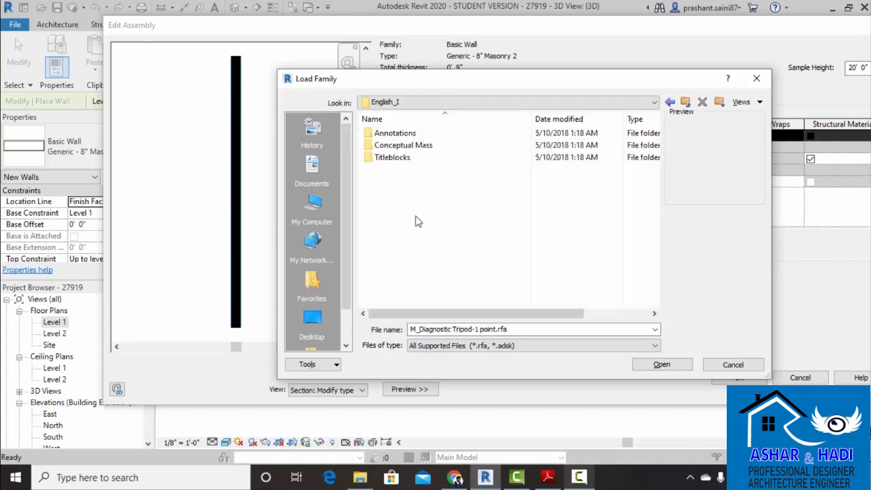
key(BackSpace)
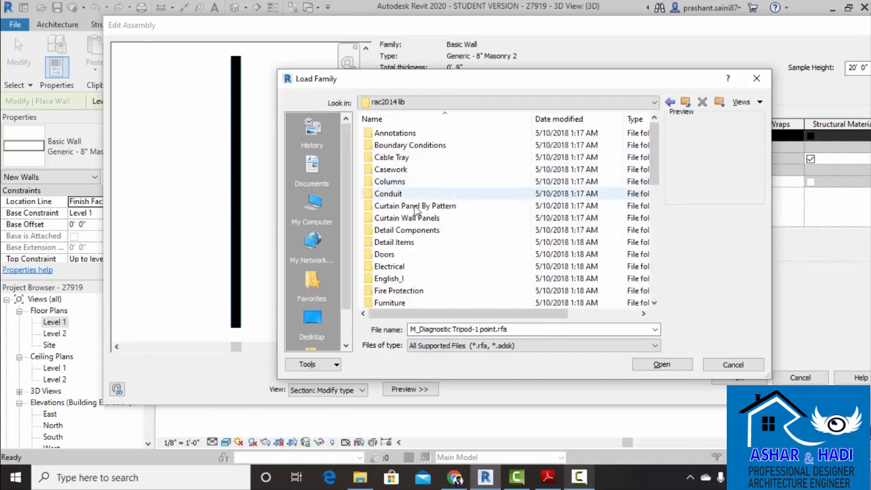
double_click(394, 242)
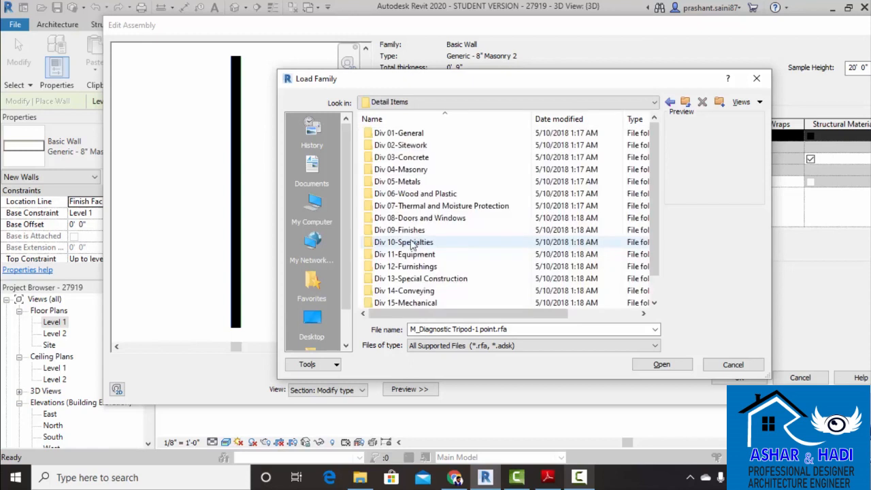
key(BackSpace)
scroll(422, 257, down, 2)
scroll(423, 257, down, 1)
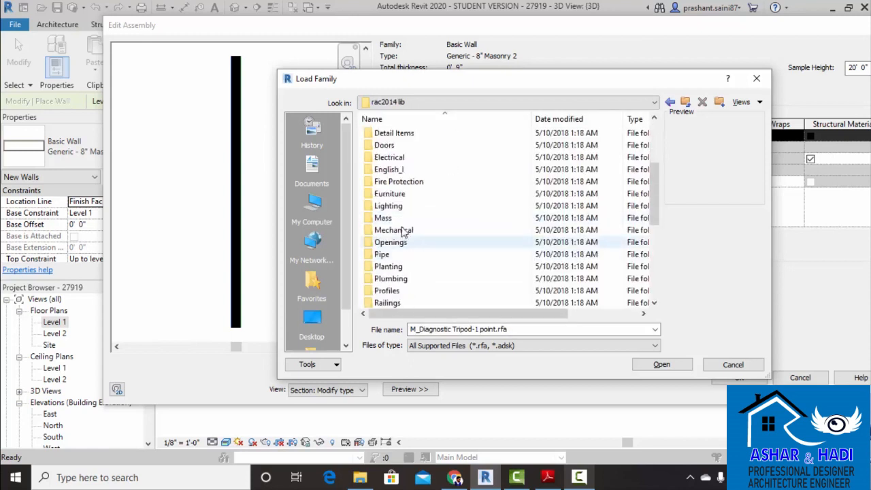
double_click(401, 293)
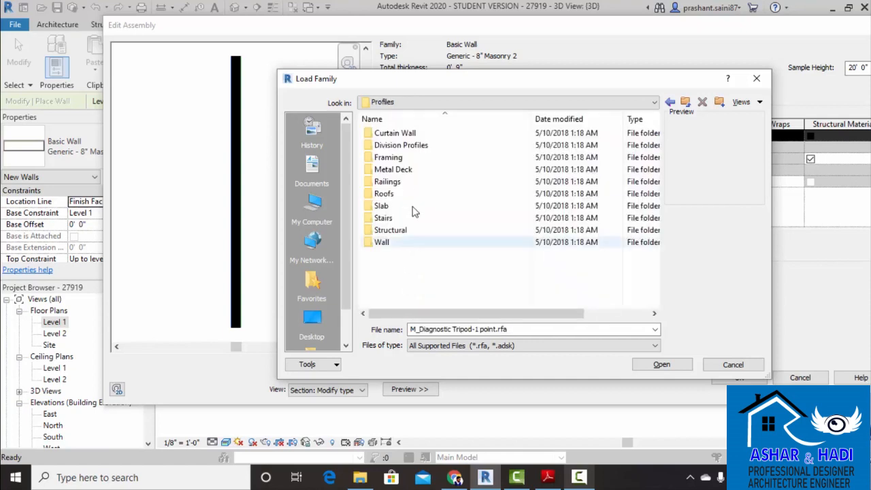
click(419, 162)
double_click(419, 163)
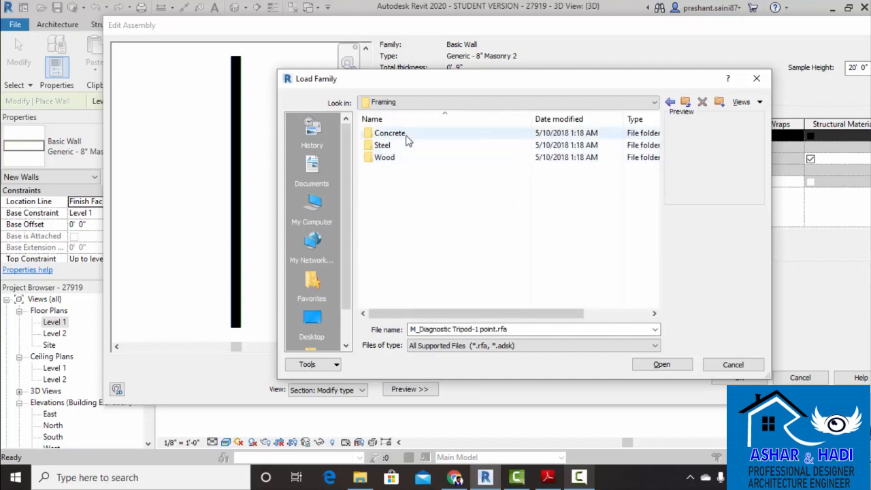
key(BackSpace)
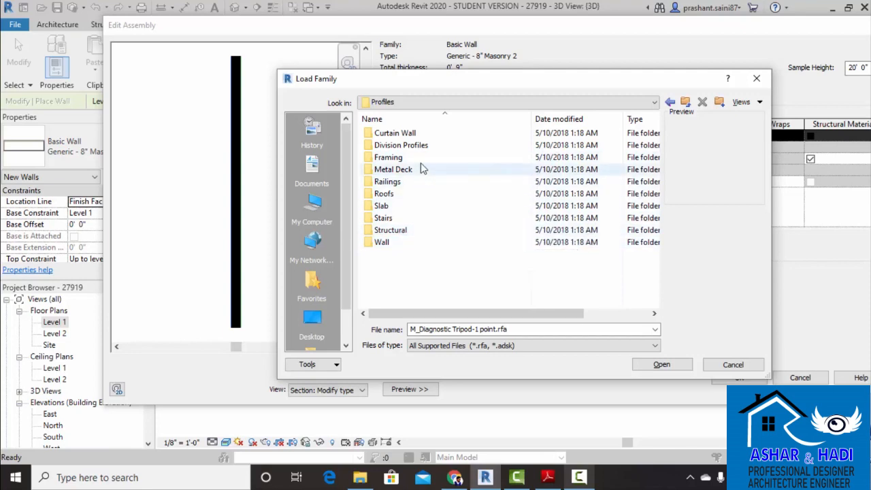
key(BackSpace)
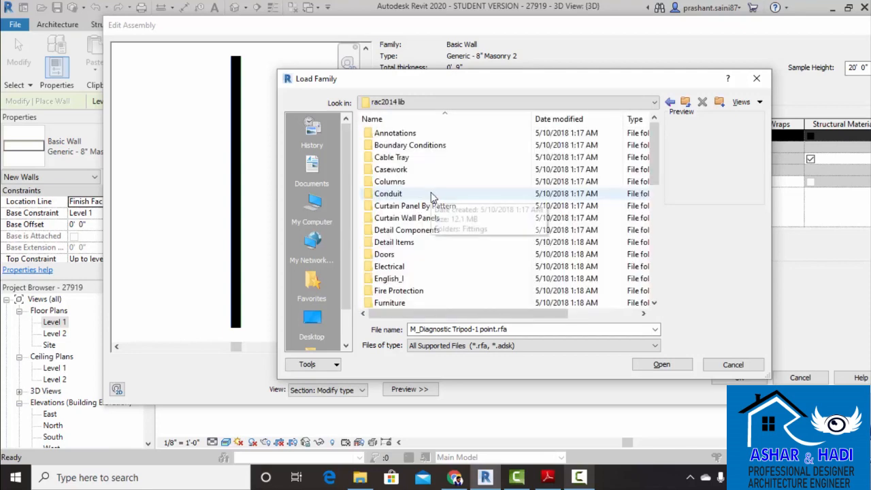
Preview the cornice and other profiles in the Profiles > Wall library folder and load M_Cornice-Metal Panel.
scroll(431, 193, down, 6)
double_click(402, 207)
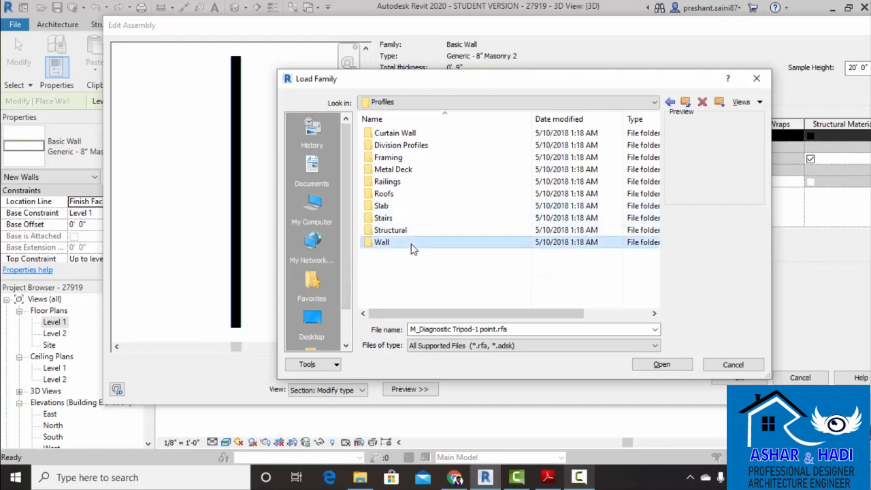
double_click(381, 242)
click(400, 135)
click(405, 145)
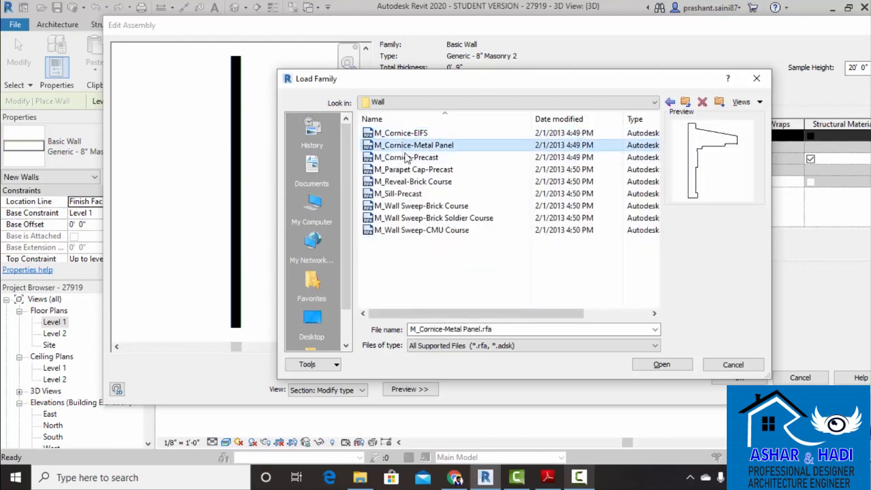
click(409, 158)
click(412, 170)
click(417, 184)
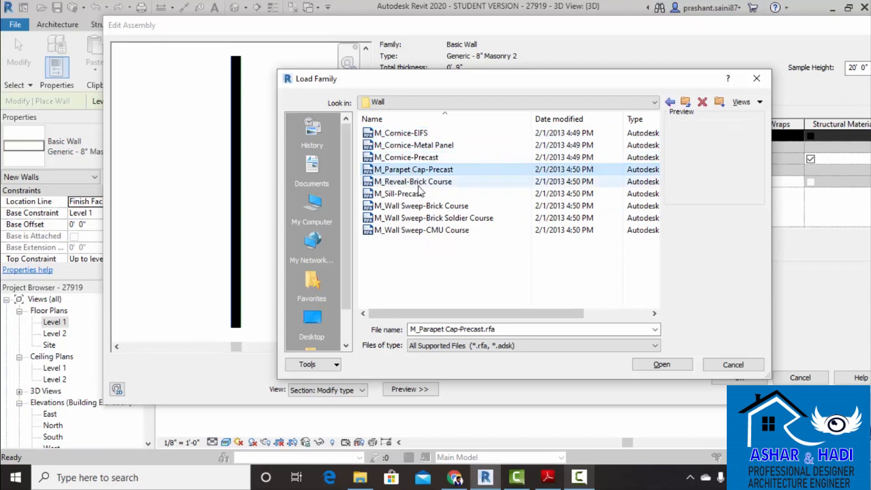
click(423, 206)
click(416, 159)
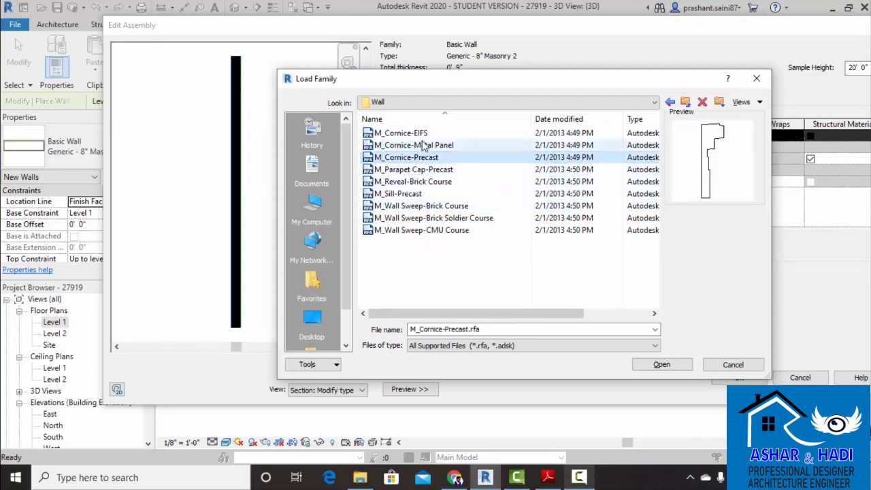
click(424, 145)
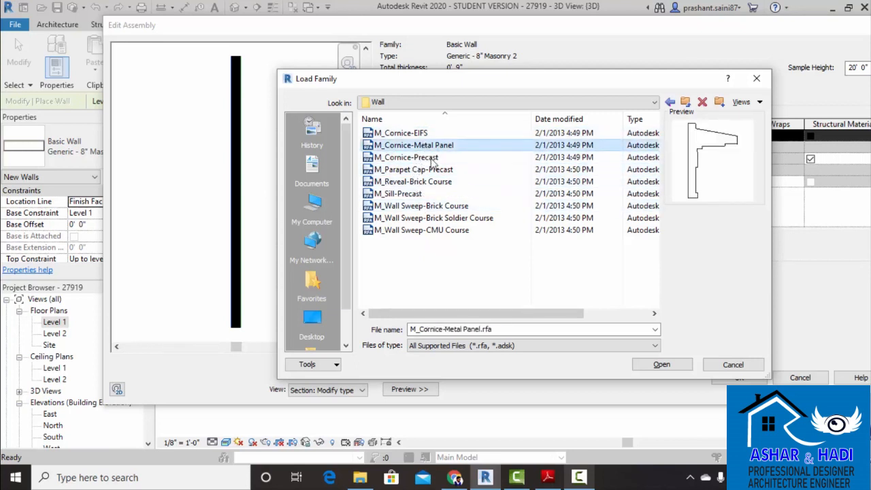
click(686, 366)
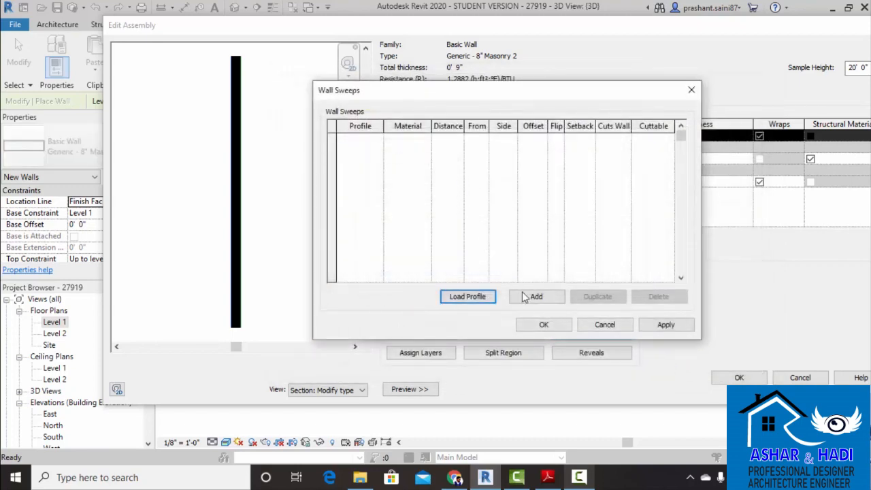
Add a wall sweep and set its profile to M_Cornice-Metal Panel : 1500 x 750mm.
click(553, 298)
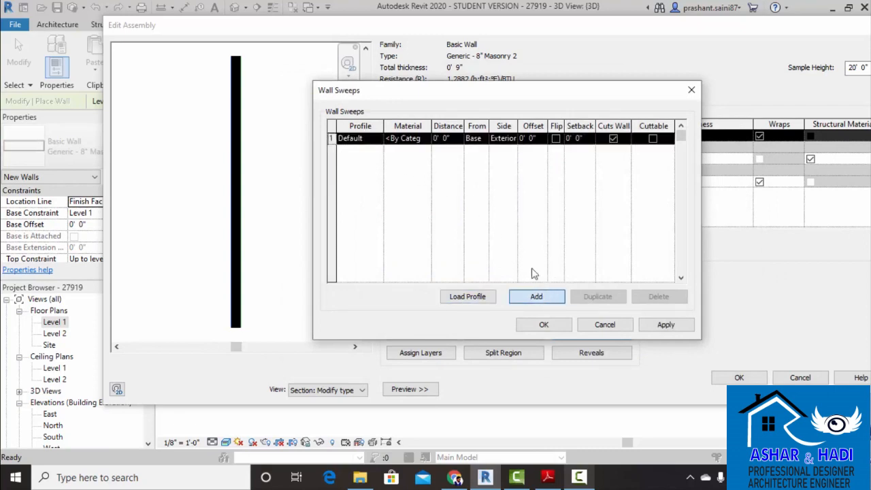
click(351, 140)
click(377, 139)
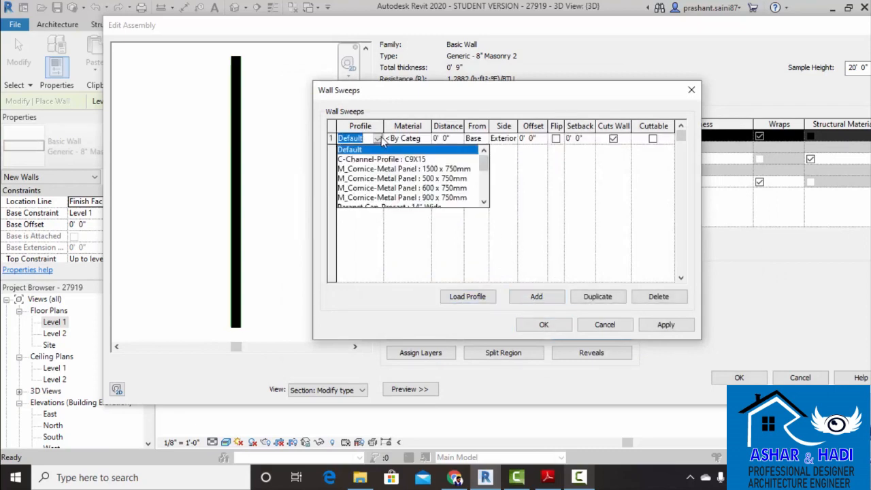
click(402, 170)
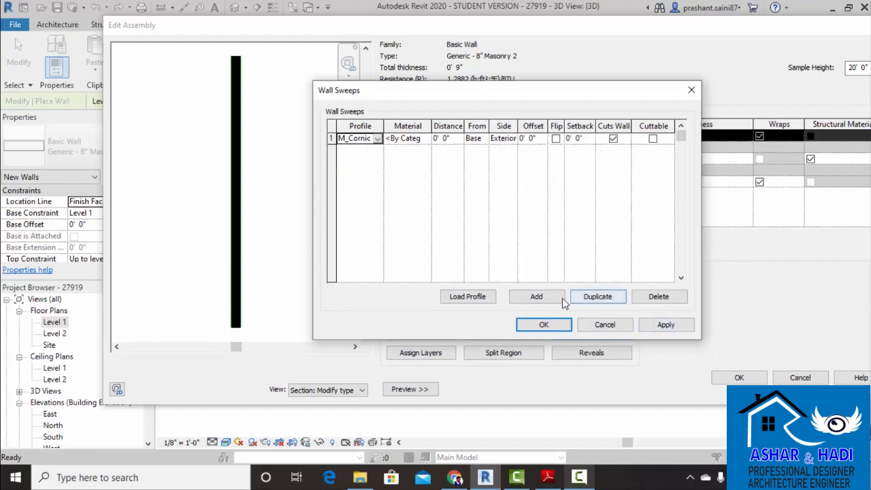
click(578, 140)
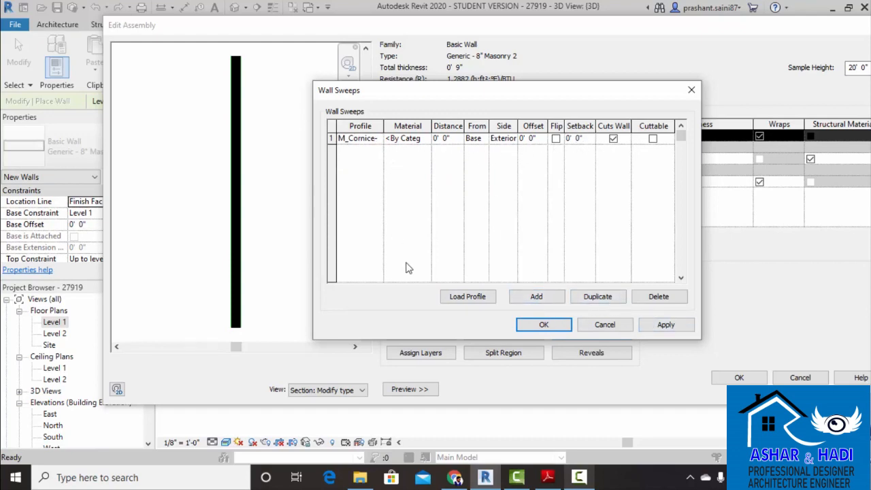
Apply the cornice wall sweep and try C-Channel-Profile : C9X15 as its profile instead.
click(241, 318)
click(659, 325)
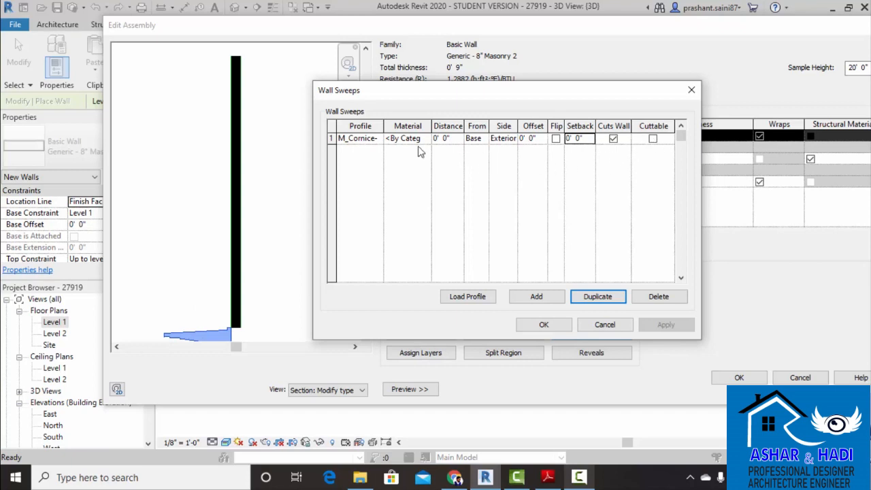
click(382, 139)
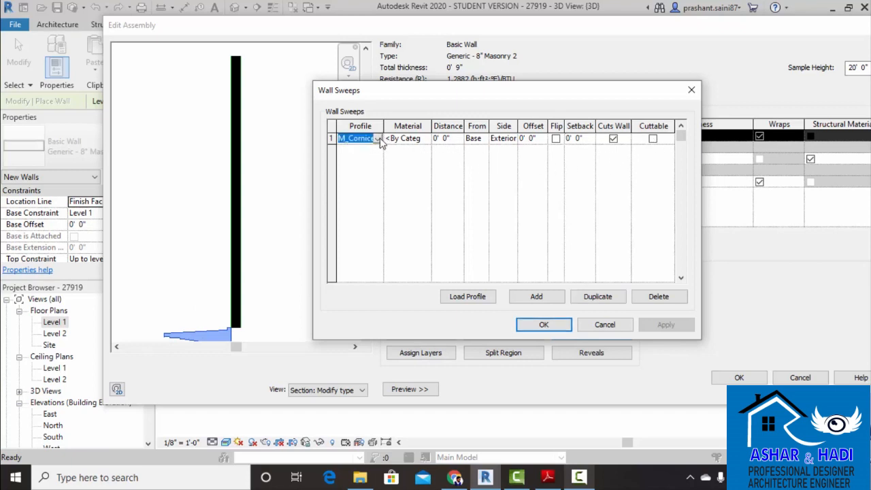
click(378, 139)
click(387, 160)
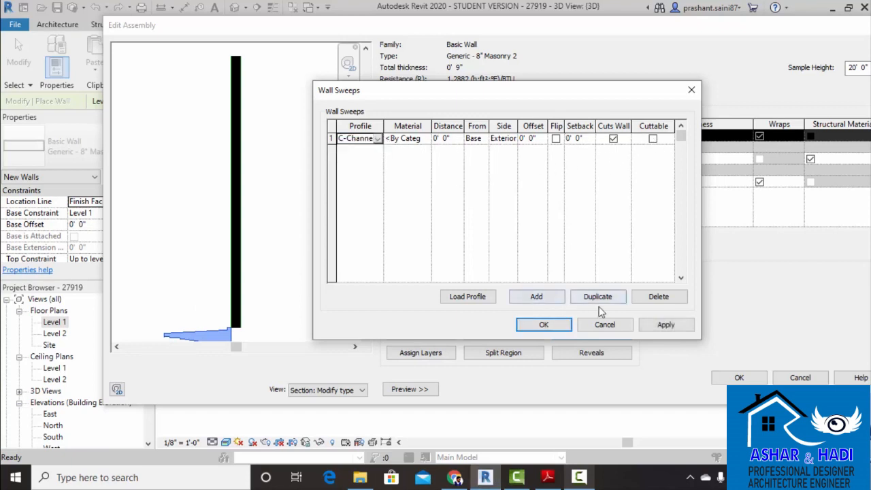
click(656, 327)
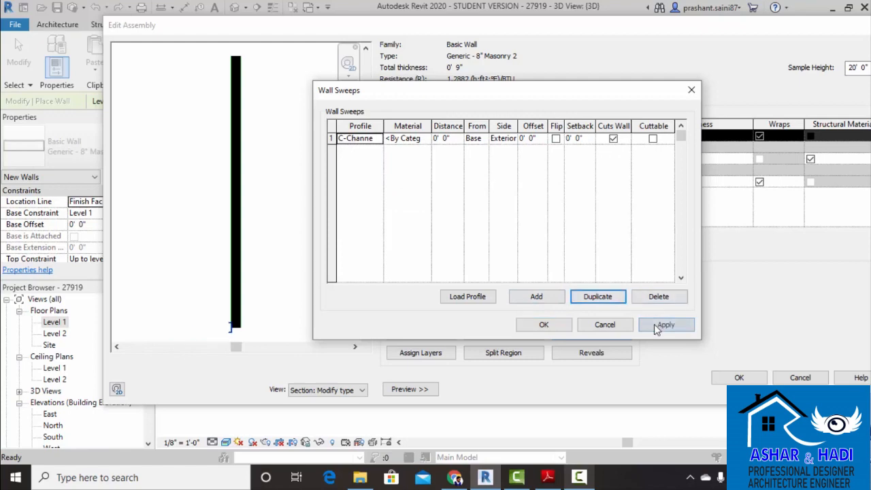
Set the wall sweep's profile to Default and accept the changes to the wall type.
click(374, 143)
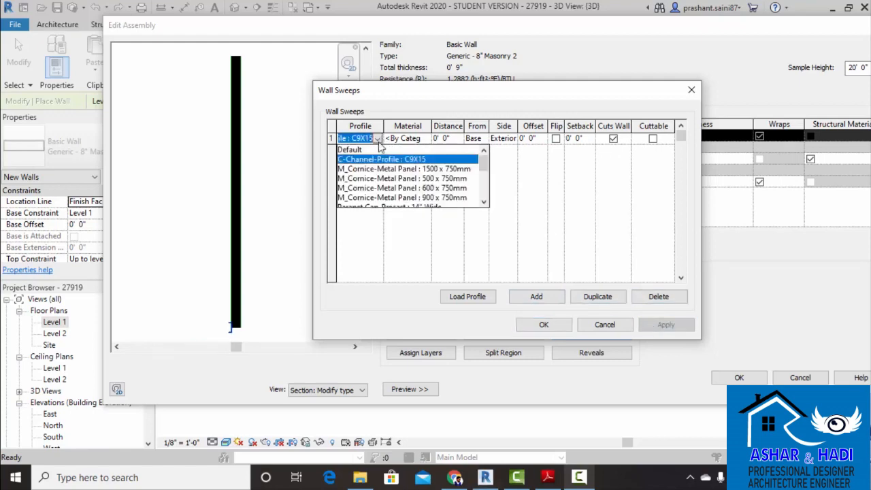
click(350, 150)
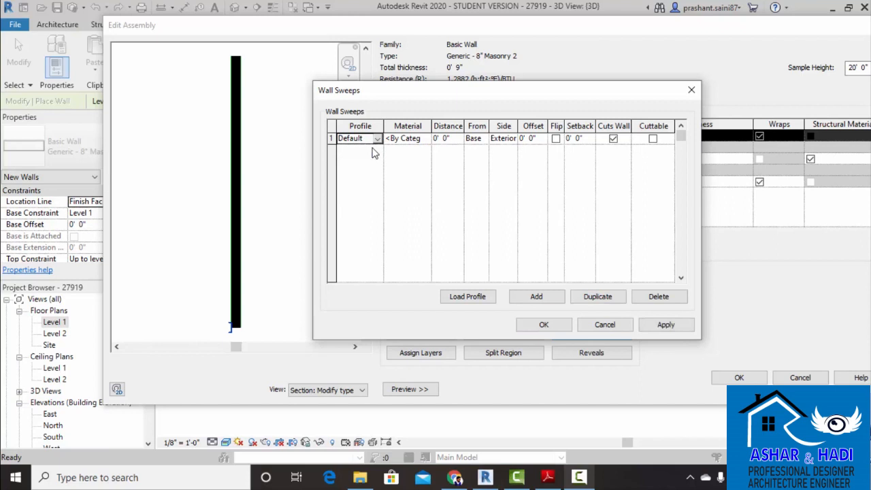
click(663, 327)
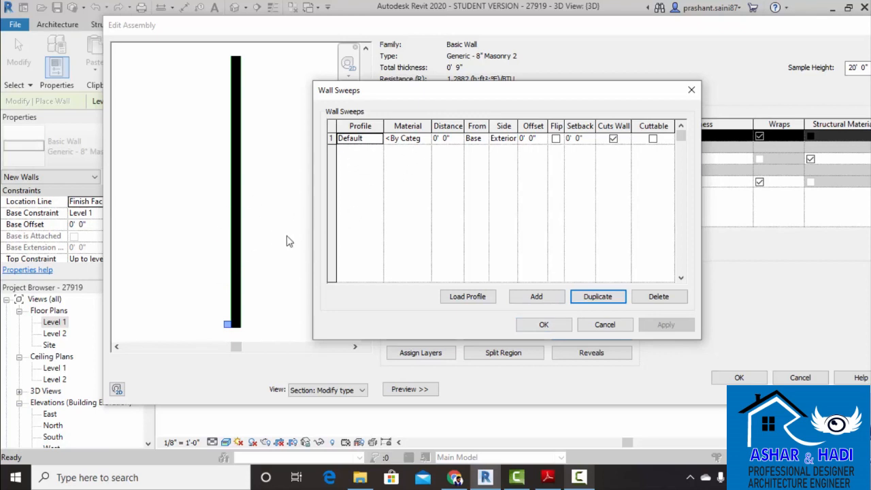
click(543, 325)
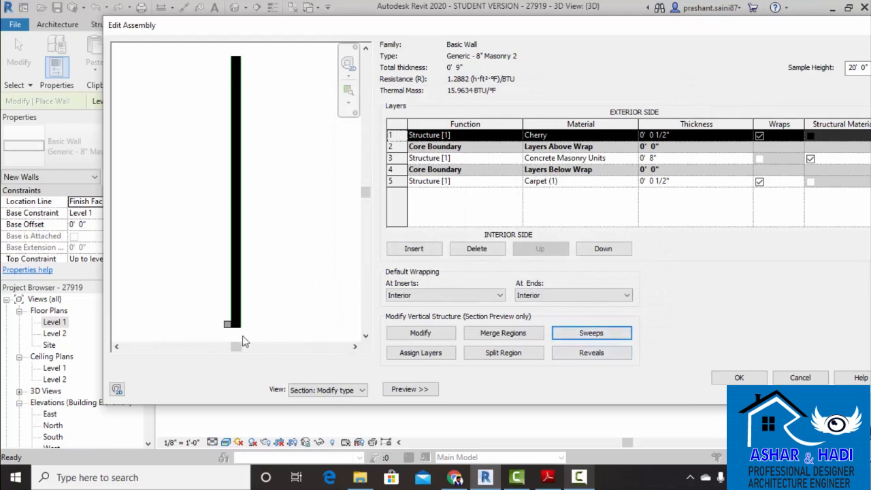
click(739, 377)
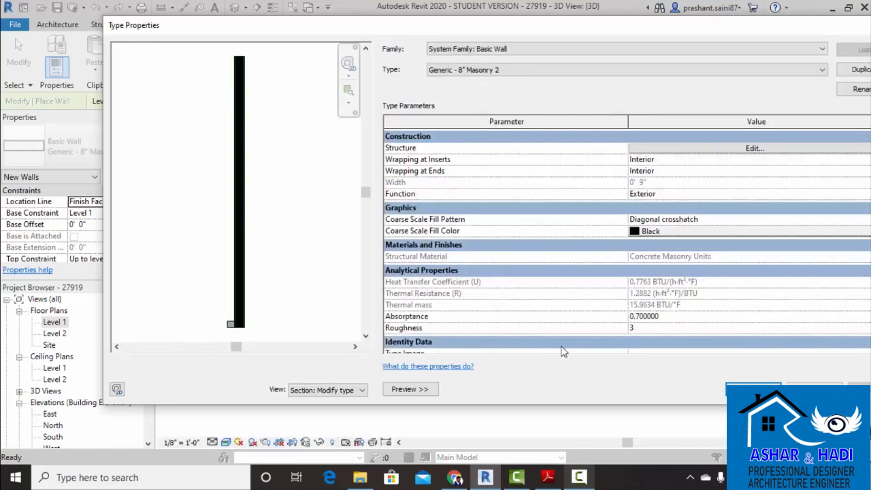
click(749, 389)
Draw a wall of the new type about 47' 6" long in front of the orange wall.
click(412, 385)
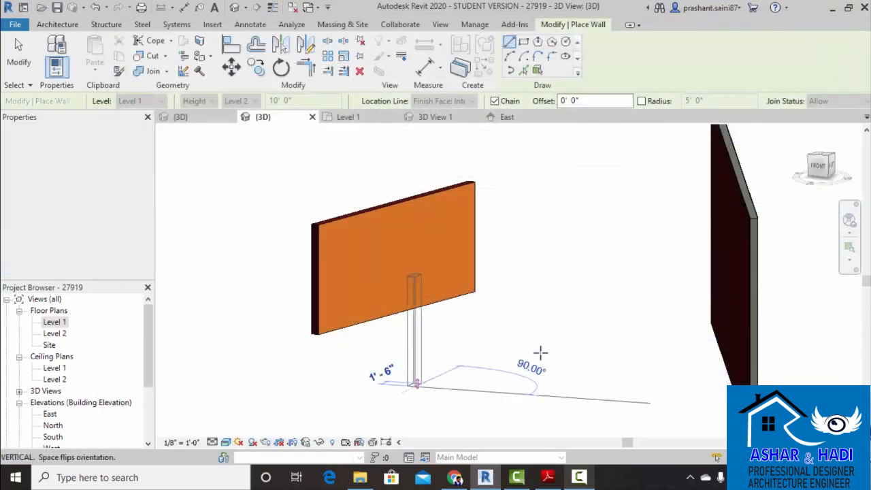
click(610, 298)
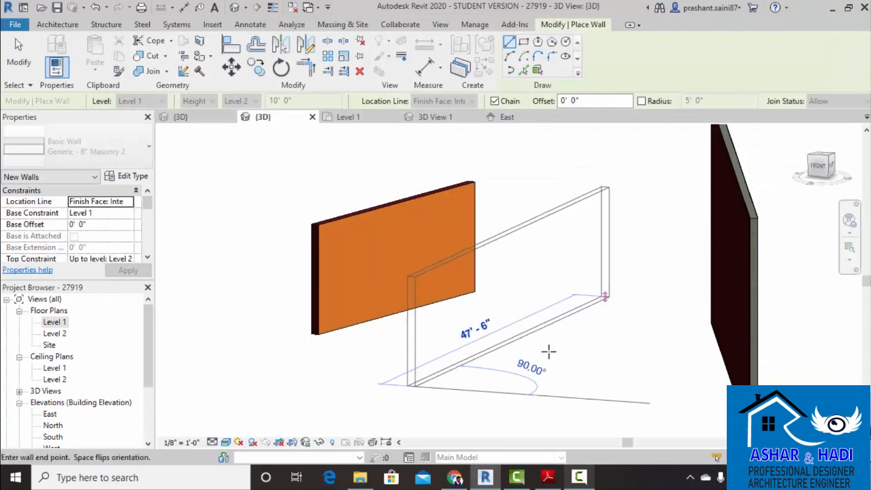
key(Escape)
key(Escape)
Add a reveal to the structure of the newly drawn wall's type.
scroll(444, 331, down, 2)
shift+middle_drag(444, 332, 521, 325)
scroll(521, 325, up, 4)
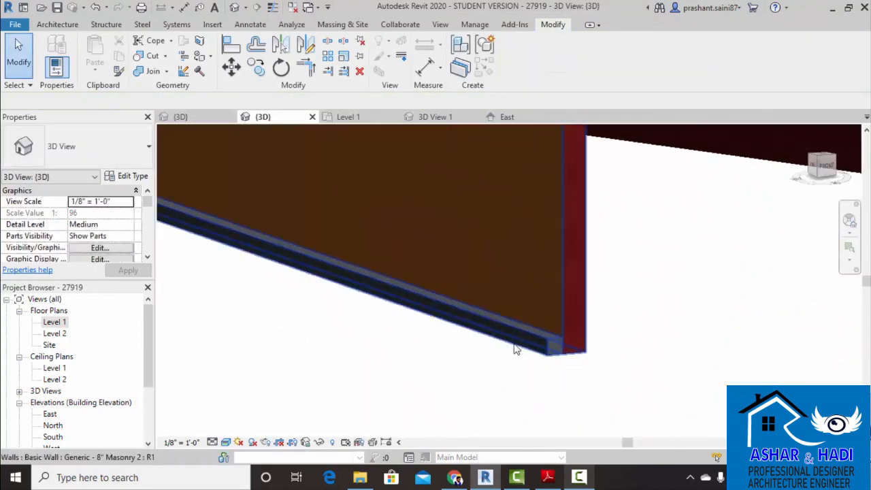
scroll(533, 331, down, 4)
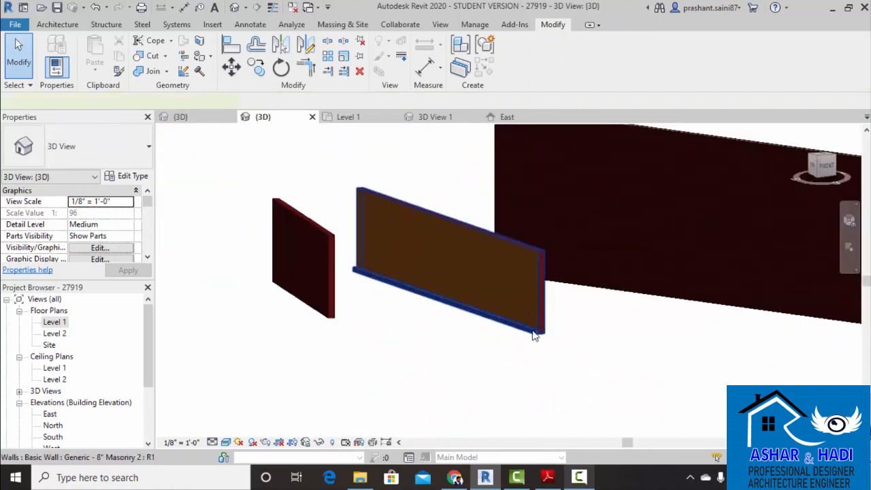
click(537, 322)
click(129, 175)
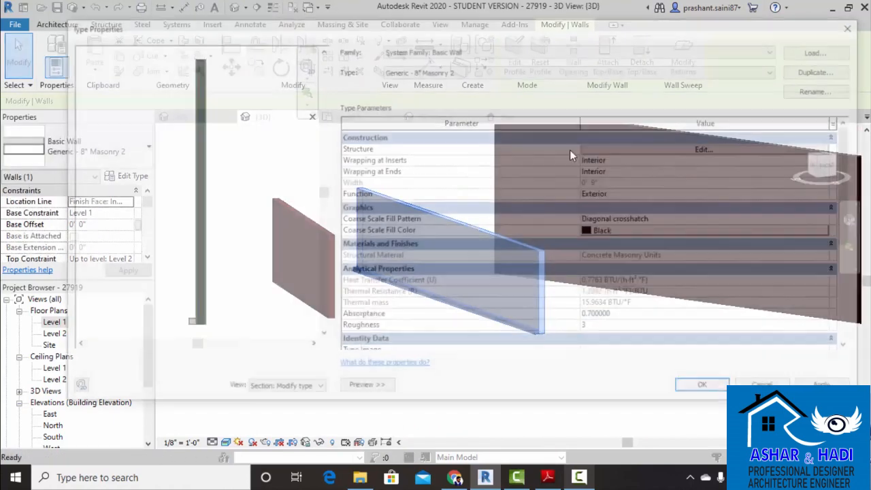
click(706, 148)
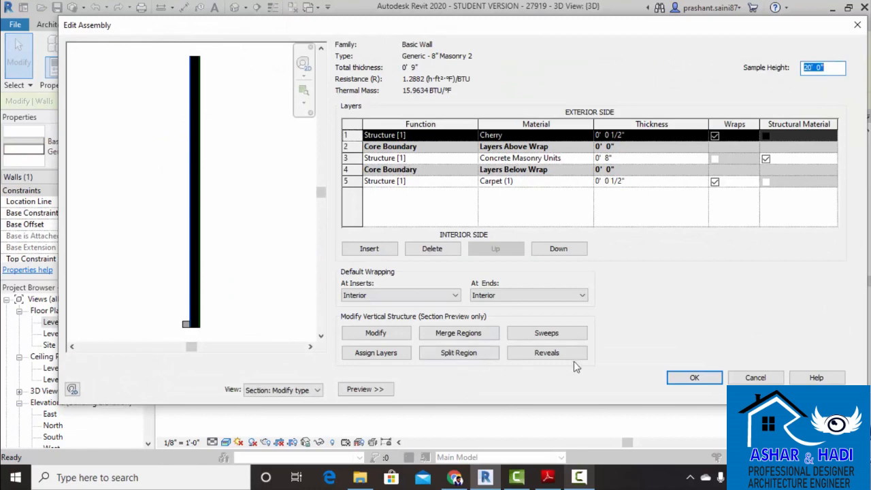
click(561, 353)
click(490, 298)
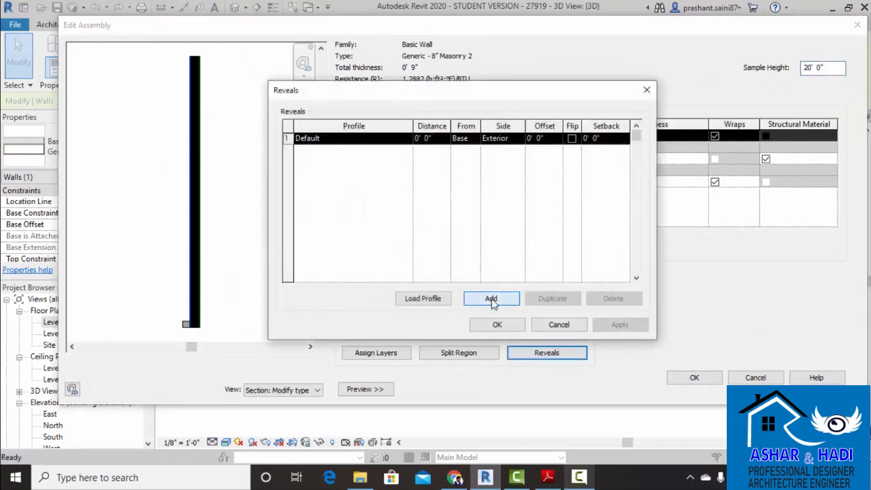
Try the Reveal-Brick Course : 1 Brick profile on the reveal and return it to Default.
click(401, 138)
click(406, 138)
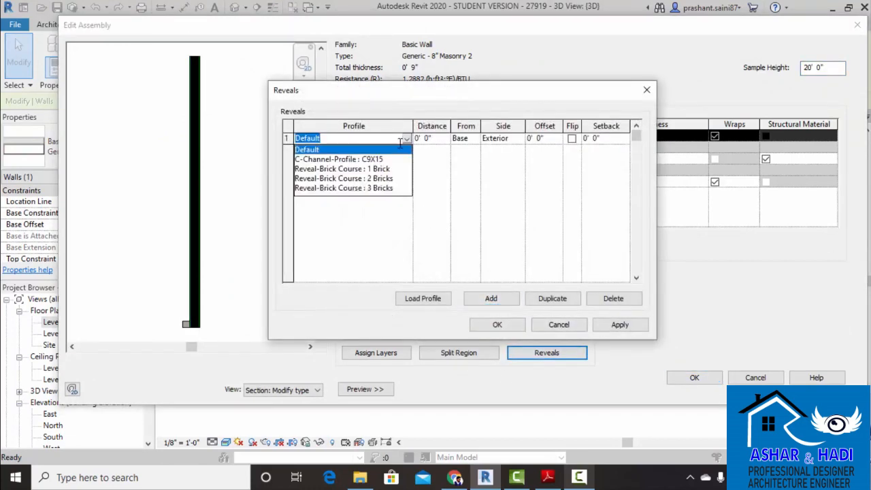
click(355, 170)
click(614, 326)
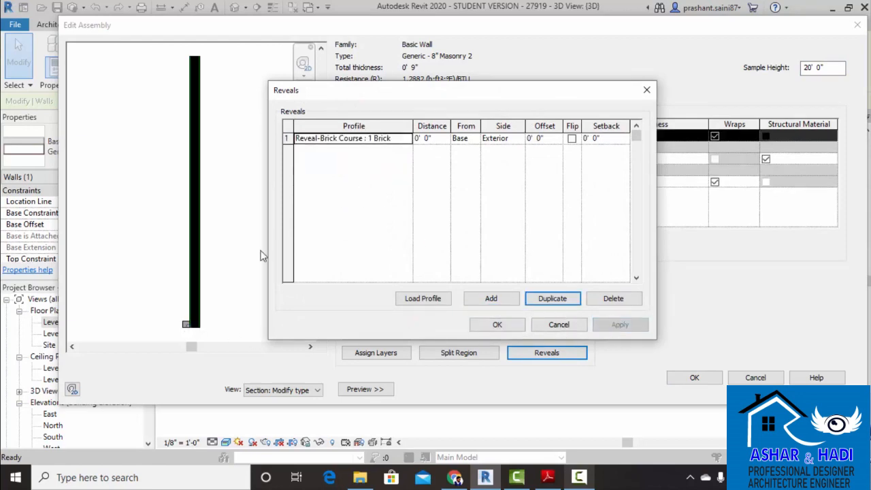
click(406, 138)
click(368, 148)
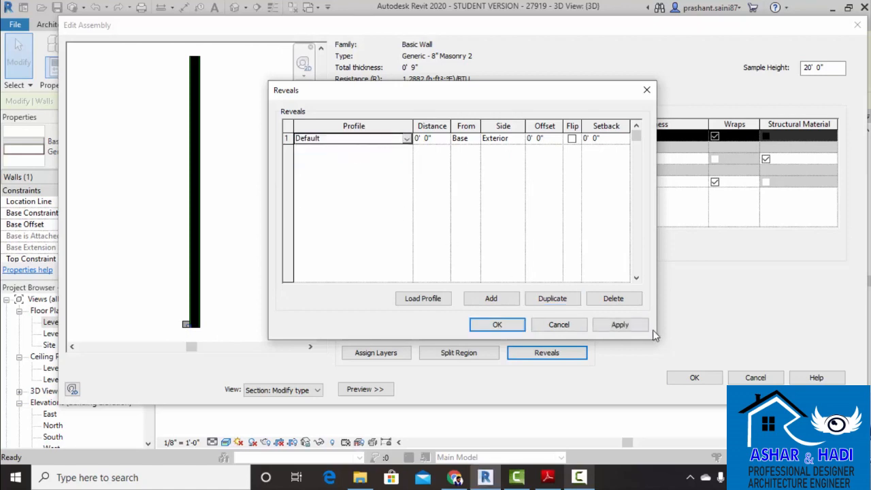
click(620, 326)
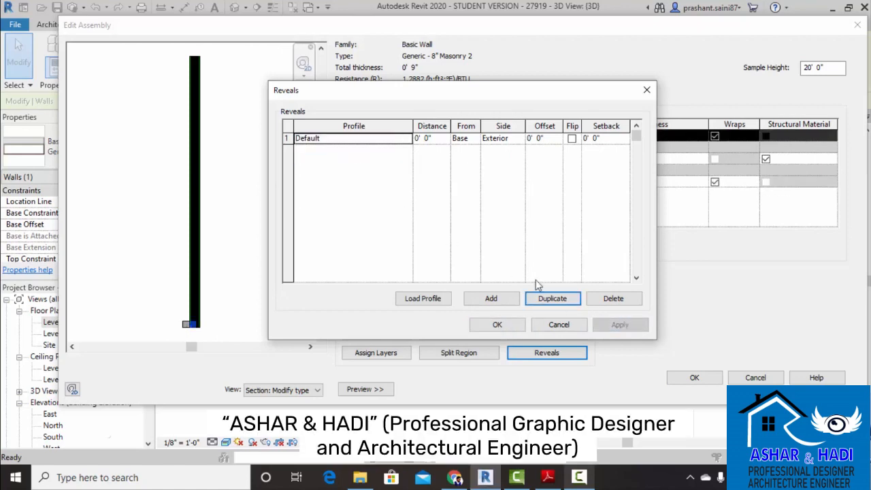
Try an offset of 2' 0" for the reveal and return it to 0.
click(438, 139)
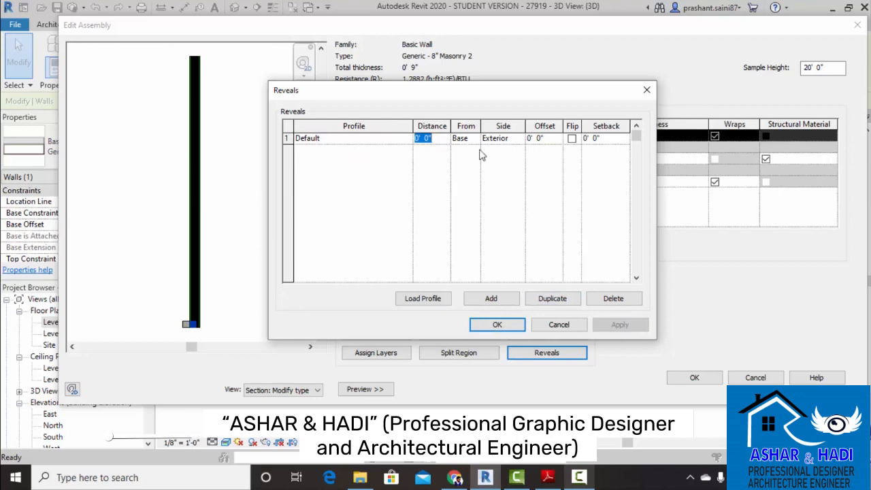
click(554, 138)
text(2)
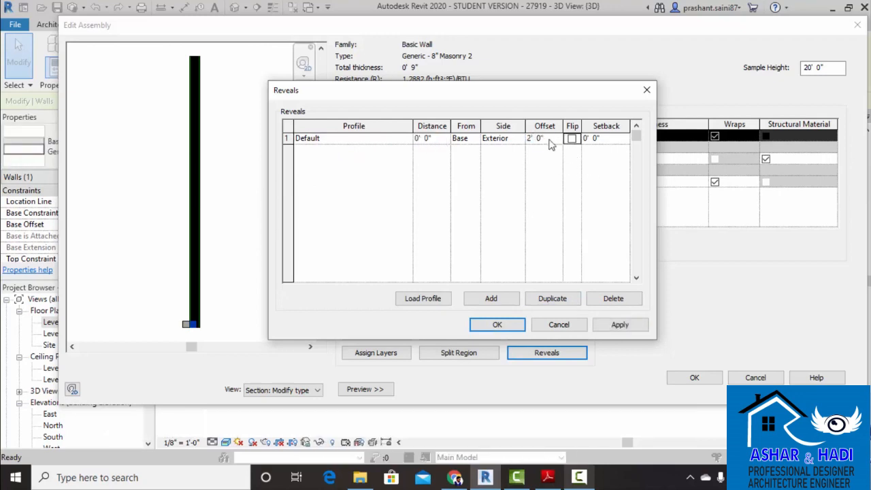
click(619, 324)
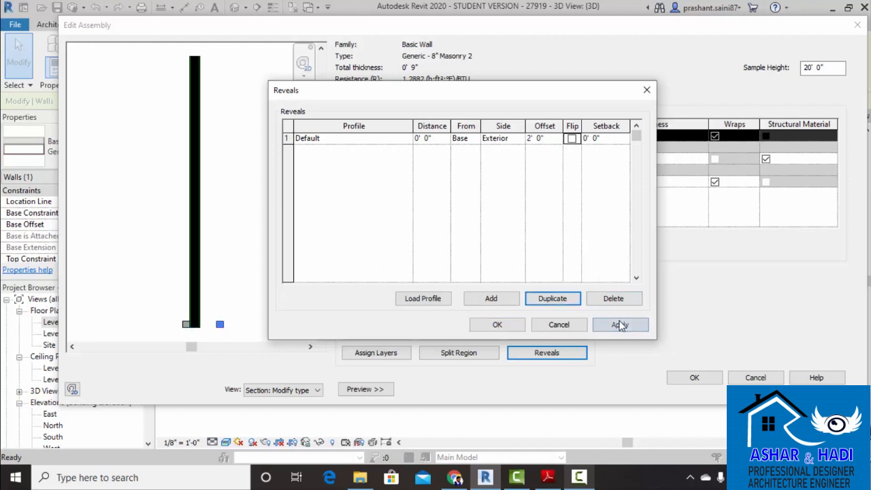
click(552, 138)
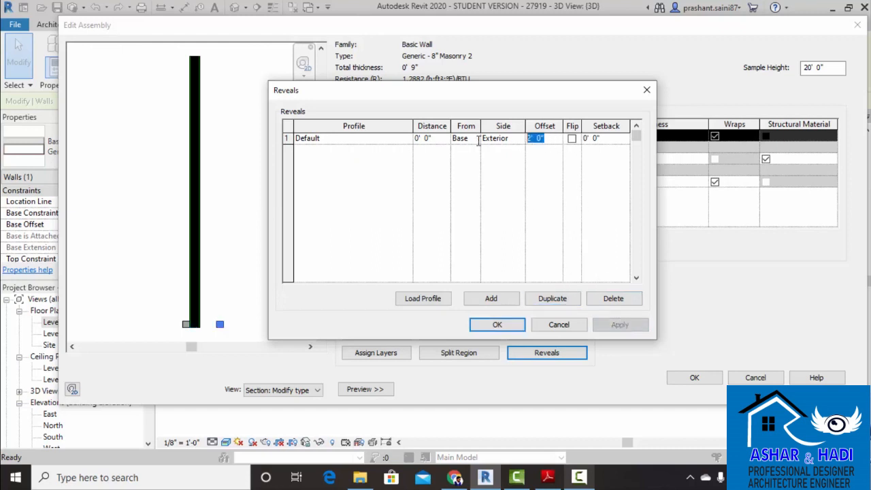
text(0)
Set the reveal's distance from the base to 2' 0" and accept the changes to the wall type.
click(439, 138)
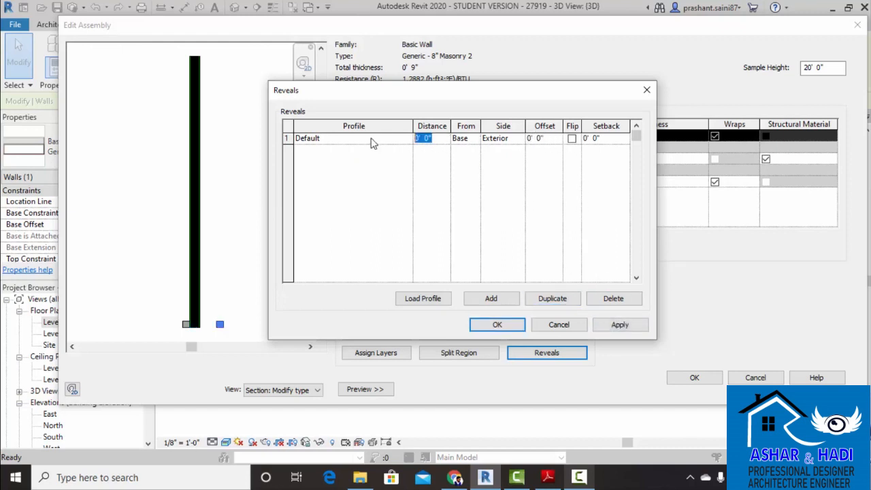
click(613, 327)
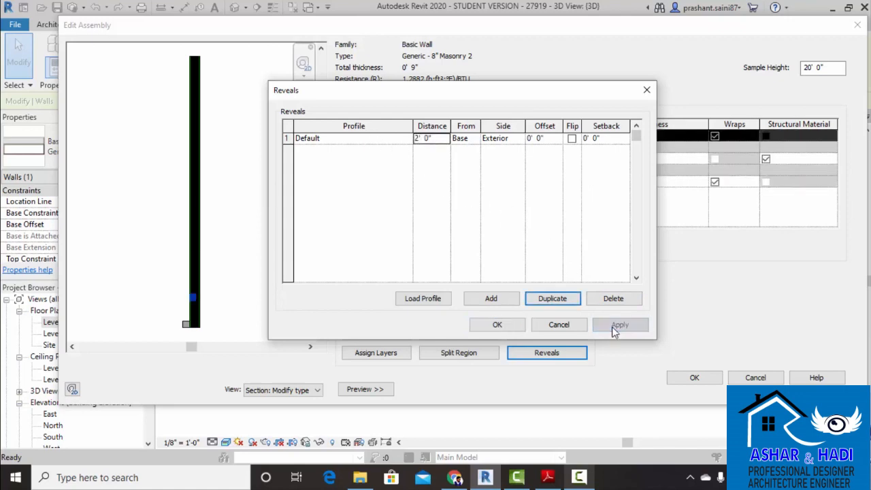
click(495, 325)
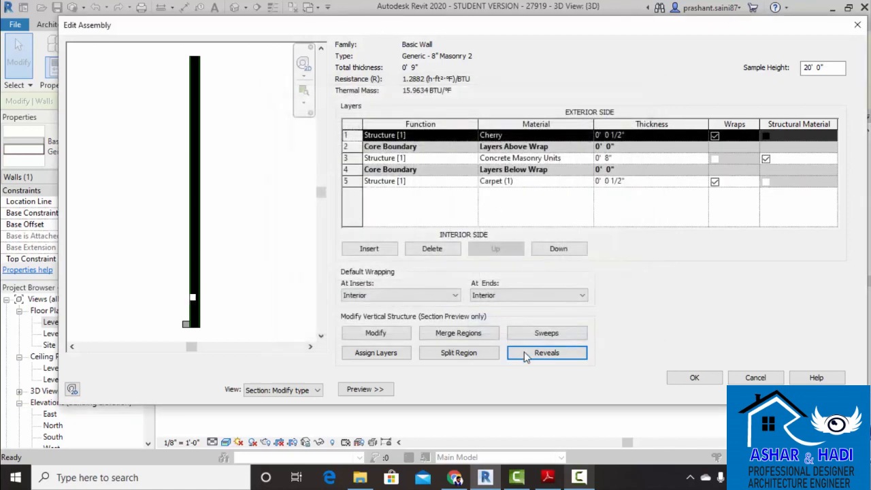
click(691, 378)
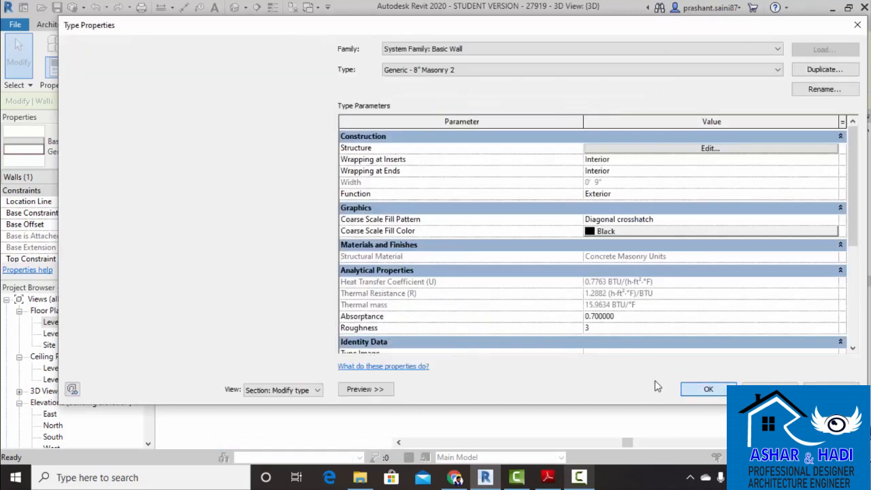
click(708, 389)
click(552, 366)
Examine the reveal and the base sweep on the new wall from several angles and distances.
scroll(555, 306, up, 5)
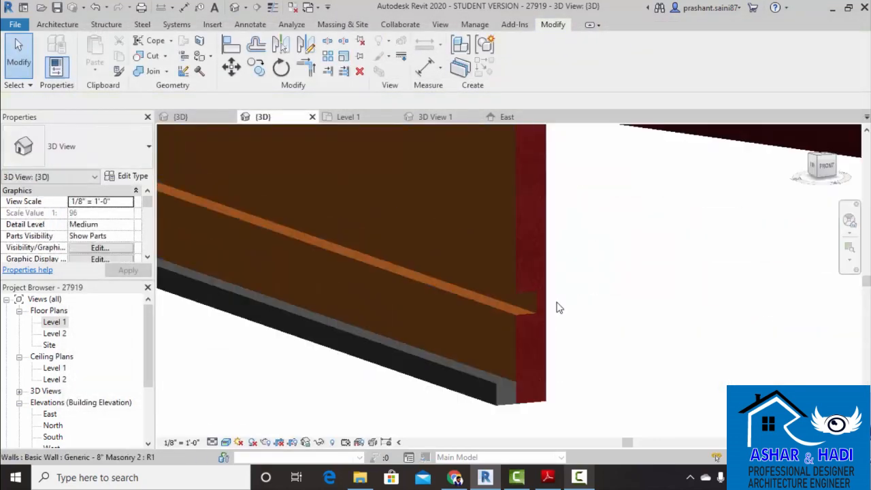
scroll(630, 295, down, 5)
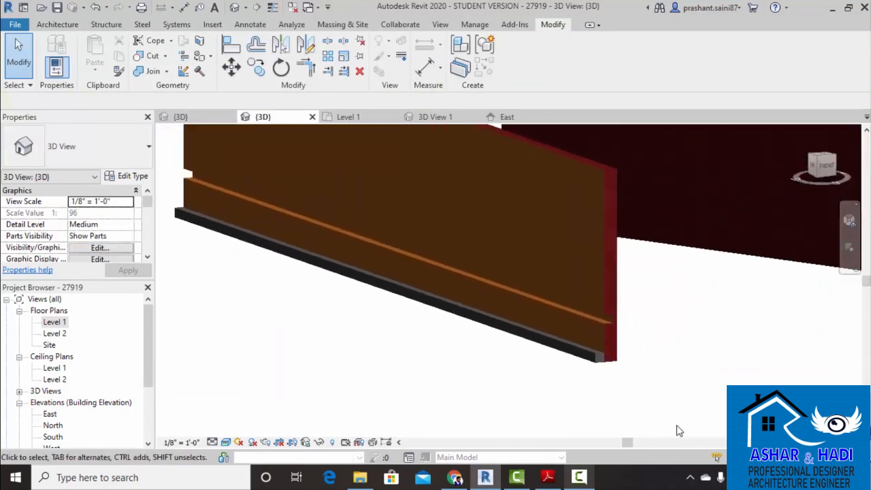
scroll(612, 374, down, 3)
shift+middle_drag(603, 370, 615, 356)
scroll(501, 301, up, 2)
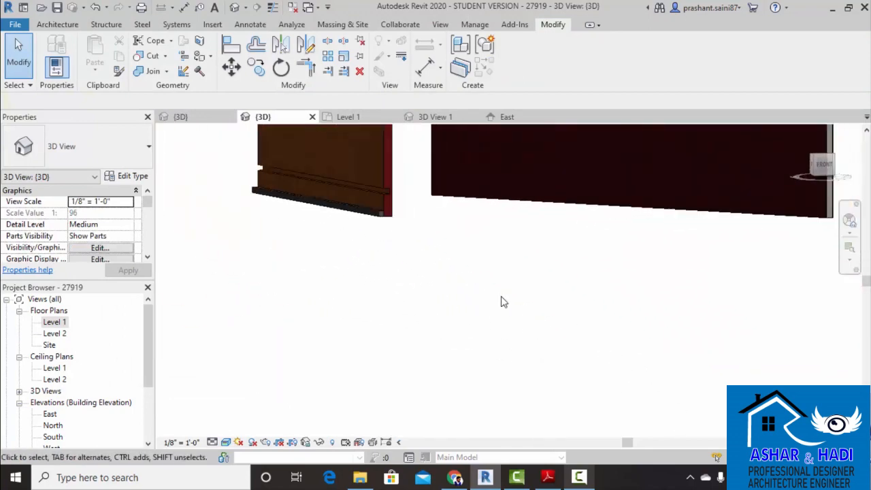
scroll(454, 312, down, 2)
scroll(454, 312, up, 4)
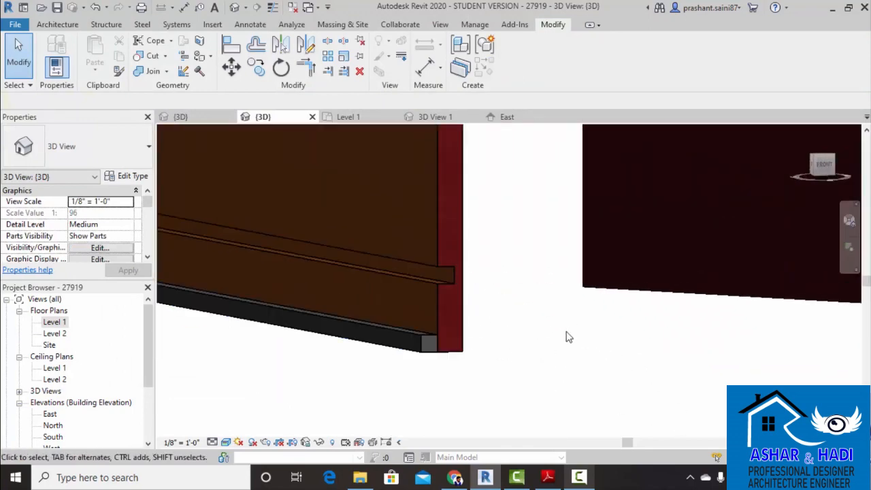
scroll(568, 336, down, 4)
shift+middle_drag(569, 337, 458, 393)
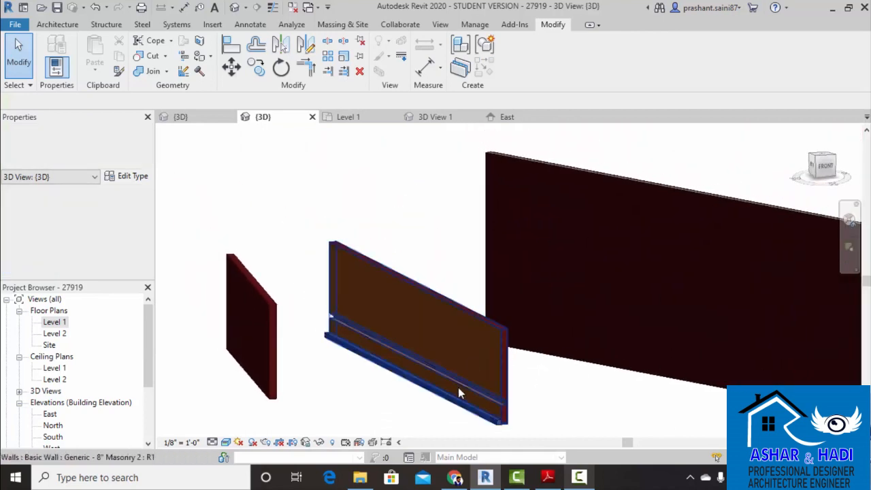
middle_drag(469, 355, 470, 381)
scroll(426, 267, up, 3)
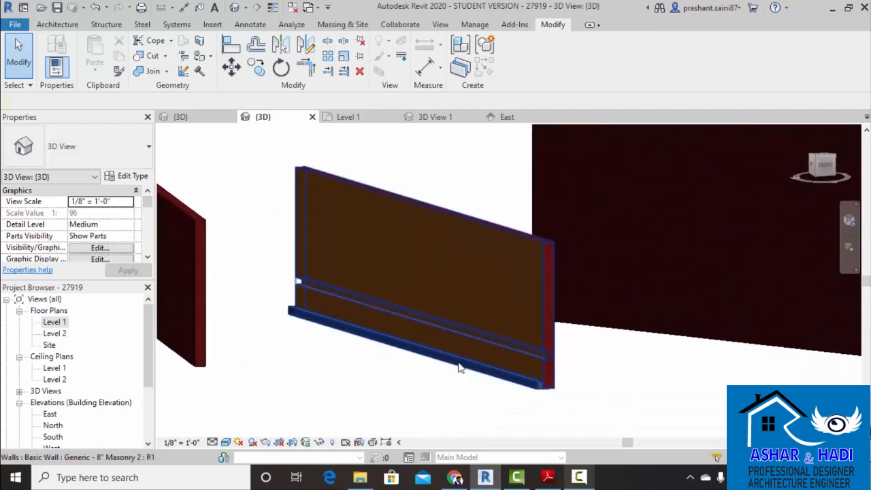
scroll(461, 367, down, 3)
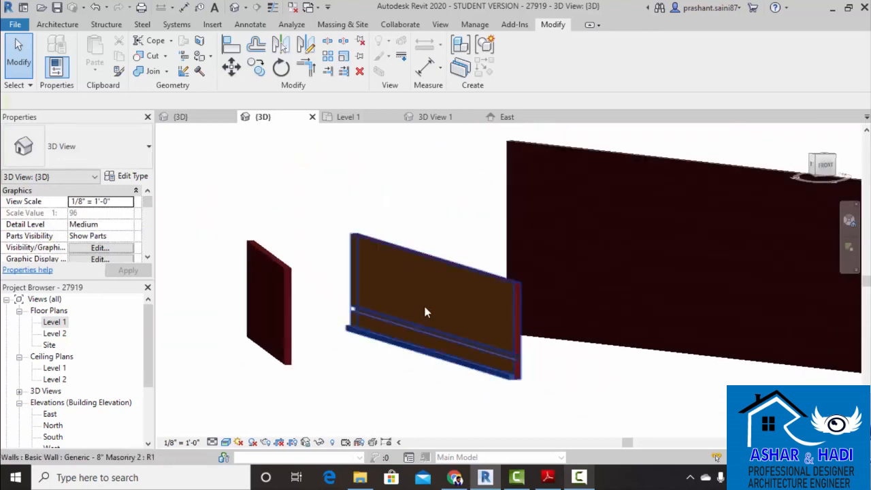
In the Generic - 8" Masonry 2 structure, split the exterior Cherry layer at two heights, the second about 1' 8 1/2" above the first.
click(60, 25)
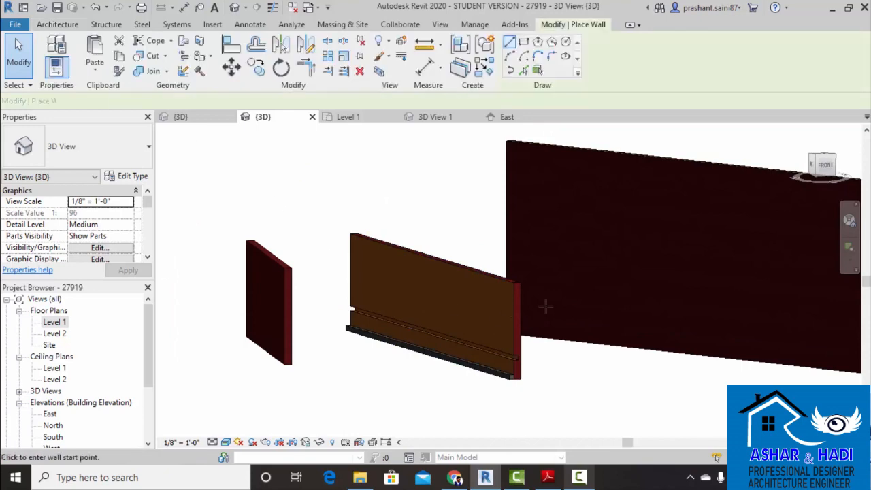
click(129, 177)
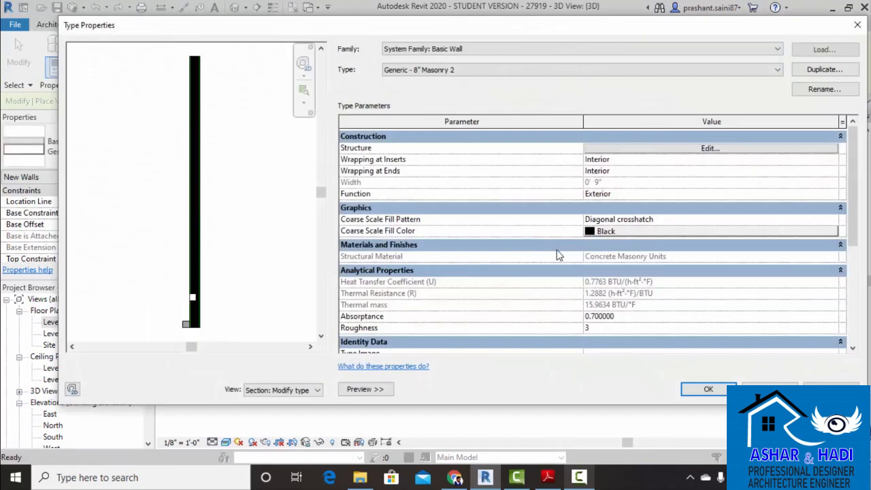
click(708, 148)
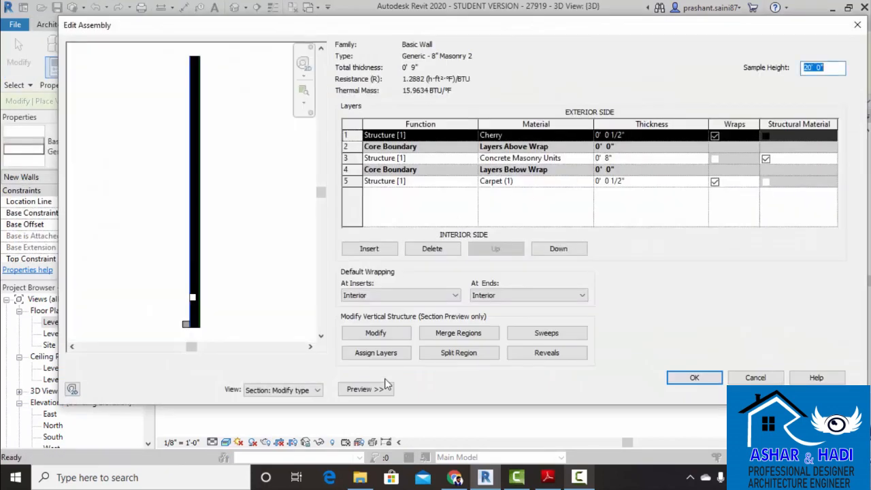
click(466, 354)
click(459, 352)
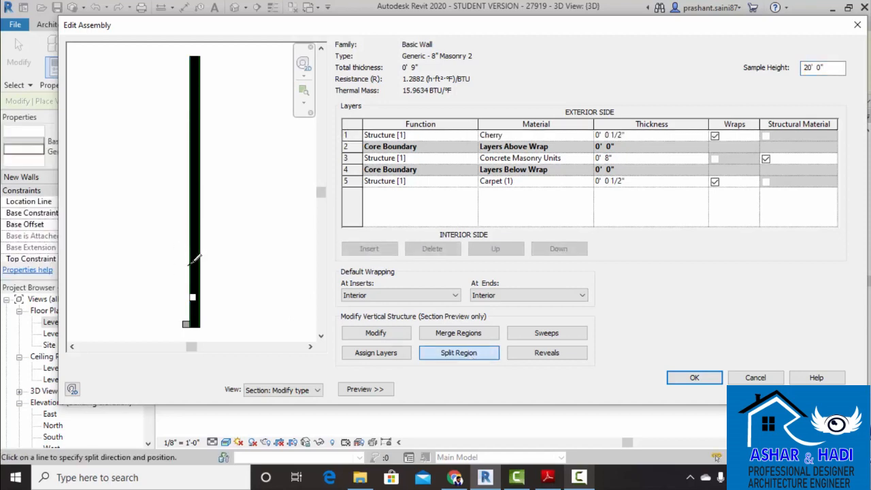
scroll(194, 260, up, 1)
click(200, 264)
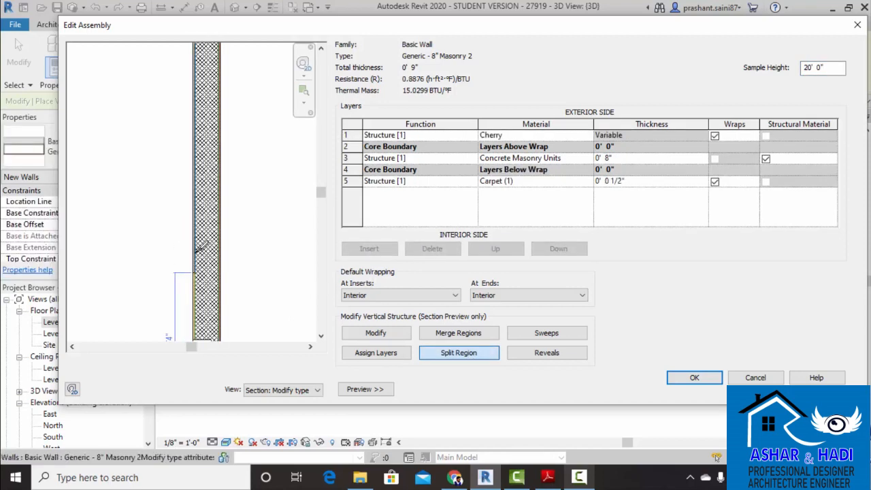
click(196, 213)
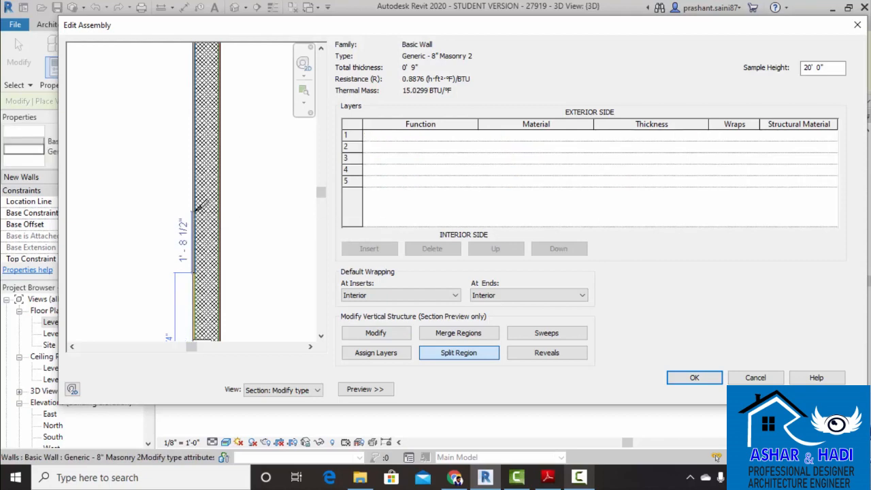
scroll(196, 247, down, 1)
scroll(209, 236, up, 3)
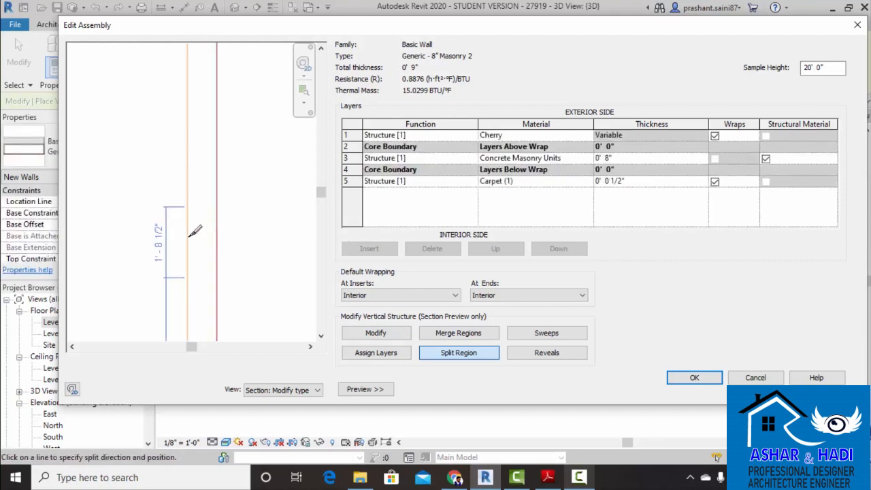
scroll(233, 223, down, 2)
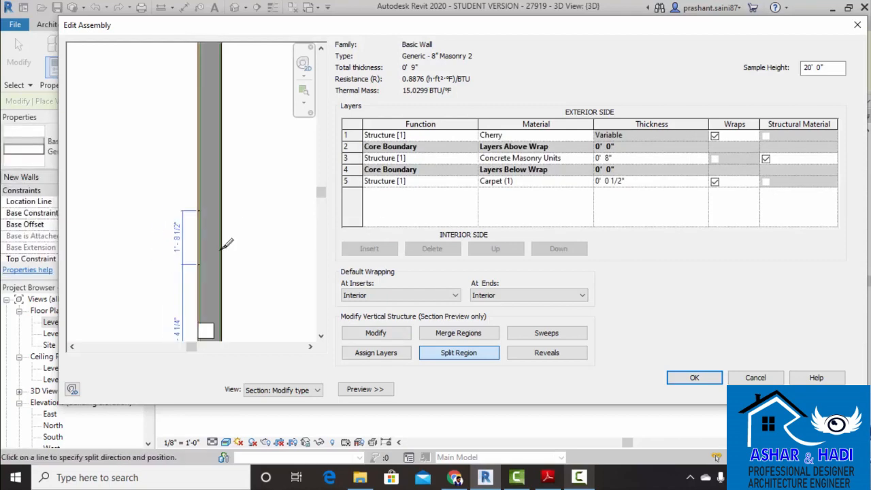
Insert two exterior layers, assign one to each of the two lower split regions, accept the wall type changes, and leave wall placement.
click(387, 355)
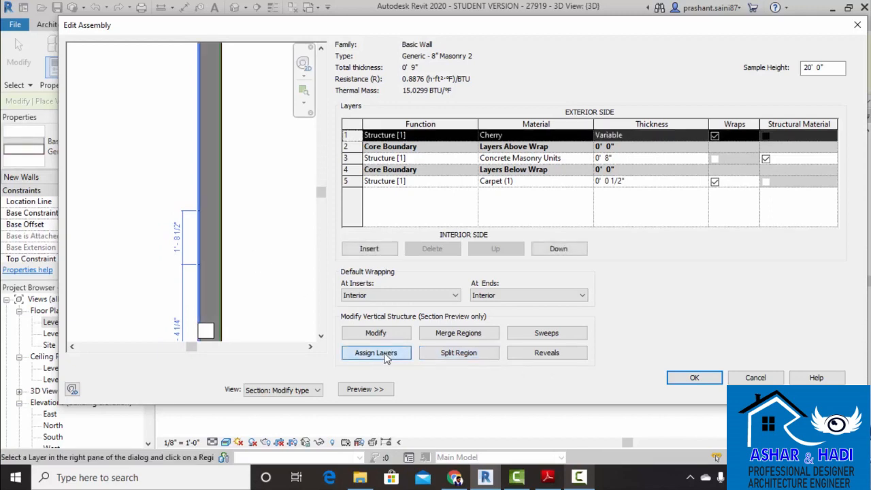
click(369, 249)
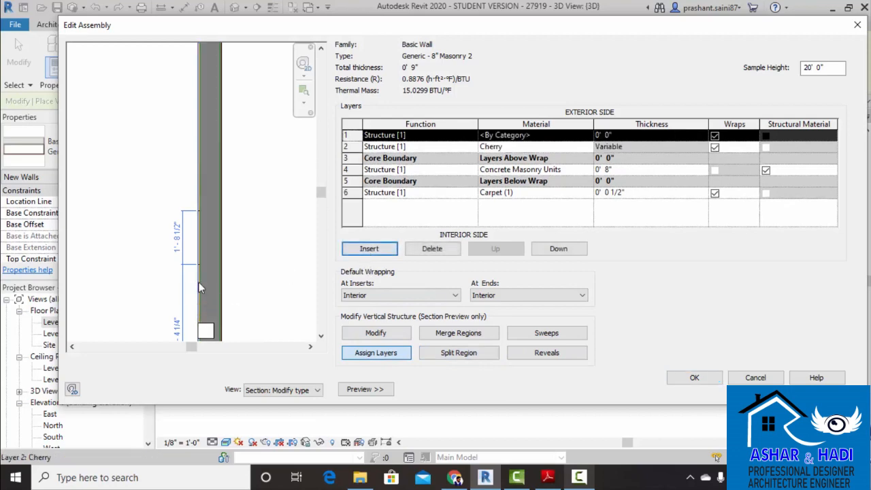
click(198, 282)
click(369, 250)
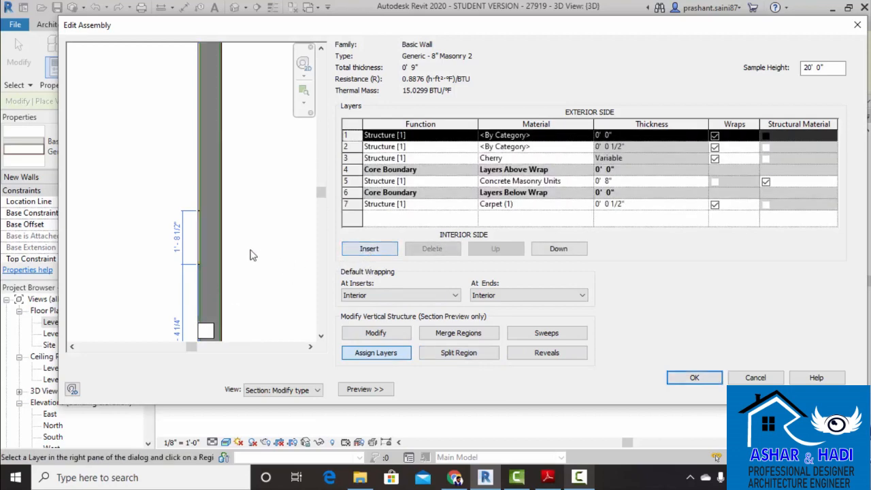
click(198, 237)
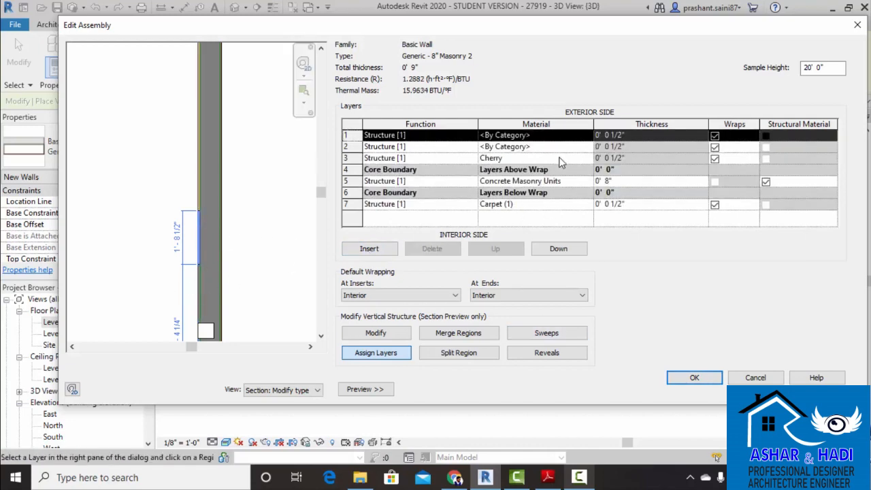
click(690, 376)
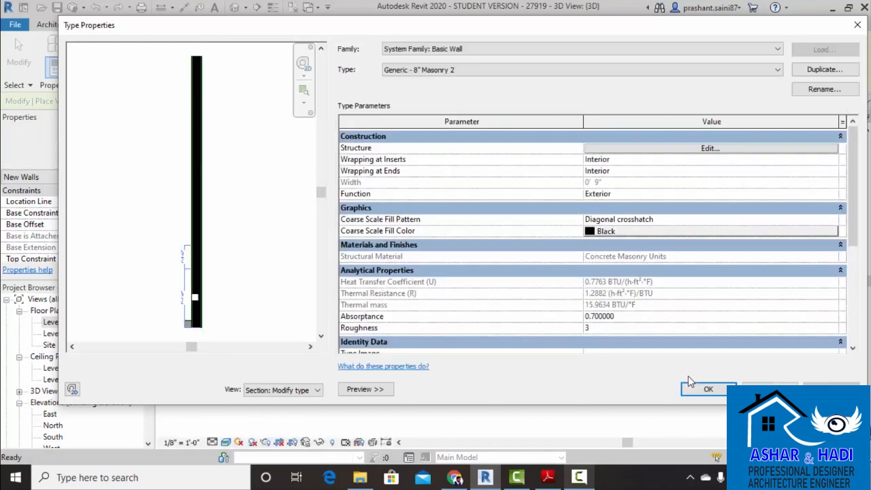
click(710, 389)
click(583, 414)
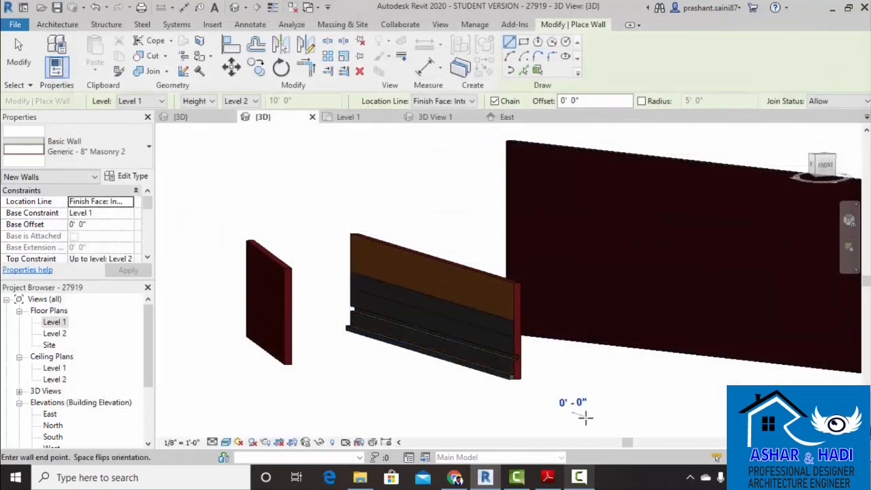
scroll(583, 414, up, 3)
key(Escape)
key(Escape)
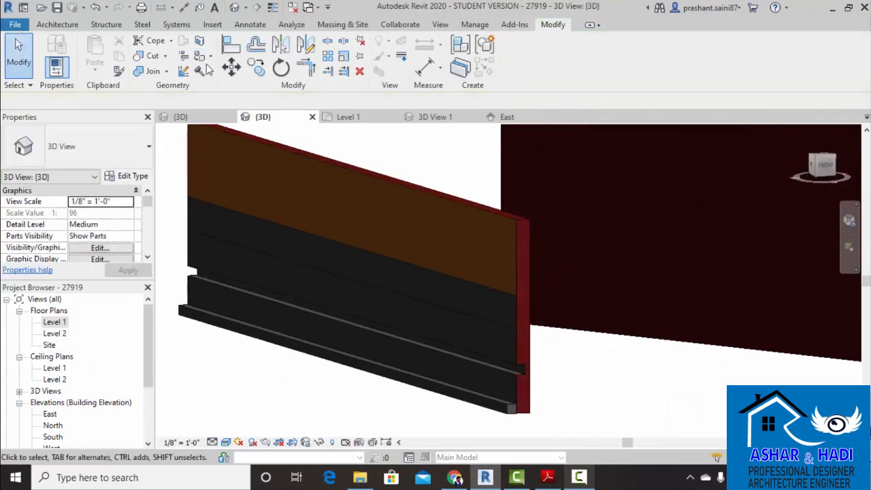
Paint the wall's middle band with Asphalt Shingle and the band below it with Brick, Common, Red.
click(211, 56)
click(219, 78)
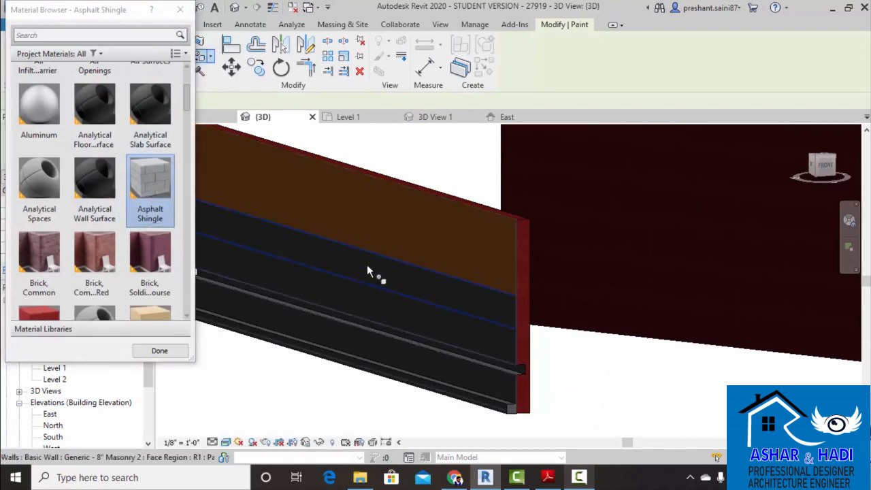
scroll(420, 328, up, 3)
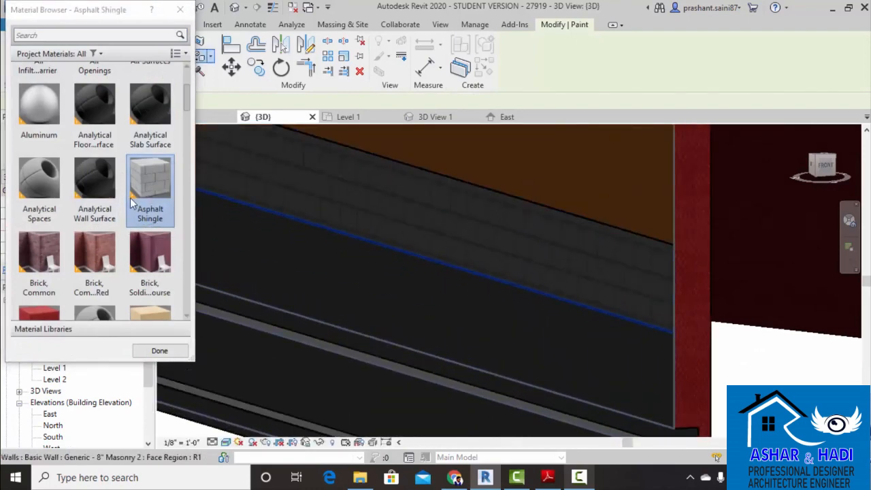
click(95, 253)
click(406, 308)
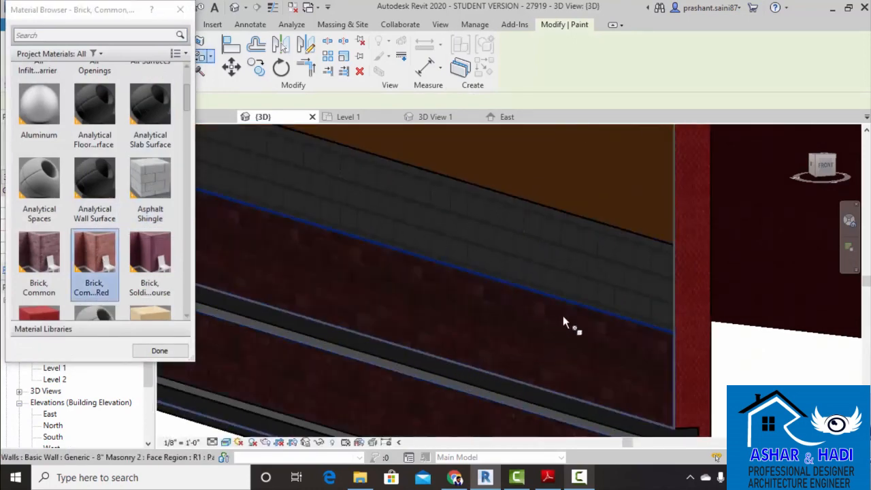
scroll(563, 316, down, 3)
scroll(661, 303, down, 1)
key(Escape)
scroll(543, 308, up, 2)
mouse_move(573, 330)
middle_down()
mouse_move(574, 343)
mouse_move(446, 295)
middle_up()
scroll(521, 240, down, 4)
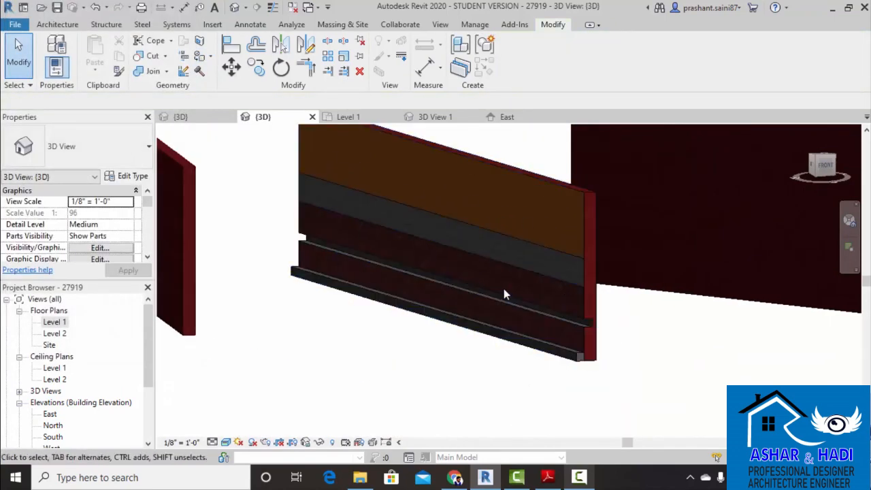
middle_drag(504, 294, 521, 308)
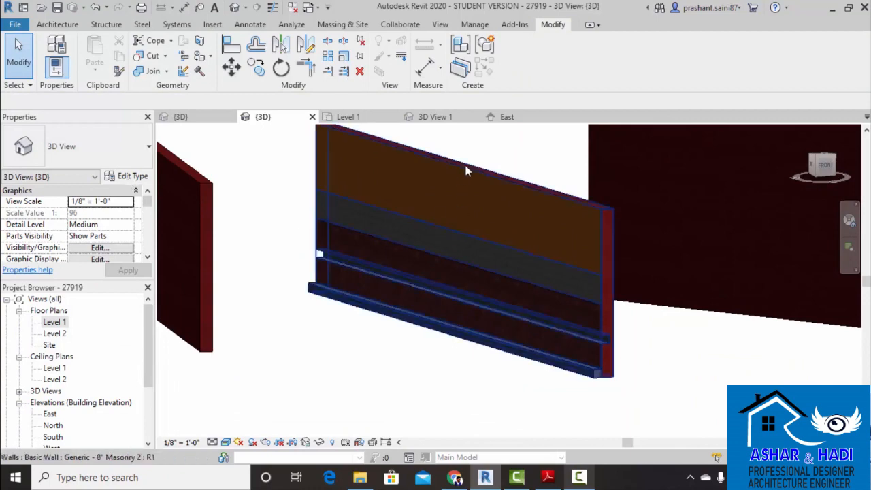
Reopen the painted wall's structure and merge the split exterior regions back into the Cherry layer.
click(363, 183)
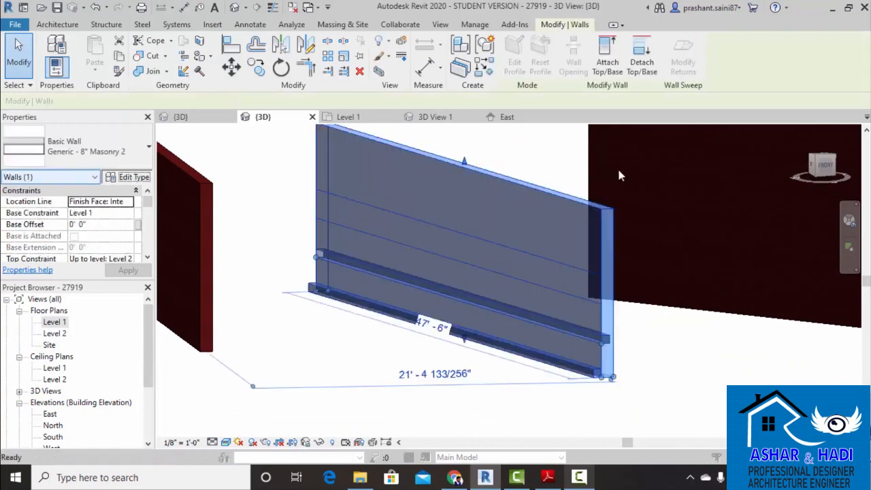
click(129, 176)
click(710, 152)
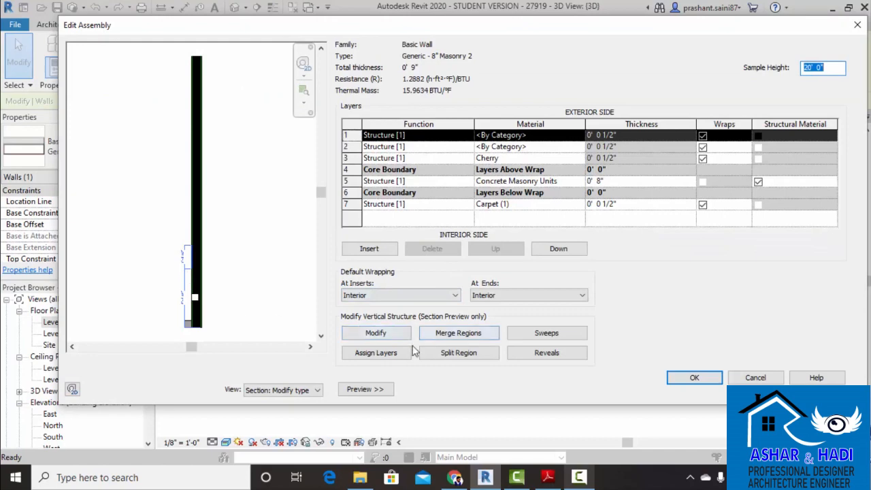
click(458, 333)
scroll(199, 266, up, 5)
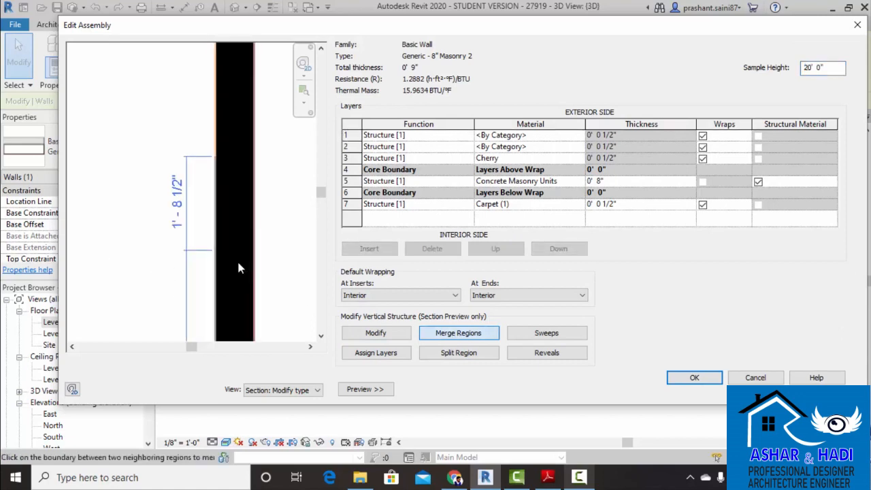
click(198, 257)
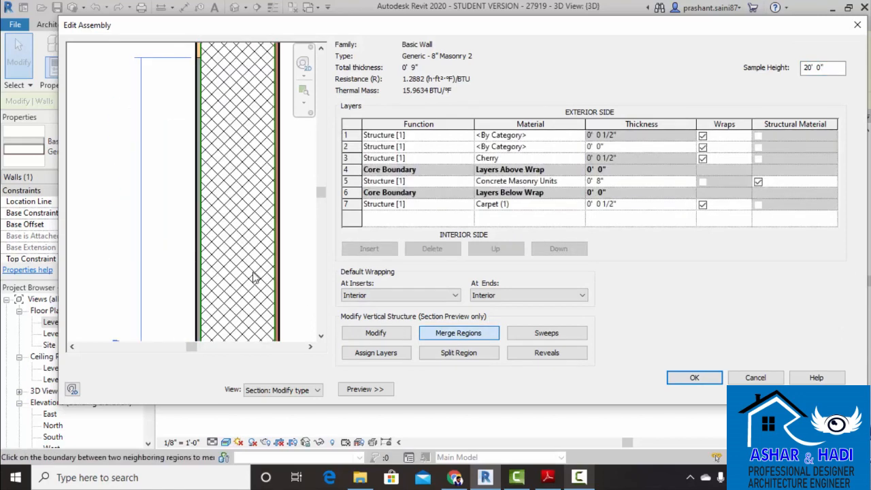
scroll(180, 237, down, 4)
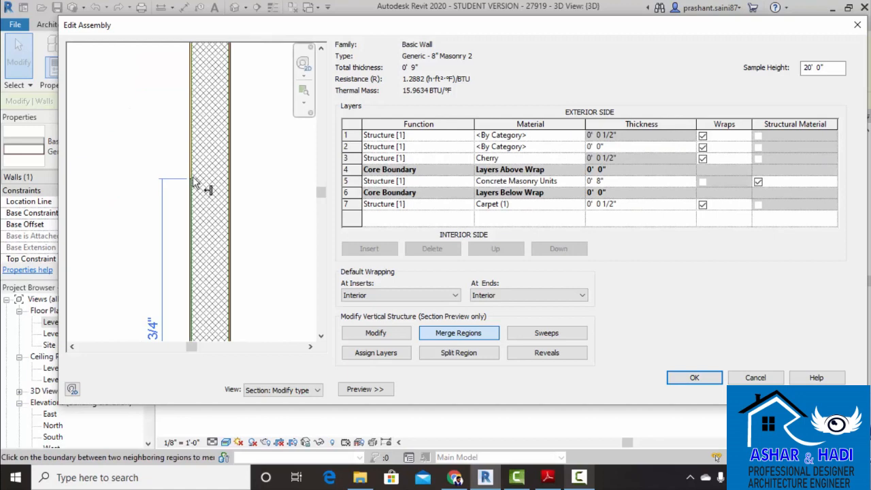
scroll(191, 182, up, 4)
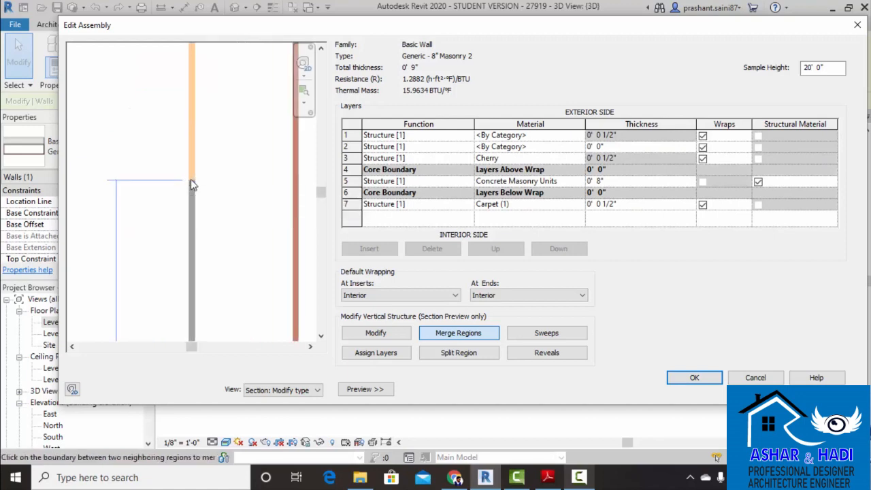
click(191, 179)
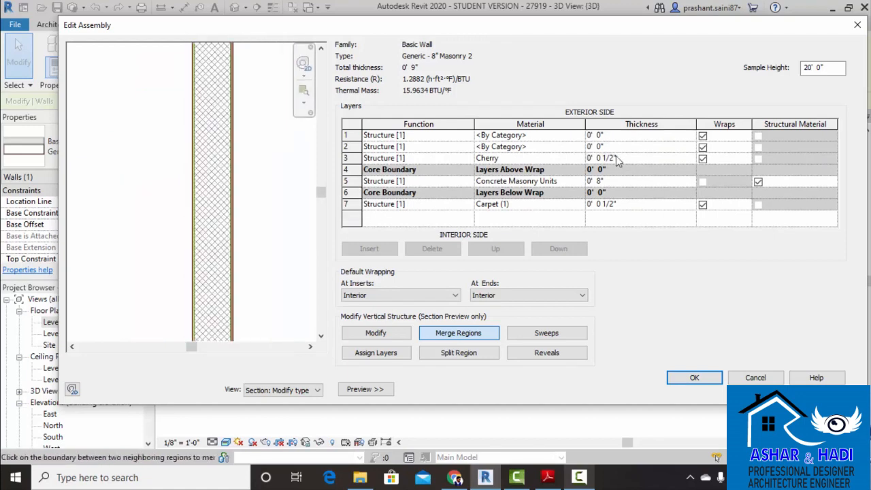
Delete the two zero-thickness <By Category> layers and accept the changes to the wall type.
click(618, 135)
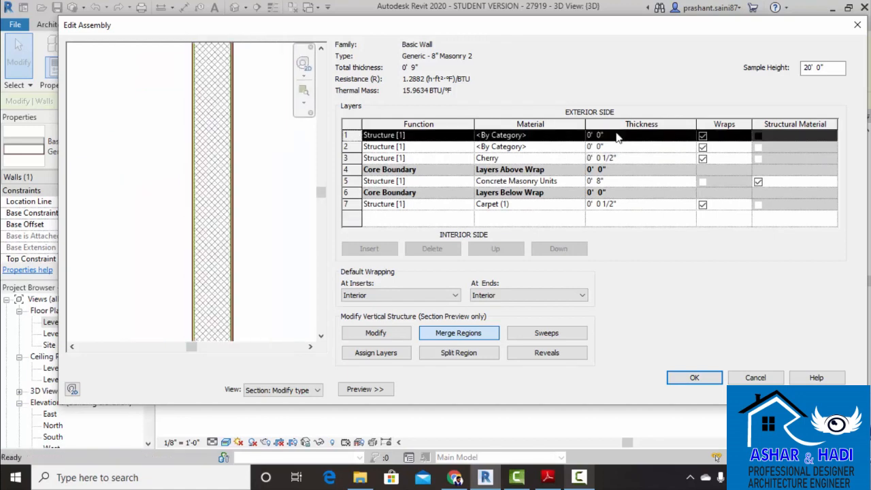
click(712, 379)
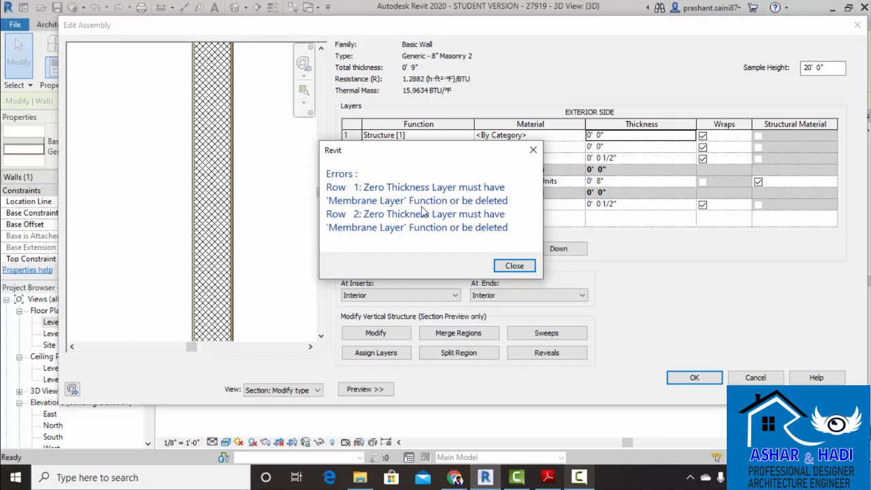
click(521, 266)
click(619, 141)
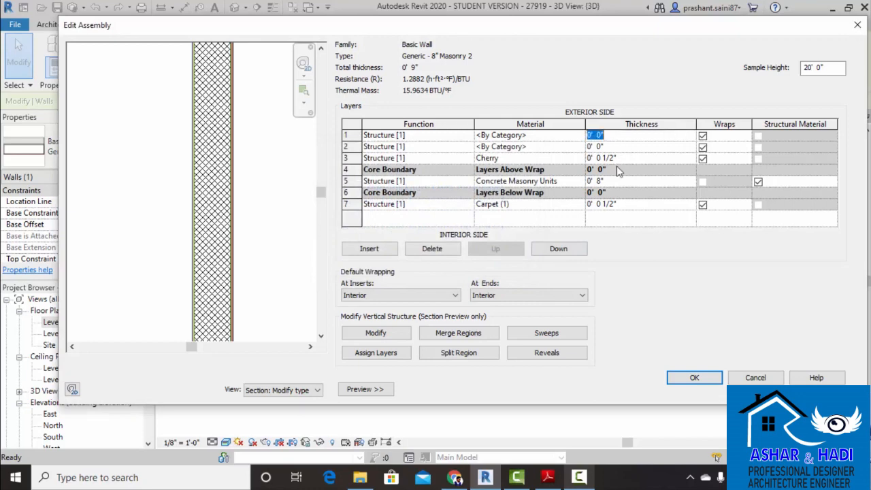
click(433, 249)
click(439, 249)
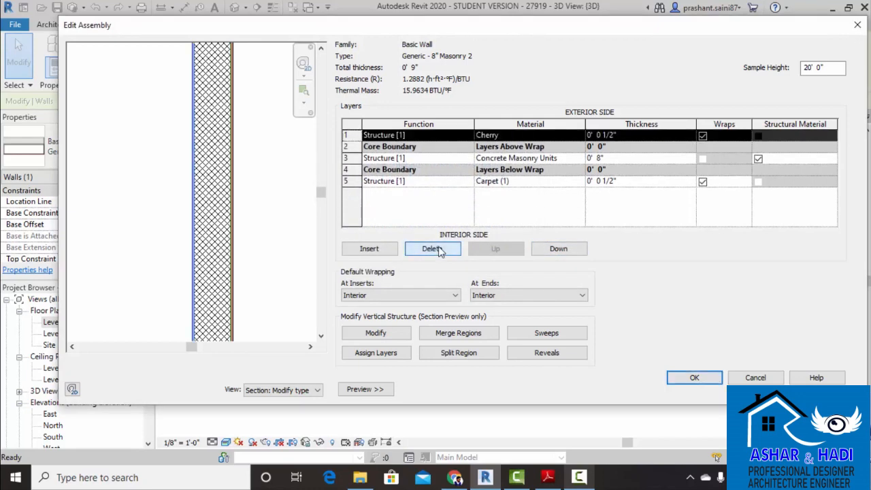
click(696, 378)
click(695, 390)
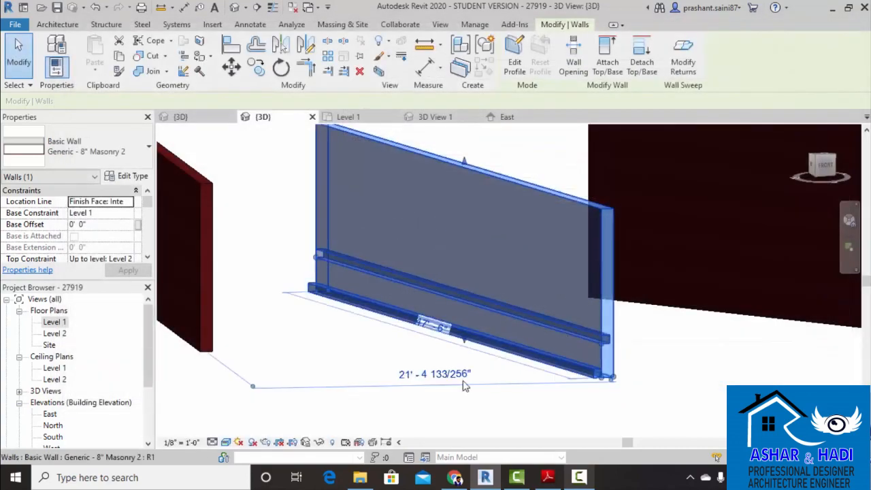
Deselect the wall and examine its exterior face after merging the regions, including the reveal and base sweep.
click(463, 381)
scroll(471, 252, down, 2)
middle_drag(470, 276, 446, 303)
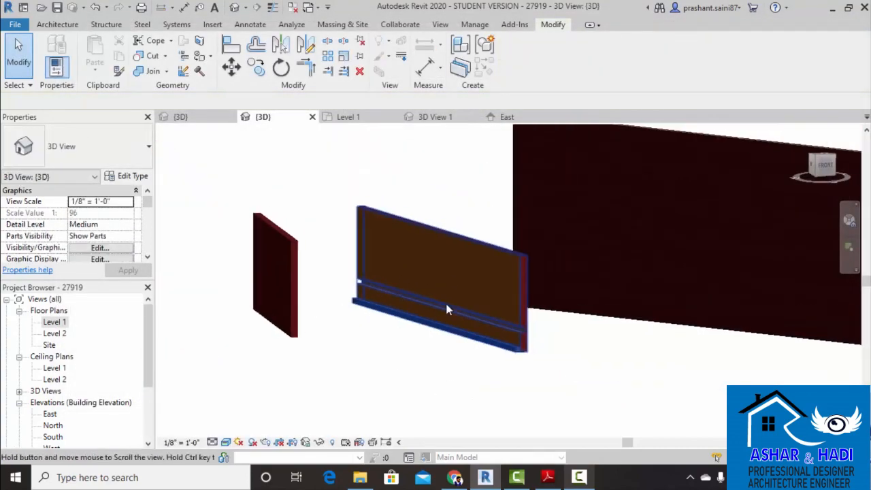
scroll(475, 324, up, 2)
middle_drag(484, 326, 485, 306)
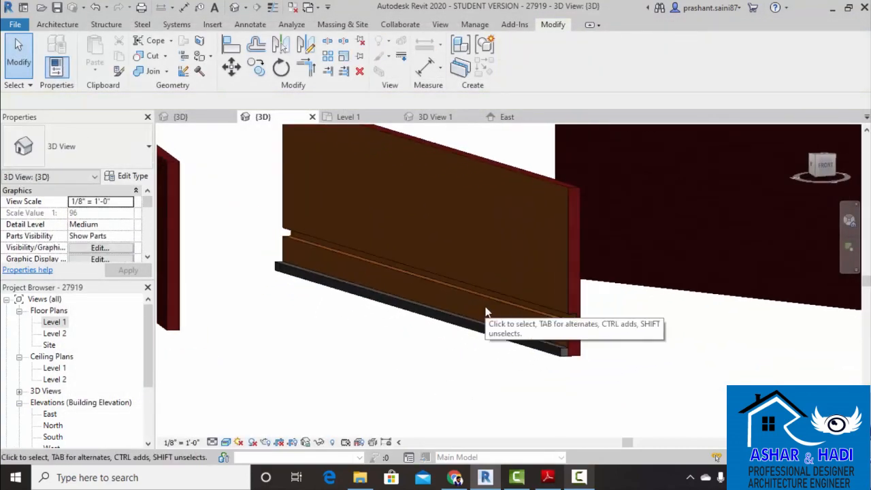
middle_drag(414, 307, 460, 403)
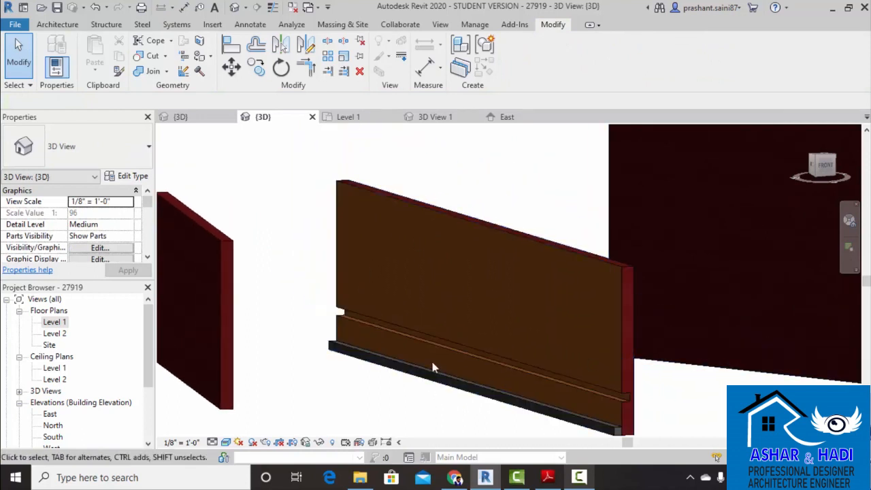